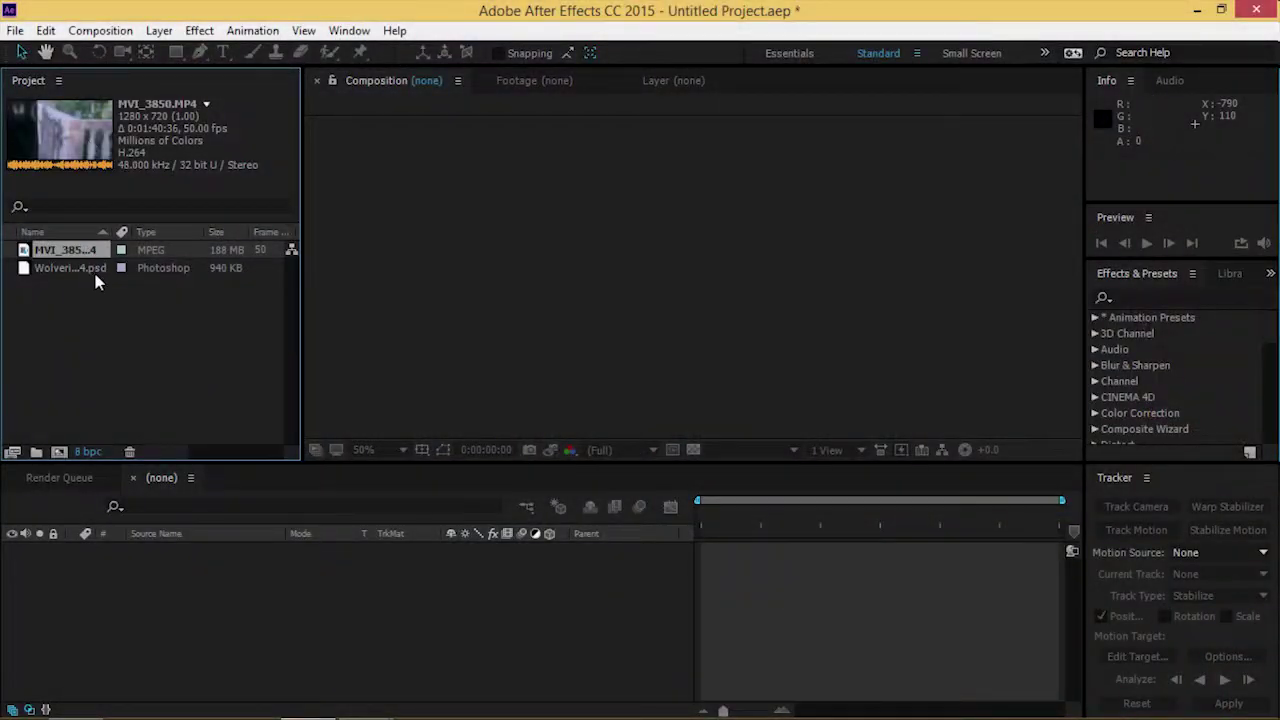
- Create the MVI_3850 composition from the MVI_3850.MP4 clip in the Project panel
left_click(70, 268)
left_click_drag(65, 251, 58, 455)
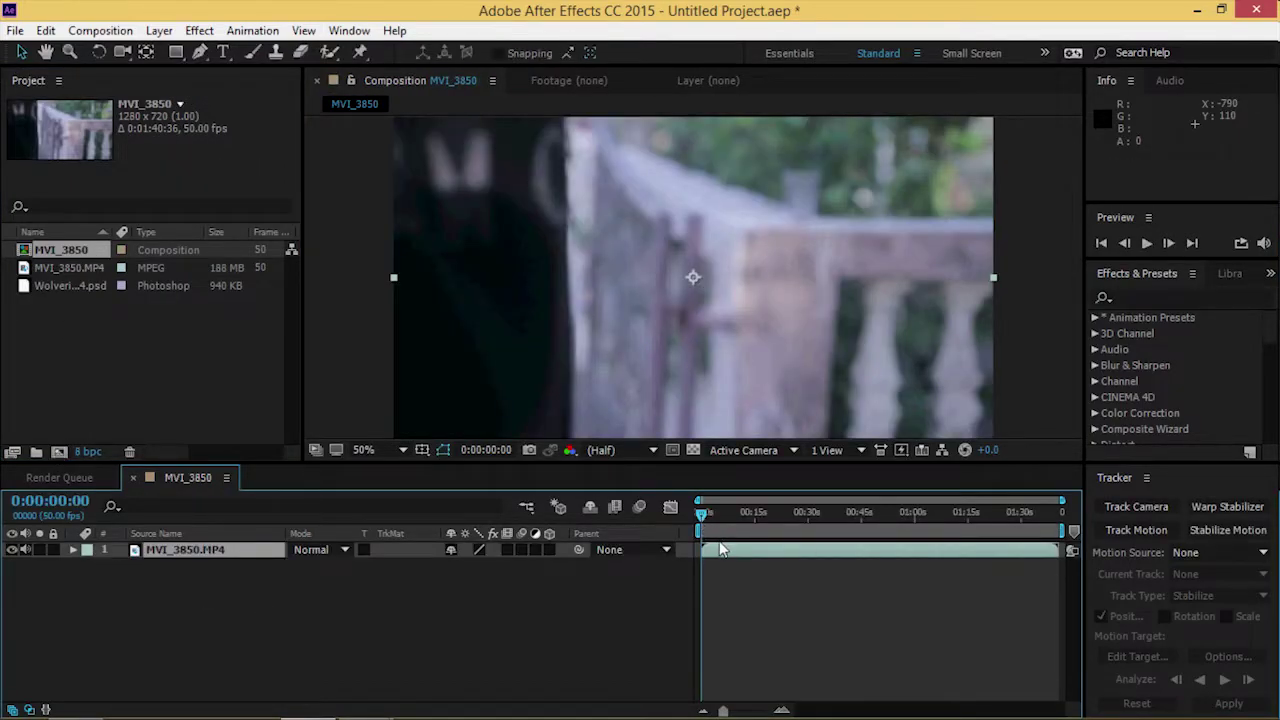
- Preview the hand footage and park on frame 0:00:56:43, viewed at 100%
key("space")
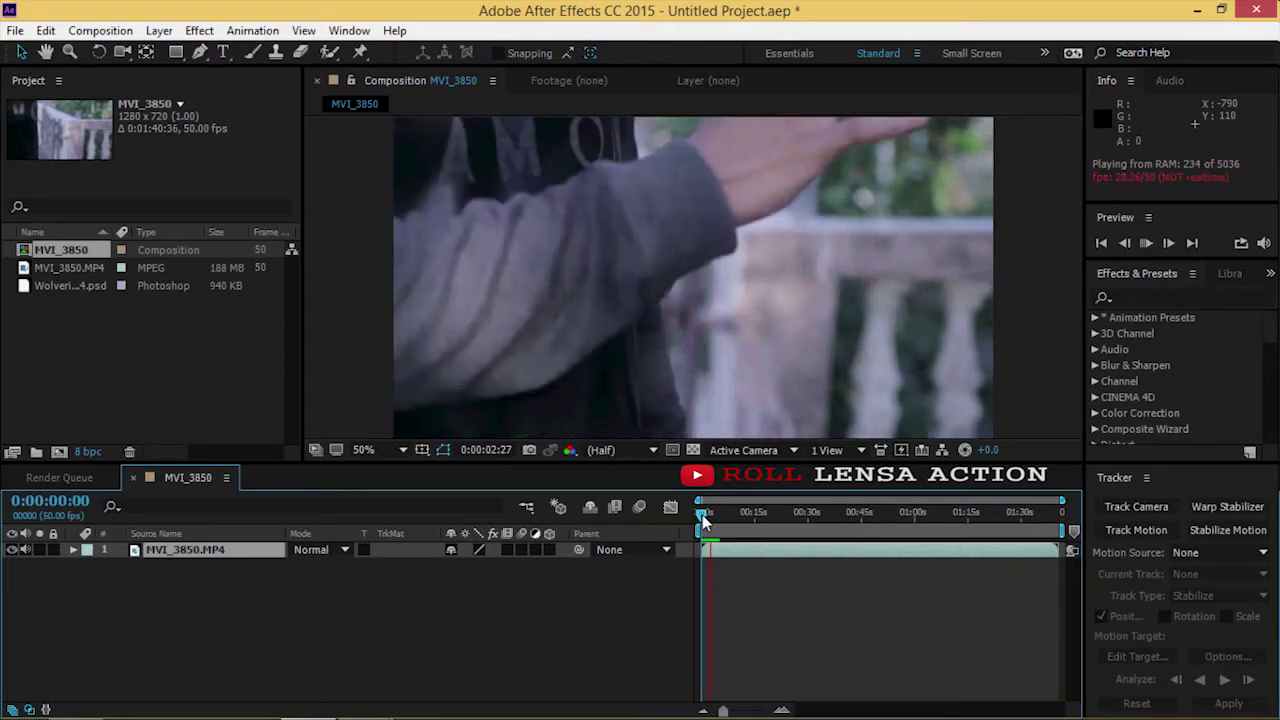
mouse_move(703, 520)
left_mouse_down()
mouse_move(903, 610)
mouse_move(923, 604)
mouse_move(904, 618)
left_mouse_up()
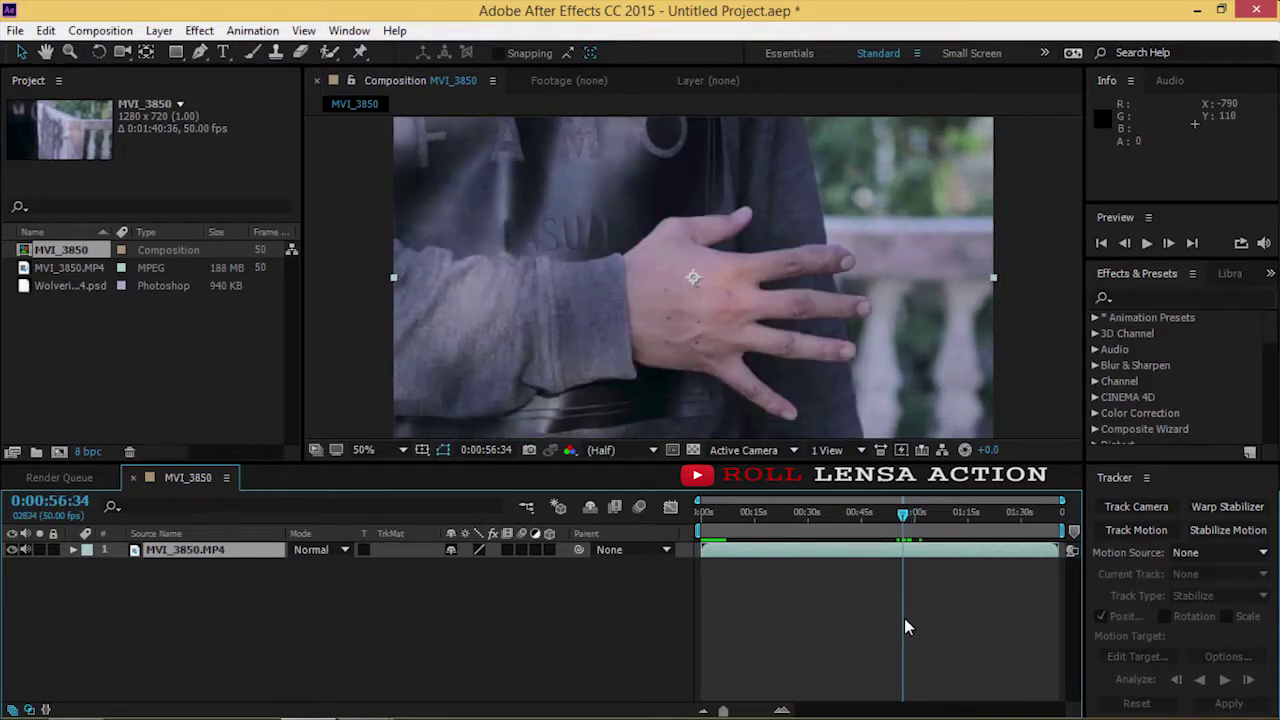
key("Page_Up")
key("Page_Up")
key("Page_Up")
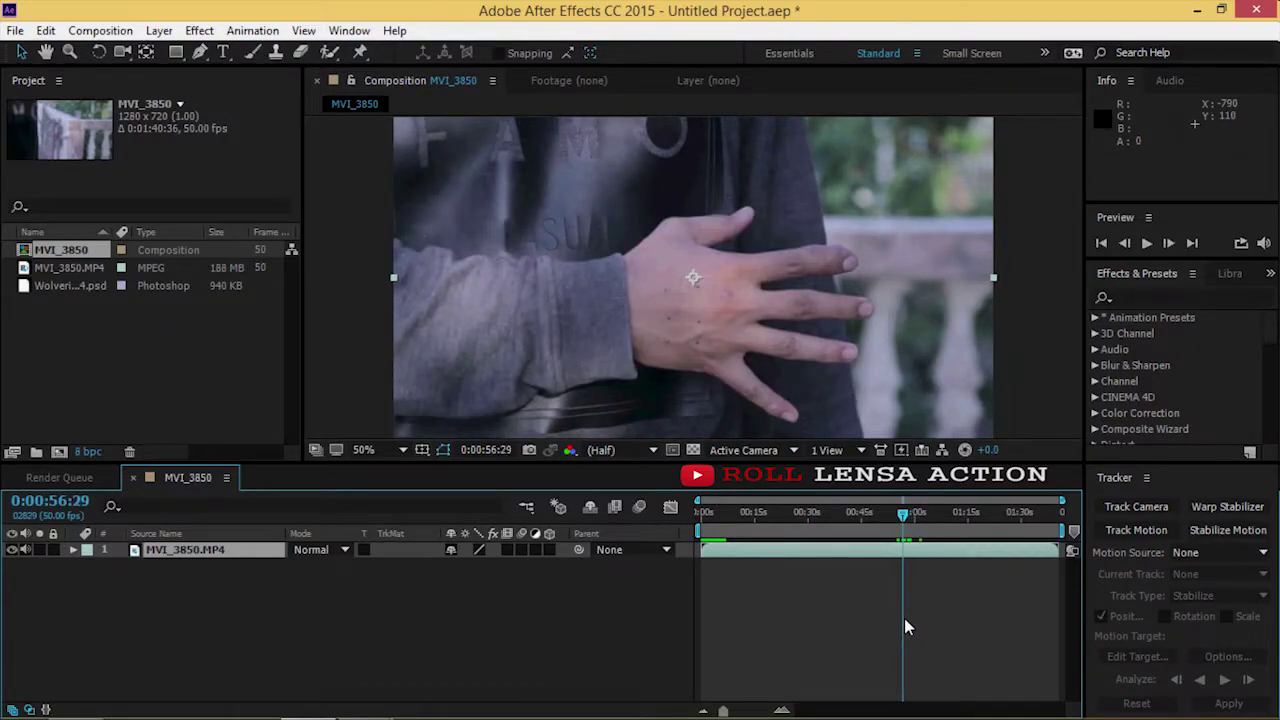
key("Page_Down")
key("Page_Down")
key("Page_Down")
key("Page_Down")
key("Page_Down")
key("Page_Down")
key("Page_Down")
key("Page_Down")
key("Page_Down")
key("Page_Down")
key("Page_Down")
key("Page_Down")
key("Page_Down")
key("Page_Up")
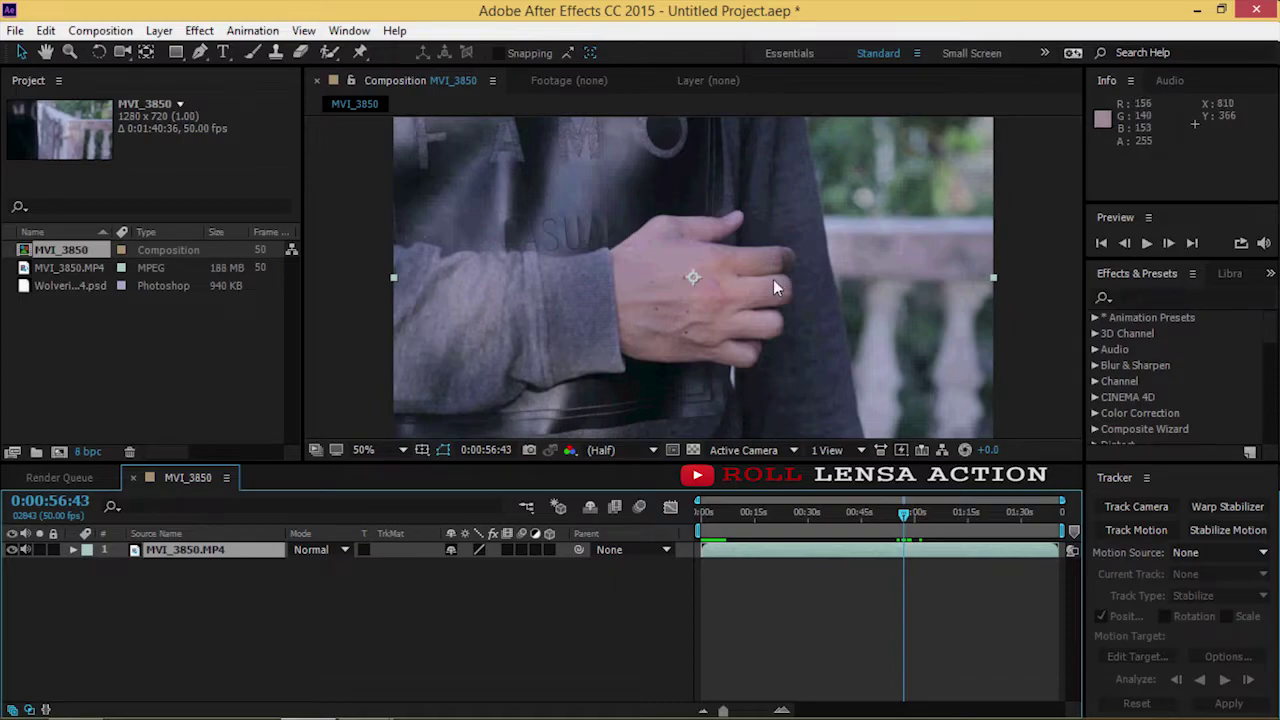
scroll(691, 284, "up", 1)
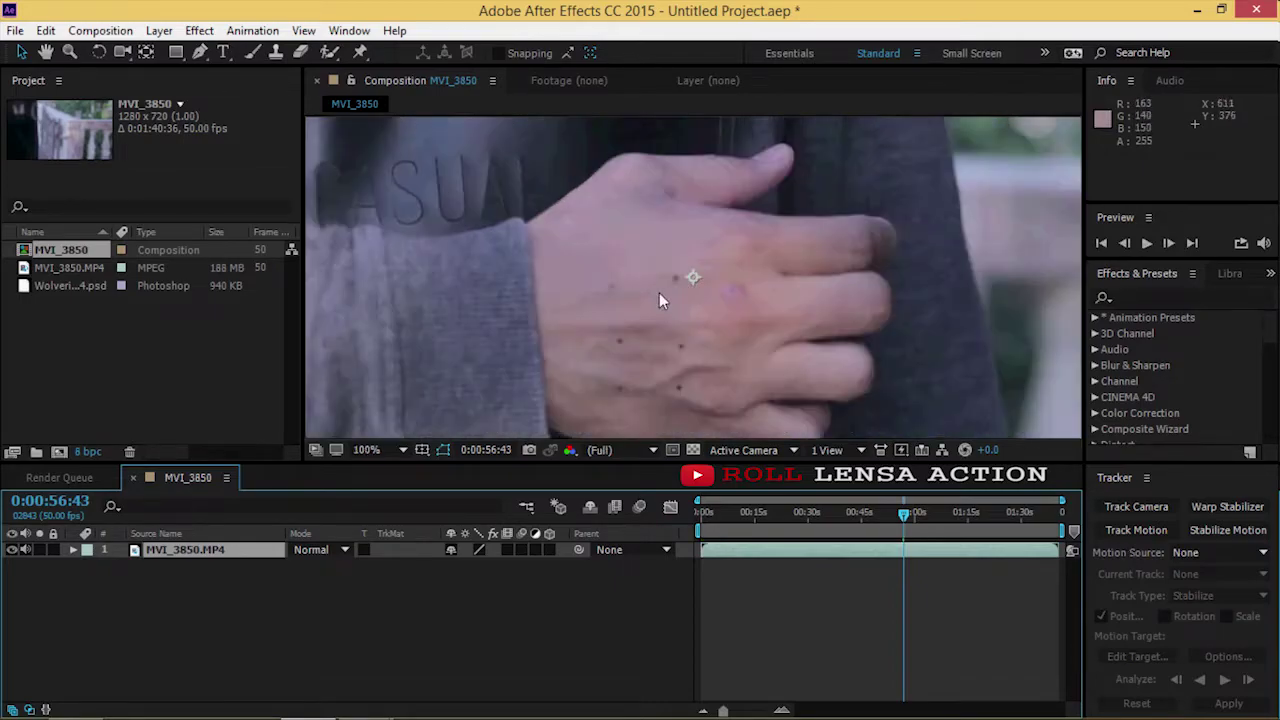
left_click(252, 31)
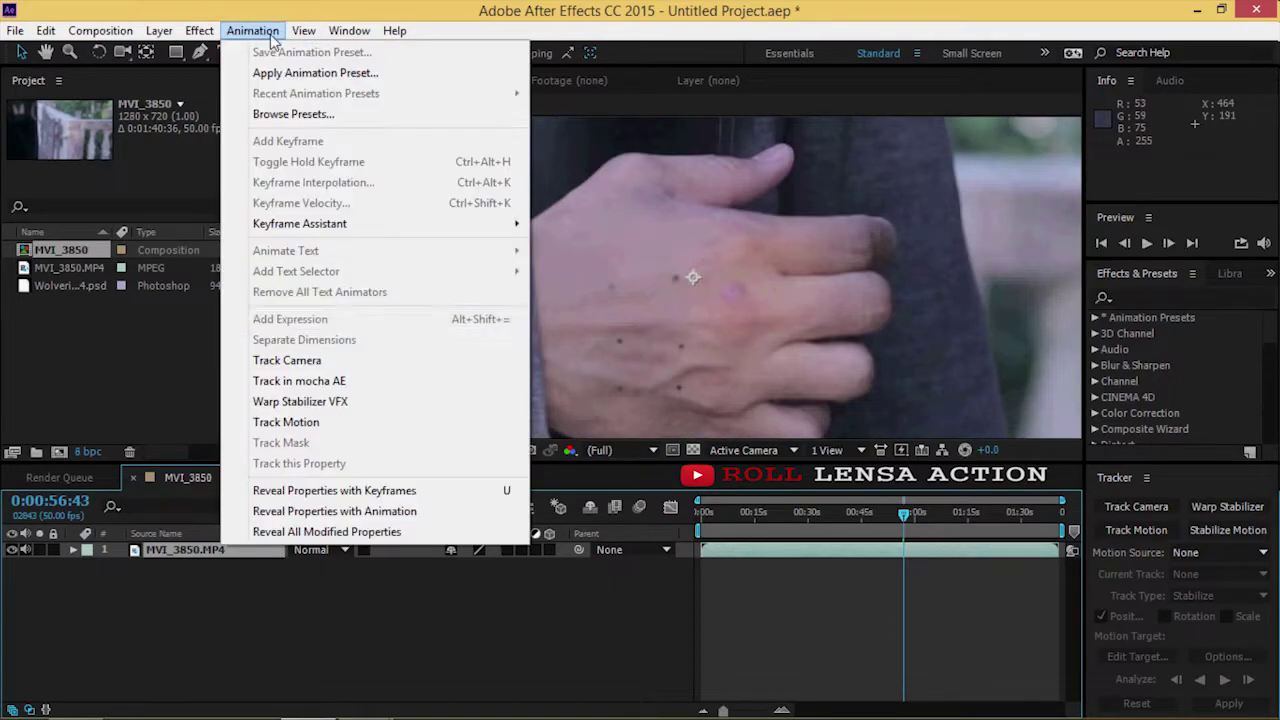
- Track position and rotation with Track Points 1 and 2 on the back of the hand
left_click(298, 421)
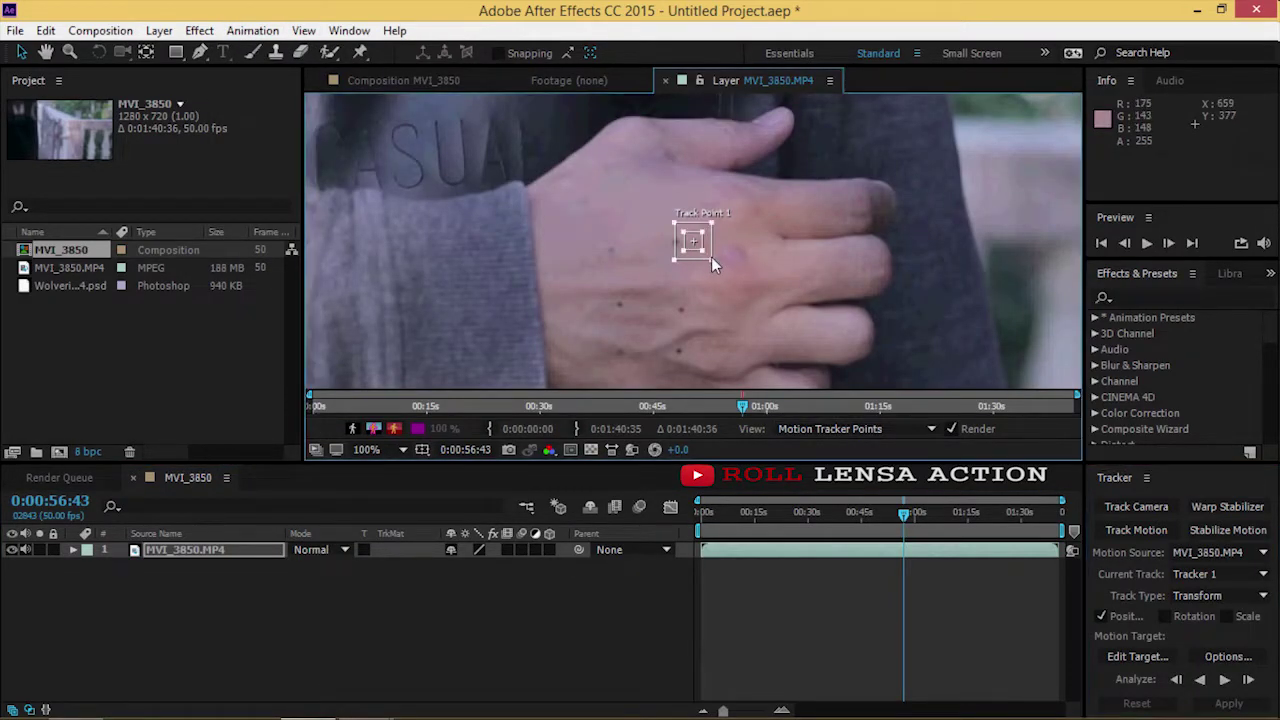
left_click_drag(711, 257, 634, 263)
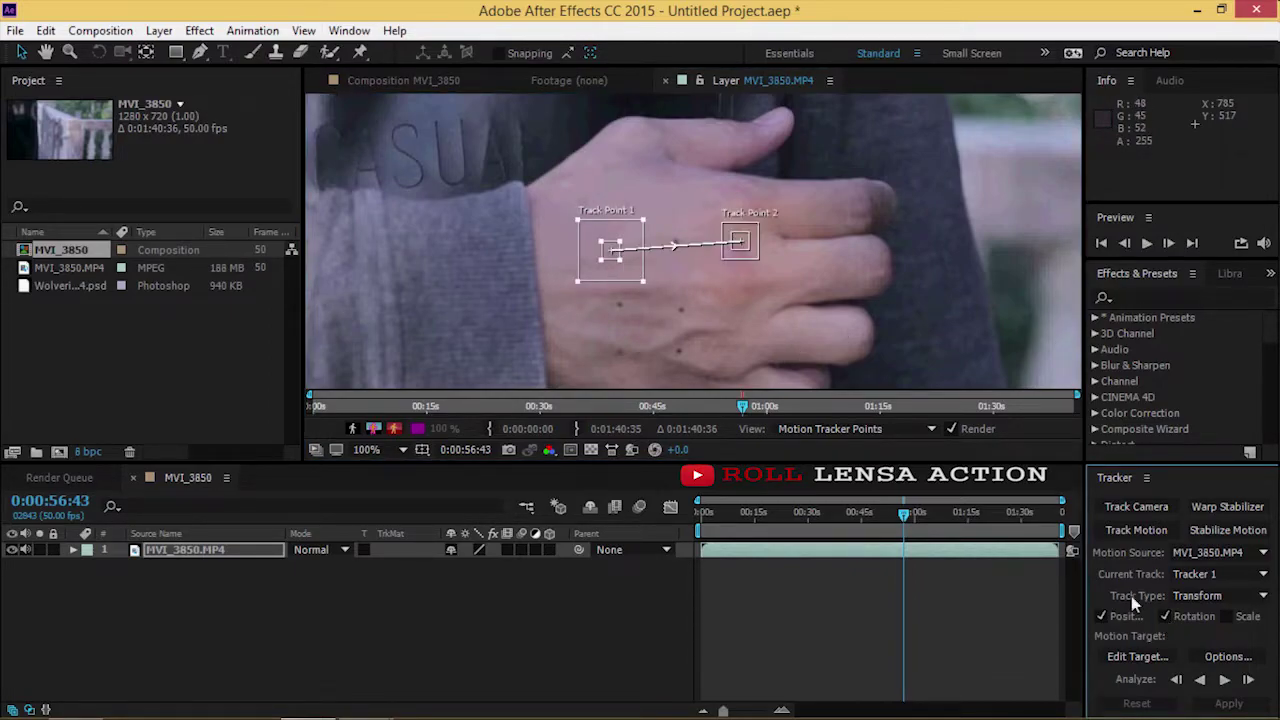
mouse_move(758, 258)
left_mouse_down()
mouse_move(773, 271)
mouse_move(678, 248)
left_mouse_up()
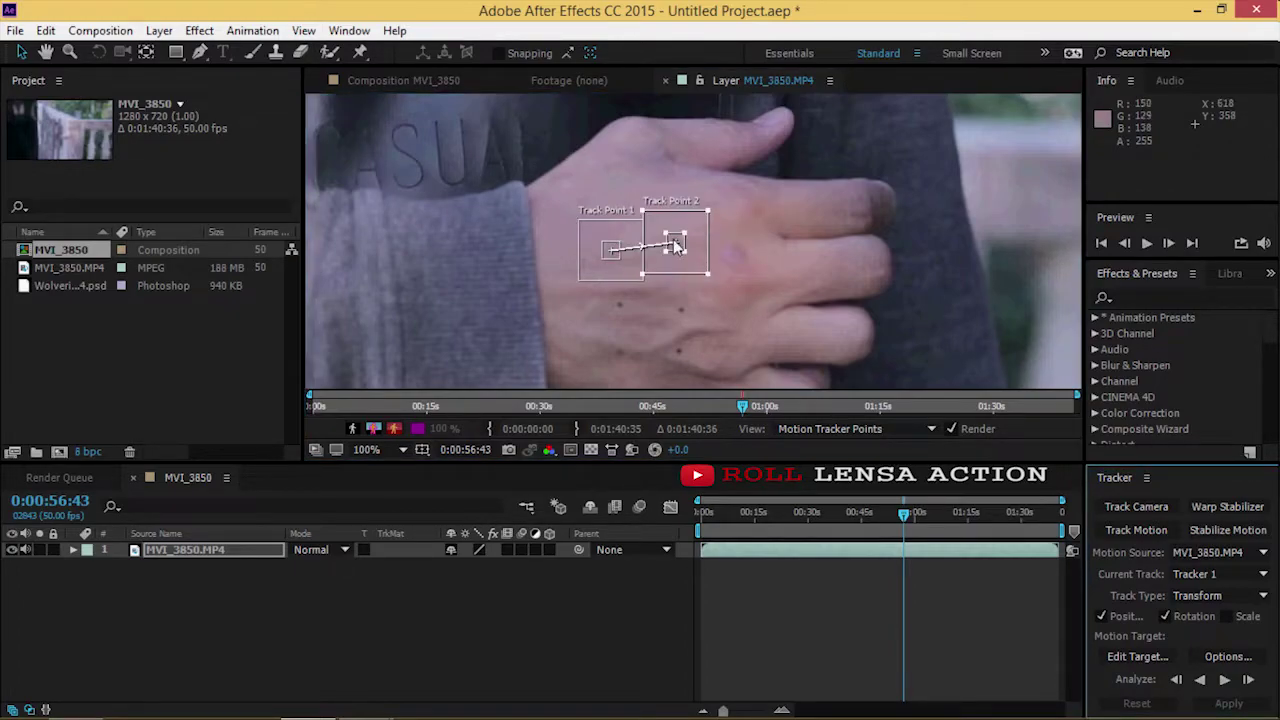
scroll(735, 239, "down", 2)
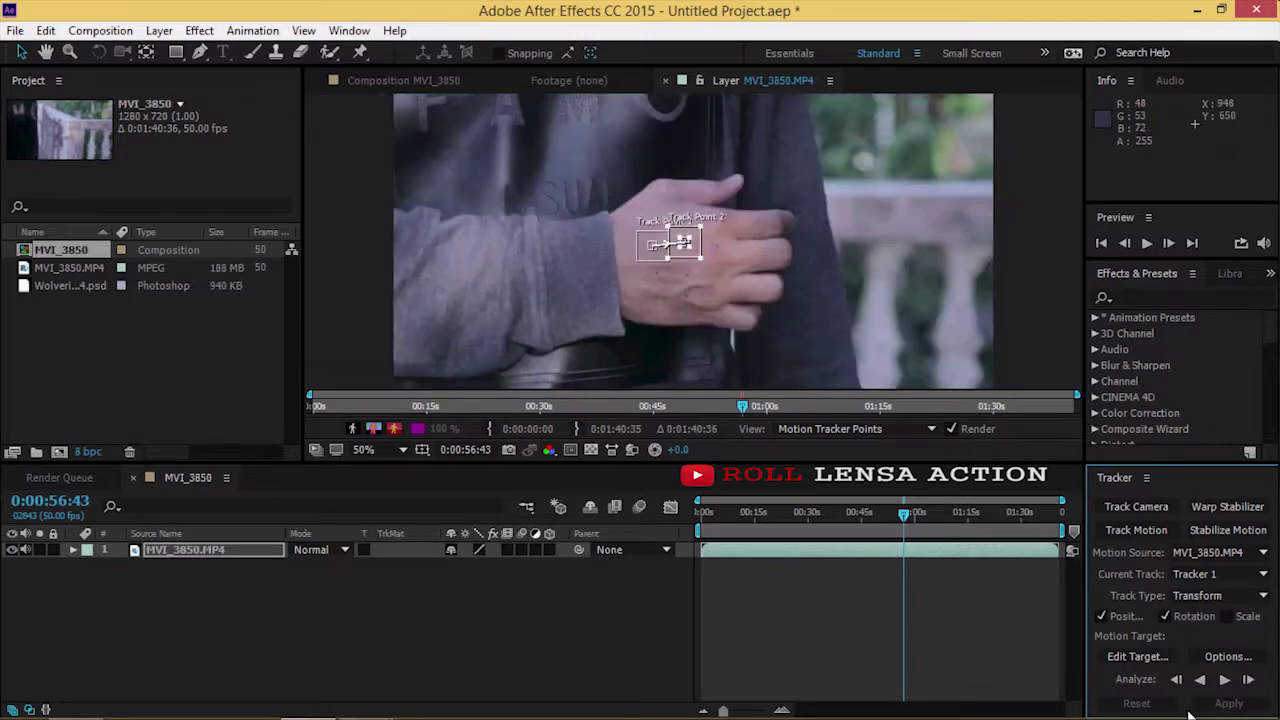
left_click(1249, 681)
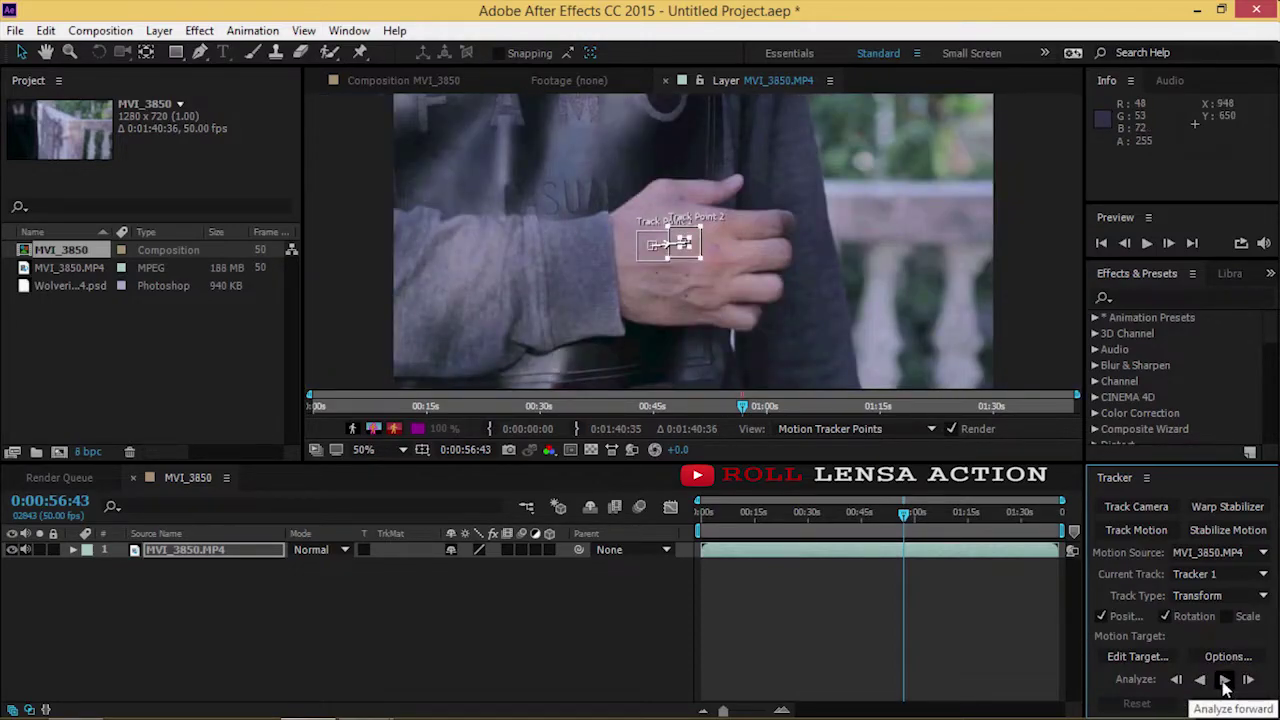
- Analyse the first frames forward, then step back to 0:00:56:43 to inspect the track
left_click(1224, 681)
scroll(658, 275, "up", 2)
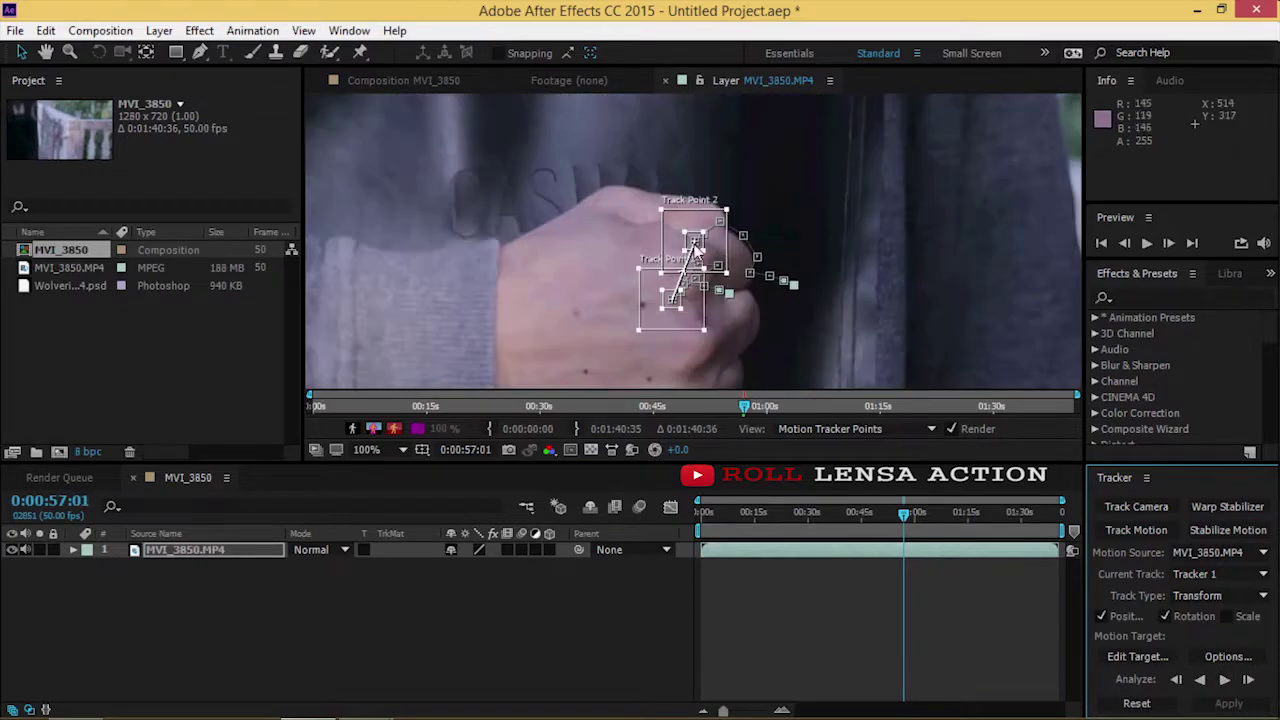
left_click(1248, 679)
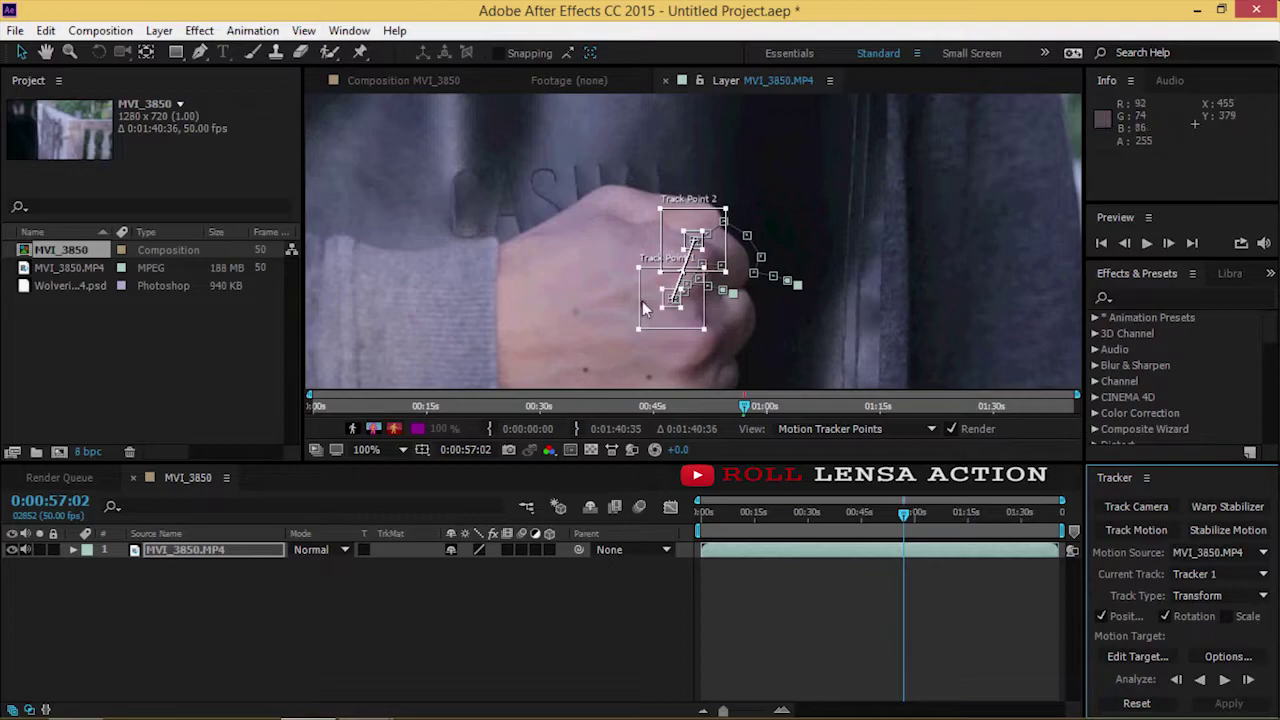
scroll(911, 257, "down", 2)
left_click(1127, 242)
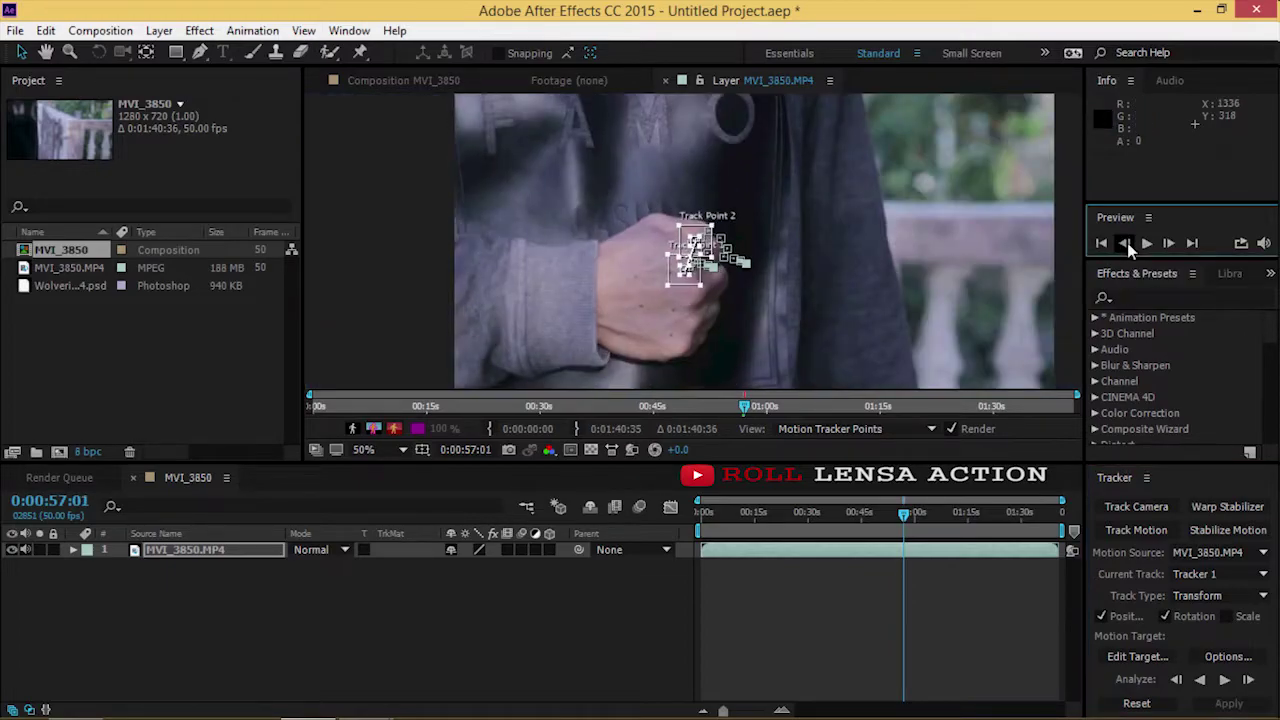
left_click(1127, 242)
left_click(1127, 242)
left_click(1127, 242)
left_click(1127, 242)
left_click(1127, 242)
scroll(762, 292, "up", 2)
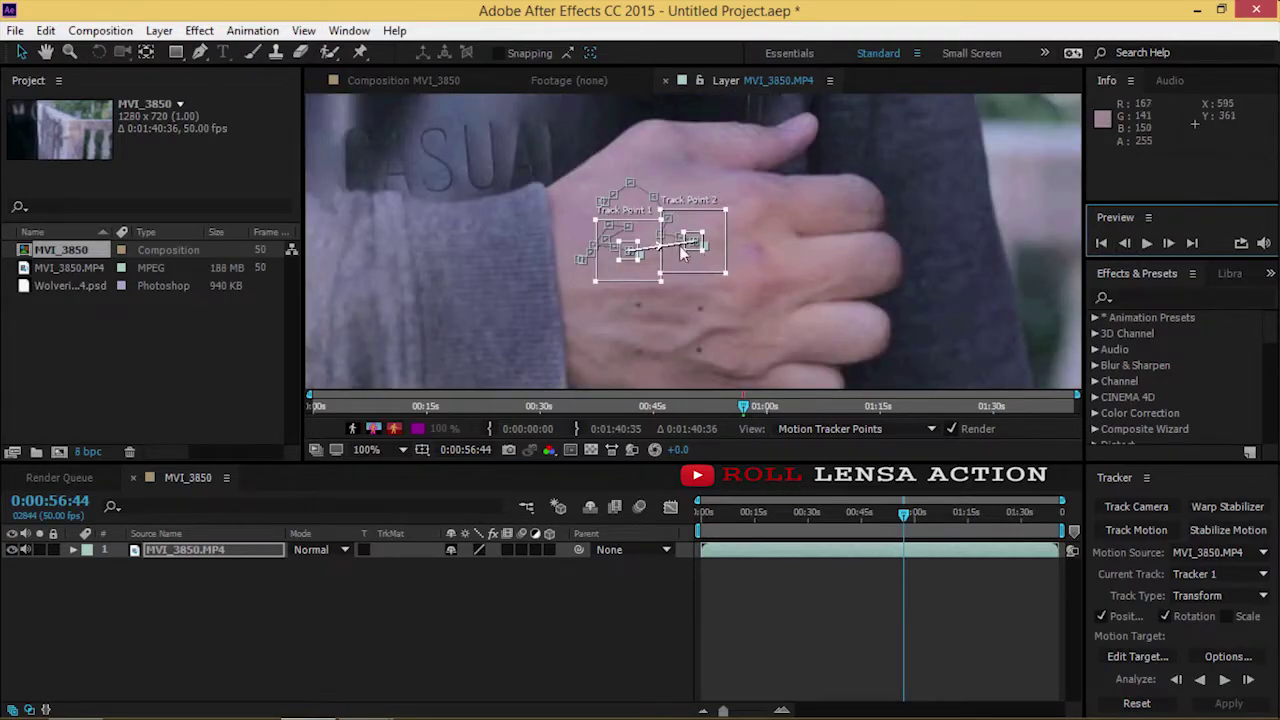
scroll(835, 245, "up", 1)
left_click(1126, 243)
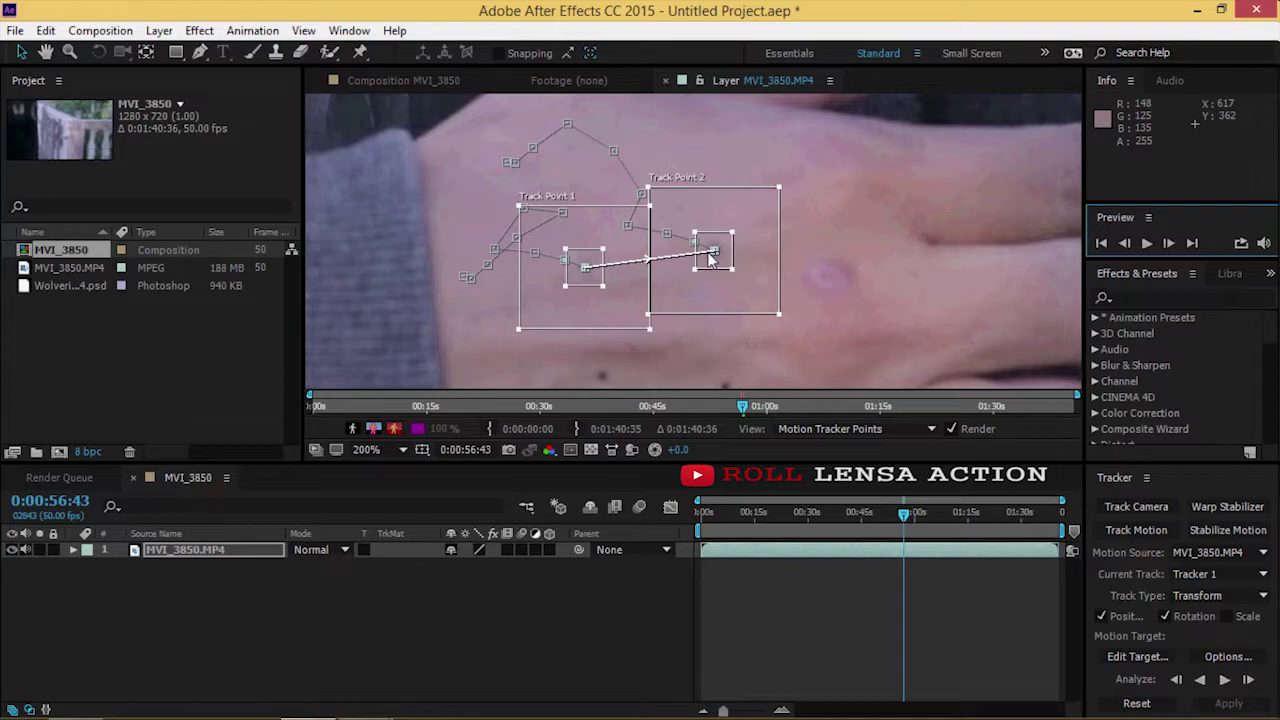
left_click_drag(728, 265, 708, 256)
scroll(711, 247, "down", 1)
scroll(724, 254, "down", 1)
scroll(724, 254, "down", 1)
- Analyse frames forward, twice nudging Track Points 1 and 2 back onto the knuckles
left_click(1249, 680)
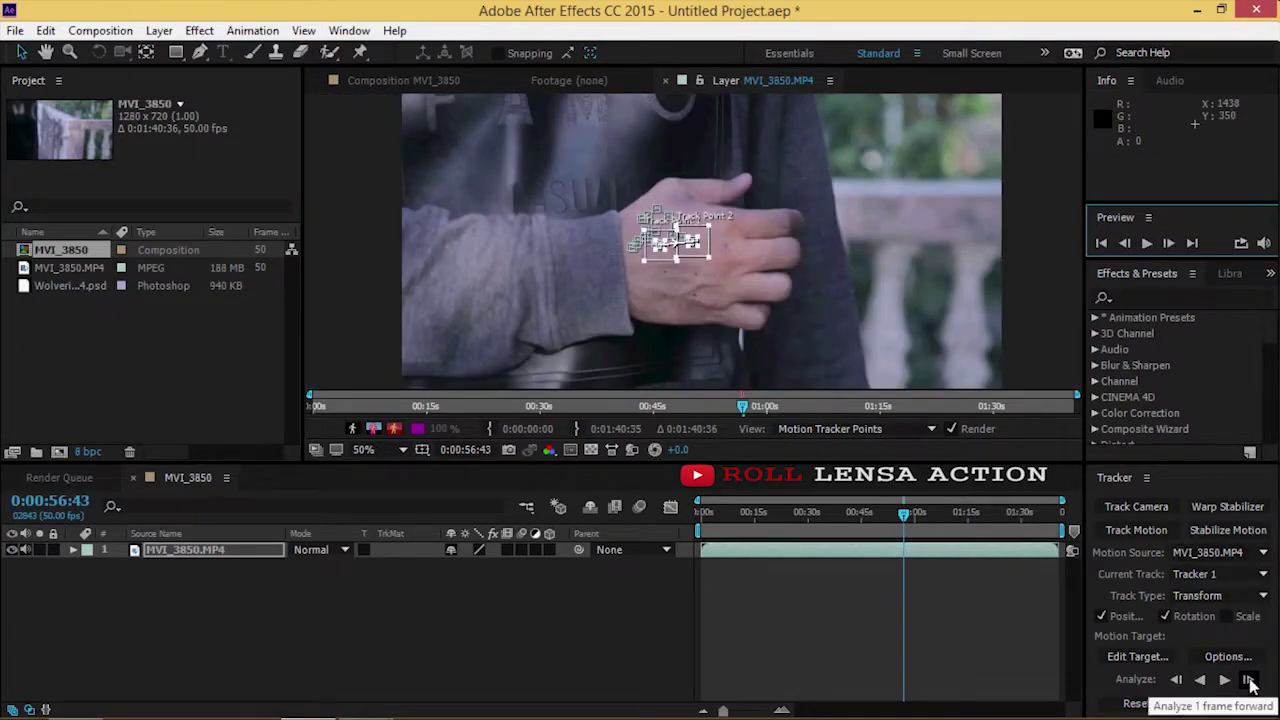
left_click(1249, 680)
scroll(680, 240, "up", 3)
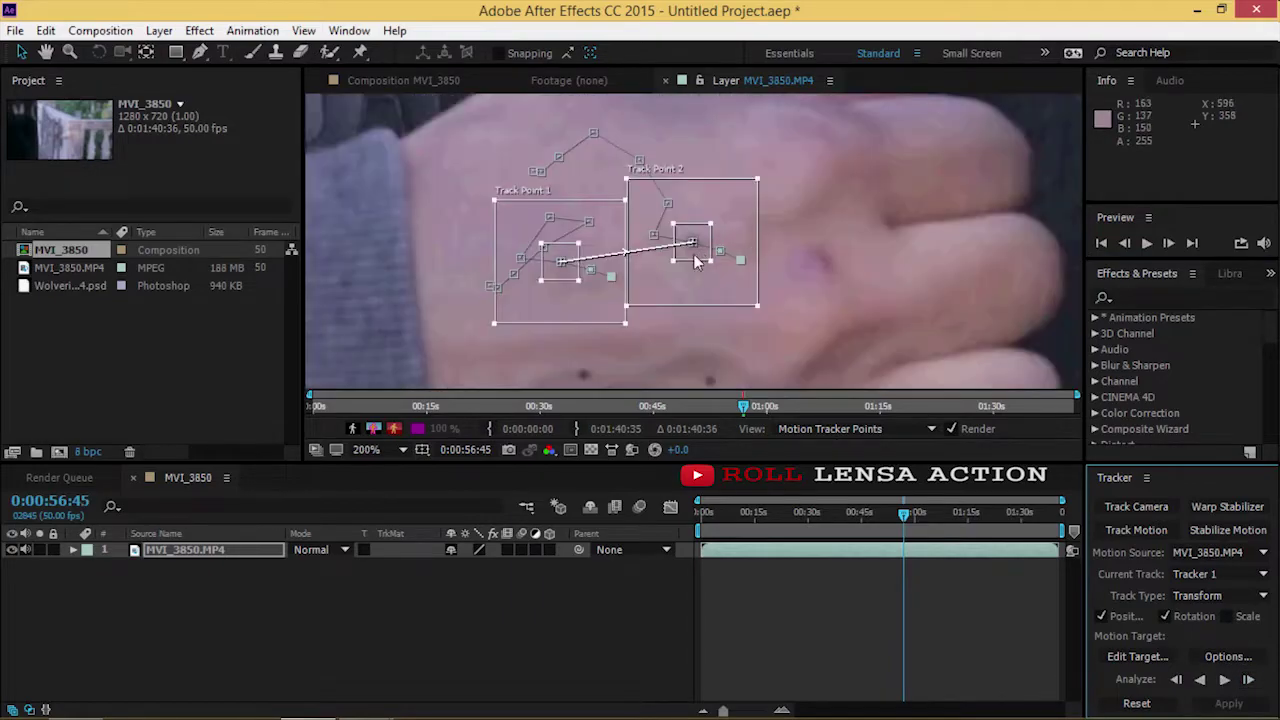
left_click(1252, 682)
left_click(1252, 682)
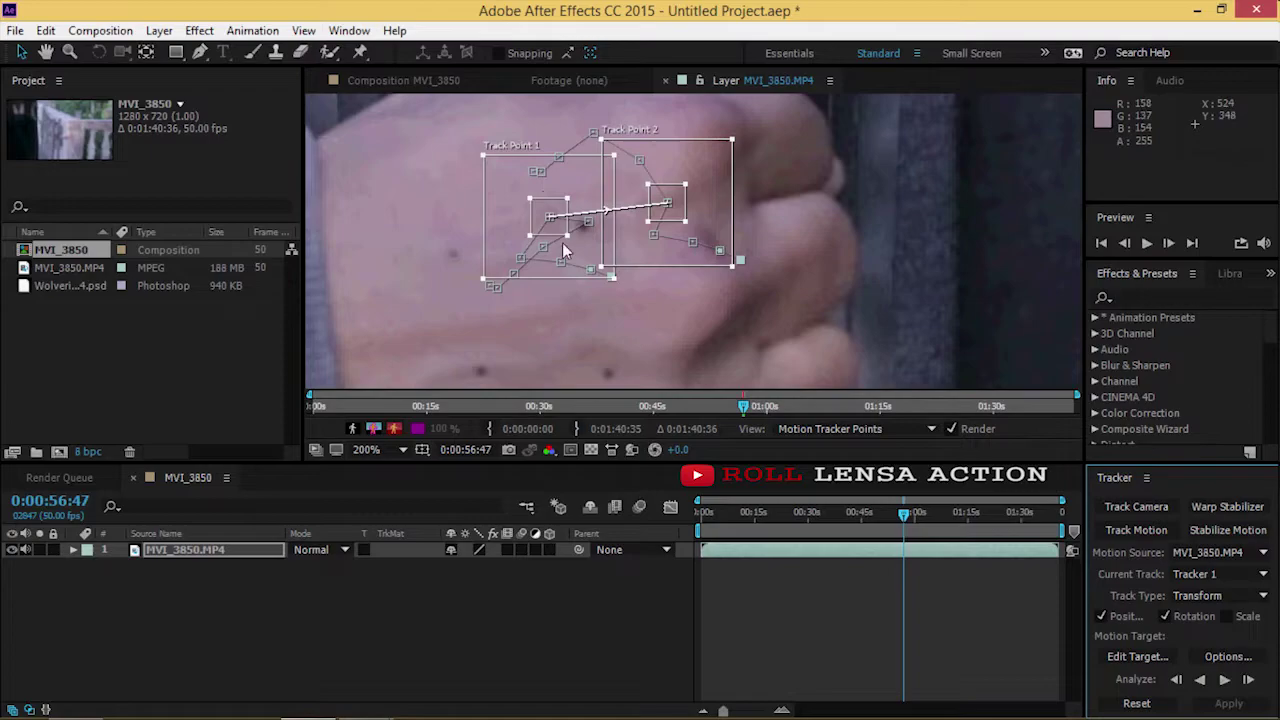
left_click_drag(572, 276, 477, 316)
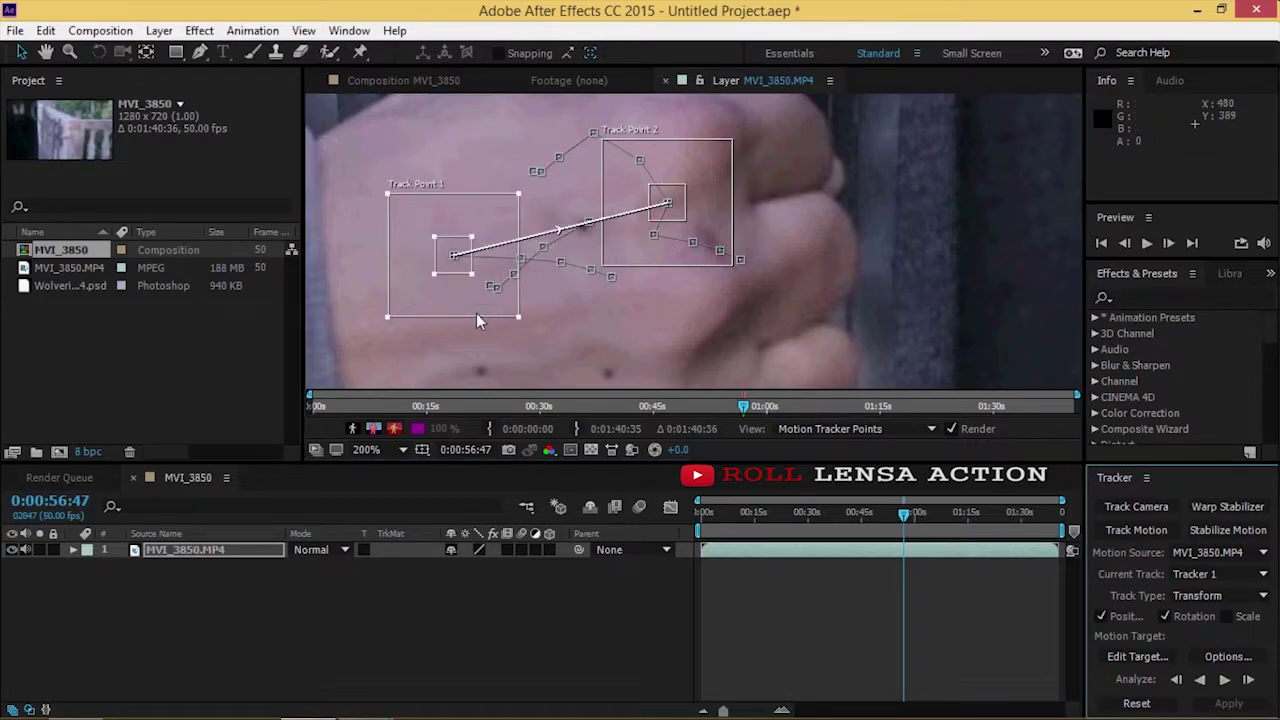
left_click_drag(675, 258, 590, 280)
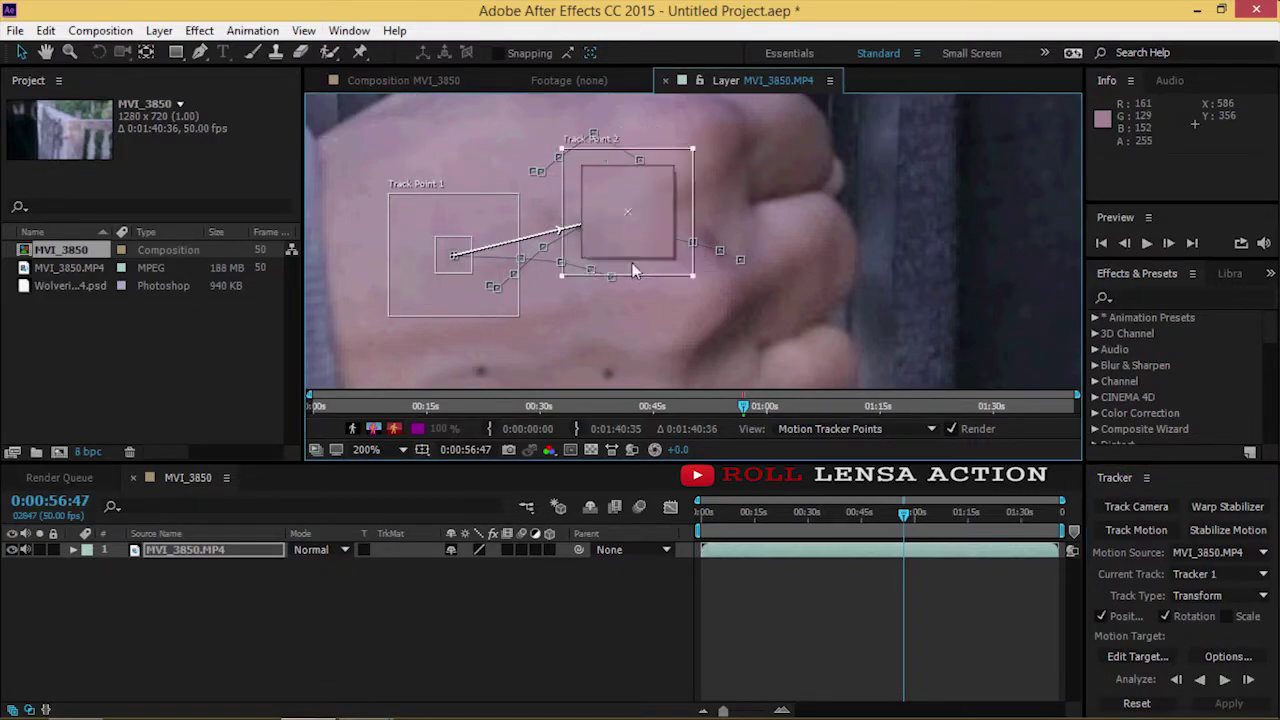
key("comma")
key("comma")
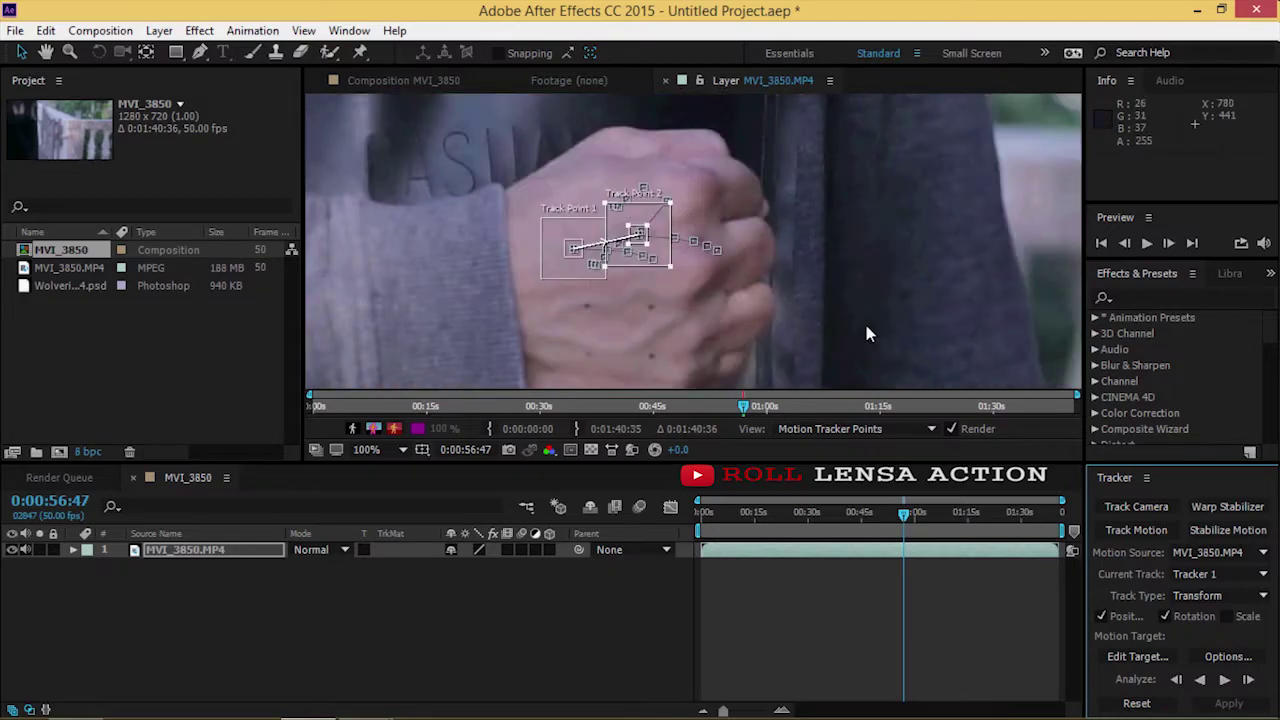
left_click(1247, 679)
scroll(502, 290, "up", 1)
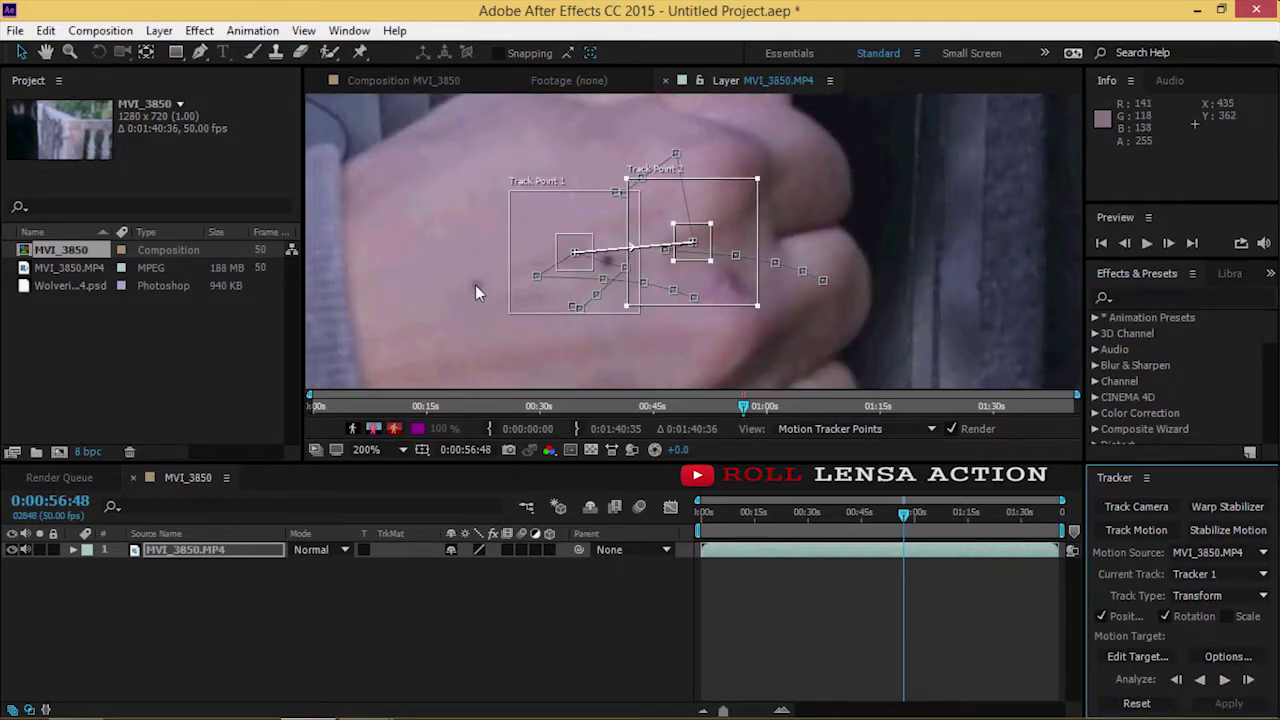
left_click_drag(553, 300, 455, 327)
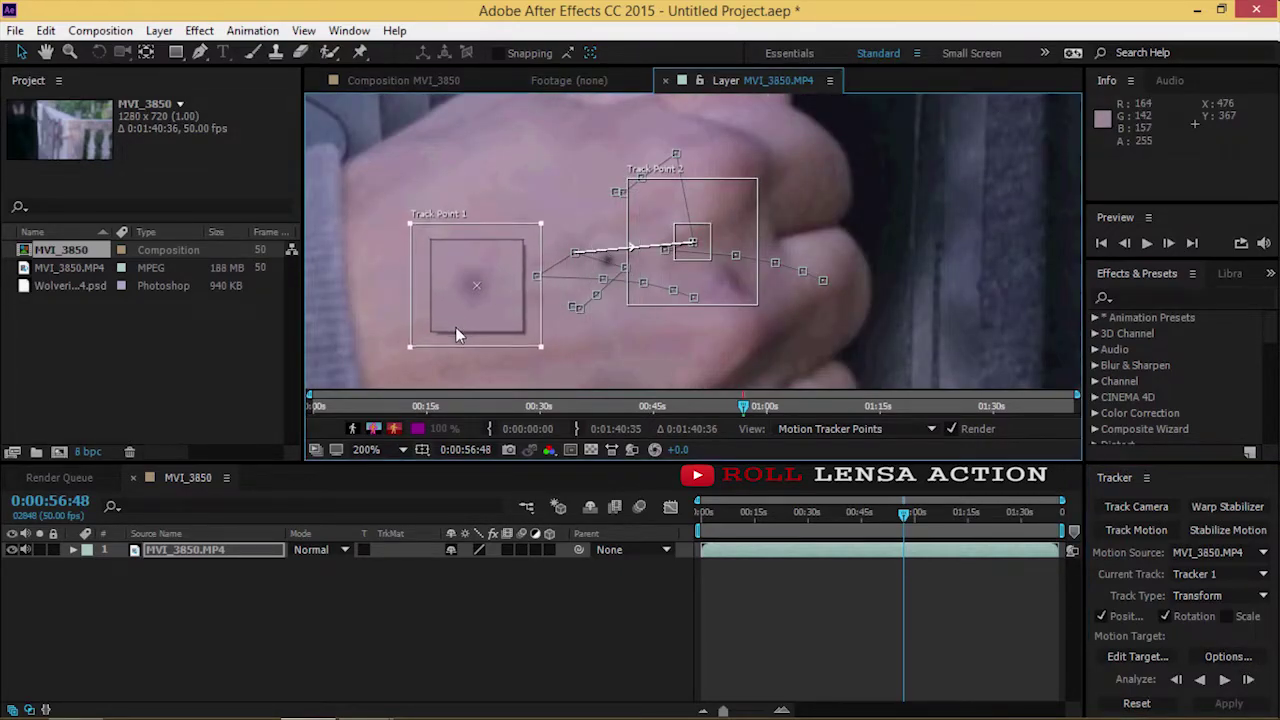
left_click_drag(643, 290, 546, 313)
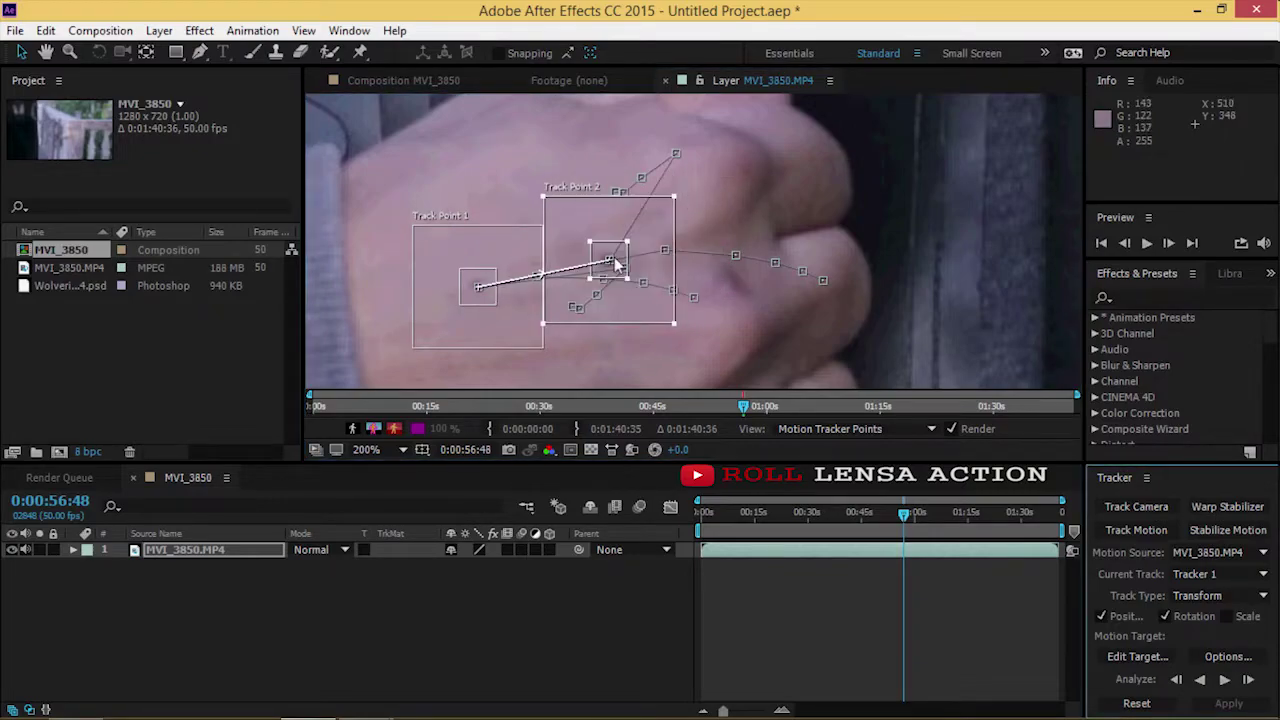
key("comma")
left_click(1249, 679)
- Step the analysis forward frame by frame to about 0:00:57:12, checking both knuckle points
scroll(614, 326, "up", 1)
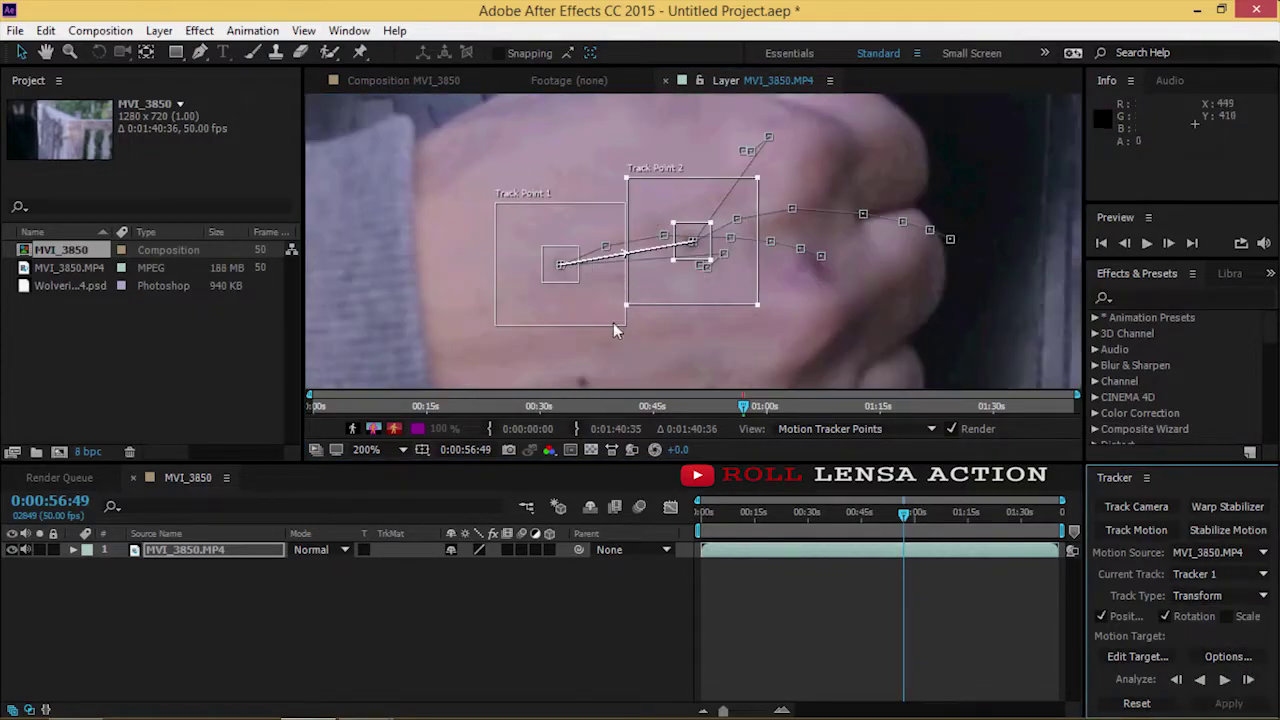
left_click(1249, 679)
scroll(670, 293, "down", 1)
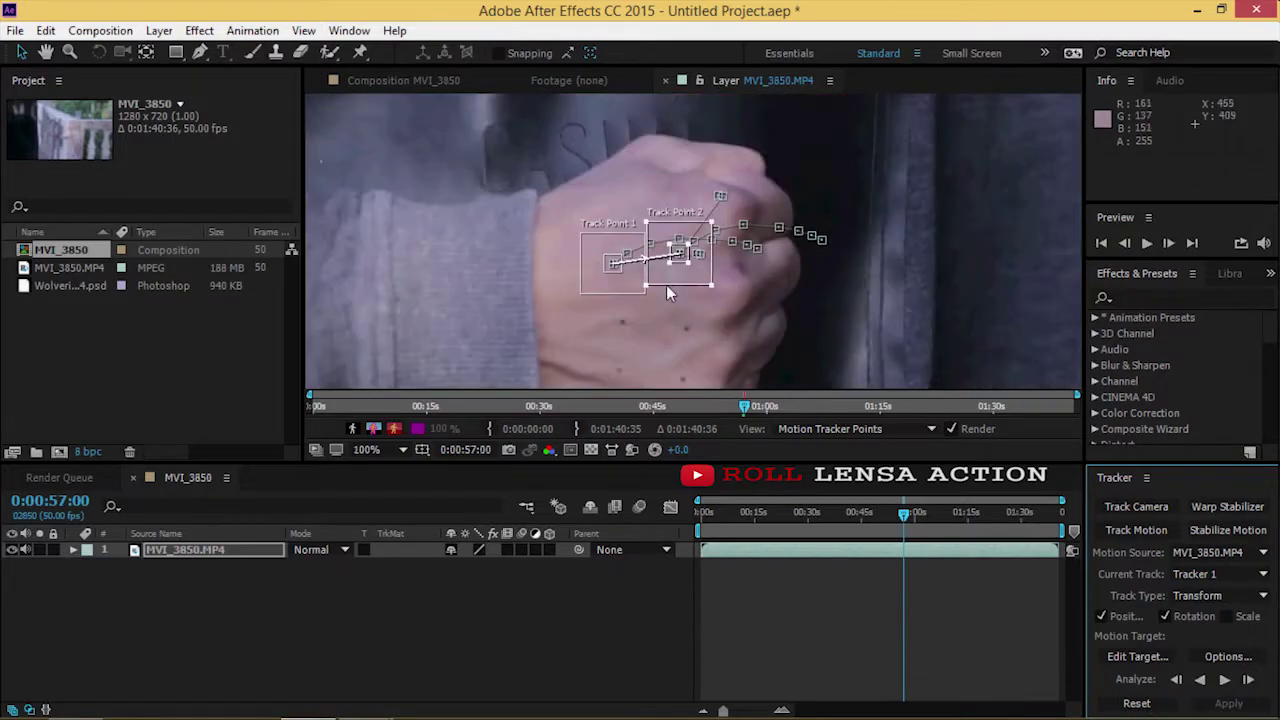
left_click(1249, 679)
left_click(1249, 679)
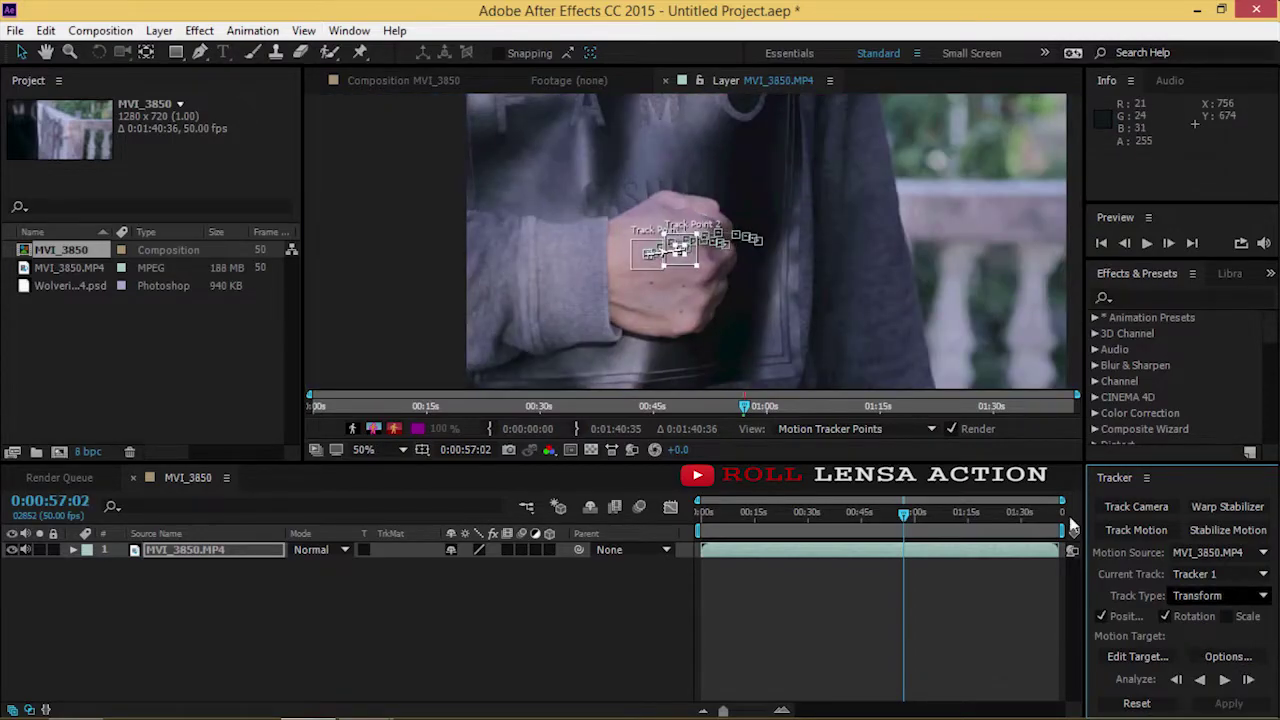
scroll(535, 276, "up", 1)
scroll(535, 276, "up", 1)
scroll(715, 281, "down", 2)
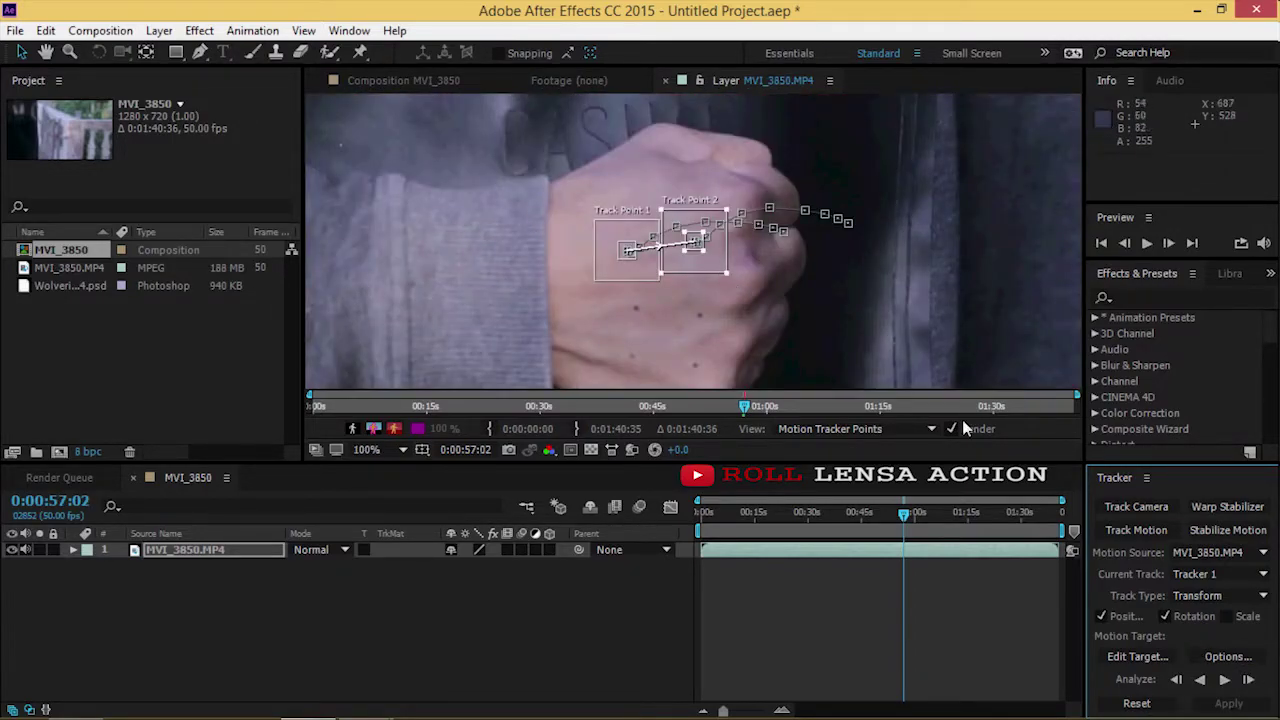
left_click(1249, 679)
left_click(1249, 679)
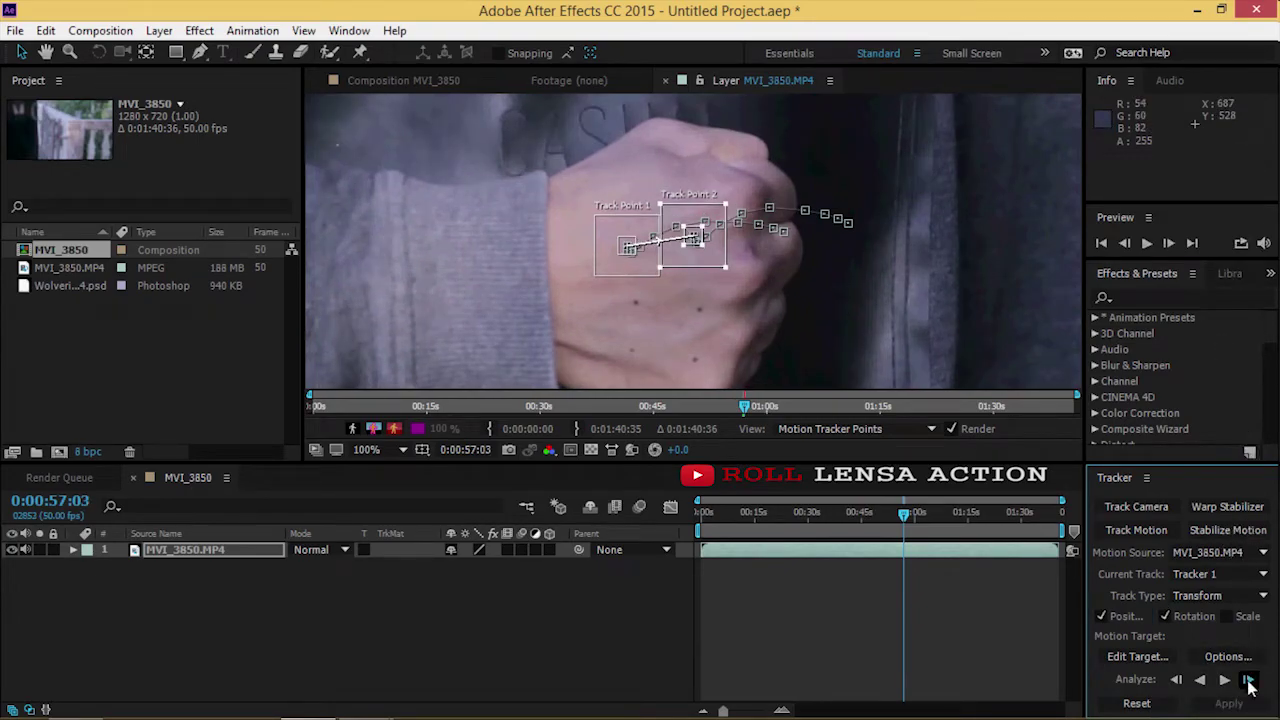
left_click(1249, 679)
scroll(660, 250, "up", 2)
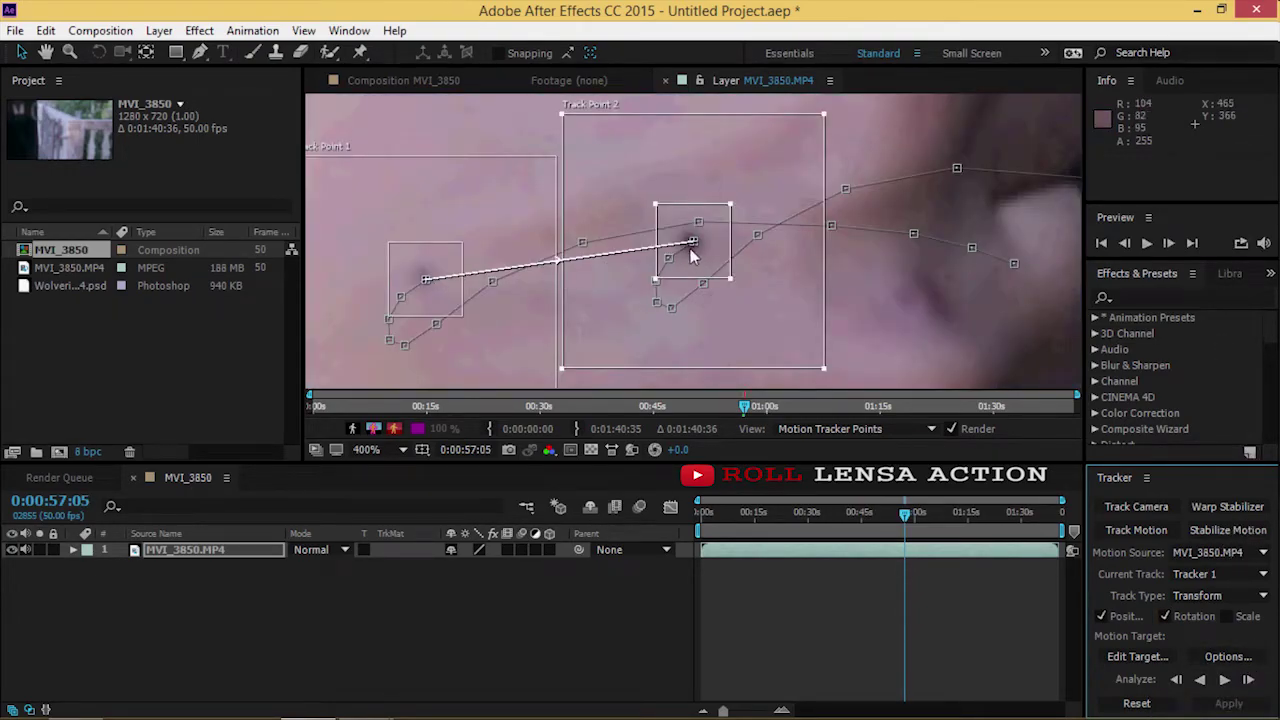
scroll(690, 255, "down", 2)
left_click(1249, 679)
left_click(1249, 679)
left_click(1249, 679)
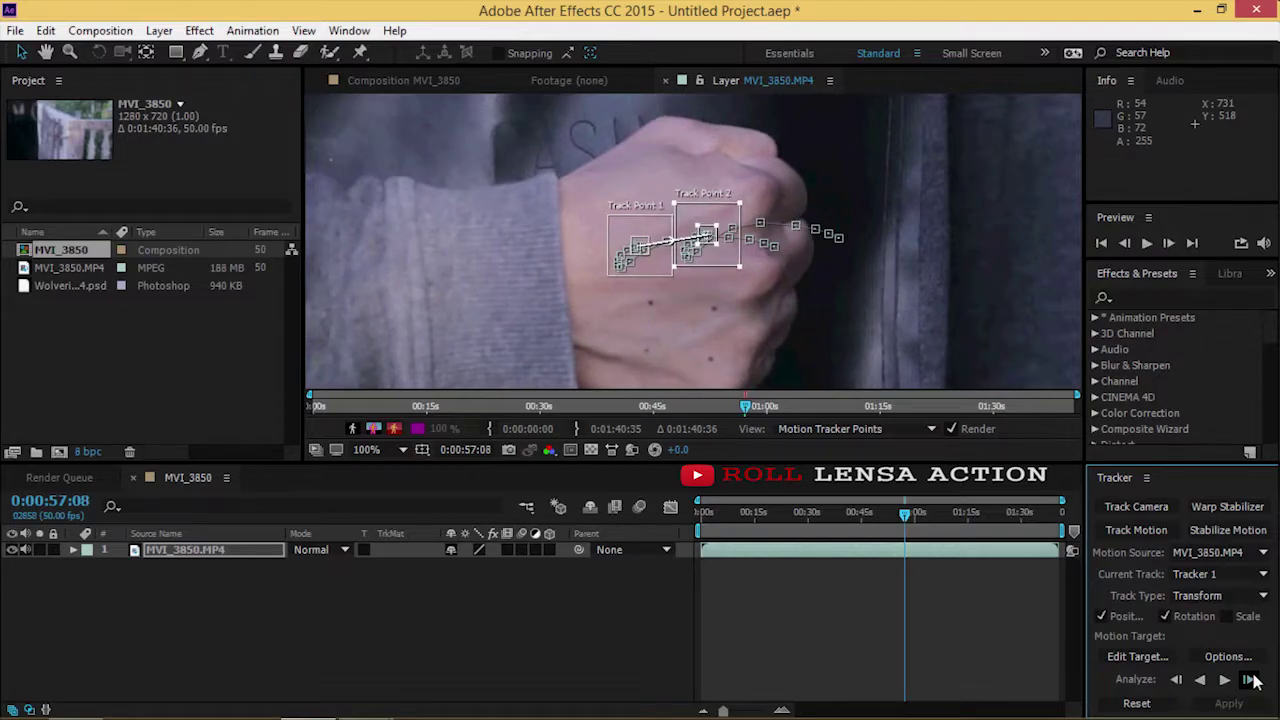
key("comma")
left_click(1249, 679)
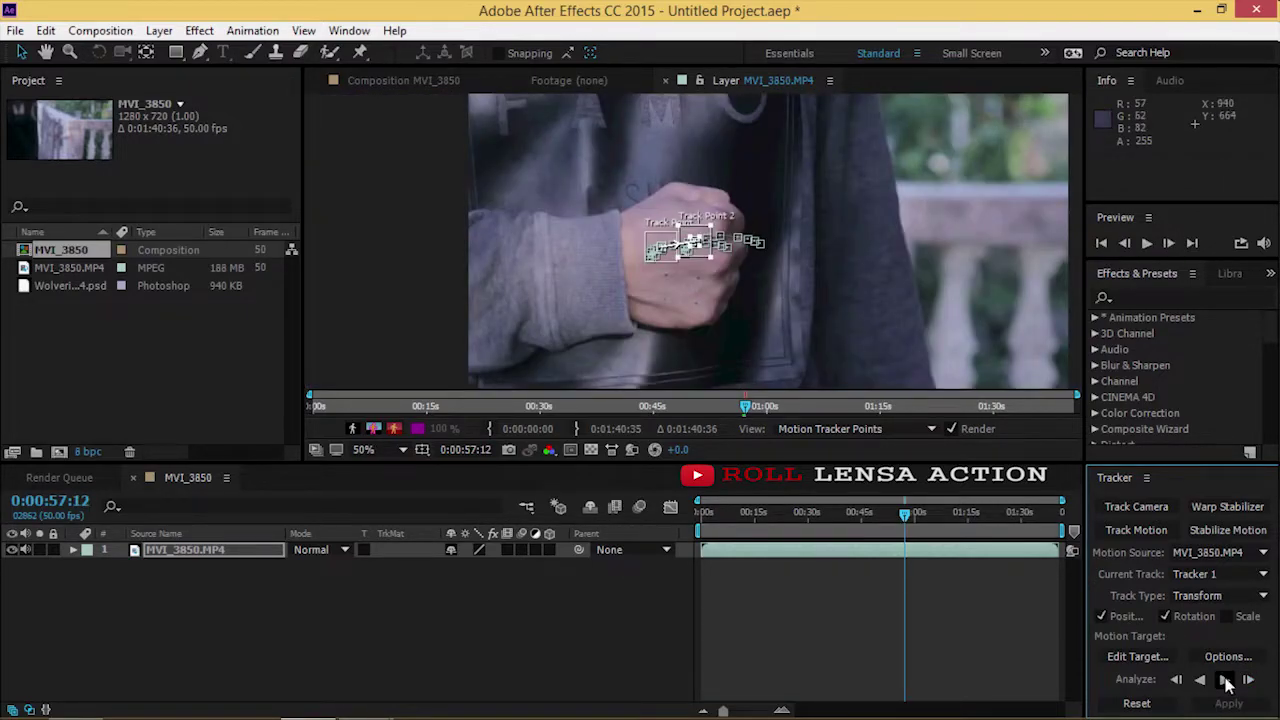
left_click(1226, 681)
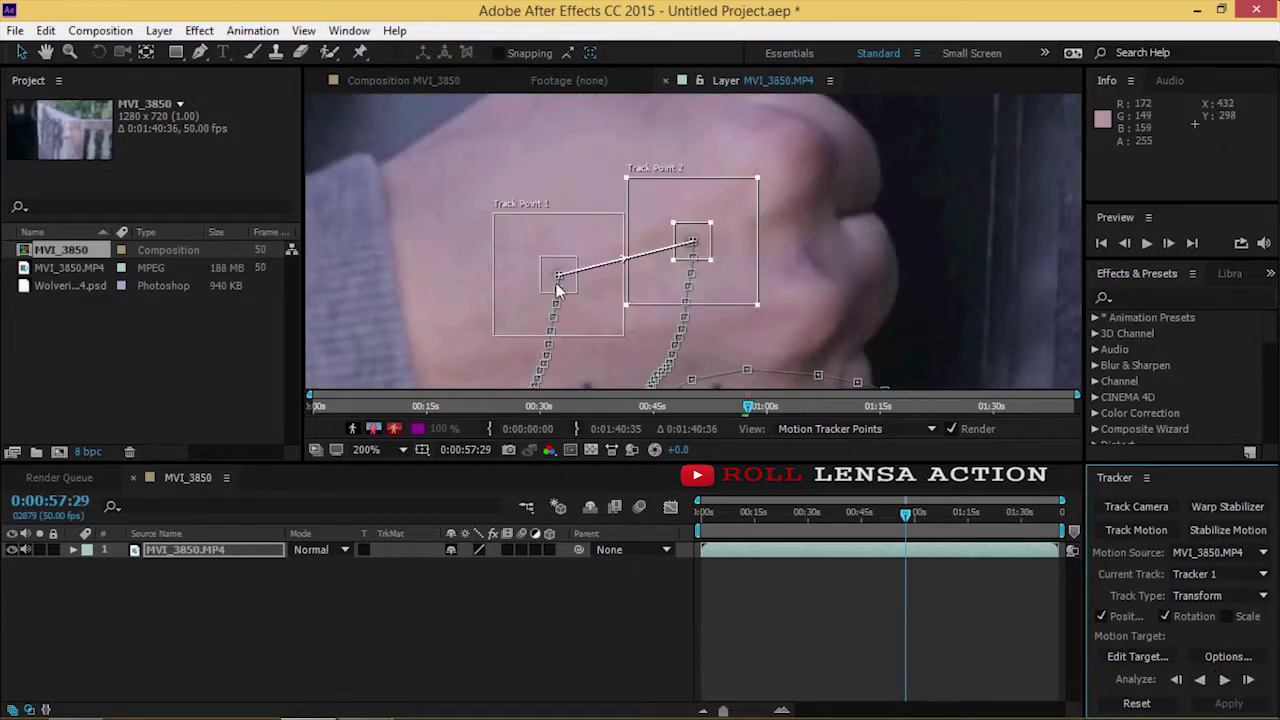
- Run Analyze Forward in short bursts, zooming in to confirm both points stay on the knuckles
scroll(790, 252, "down", 2)
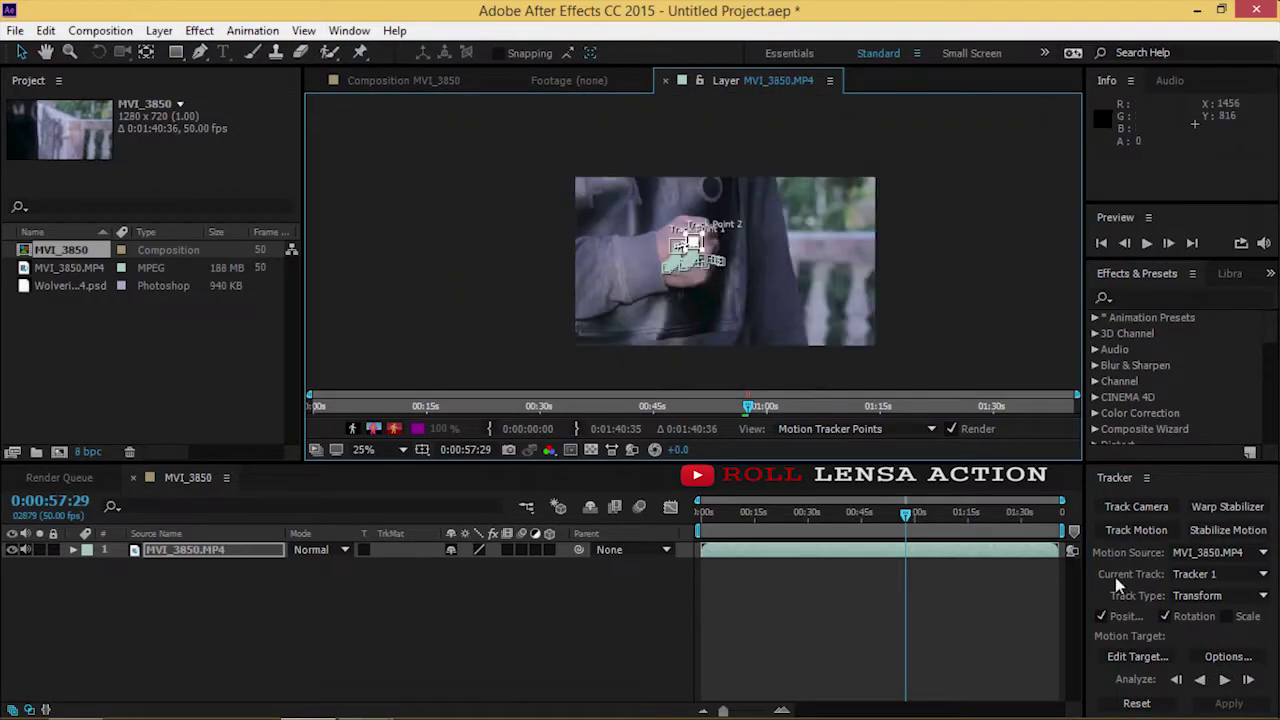
left_click(1226, 681)
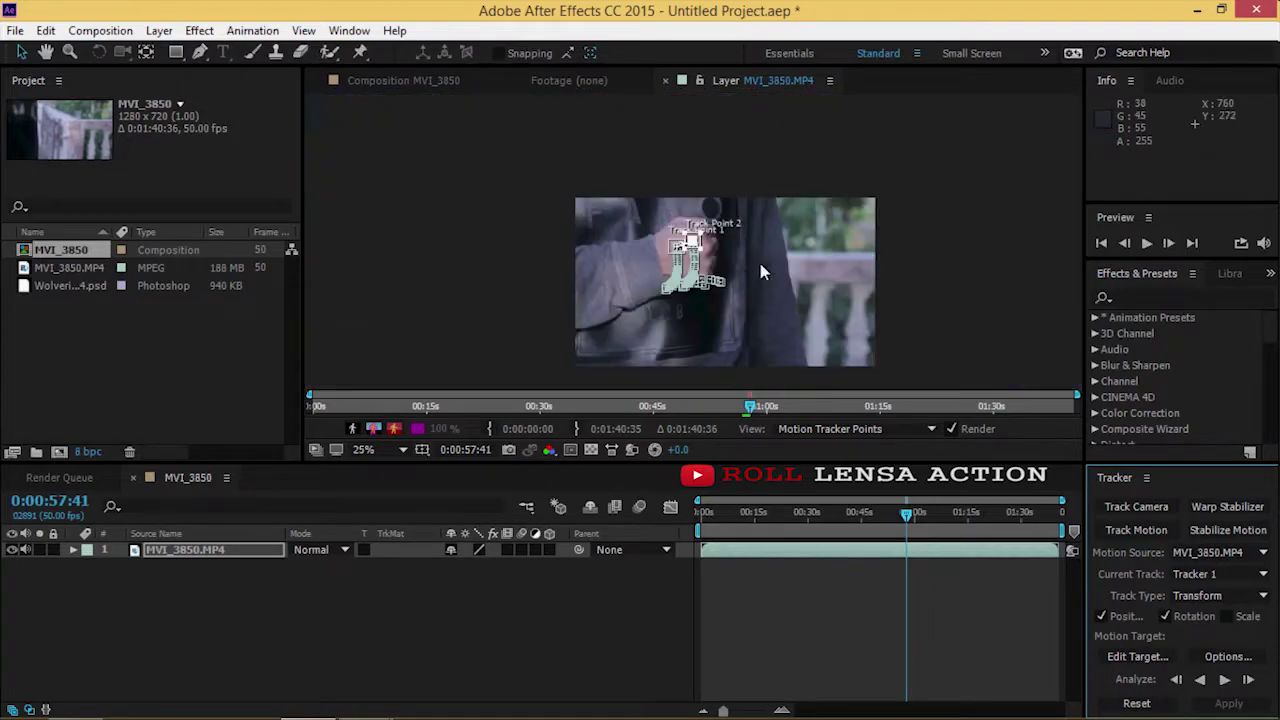
scroll(760, 272, "up", 2)
left_click(1226, 681)
scroll(792, 272, "down", 2)
scroll(691, 240, "up", 2)
left_click(1226, 681)
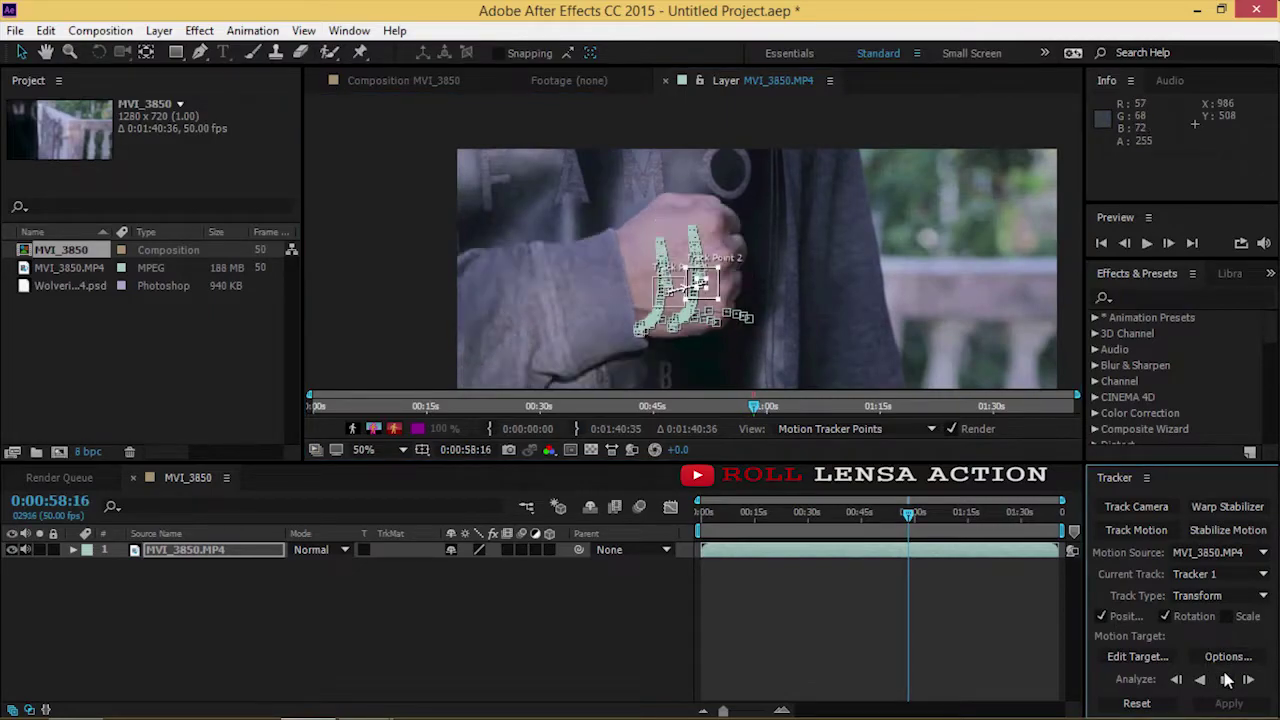
scroll(738, 258, "down", 1)
scroll(581, 242, "up", 4)
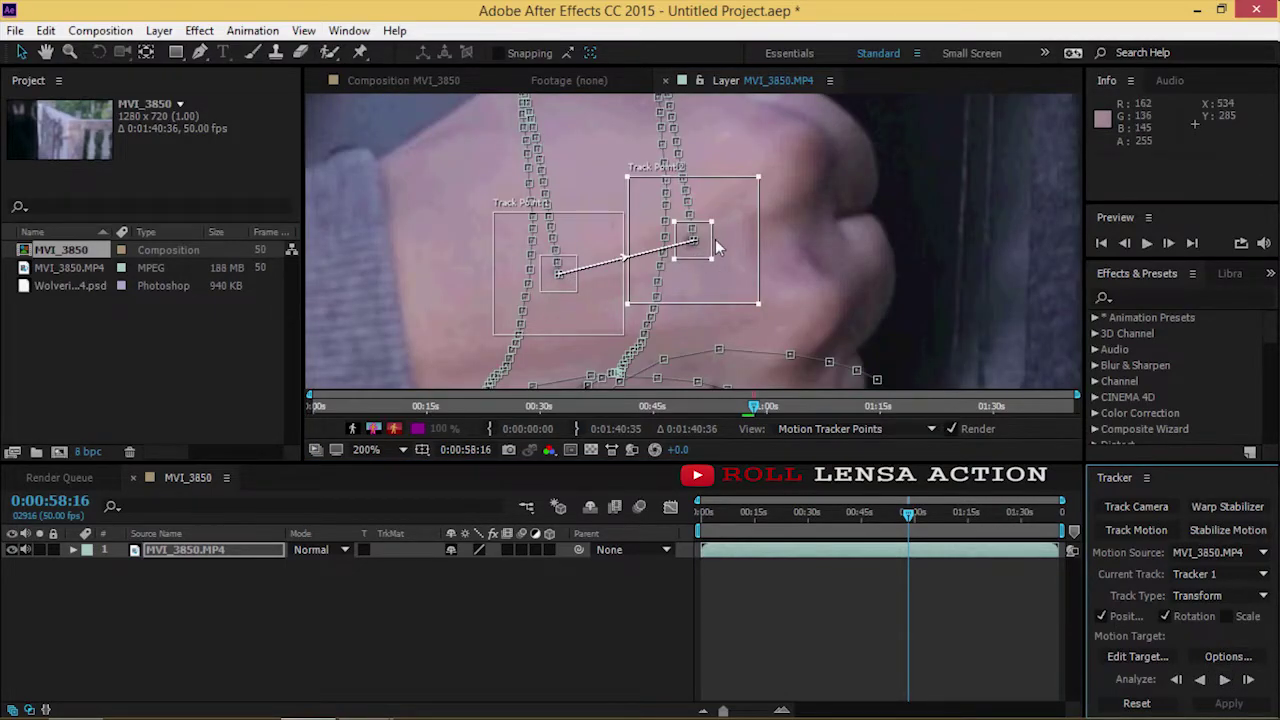
scroll(724, 250, "down", 3)
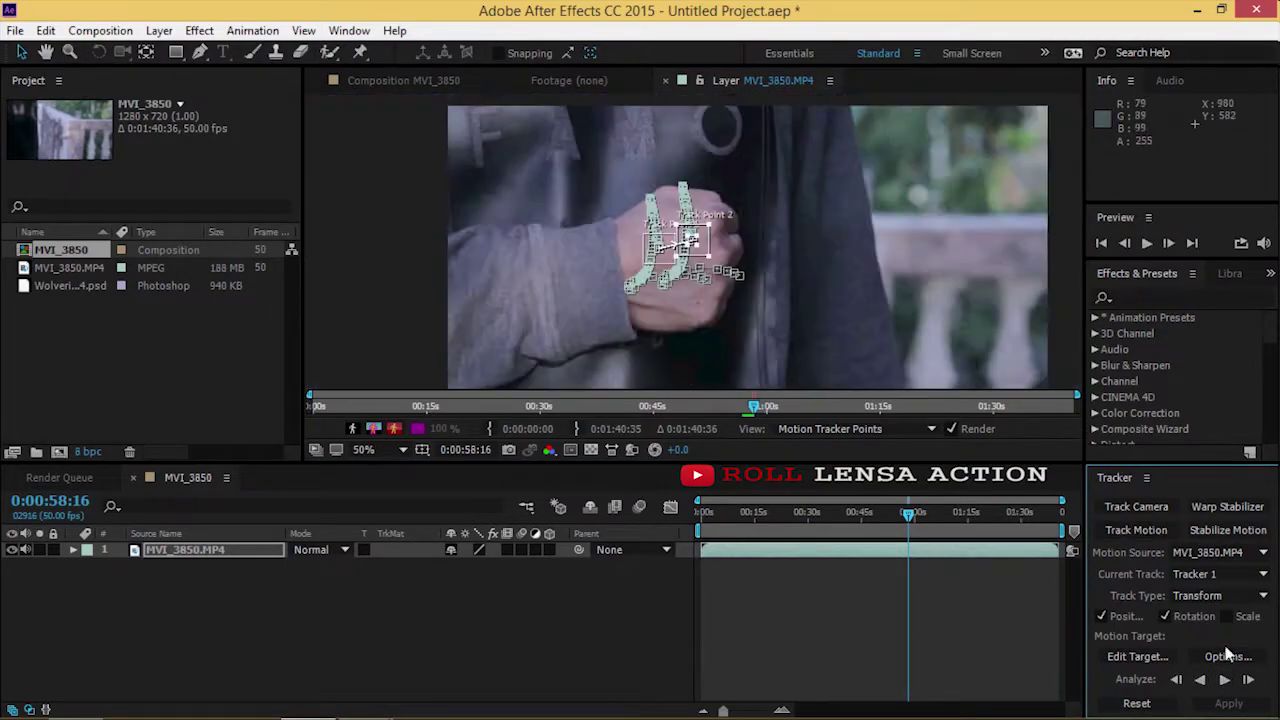
left_click(1224, 679)
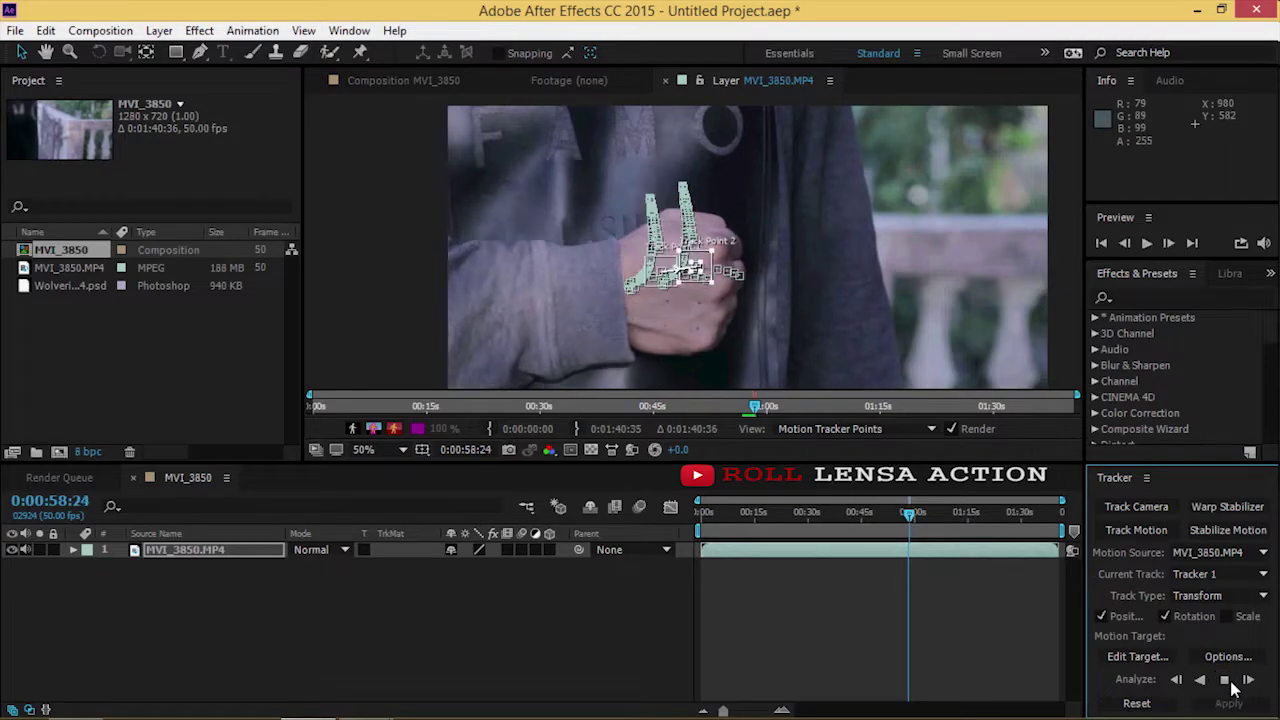
scroll(749, 267, "up", 4)
scroll(749, 267, "down", 5)
scroll(776, 269, "up", 2)
scroll(740, 270, "down", 2)
scroll(740, 270, "up", 2)
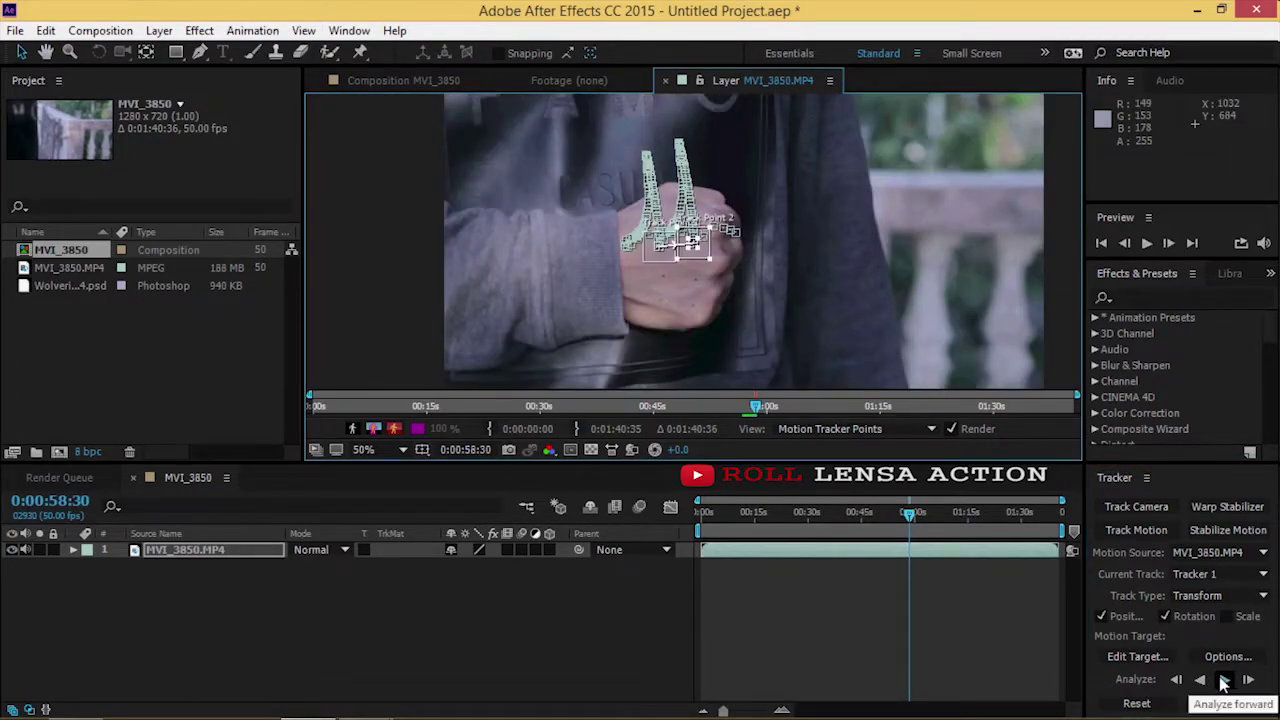
left_click(1224, 680)
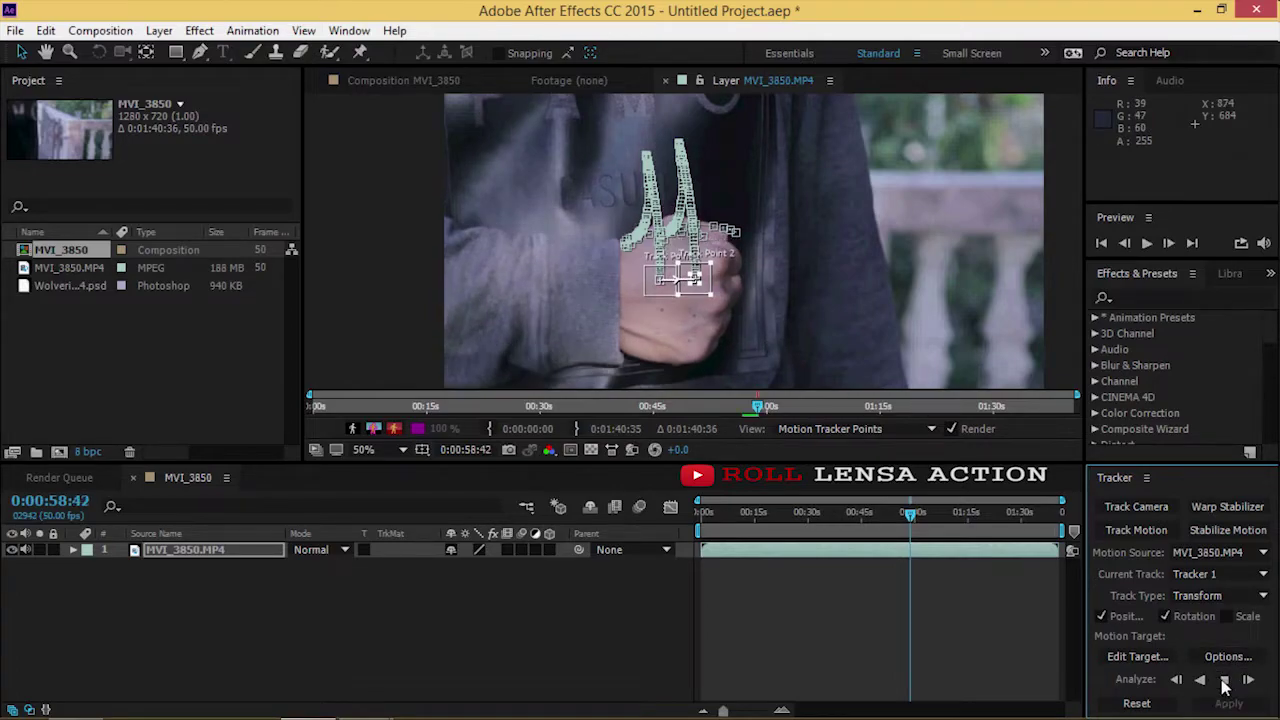
scroll(743, 296, "down", 2)
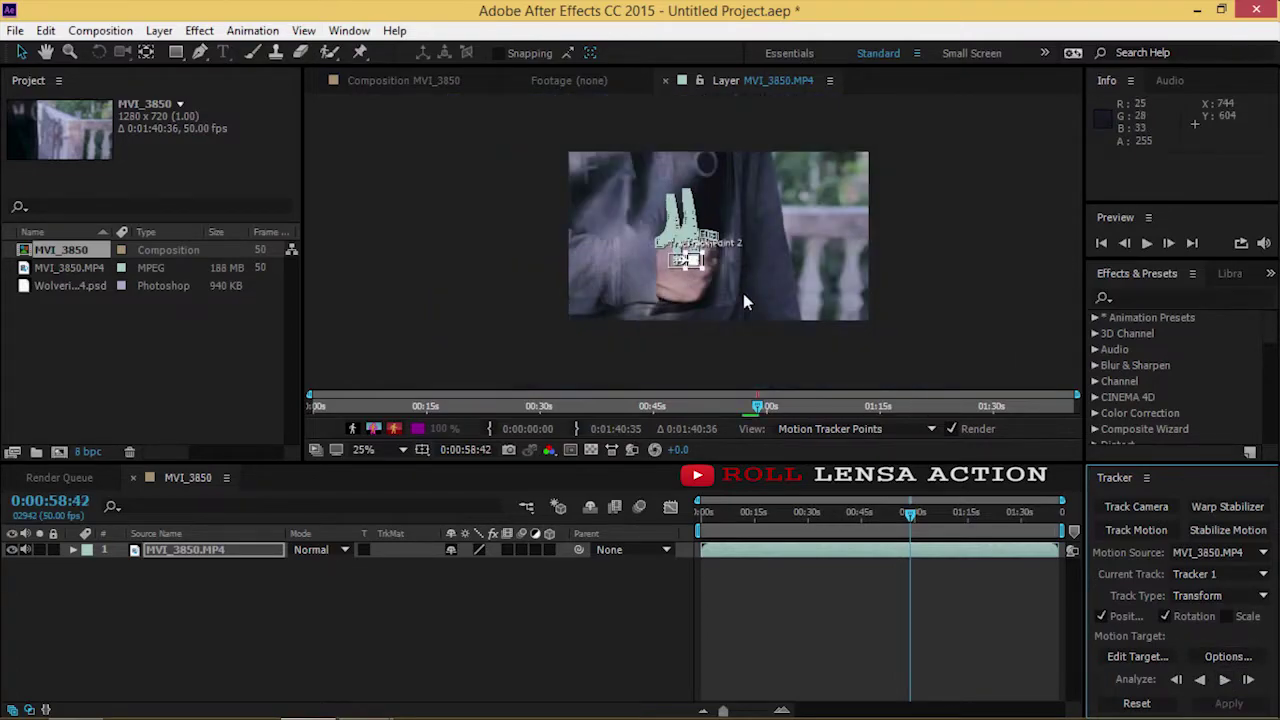
- Analyze single frames forward until the track reaches 0:00:58:47
left_click(1250, 683)
left_click(1250, 683)
scroll(739, 293, "up", 2)
scroll(648, 268, "up", 4)
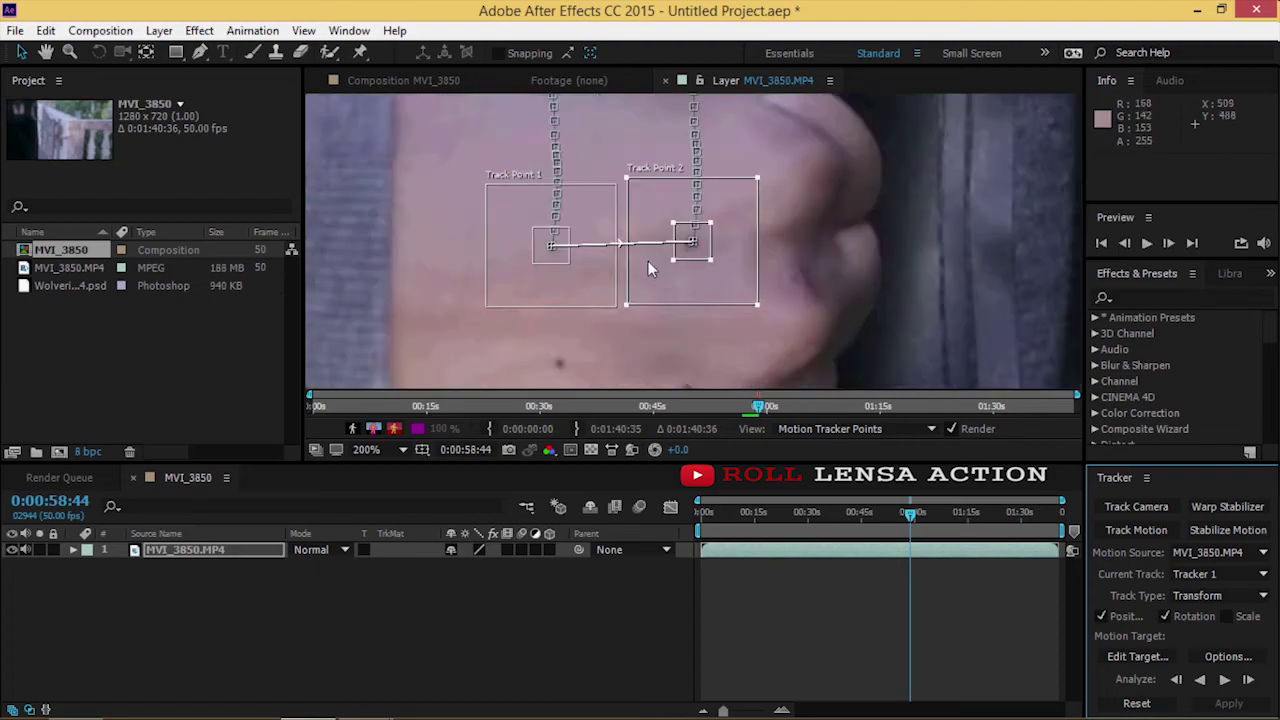
left_click(1247, 681)
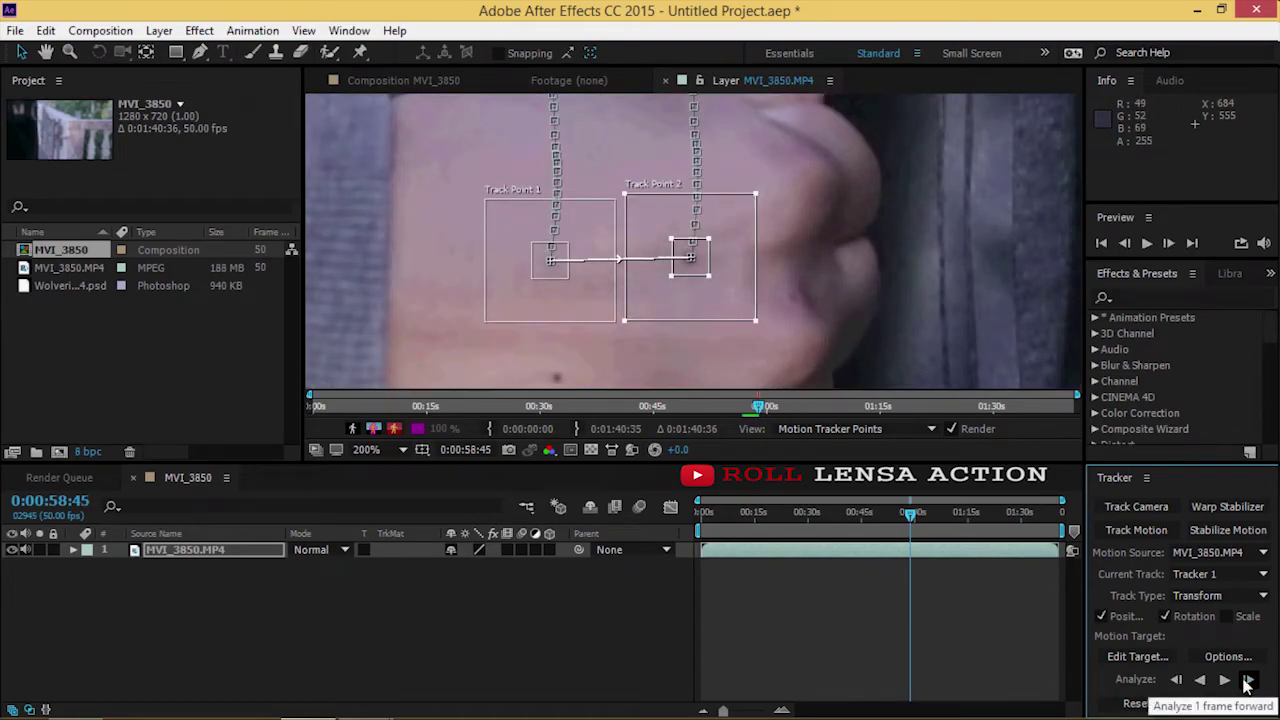
left_click(1247, 681)
scroll(780, 312, "down", 6)
left_click(1250, 681)
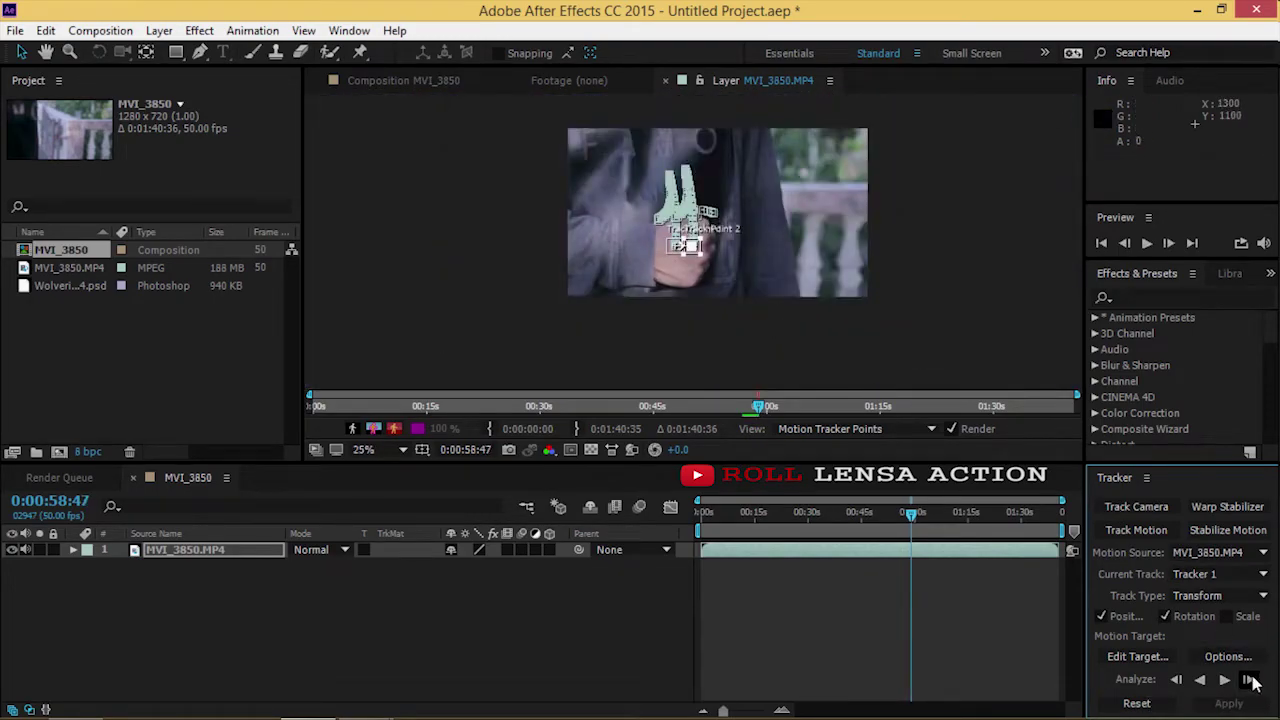
scroll(683, 255, "up", 6)
scroll(772, 268, "down", 2)
scroll(817, 273, "down", 2)
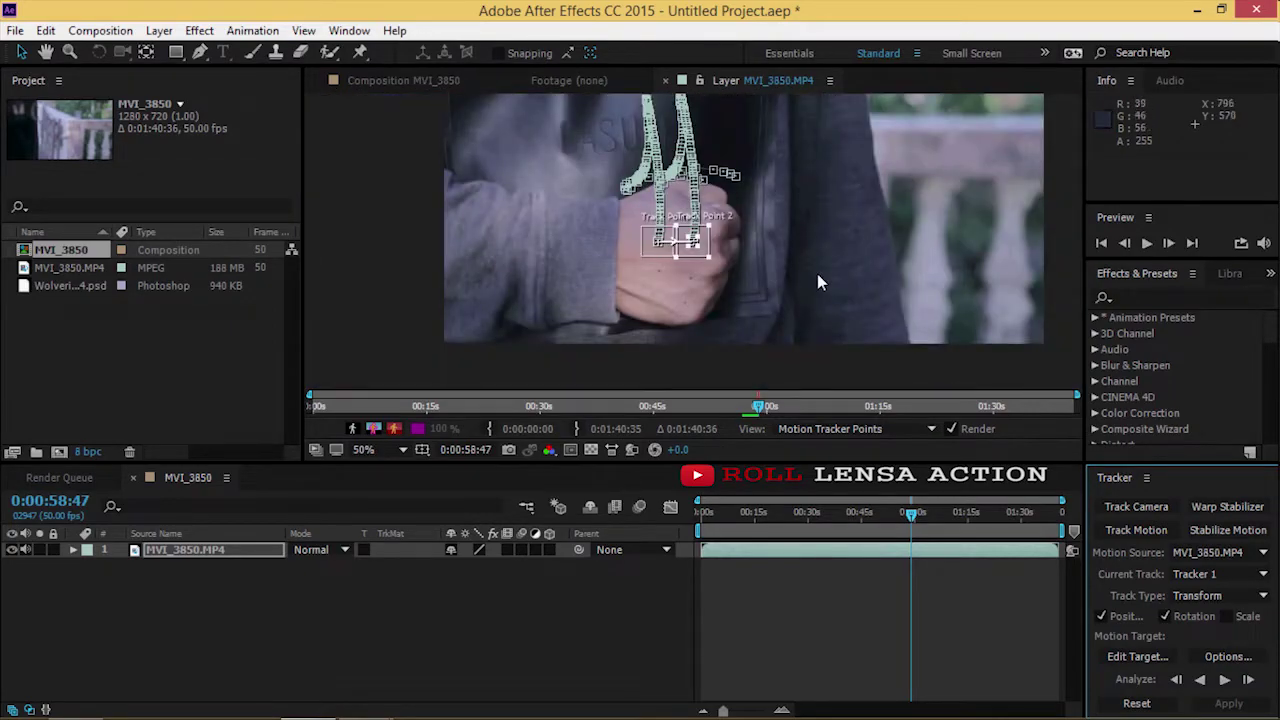
scroll(792, 250, "down", 1)
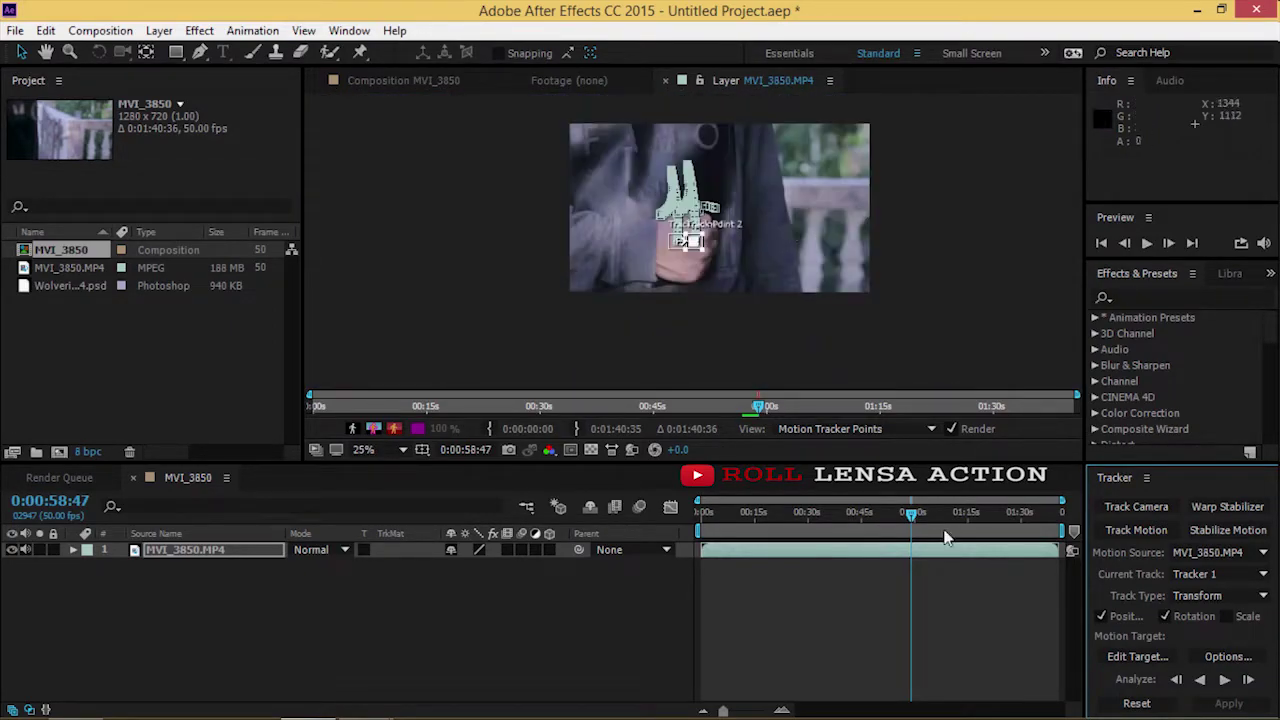
scroll(740, 235, "up", 1)
- Move the current time back to 0:00:58:00
left_click(912, 520)
left_click_drag(912, 520, 907, 520)
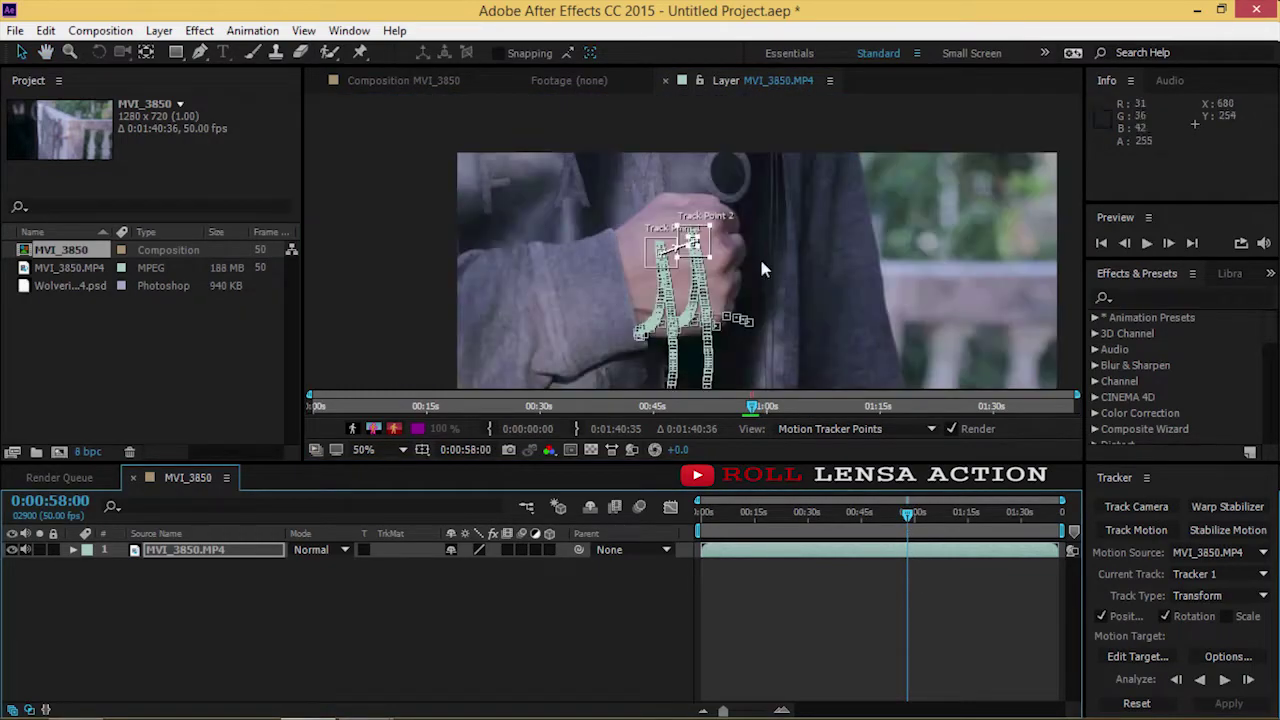
scroll(697, 255, "up", 1)
scroll(786, 262, "down", 2)
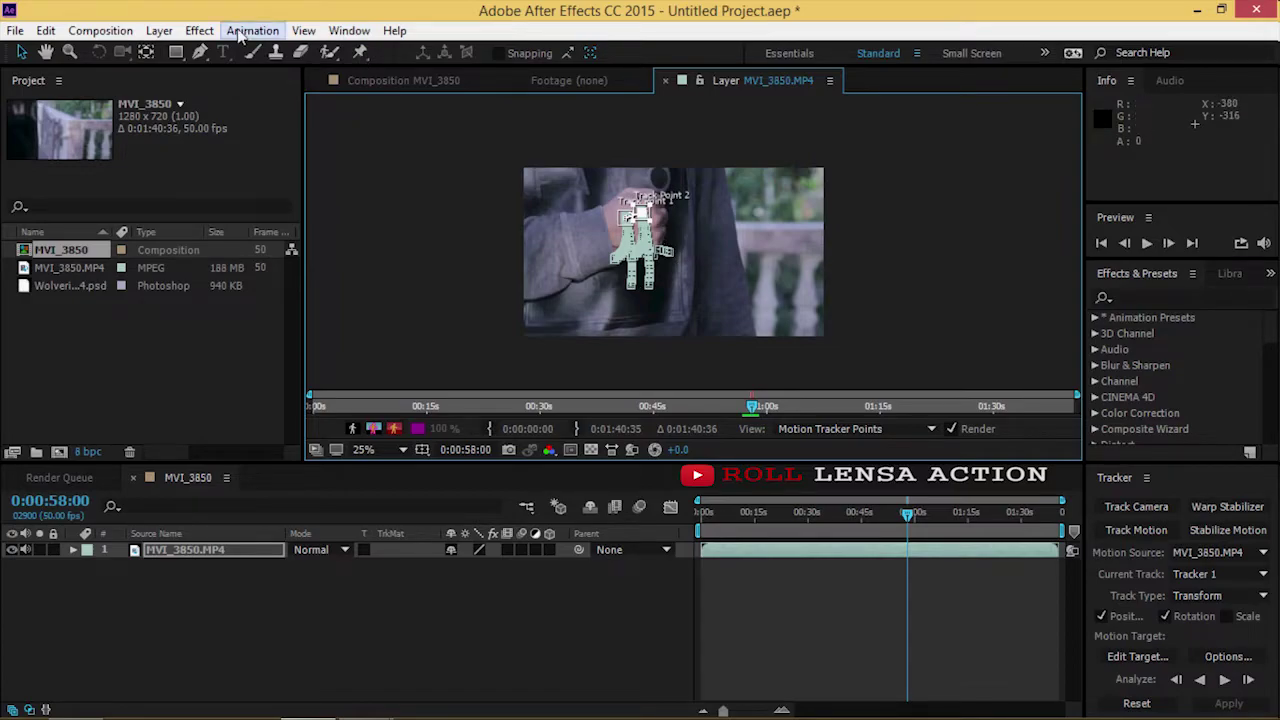
- Add a Null 1 null object layer to the composition
left_click(159, 31)
mouse_move(260, 28)
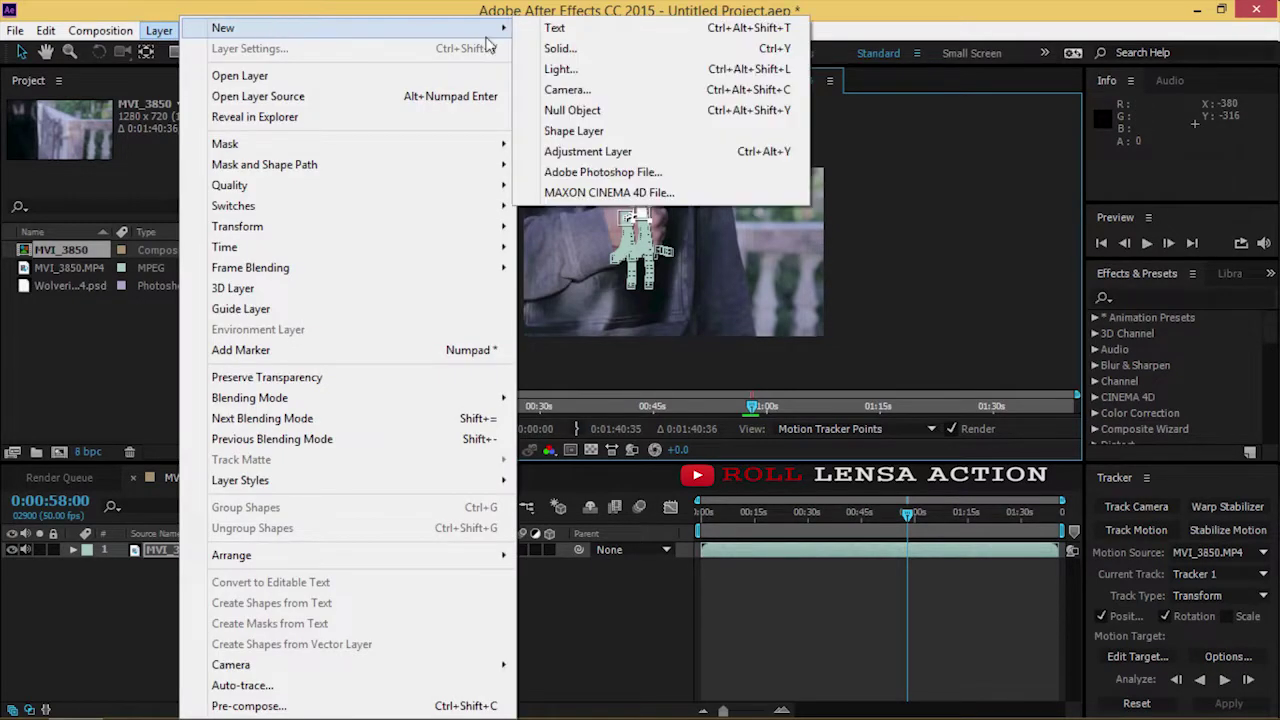
left_click(590, 112)
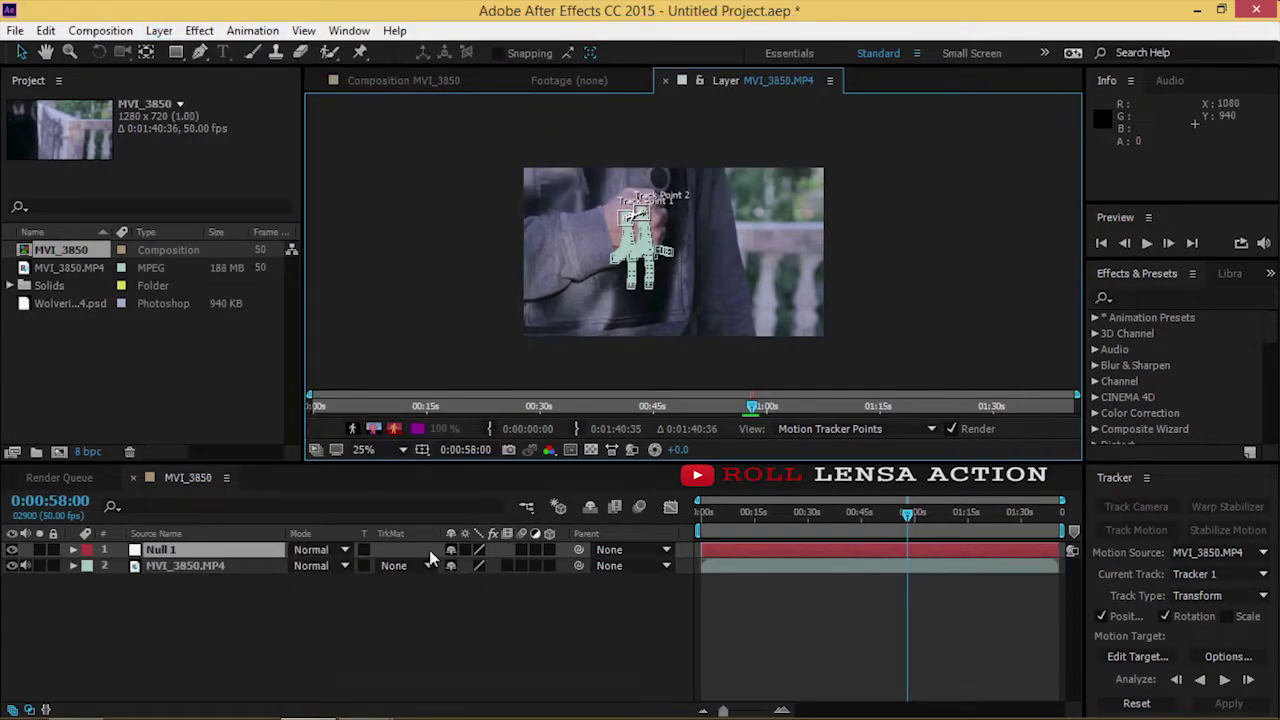
- Set Null 1 as the motion target and apply Tracker 1's data in X and Y
left_click(1135, 657)
left_click(676, 423)
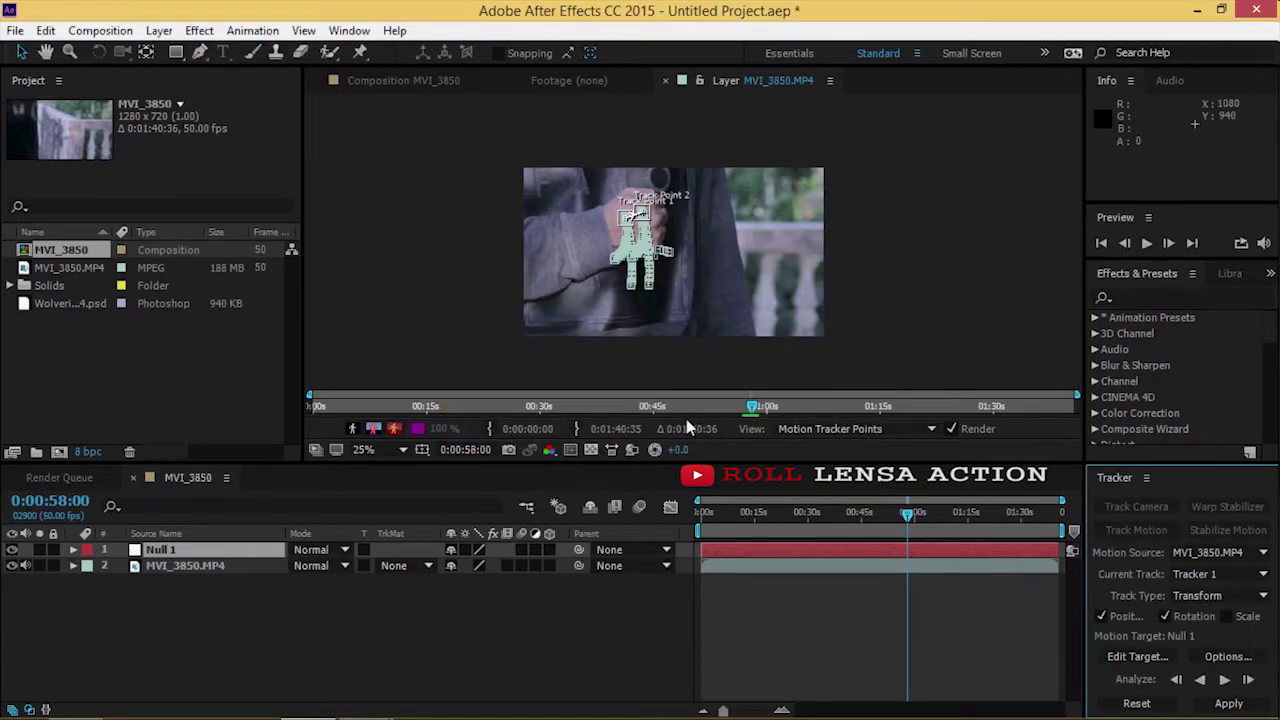
left_click(1232, 705)
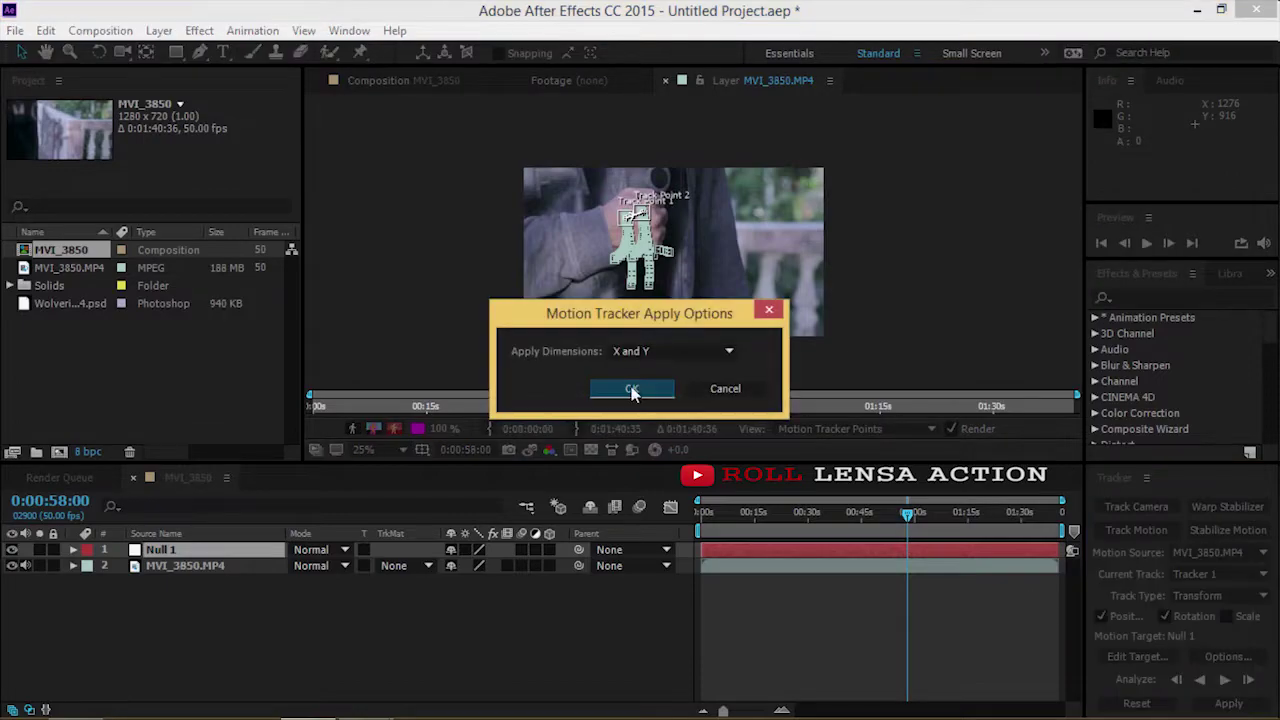
left_click(632, 389)
- Scrub through Null 1's tracked keyframes, ending at 0:00:56:08
scroll(861, 398, "down", 1)
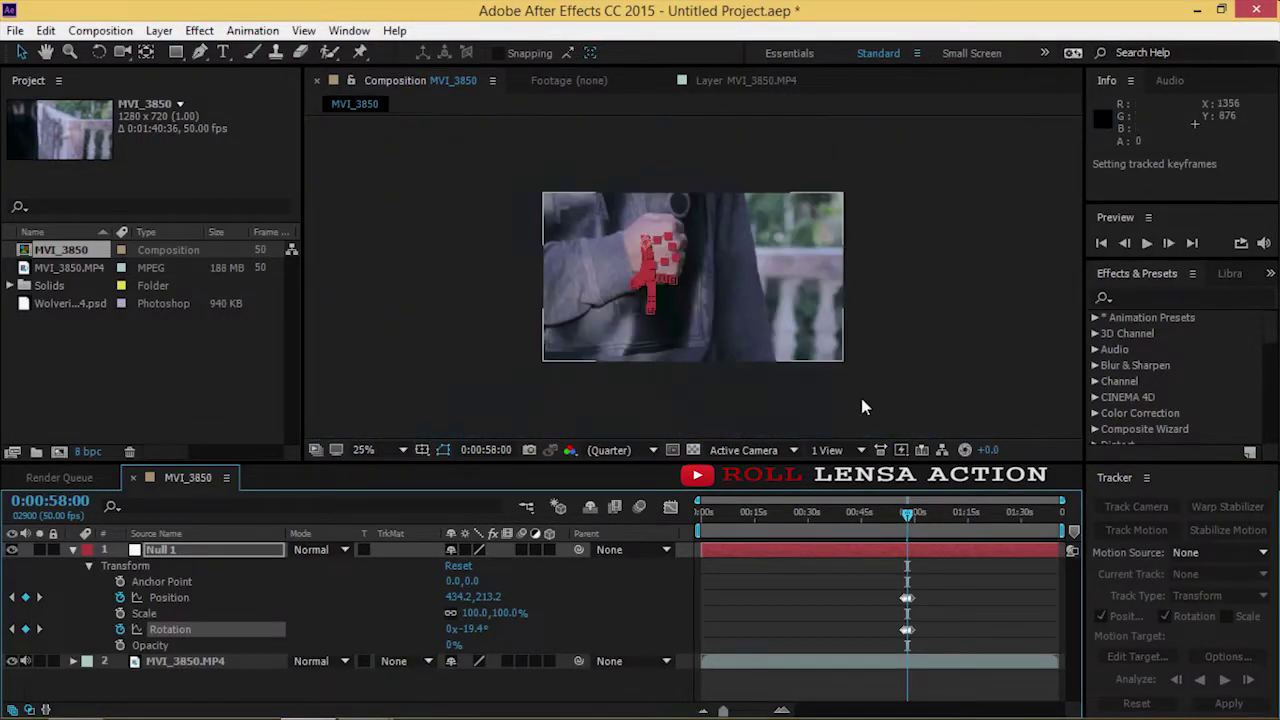
left_click_drag(907, 517, 902, 535)
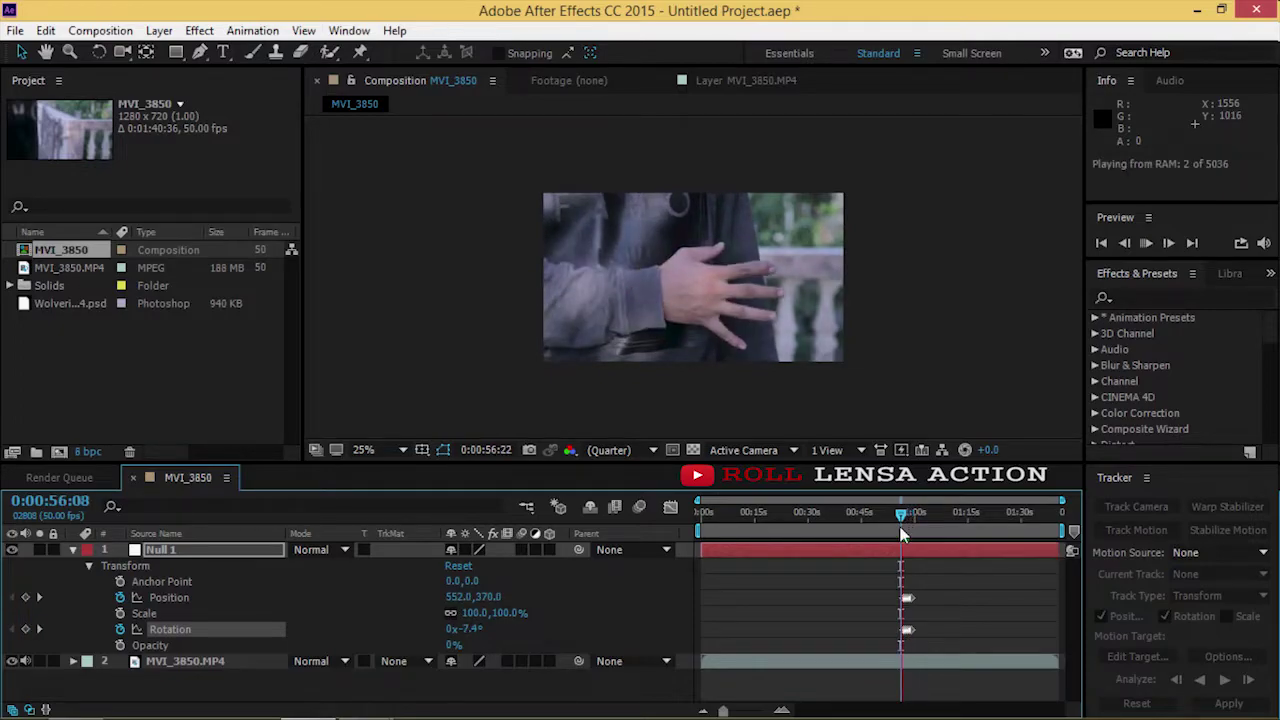
key("k")
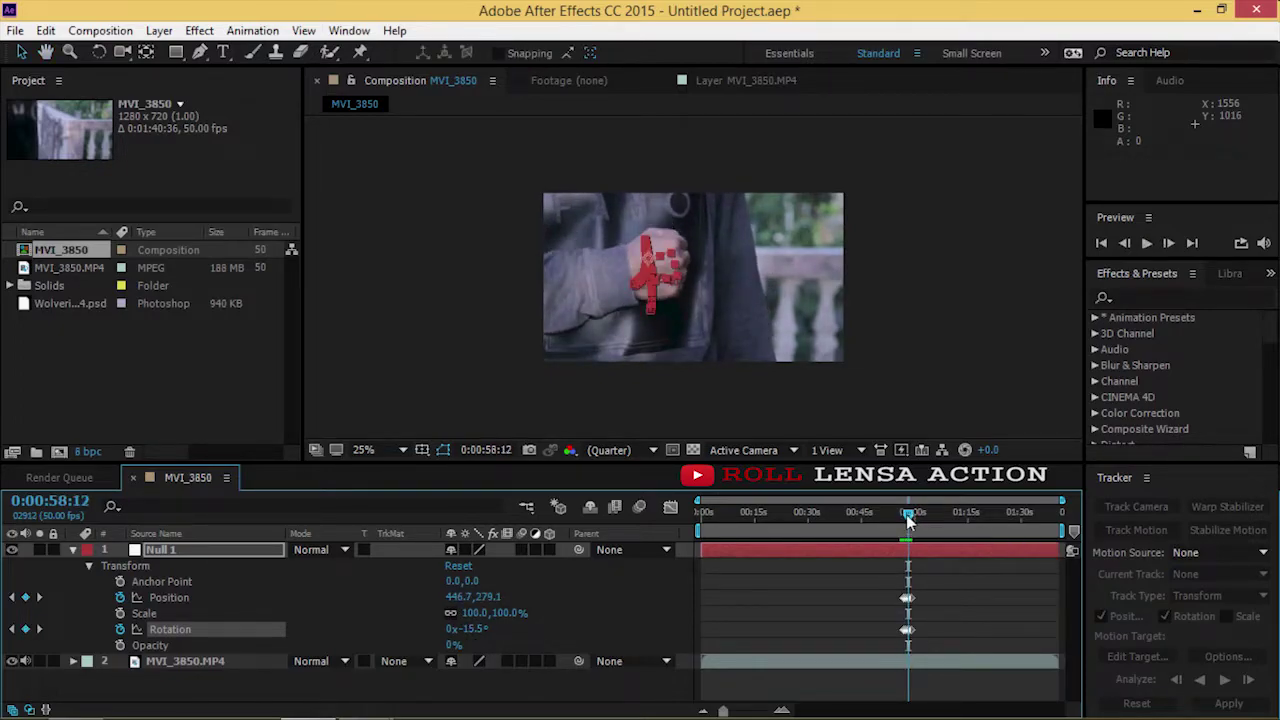
left_click_drag(908, 518, 902, 535)
scroll(725, 294, "up", 2)
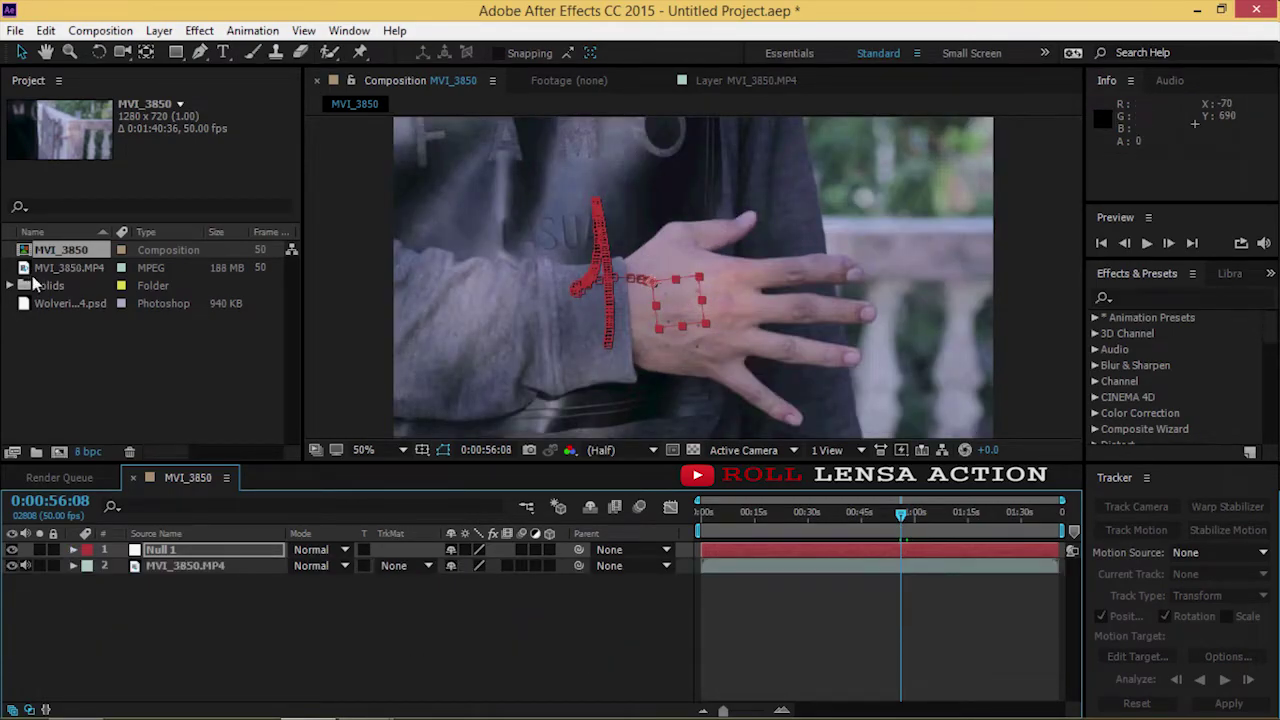
- Create a composition from the Wolverine-Claw-Requested-psd43254 claw file
left_click(60, 303)
right_click(66, 303)
left_click(115, 336)
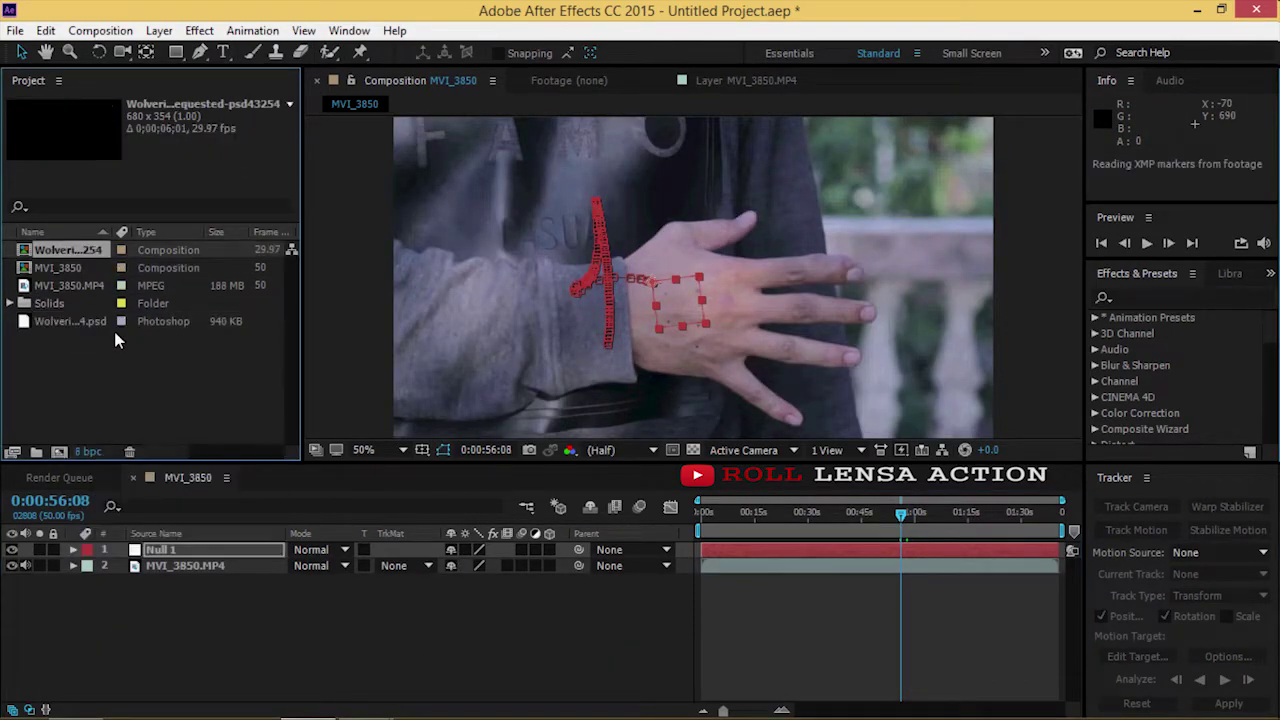
left_click(254, 477)
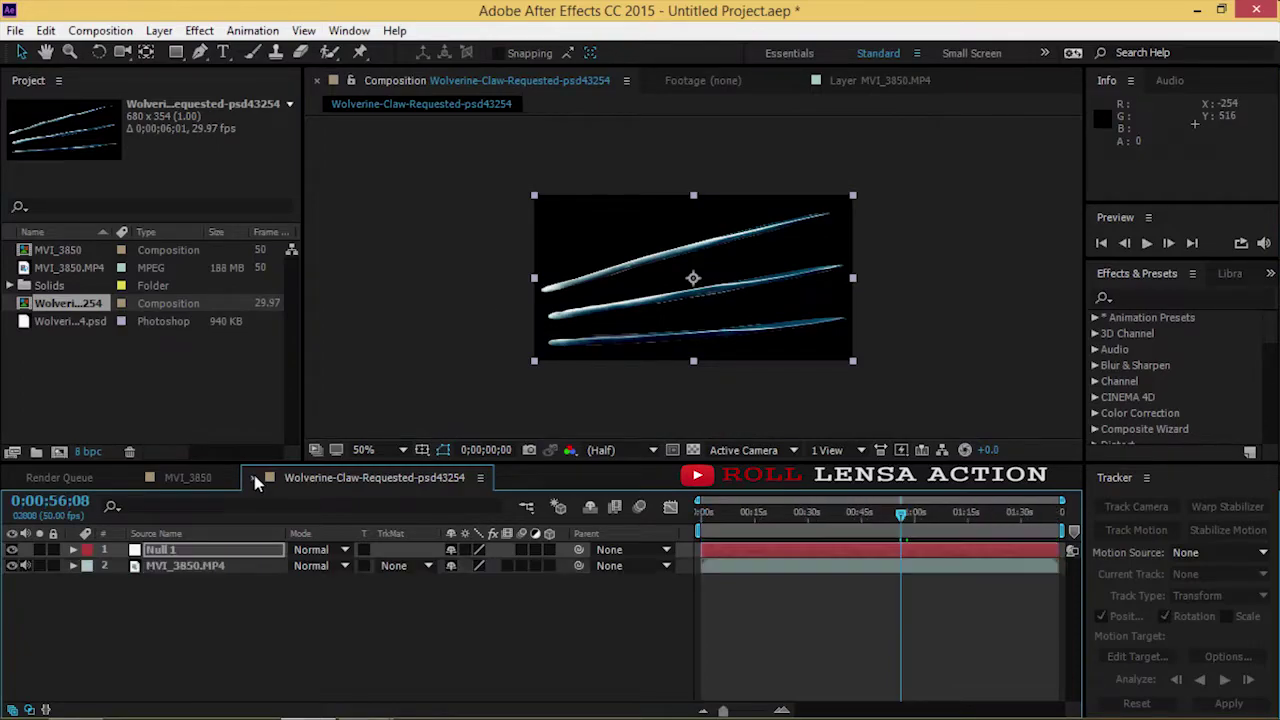
left_click(70, 478)
- Place the claw composition above Null 1 in MVI_3850, starting at 0:00:56:08
left_click(58, 303)
left_click(204, 477)
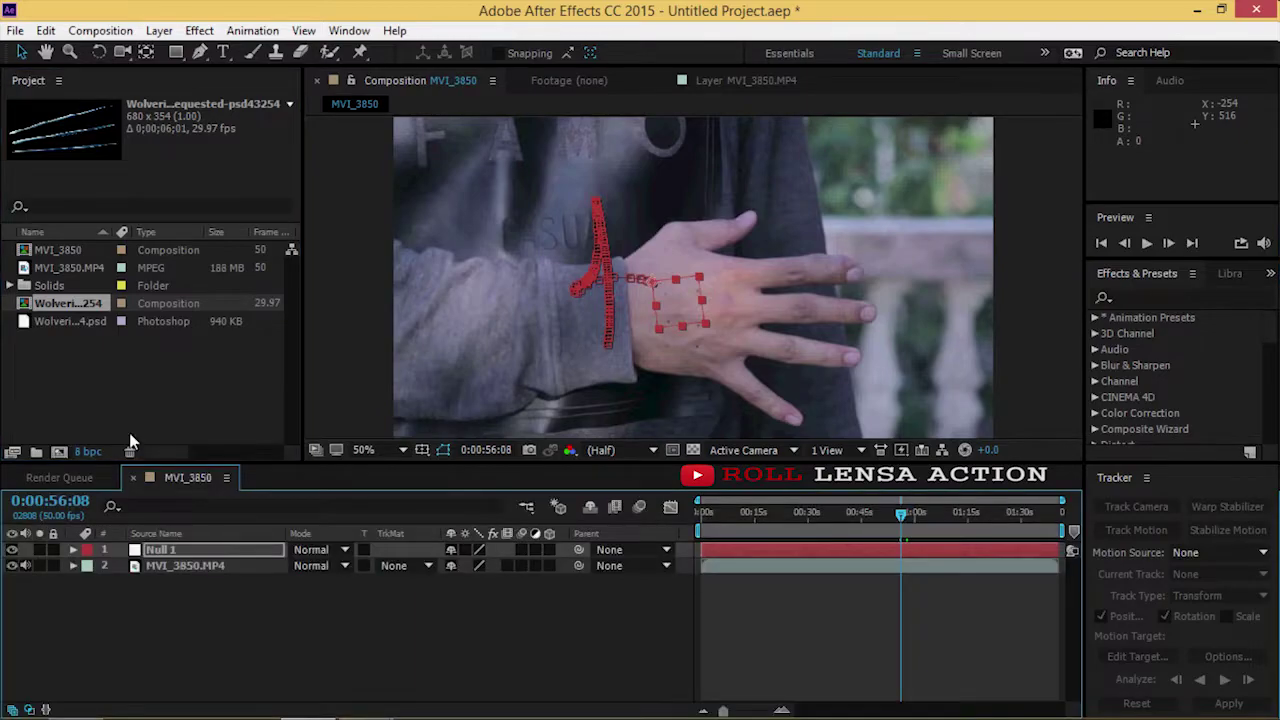
left_click_drag(85, 305, 189, 545)
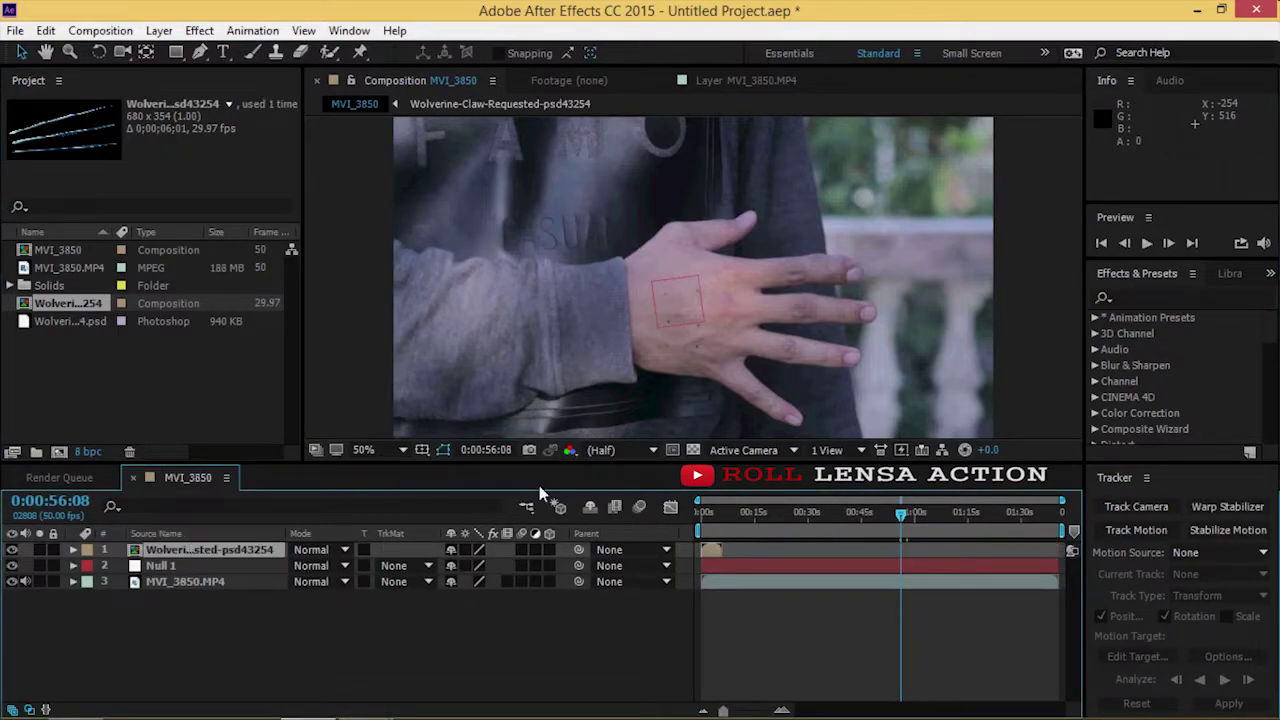
left_click_drag(714, 556, 915, 566)
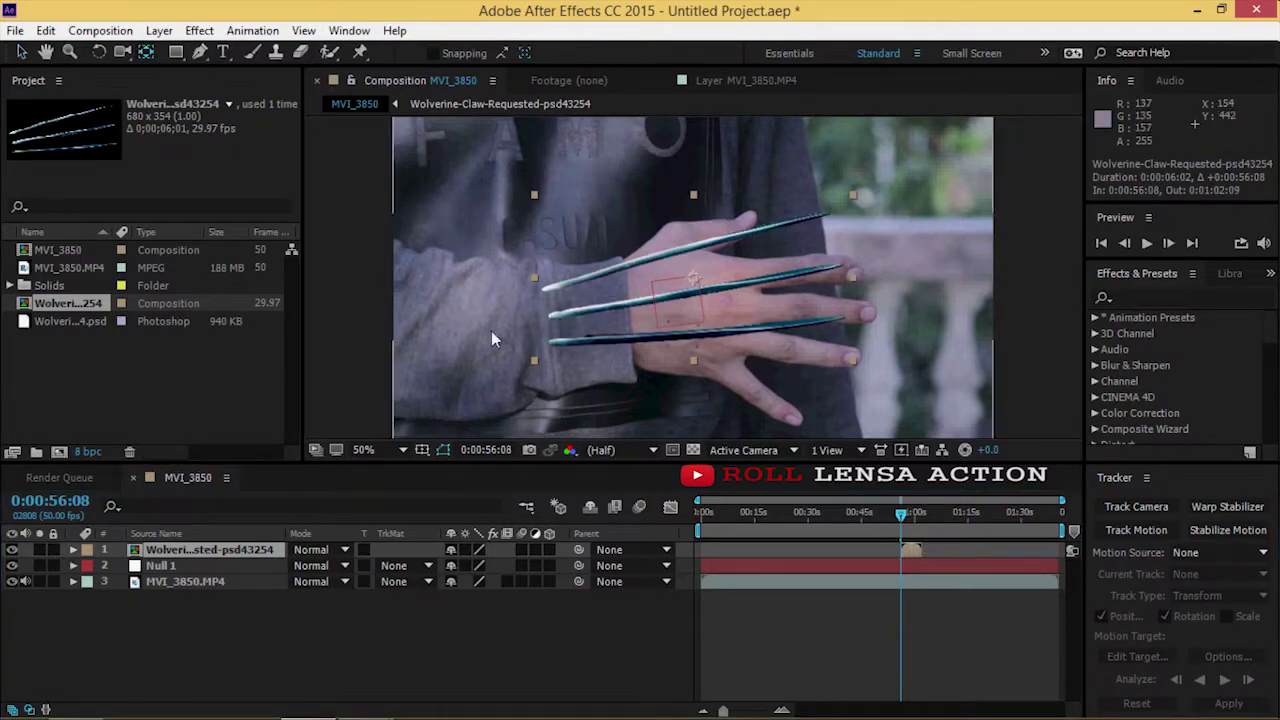
- Move the claws' anchor point to their base
key("y")
left_click_drag(700, 282, 570, 328)
left_click(414, 484)
left_click(21, 52)
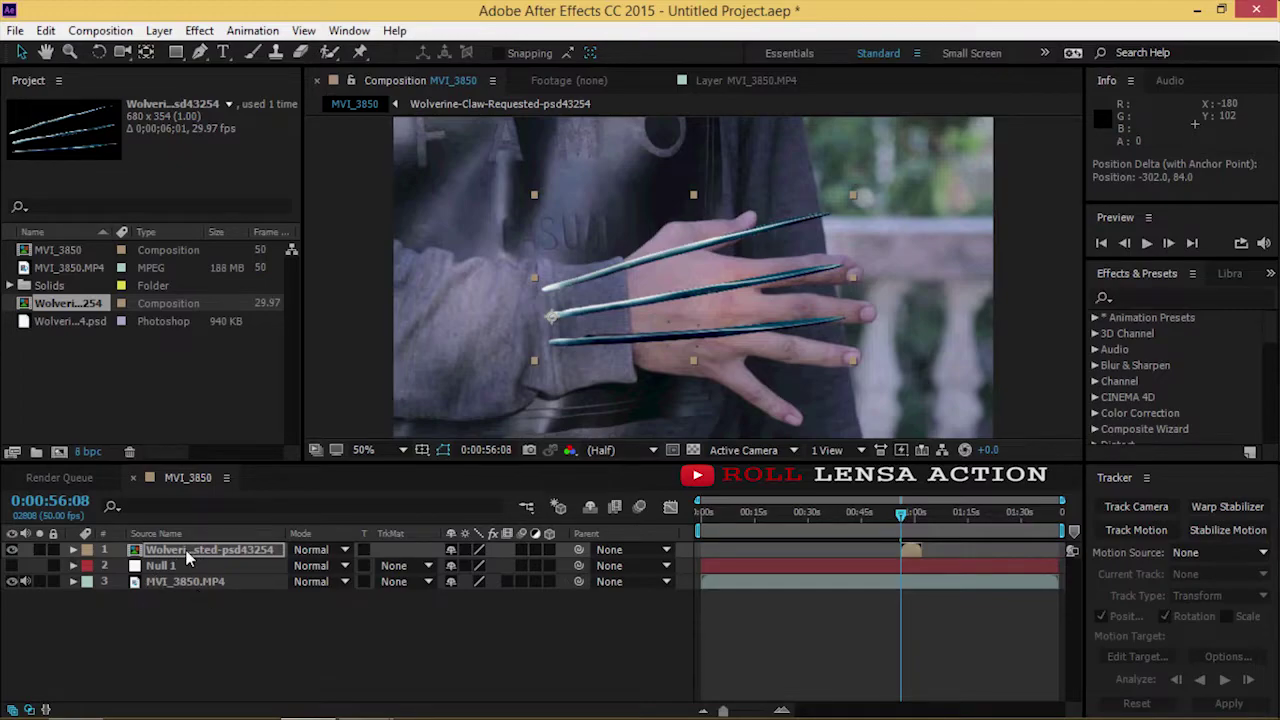
- Scale the claws to 116, -117% and rotate them to -13°
key("s")
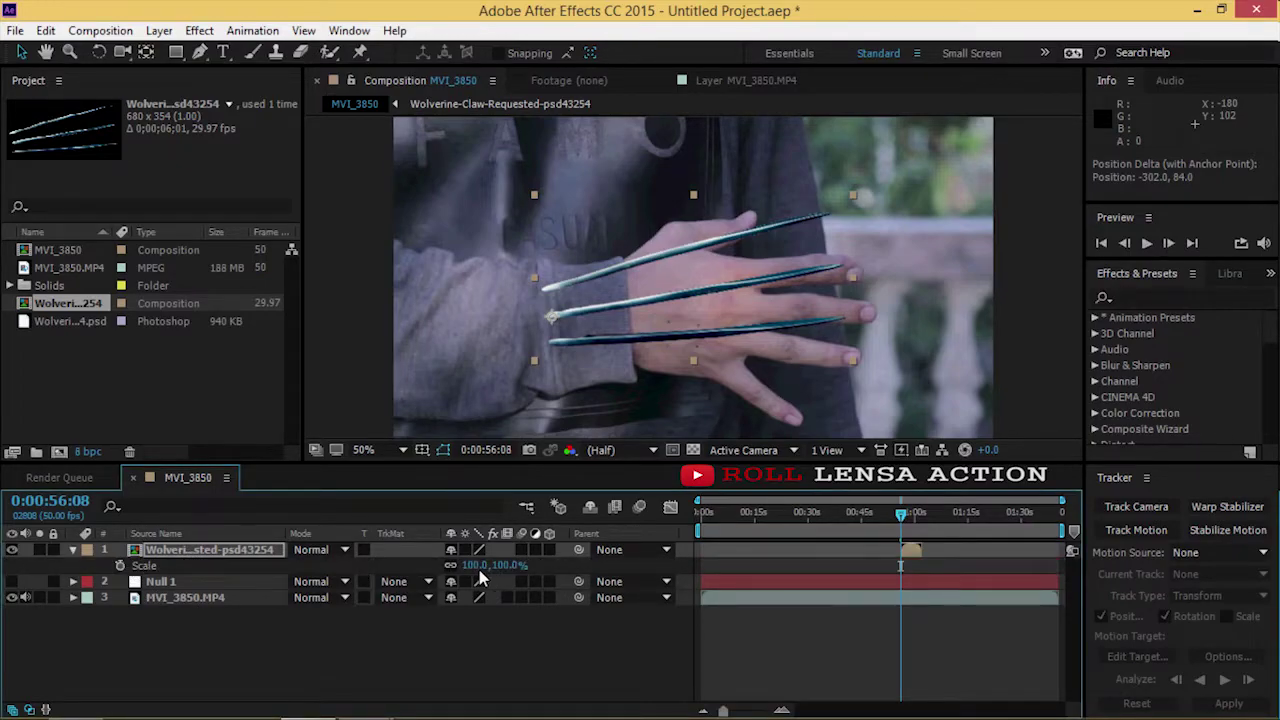
left_click_drag(479, 571, 491, 570)
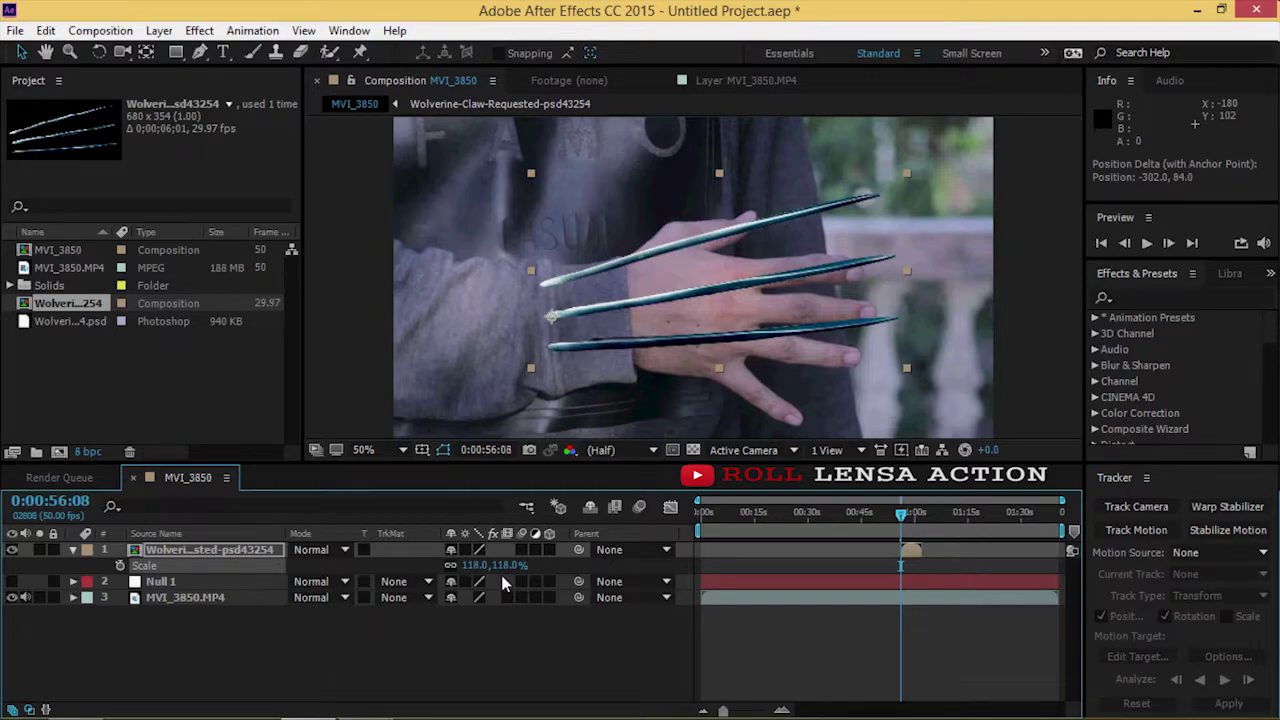
mouse_move(713, 367)
left_mouse_down()
mouse_move(732, 318)
mouse_move(742, 458)
left_mouse_up()
key("r")
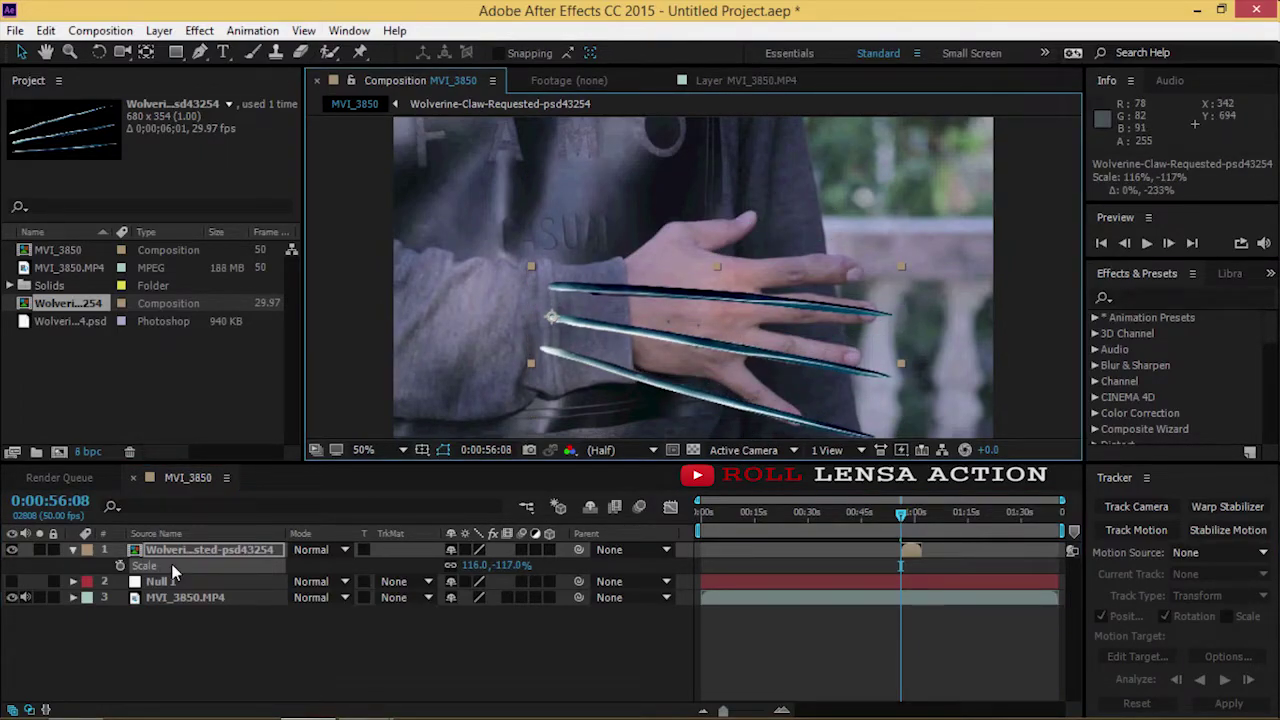
left_click_drag(471, 566, 463, 577)
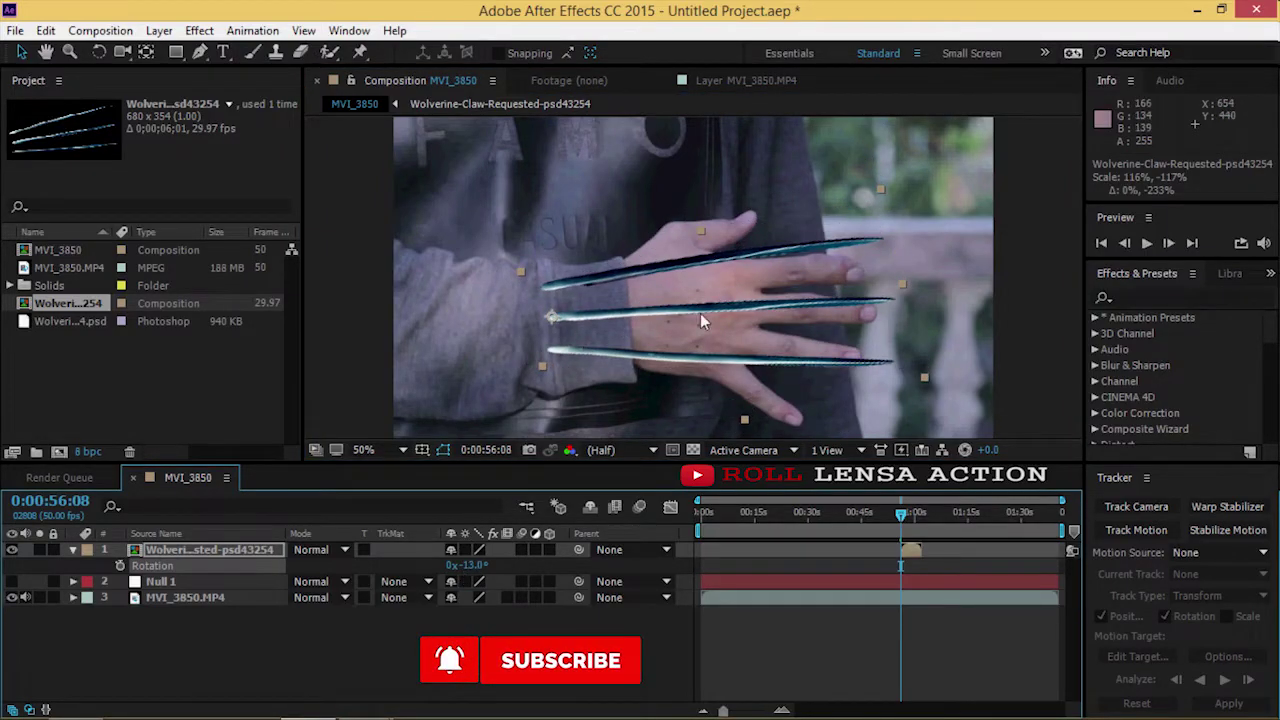
left_click(74, 549)
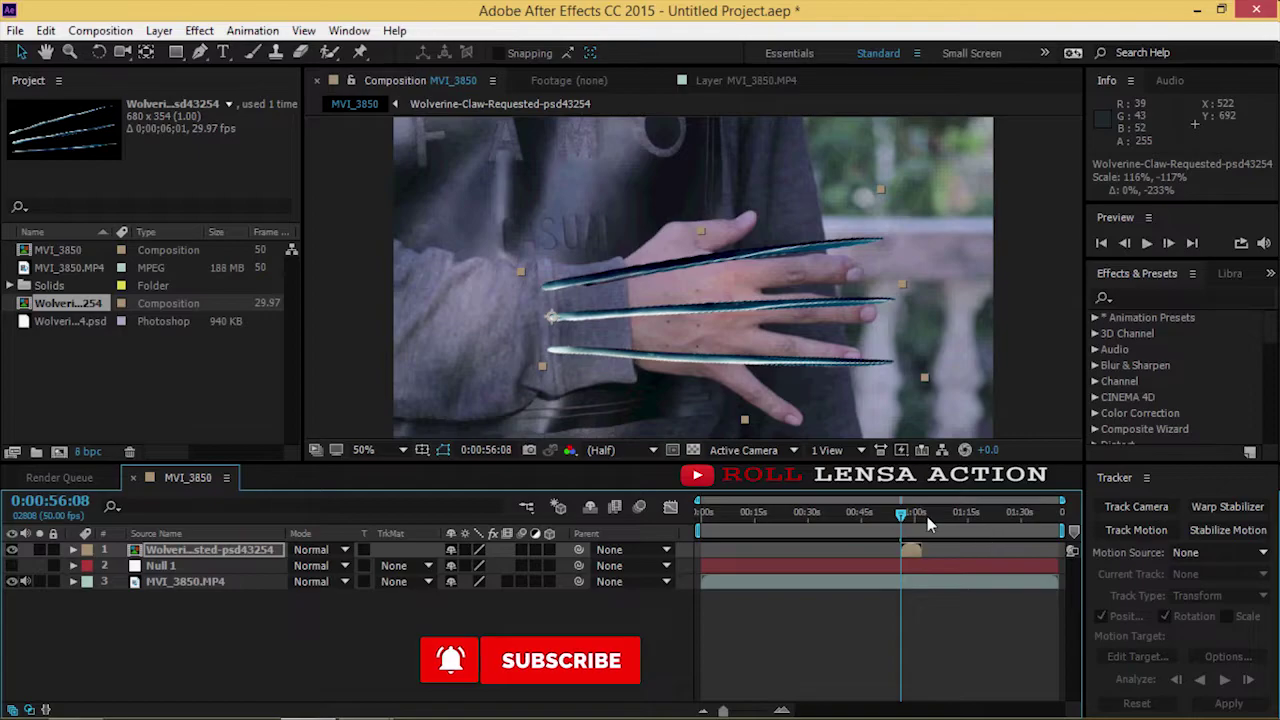
left_click(904, 514)
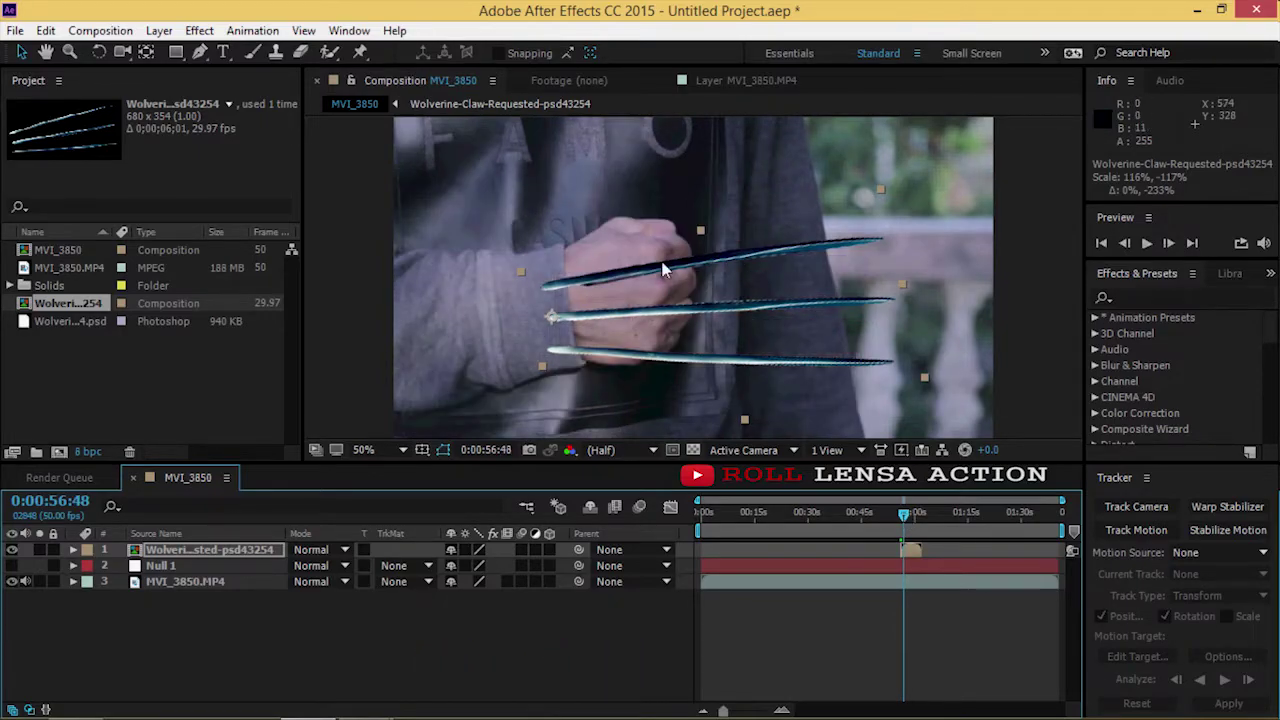
- Drag the claws onto the fist's knuckles, scale to 113.9, -113.9% and rotate to -20°
key("s")
left_click_drag(687, 306, 775, 293)
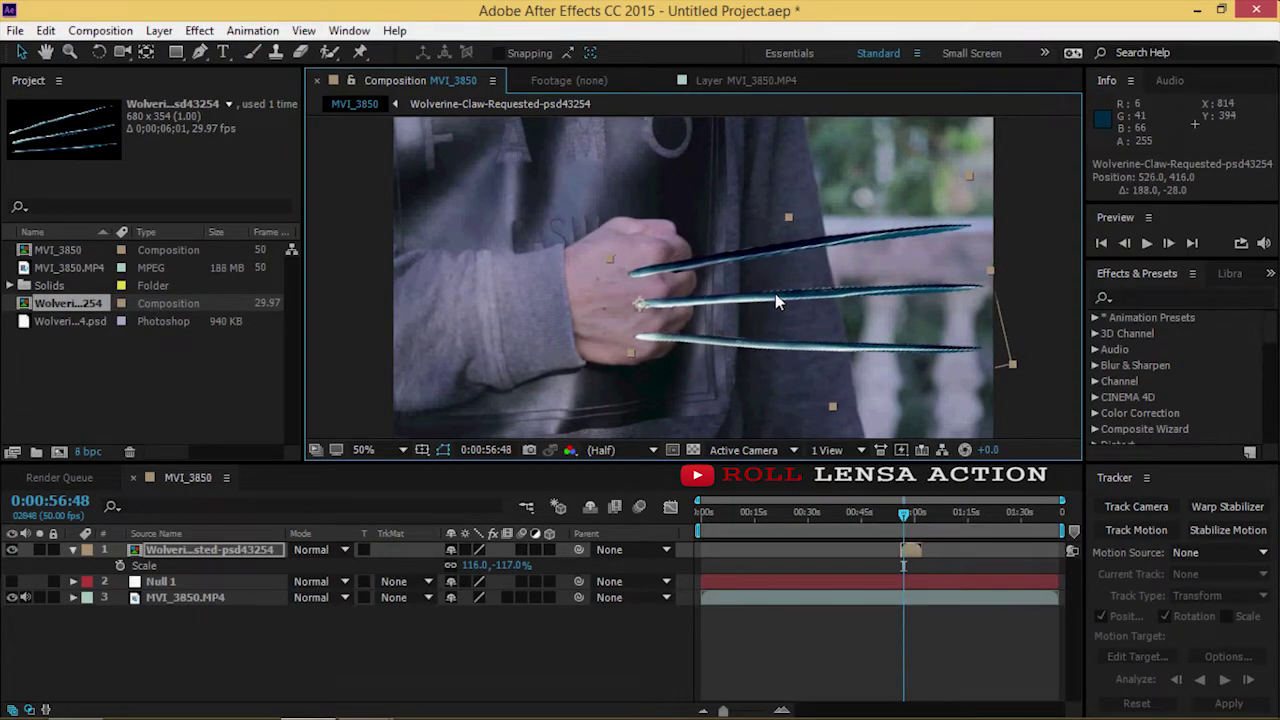
key("r")
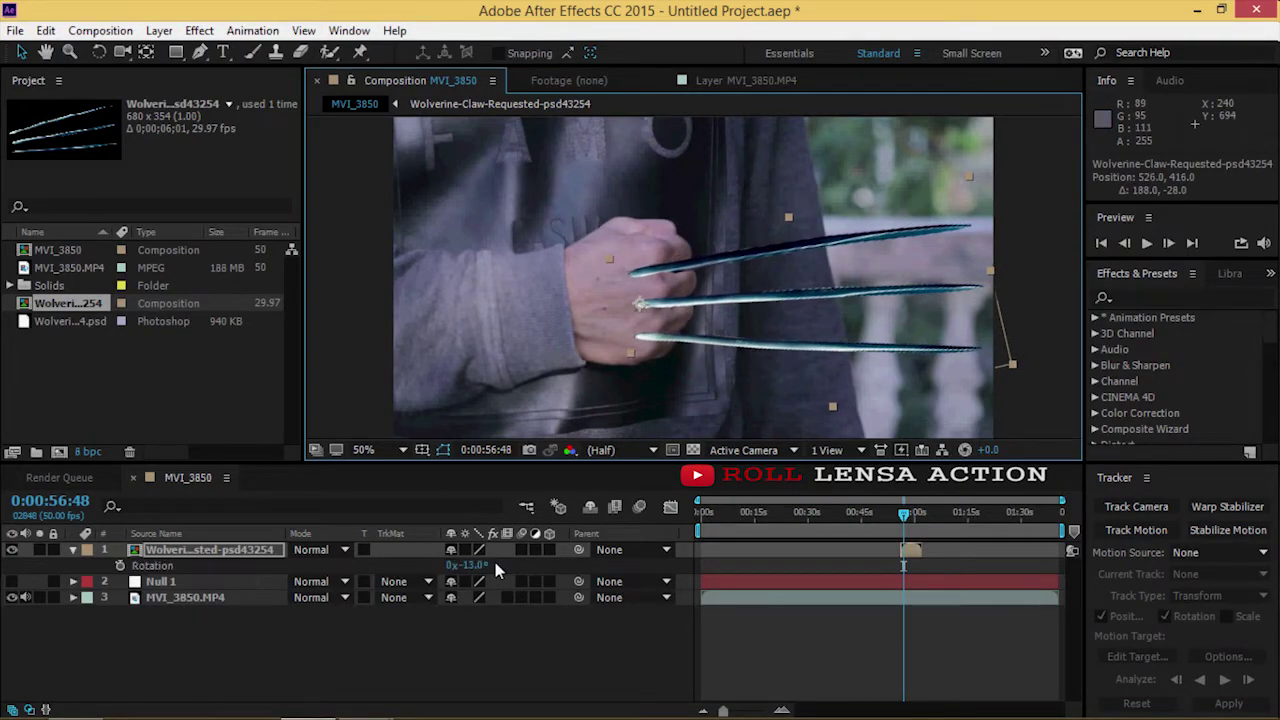
left_click_drag(468, 568, 466, 577)
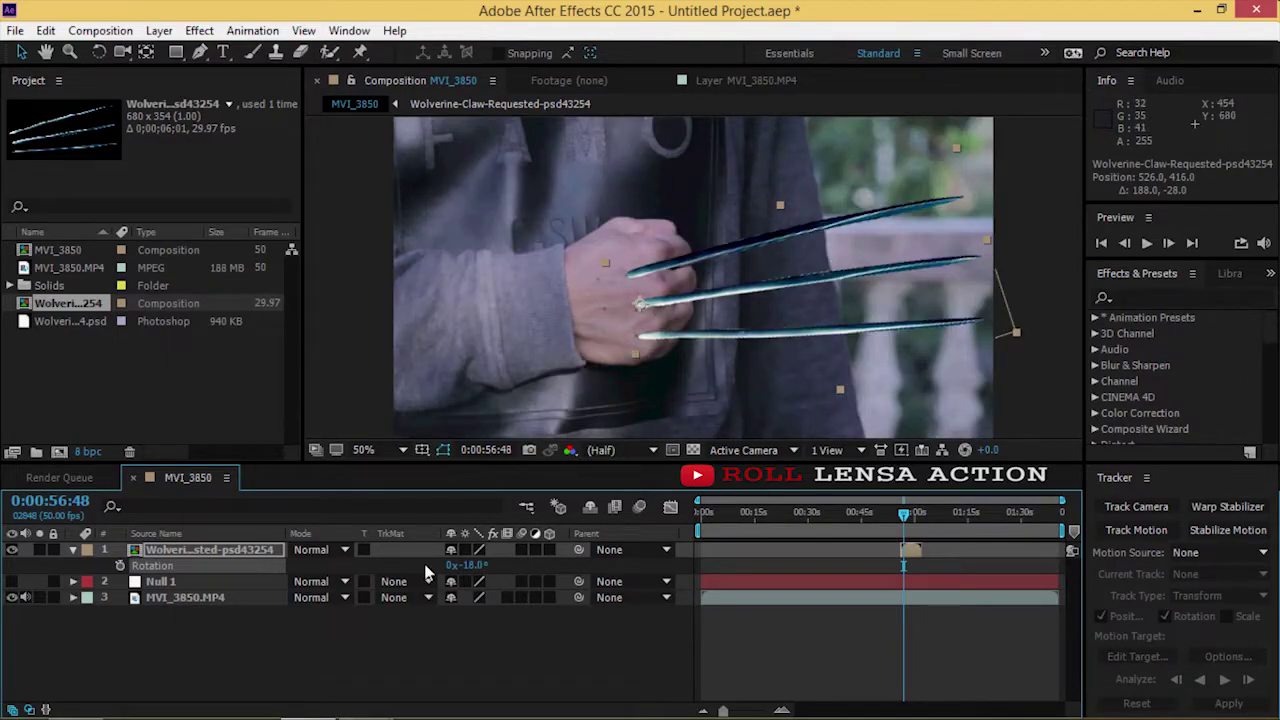
key("s")
left_click_drag(489, 568, 487, 570)
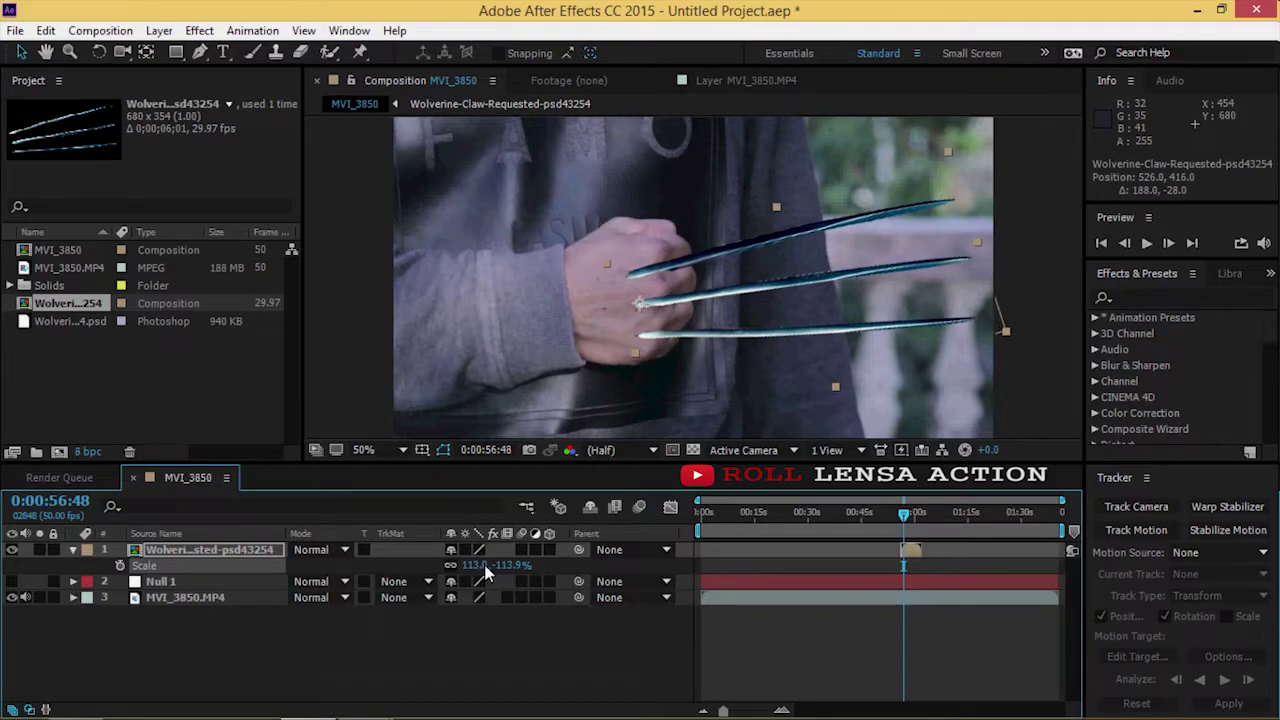
key("r")
left_click_drag(480, 565, 480, 575)
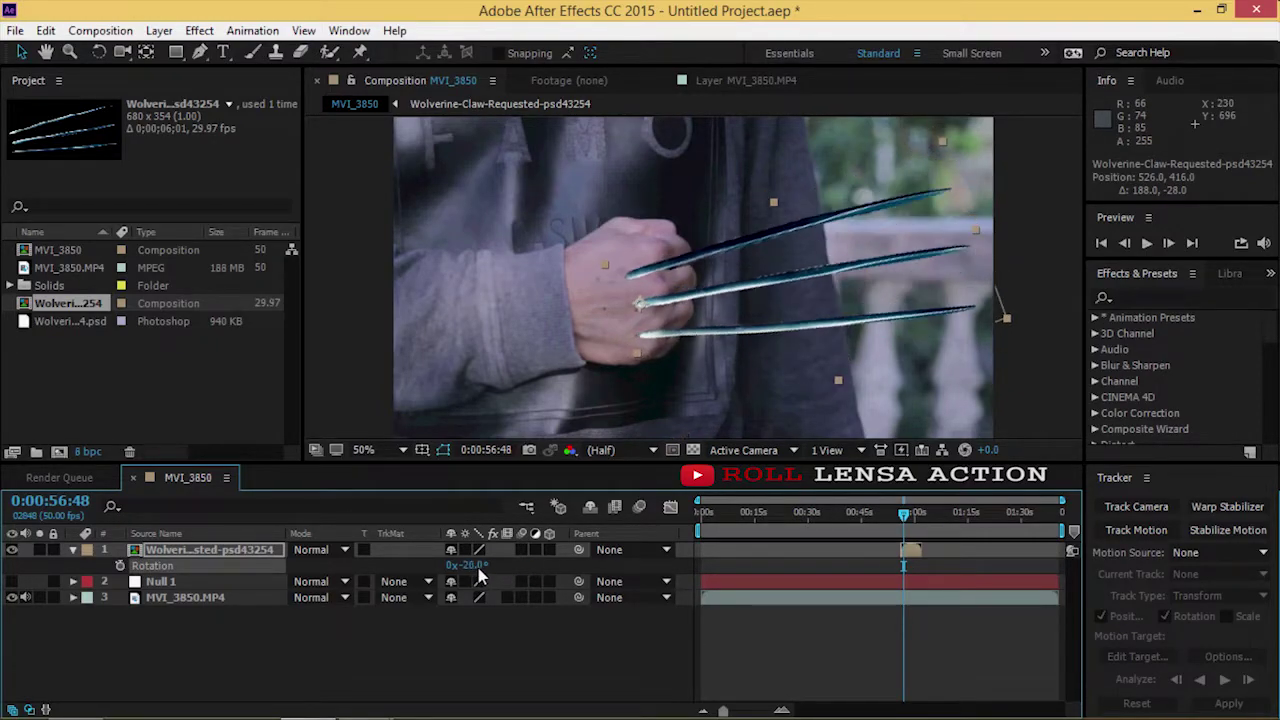
scroll(645, 362, "down", 2)
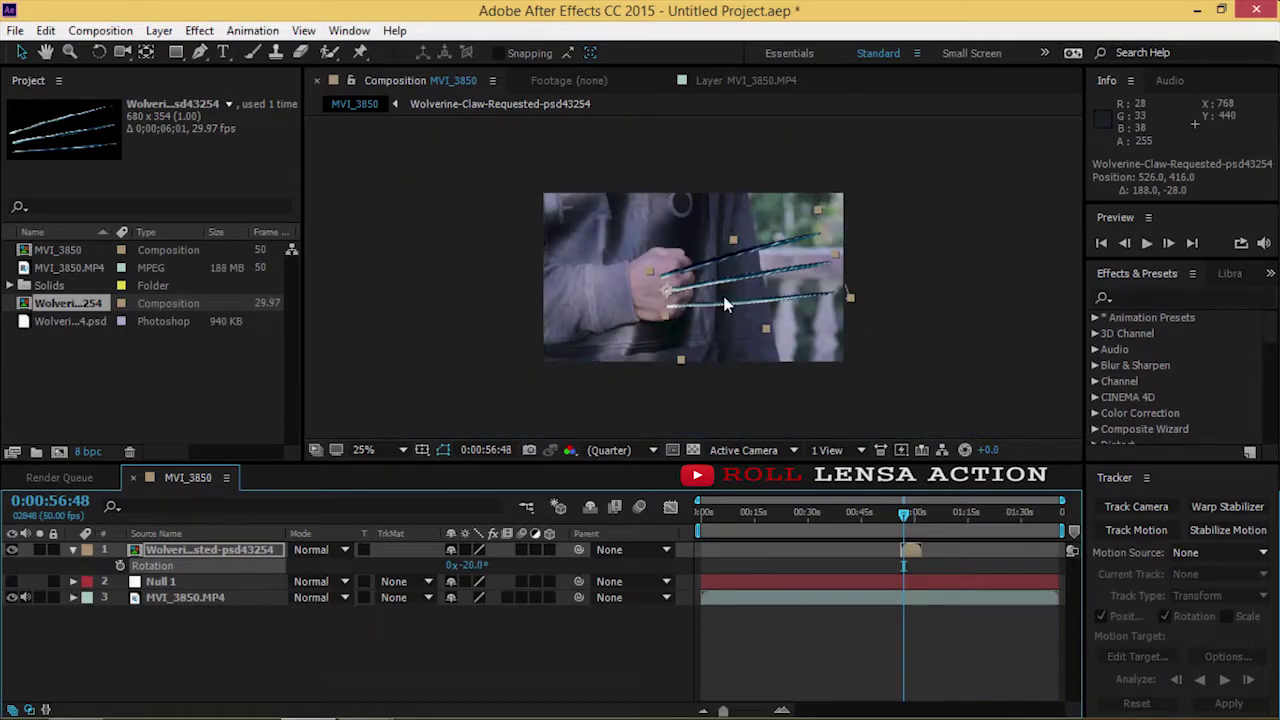
- Nudge the claws 3 pixels right so they sit on the fist's knuckles
scroll(725, 295, "up", 6)
scroll(626, 285, "down", 2)
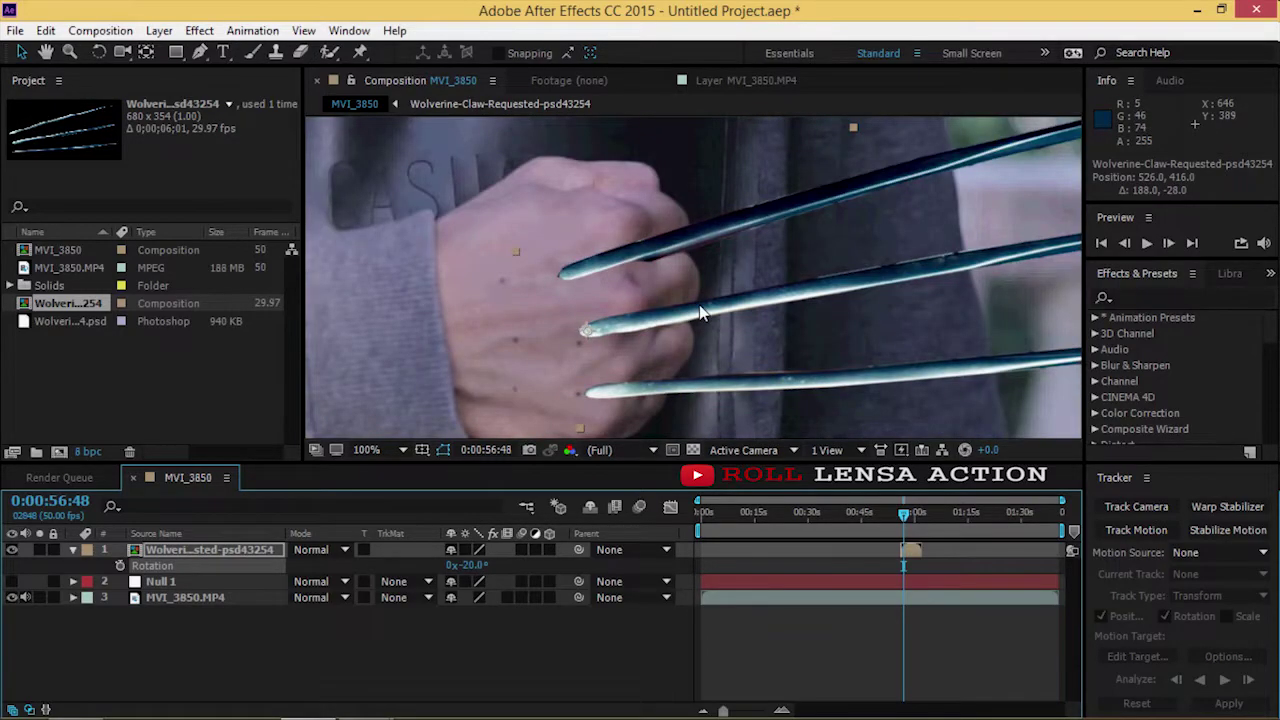
scroll(700, 312, "down", 1)
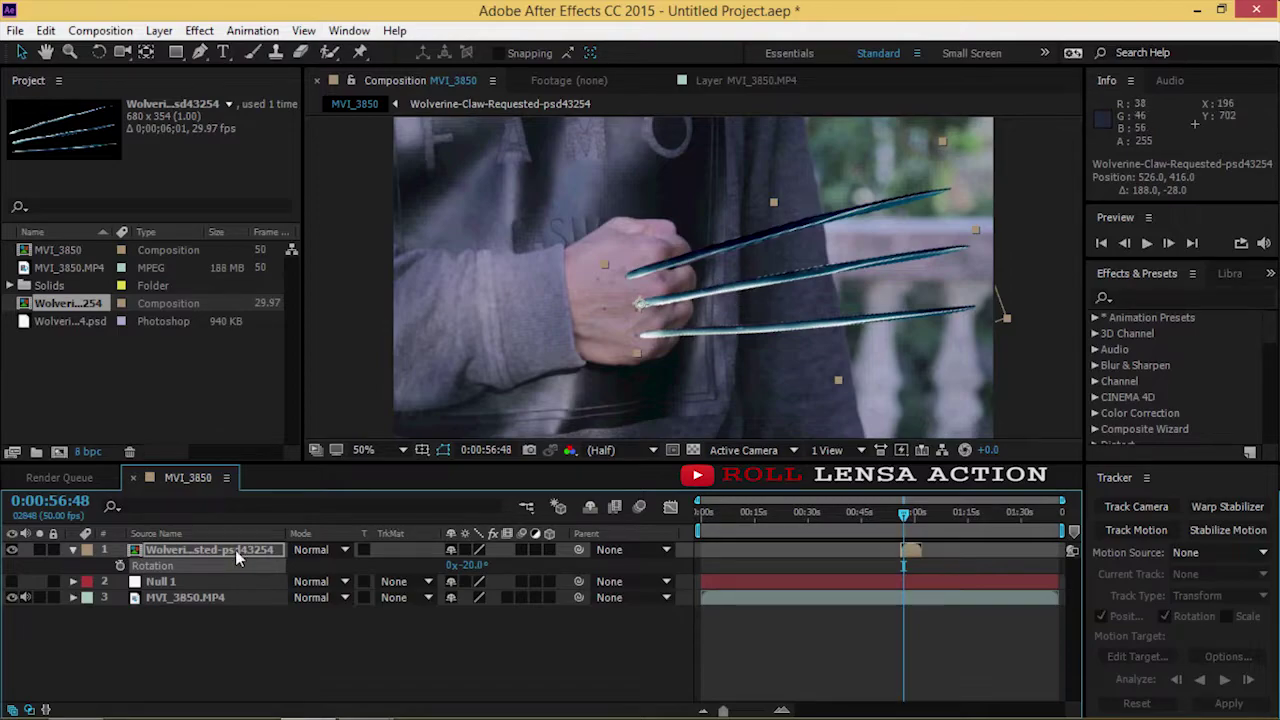
key("s")
left_click_drag(741, 291, 744, 291)
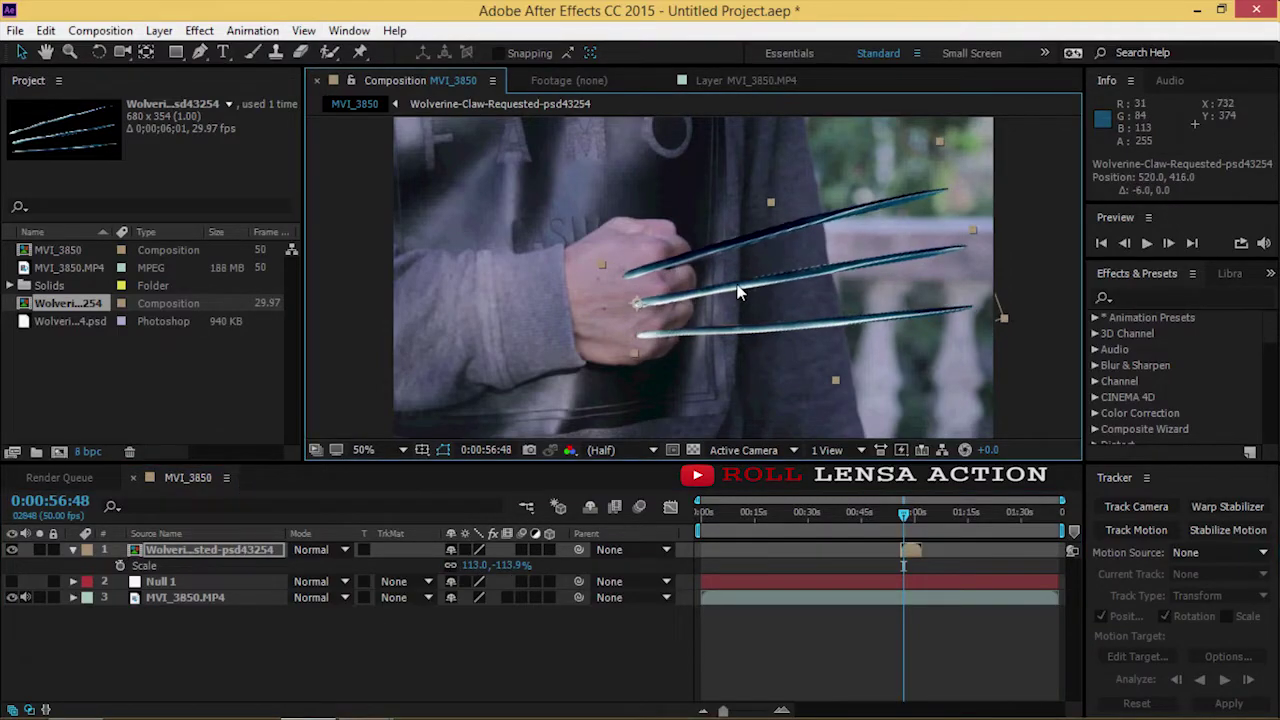
scroll(742, 293, "down", 1)
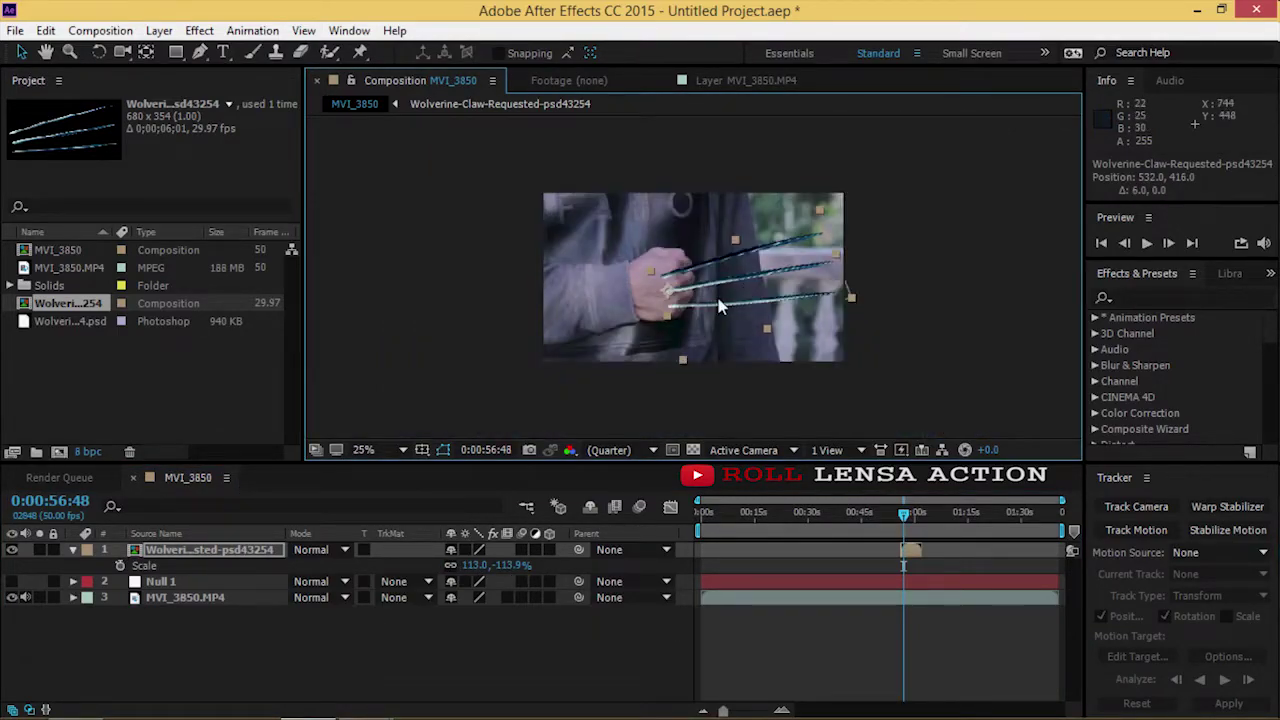
scroll(733, 300, "up", 3)
scroll(773, 289, "down", 2)
scroll(773, 289, "down", 2)
- Expand the claws layer and parent it to Null 1 with the pick whip
left_click(72, 550)
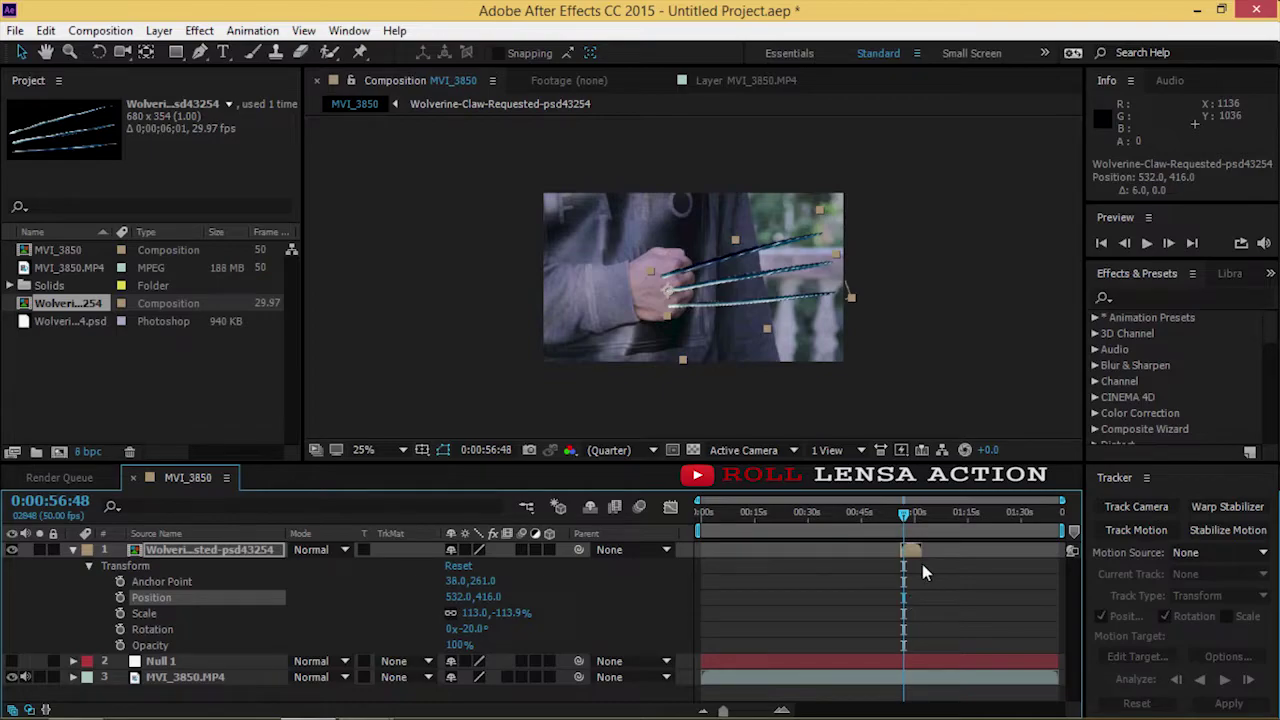
left_click(89, 565)
left_click(74, 550)
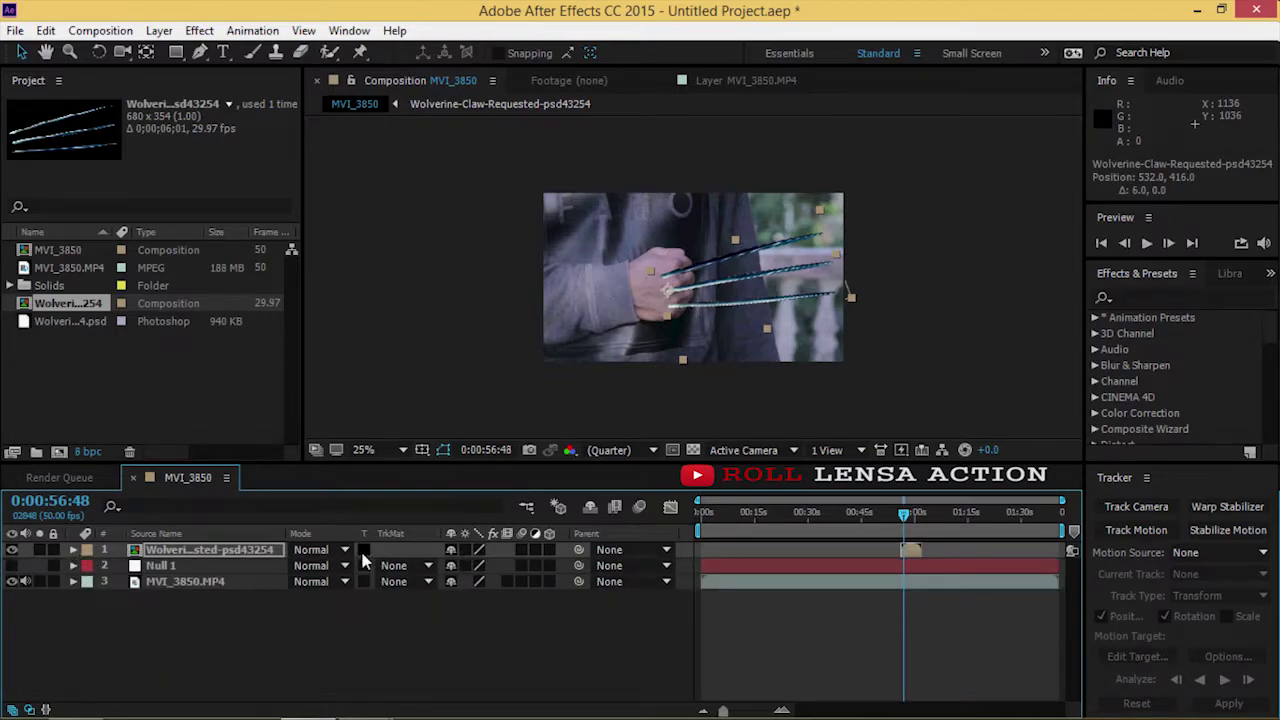
left_click(72, 550)
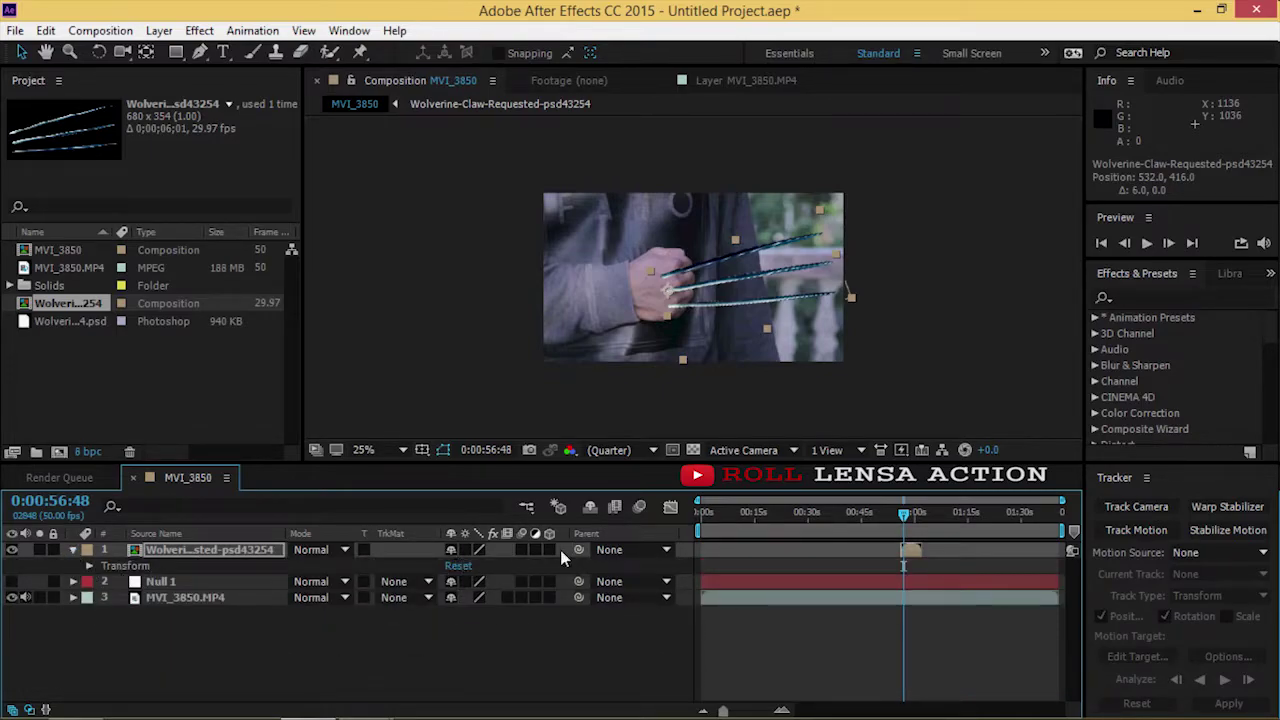
left_click_drag(578, 550, 177, 583)
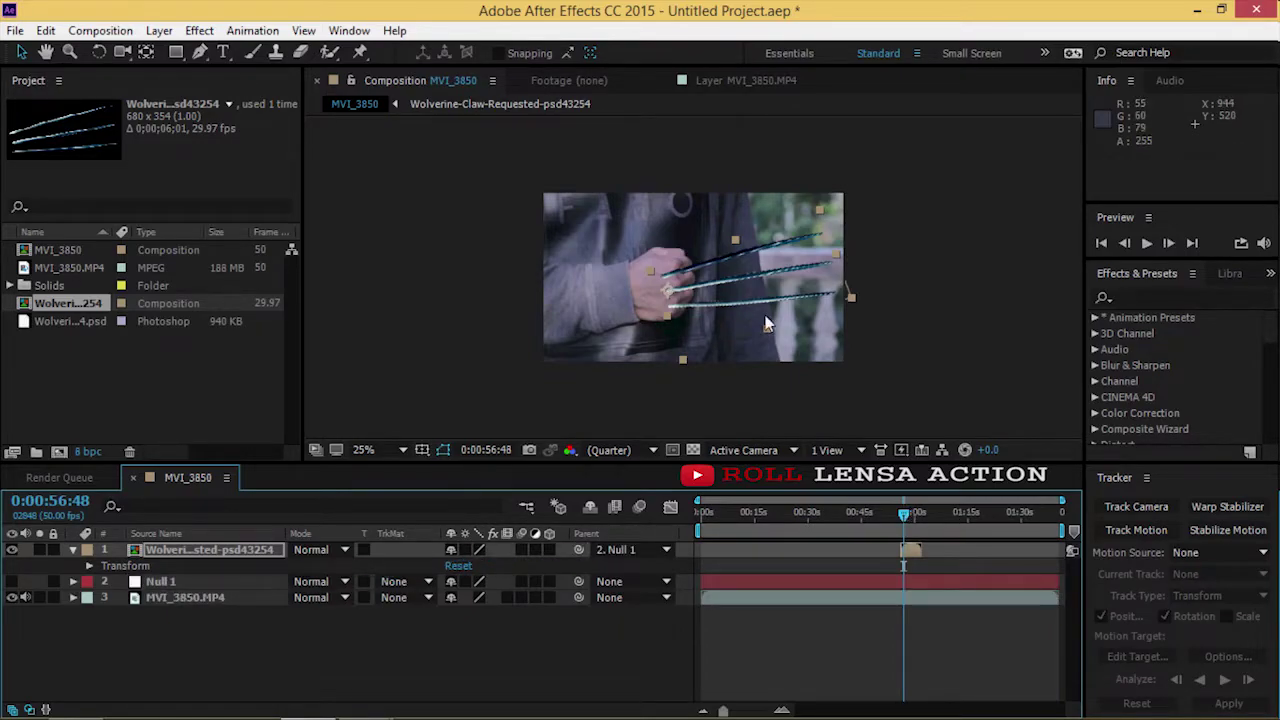
- Preview the Null-parented claws following the hand, then step back to 0:00:56:43
key("period")
left_click_drag(903, 512, 894, 522)
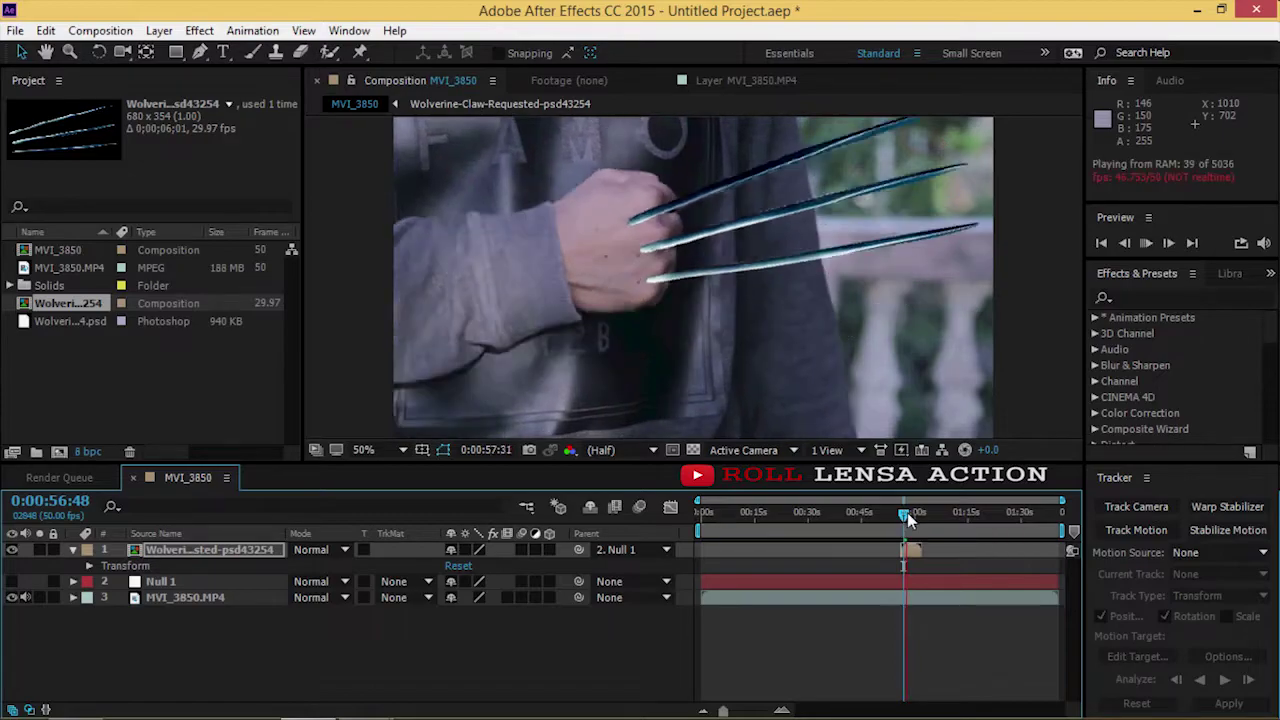
key("space")
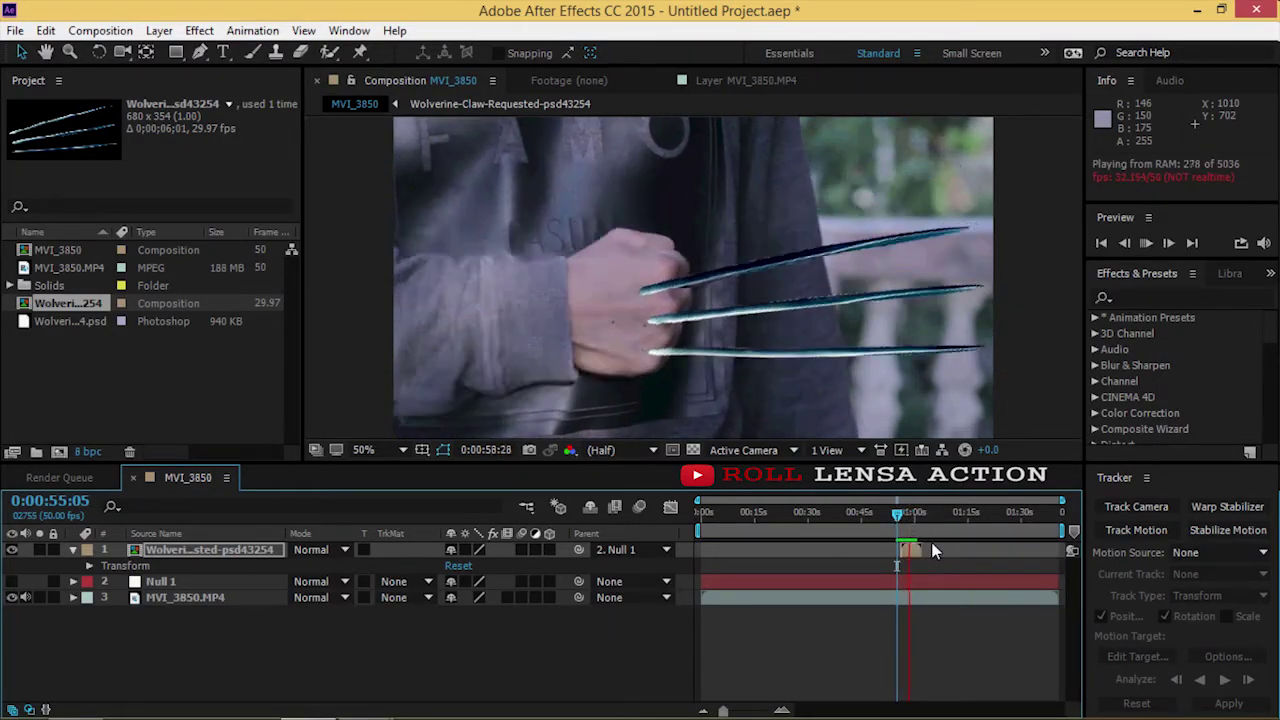
left_click(905, 515)
key("period")
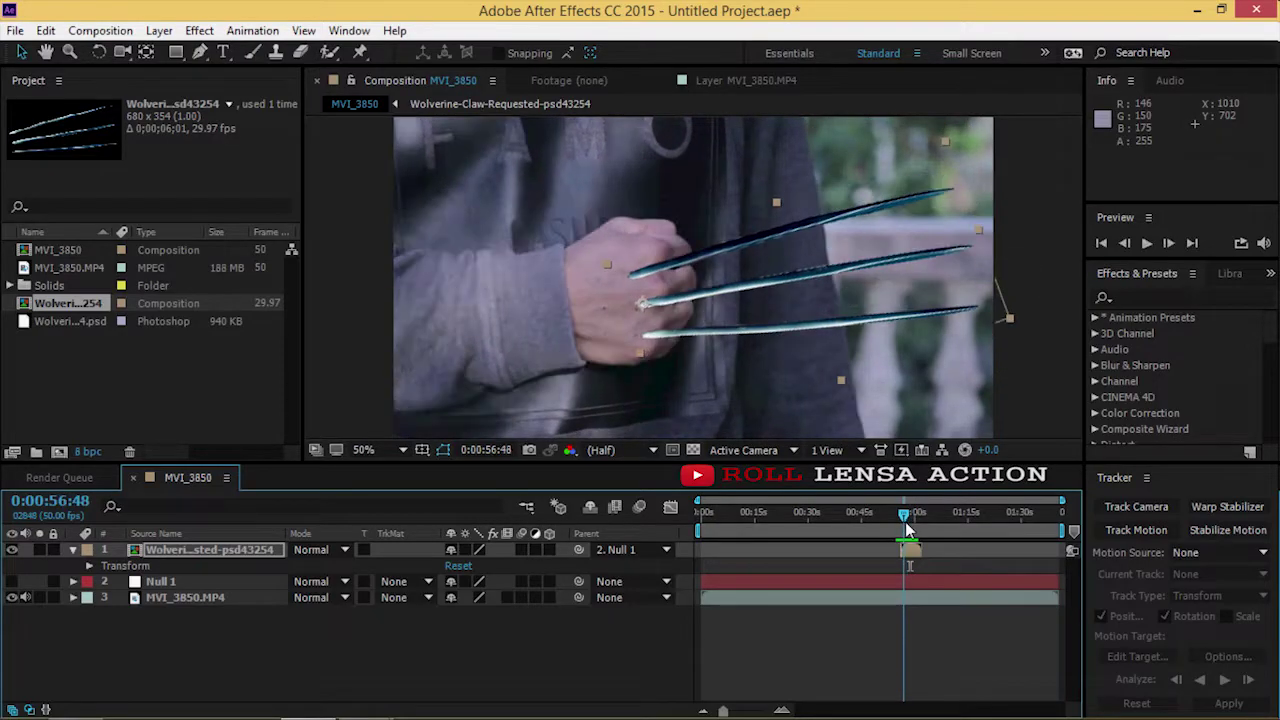
scroll(710, 310, "up", 1)
scroll(710, 310, "down", 1)
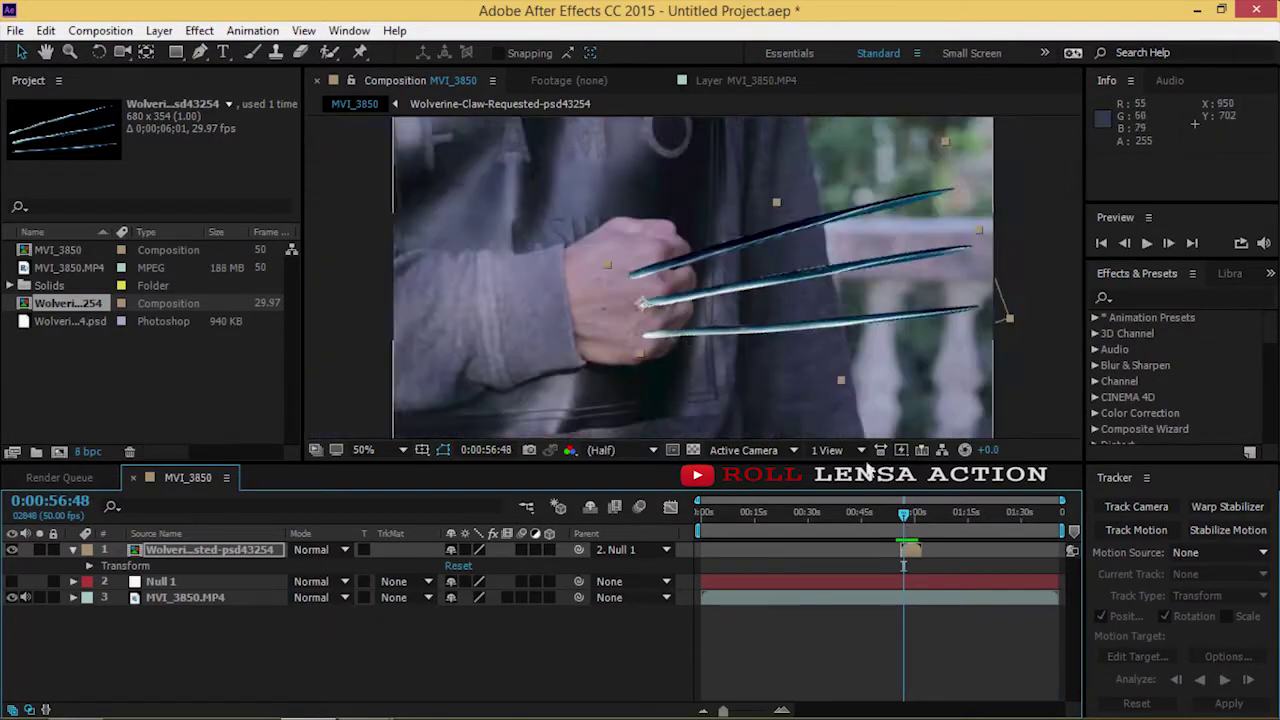
left_click(908, 512)
key("Page_Up")
key("Page_Up")
key("Page_Up")
key("Page_Up")
key("Page_Up")
key("Page_Up")
key("Page_Up")
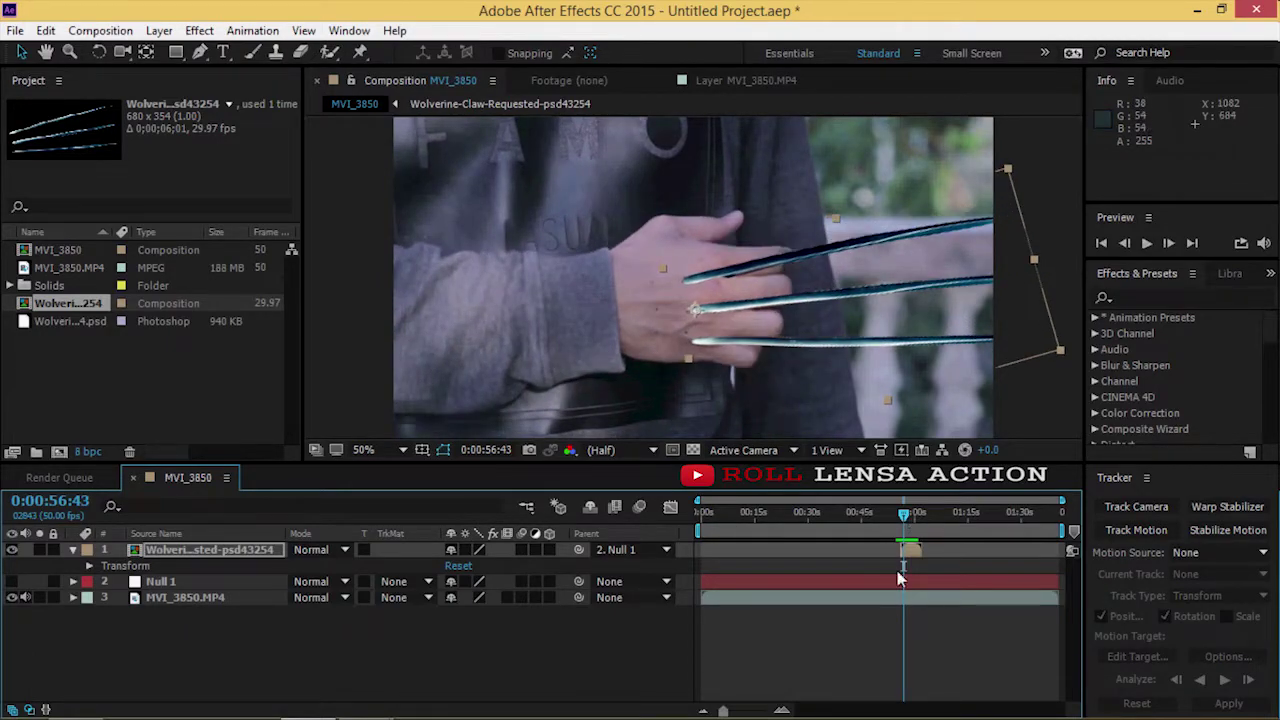
- Set Position, Scale and Rotation keyframes on the claws at 0:00:56:43
left_click(89, 566)
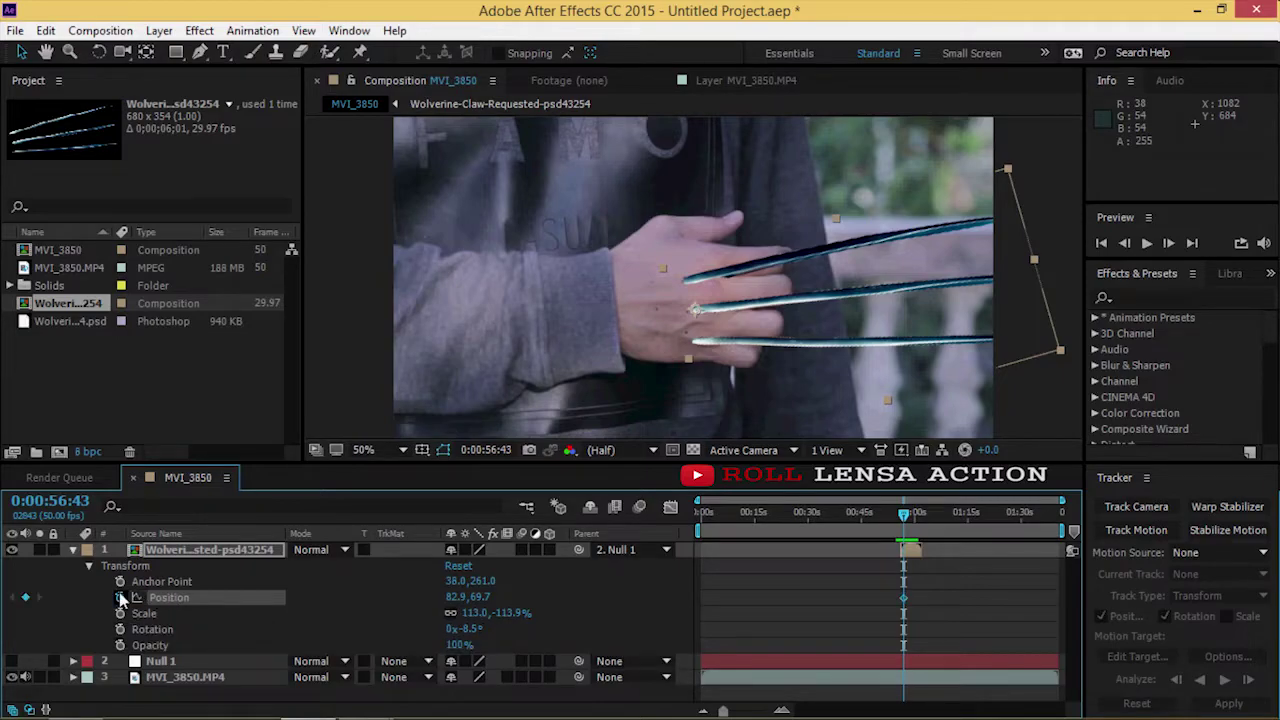
left_click(120, 613)
left_click(120, 629)
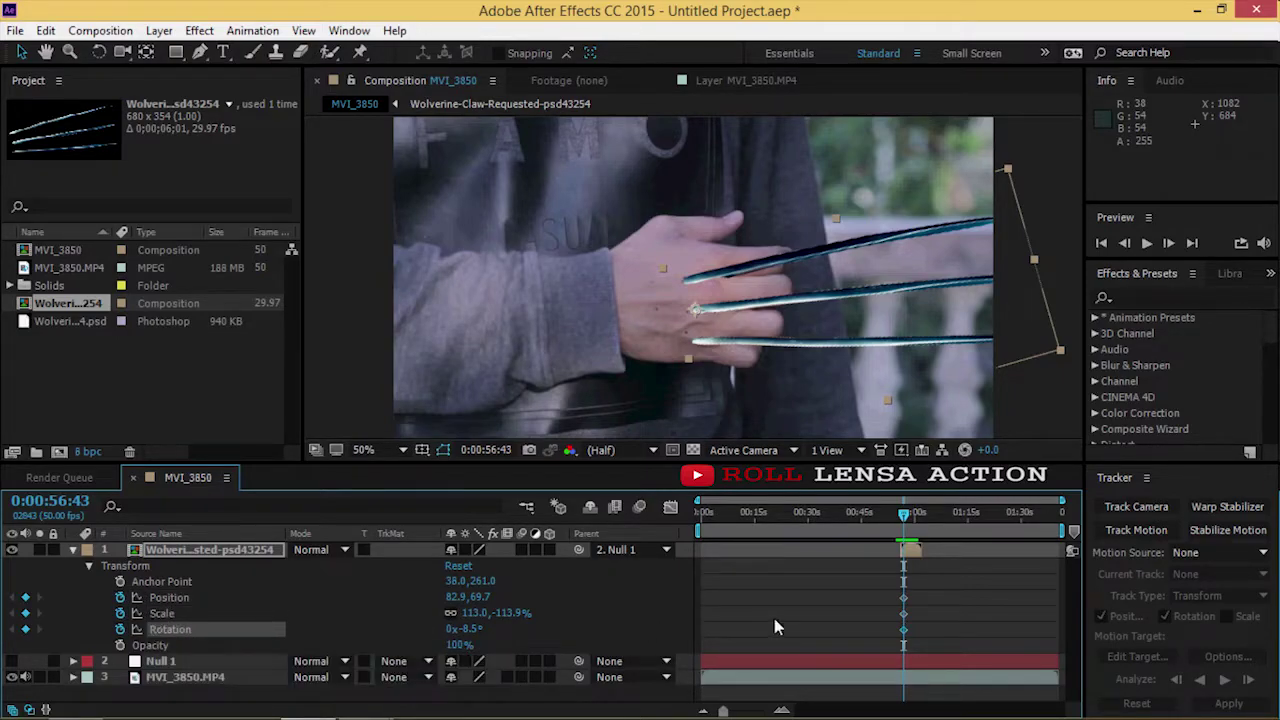
- Zoom the timeline in, move to 0:00:56:47 and select the claws' Position property
left_click_drag(723, 710, 763, 710)
left_click(833, 513)
left_click_drag(846, 527, 709, 562)
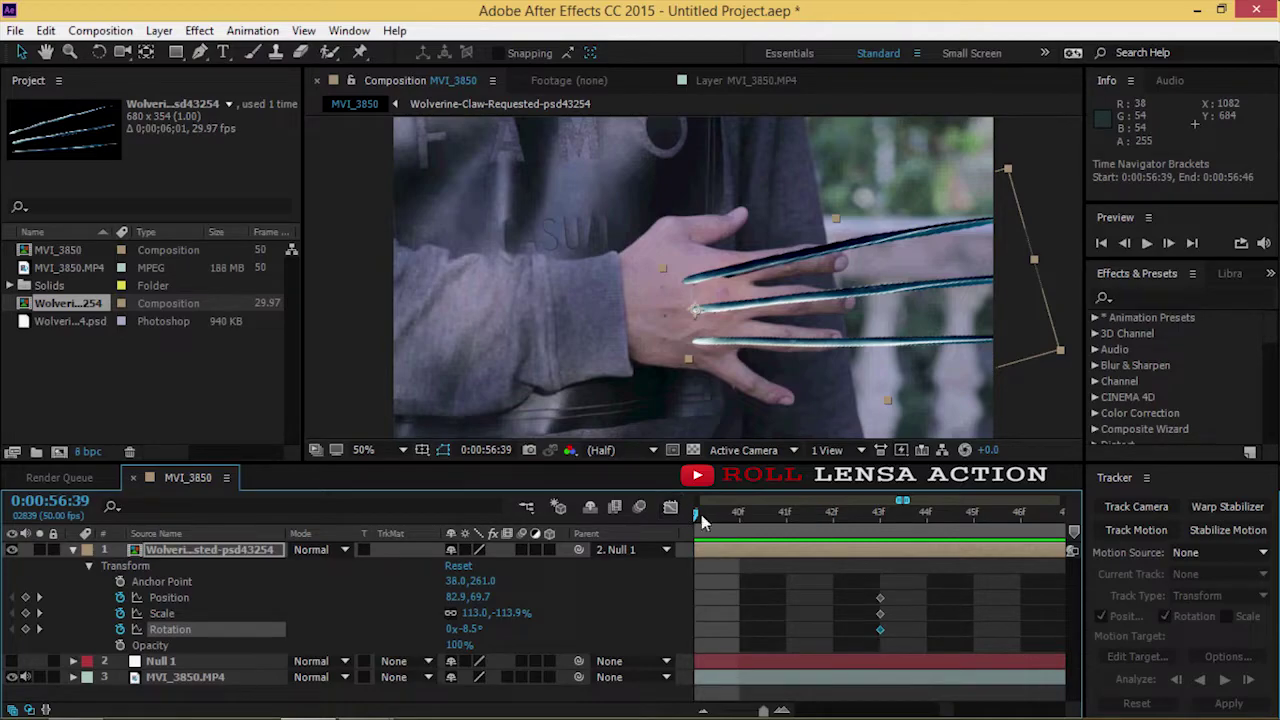
mouse_move(698, 524)
left_mouse_down()
mouse_move(1050, 570)
mouse_move(955, 620)
mouse_move(973, 634)
left_mouse_up()
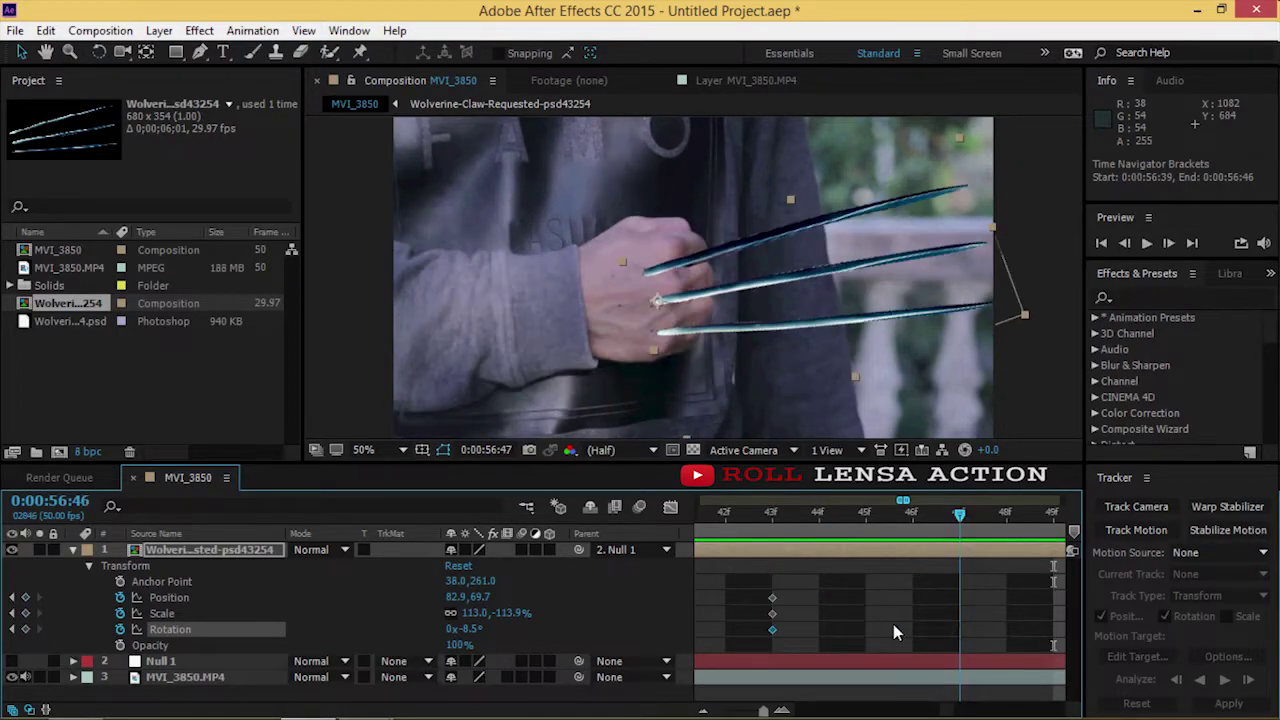
key("alt+bracketright")
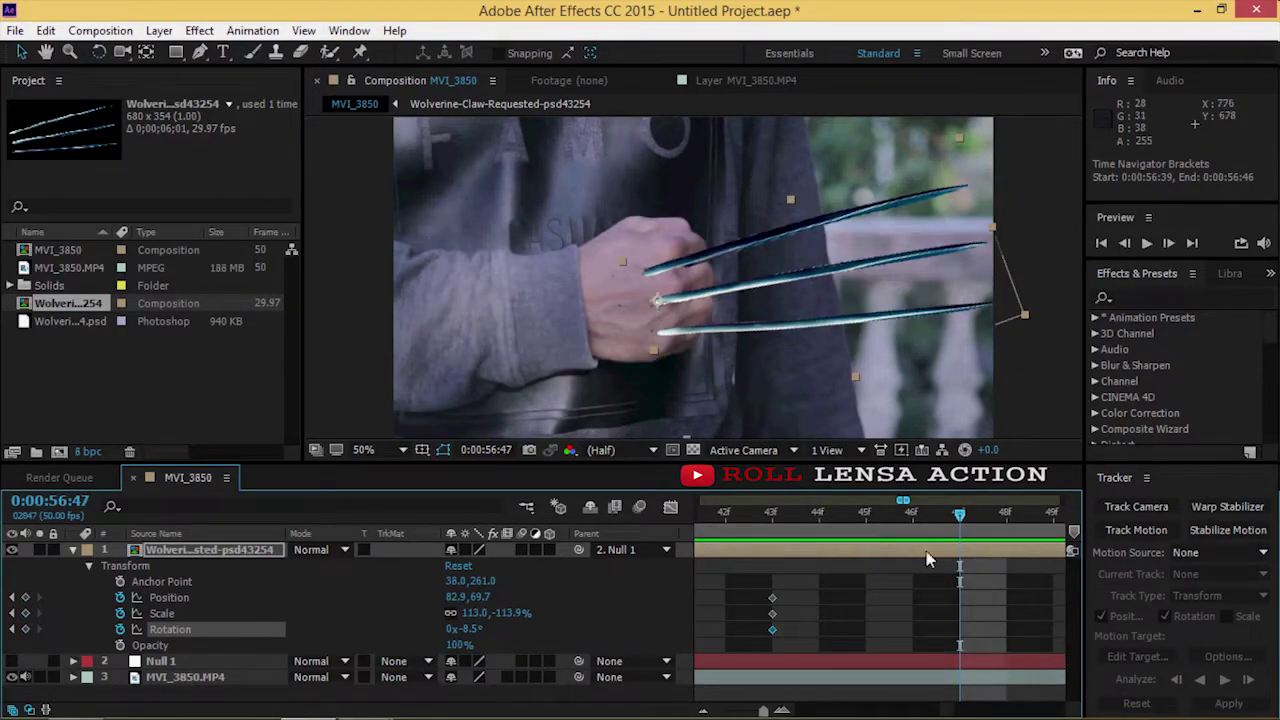
left_click(250, 598)
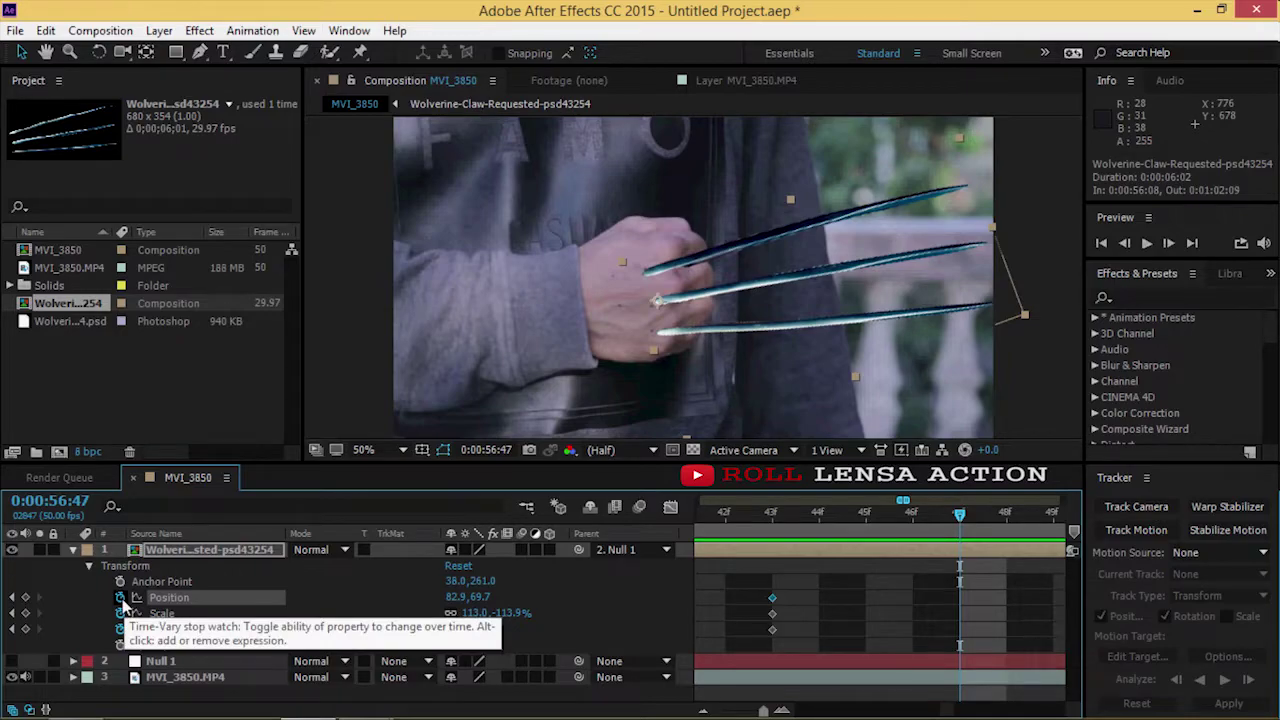
- At 0:00:56:47, move the claws left under the turned fist and shrink them to about 62%
left_click_drag(799, 277, 547, 316)
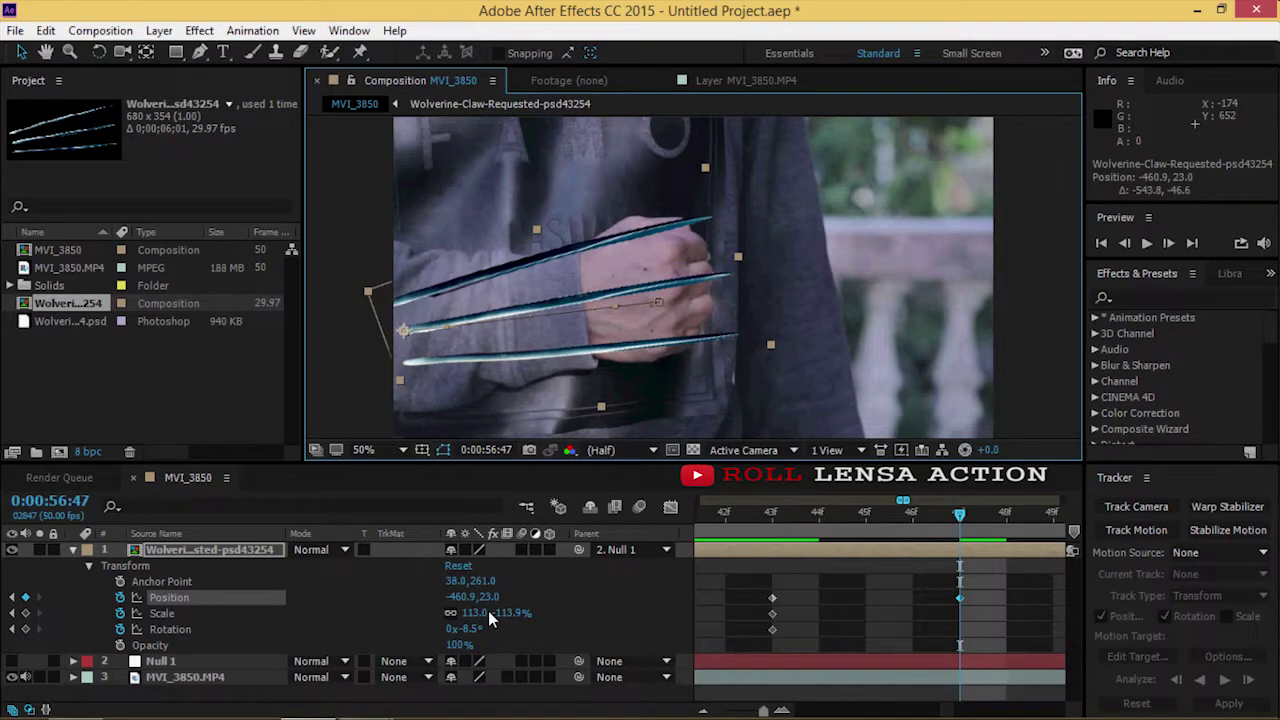
left_click_drag(488, 610, 447, 629)
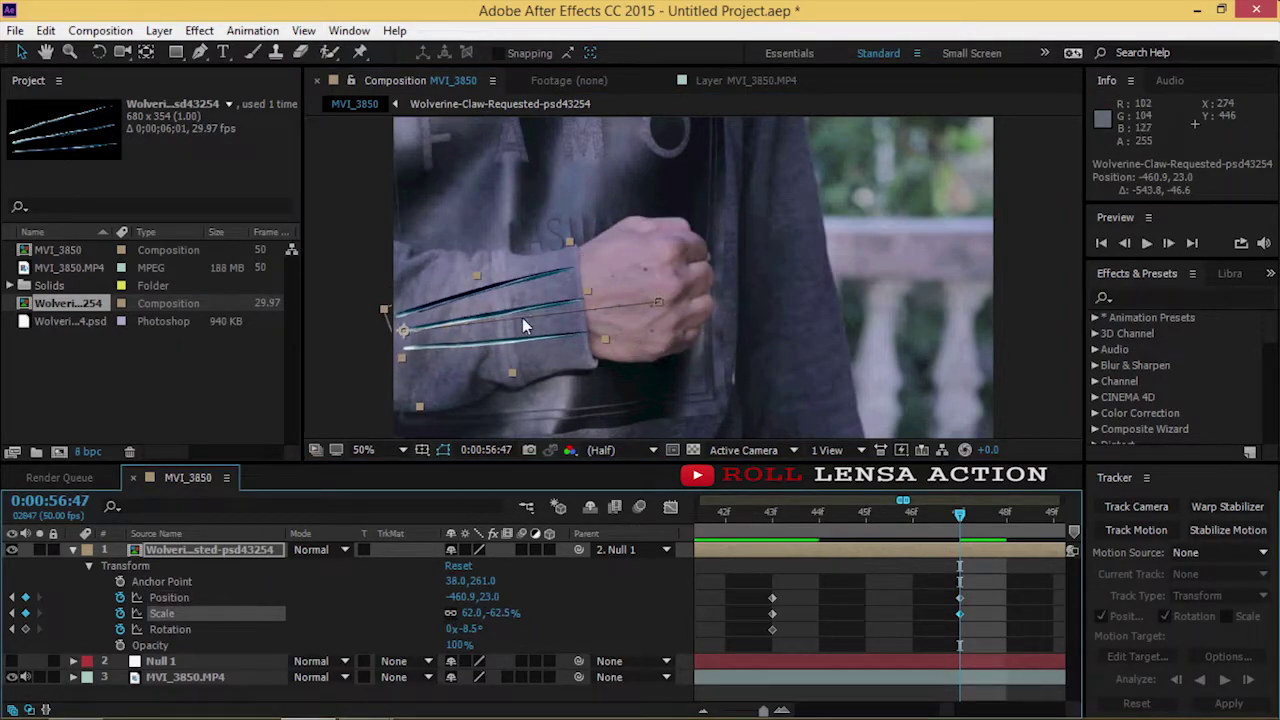
scroll(522, 317, "up", 2)
scroll(662, 282, "down", 2)
mouse_move(975, 531)
left_mouse_down()
mouse_move(925, 535)
mouse_move(956, 545)
left_mouse_up()
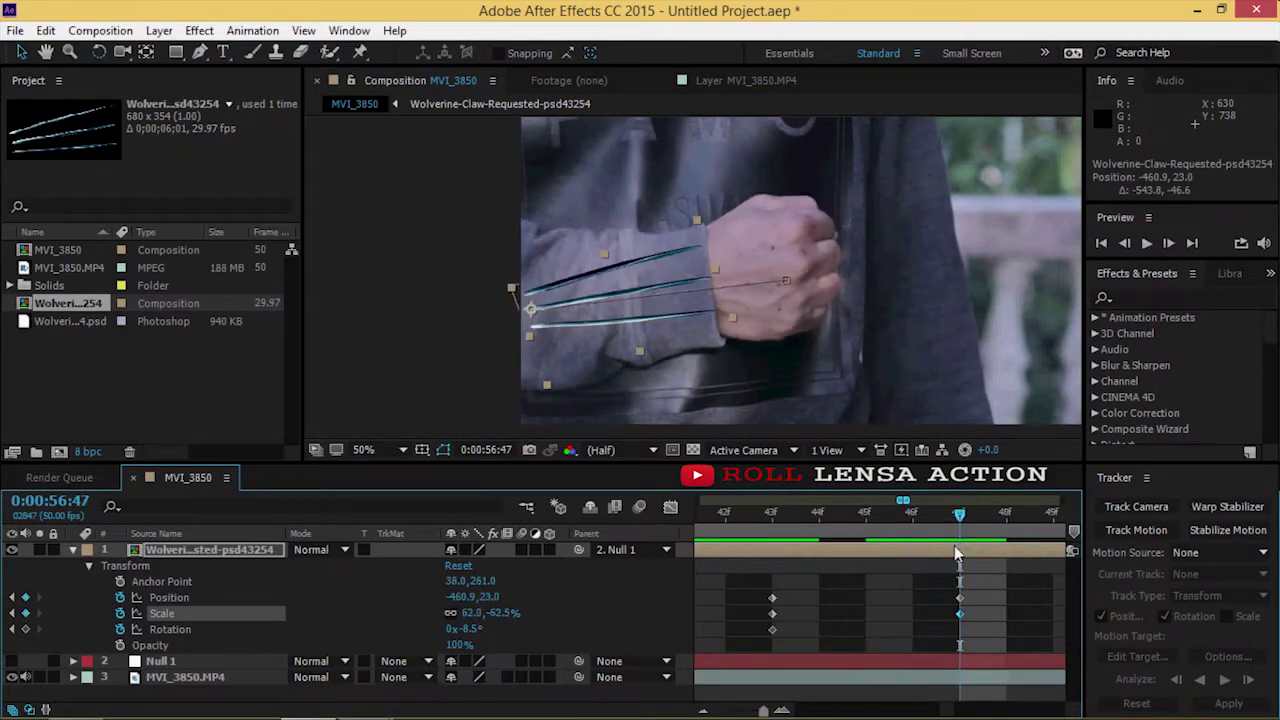
scroll(729, 302, "up", 1)
scroll(610, 304, "down", 1)
- Refine the claws' scale to 62.0, -60.5%, undo a stray rightward nudge, and preview
mouse_move(497, 620)
left_mouse_down()
mouse_move(510, 632)
mouse_move(478, 631)
left_mouse_up()
left_click(238, 631)
scroll(688, 315, "up", 2)
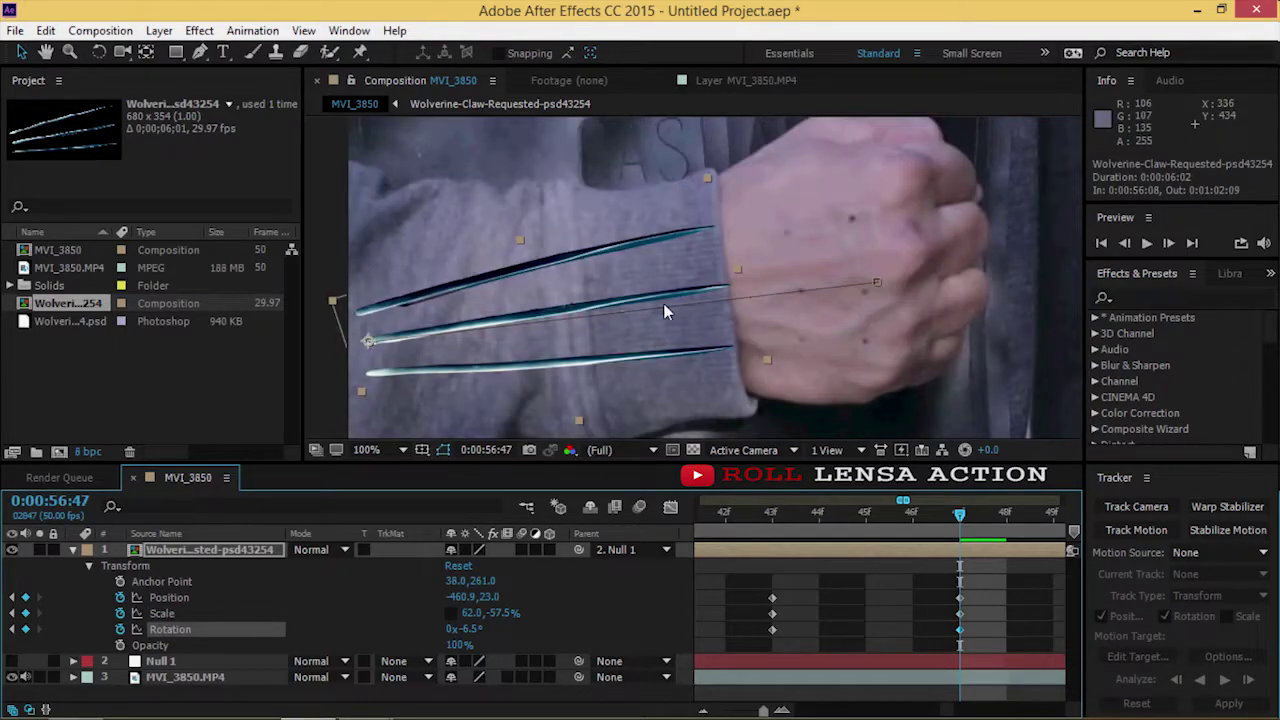
left_click_drag(467, 597, 472, 604)
key("ctrl+z")
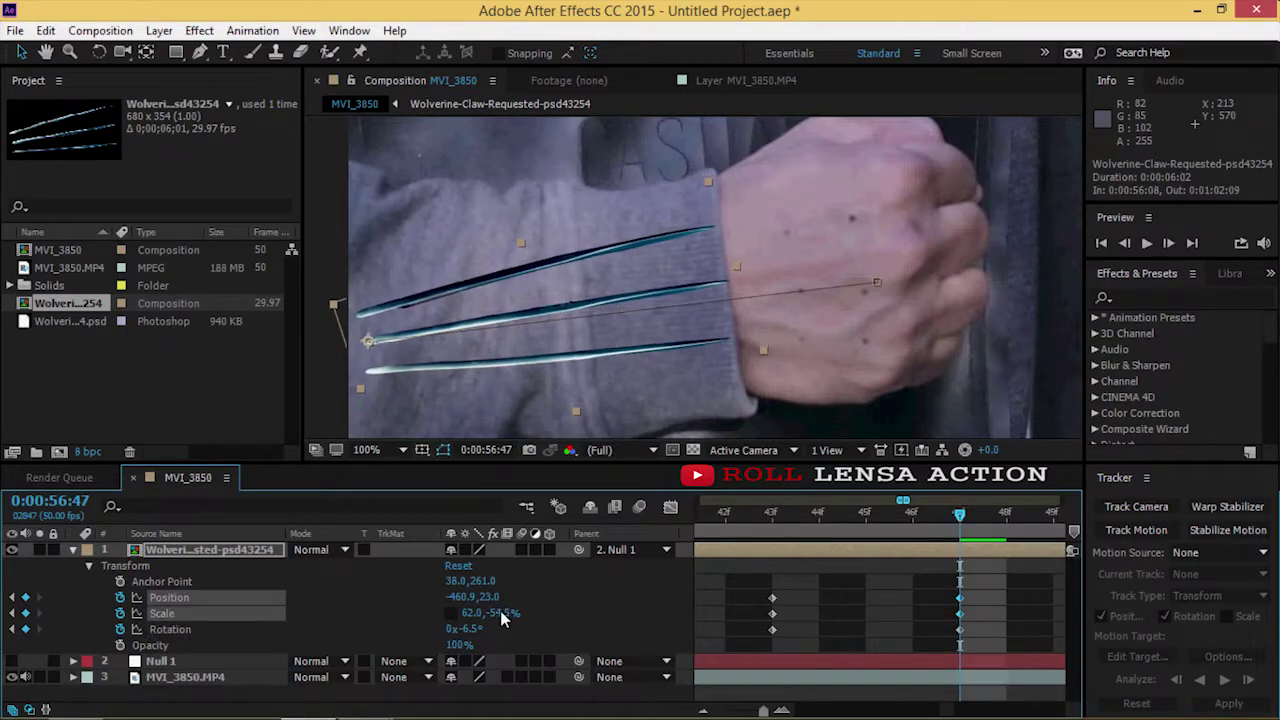
left_click_drag(503, 617, 497, 615)
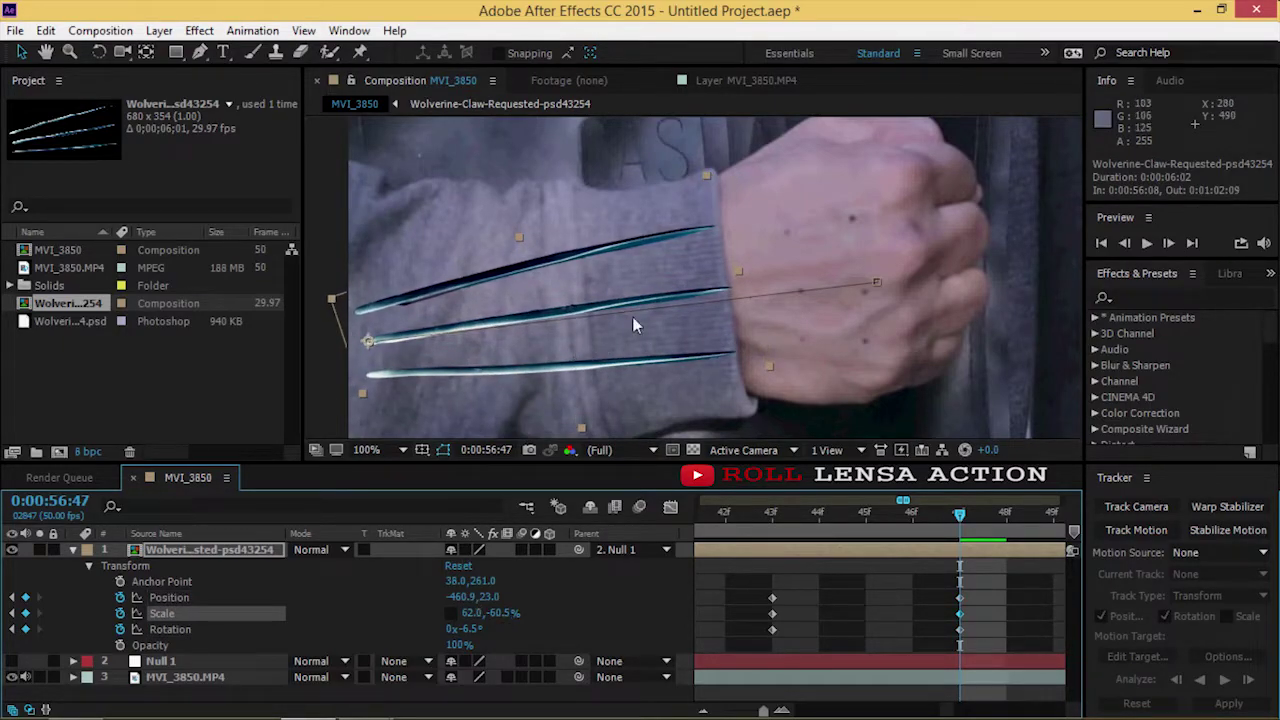
scroll(632, 316, "down", 2)
mouse_move(960, 512)
left_mouse_down()
mouse_move(915, 568)
mouse_move(778, 584)
left_mouse_up()
key("space")
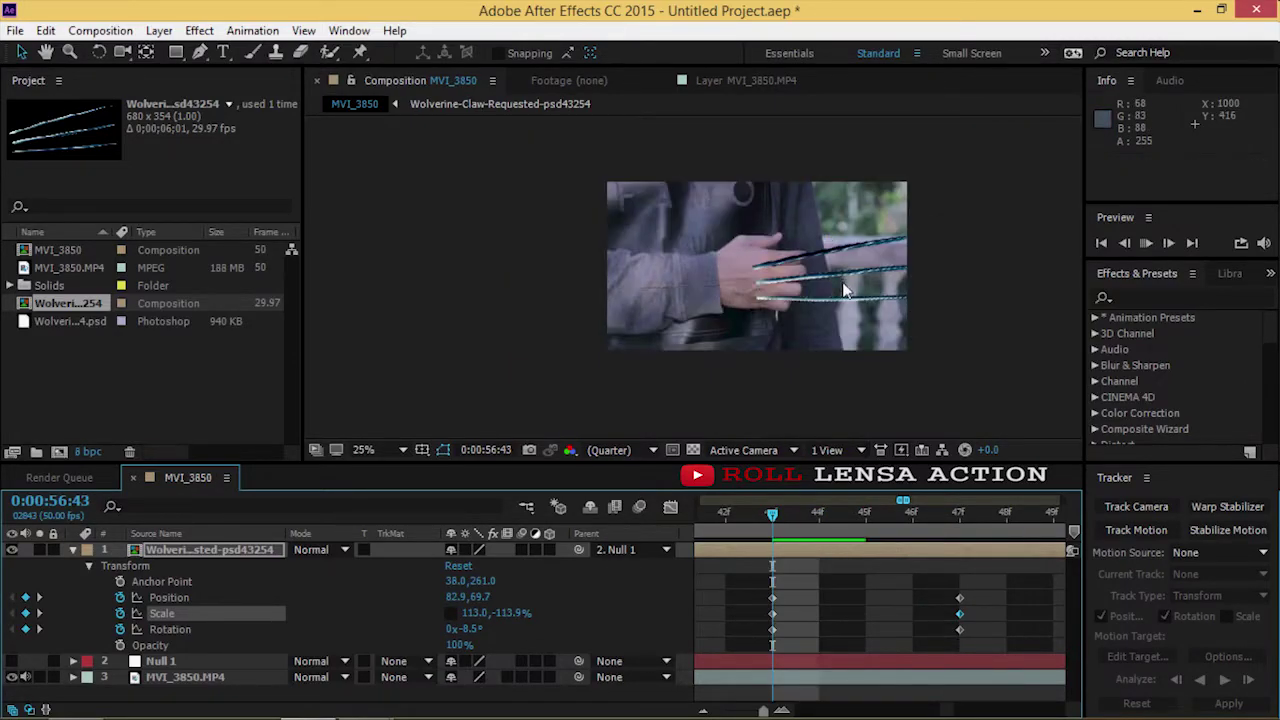
key("space")
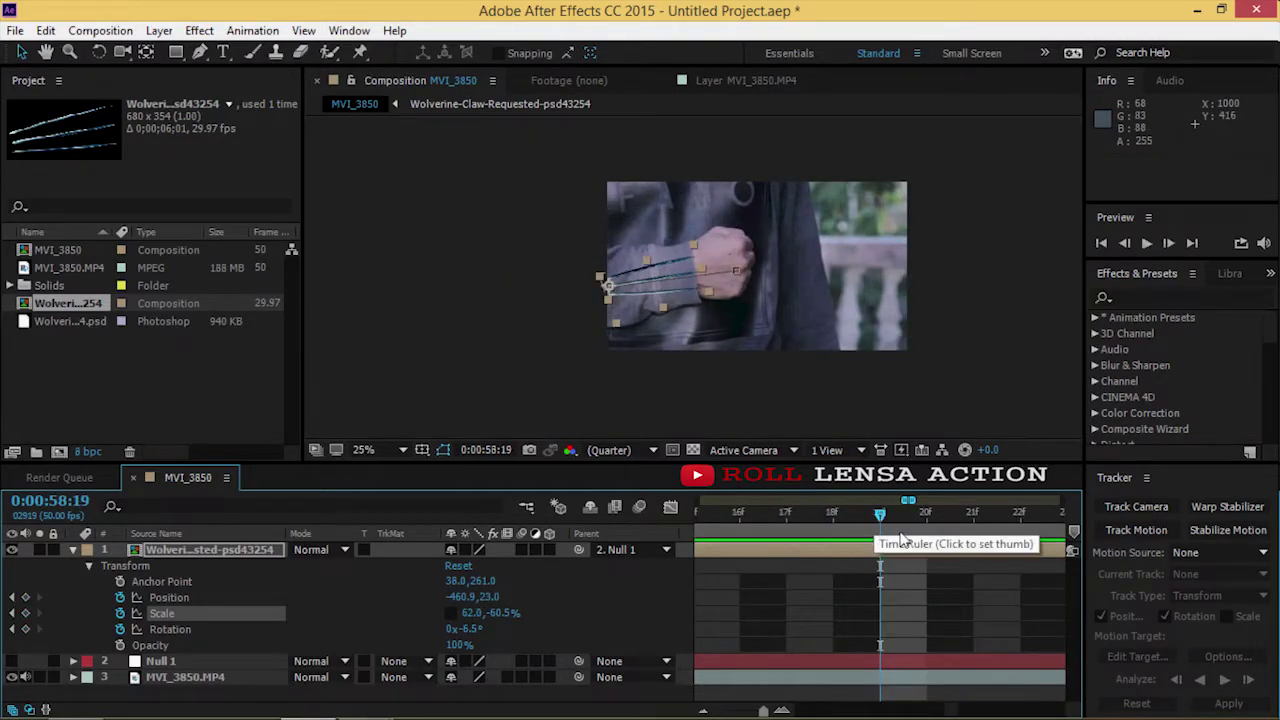
left_click_drag(763, 711, 723, 711)
left_click_drag(908, 512, 905, 526)
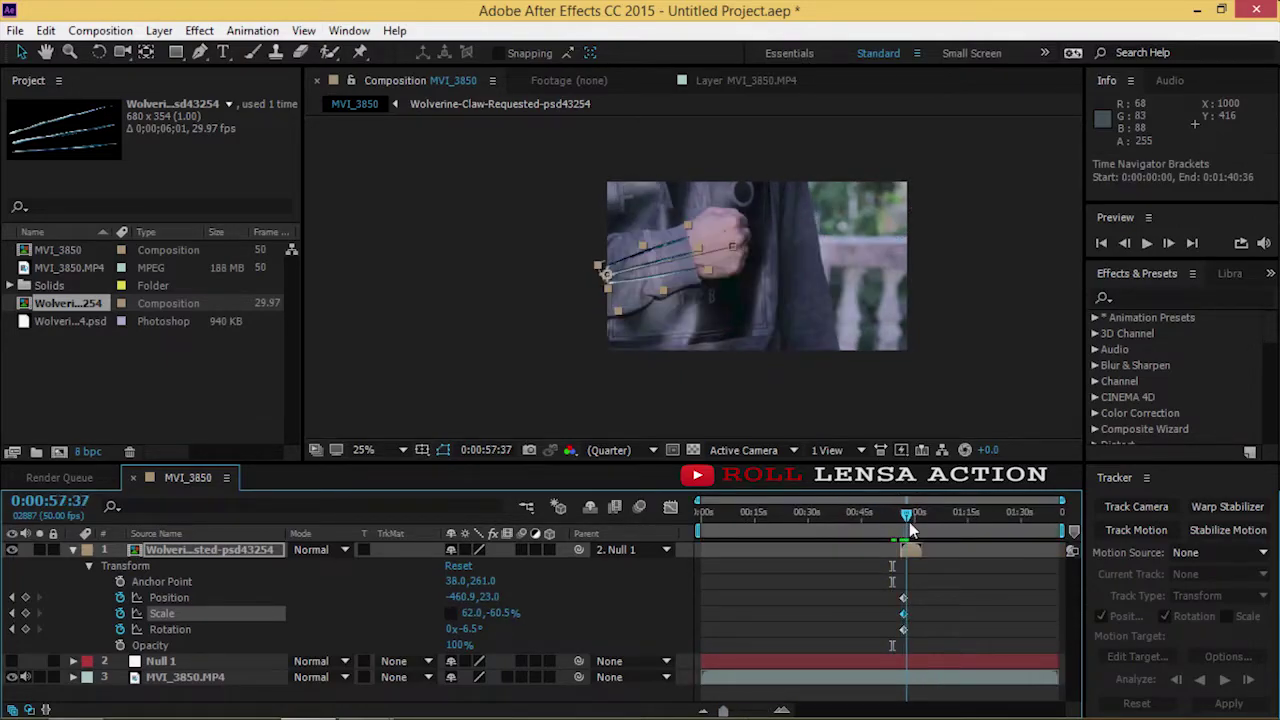
left_click_drag(723, 711, 750, 711)
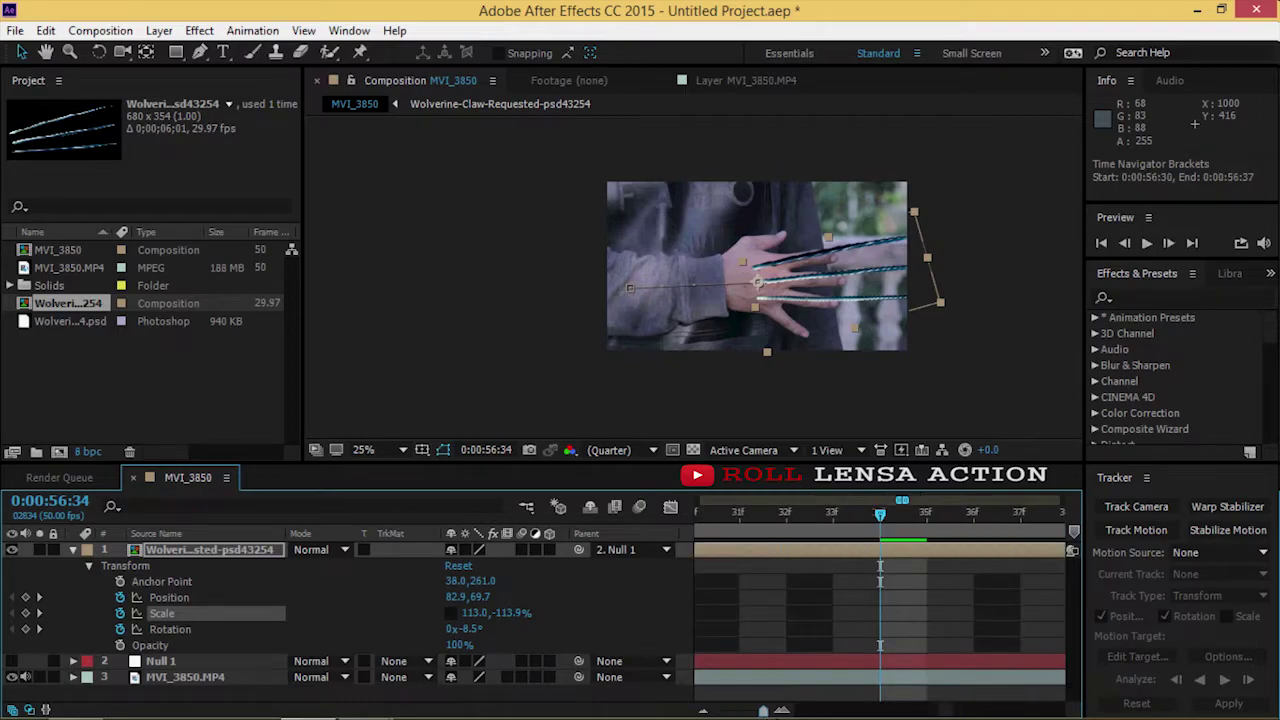
left_click_drag(882, 518, 884, 530)
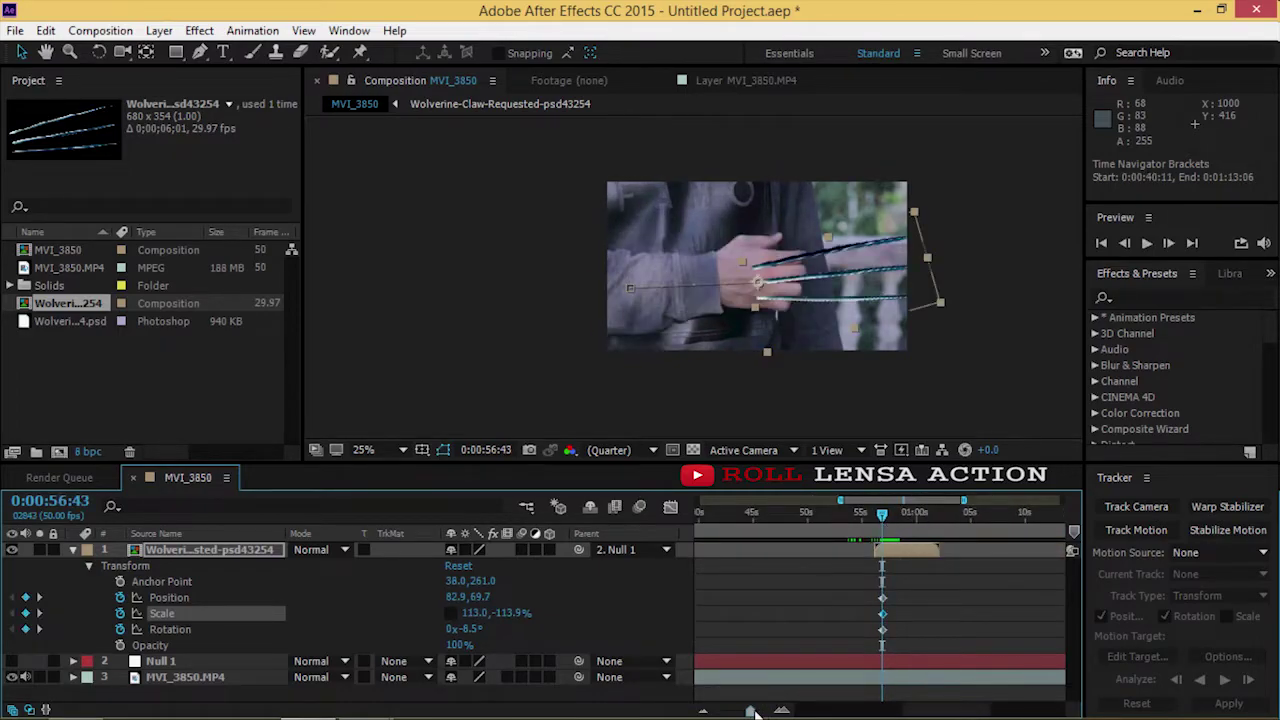
left_click_drag(755, 712, 765, 712)
mouse_move(881, 515)
left_mouse_down()
mouse_move(984, 600)
mouse_move(796, 647)
left_mouse_up()
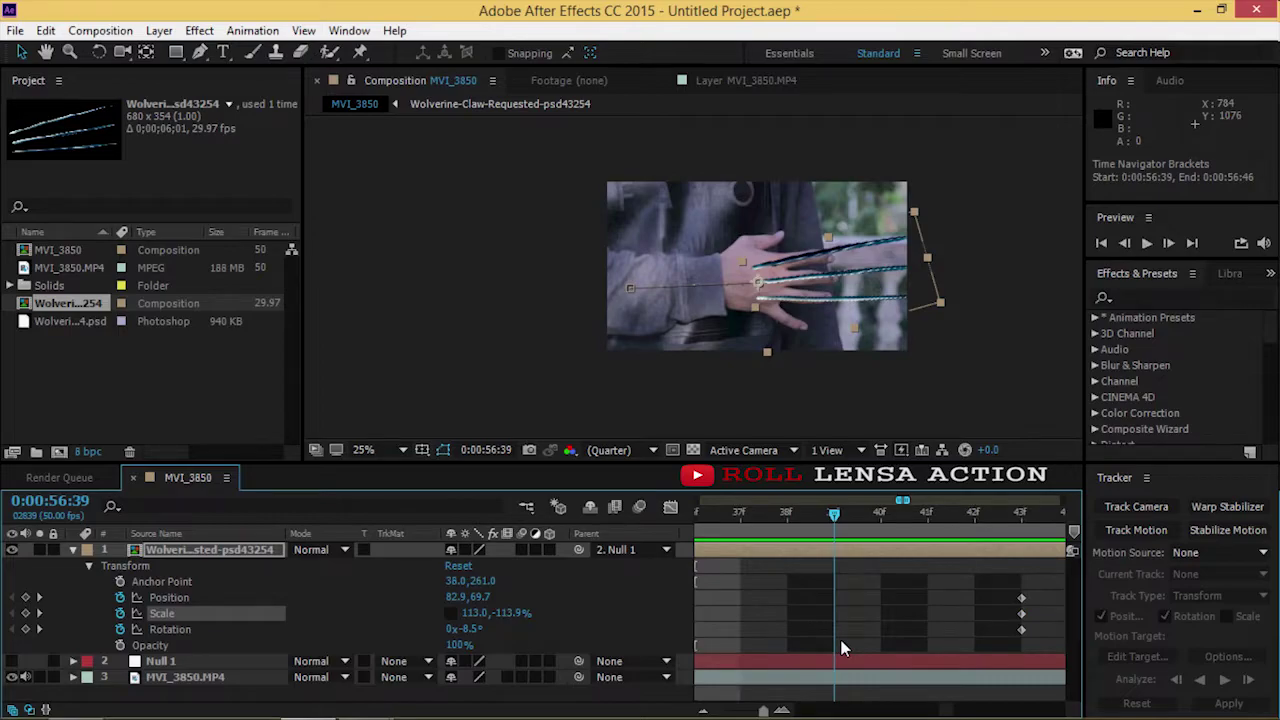
left_click_drag(791, 536, 913, 620)
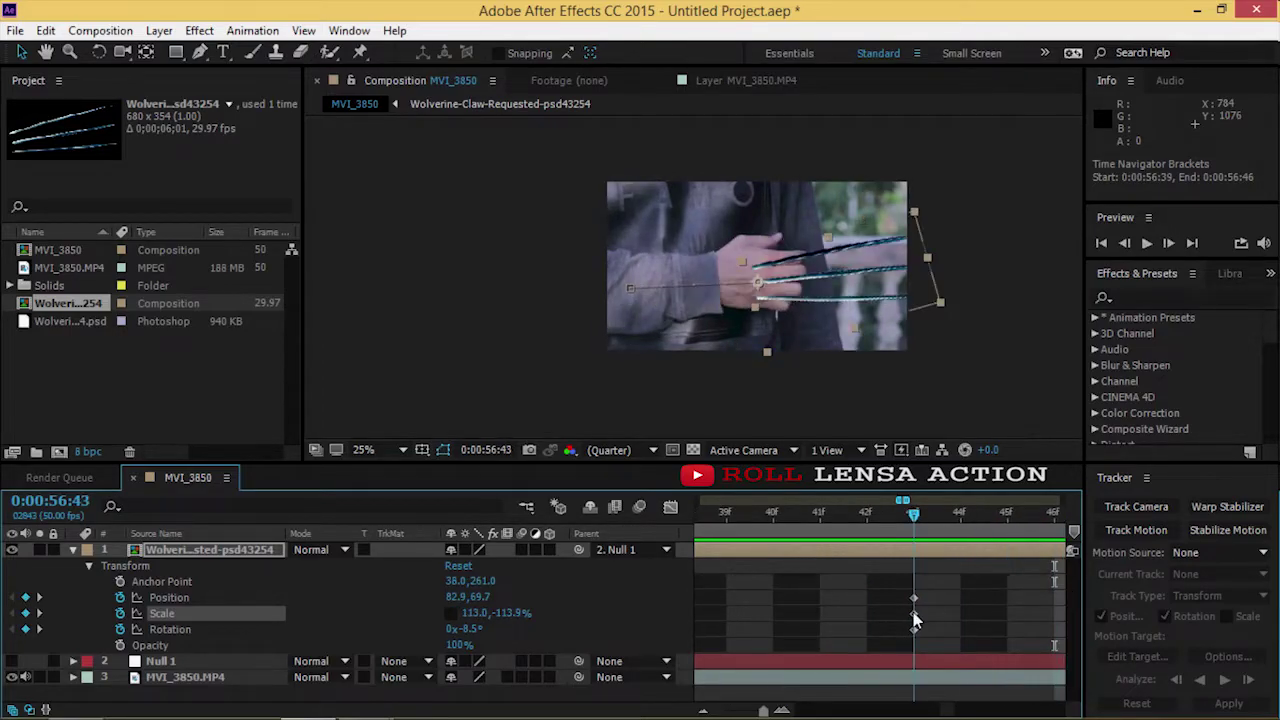
mouse_move(897, 624)
left_mouse_down()
mouse_move(990, 624)
mouse_move(754, 646)
left_mouse_up()
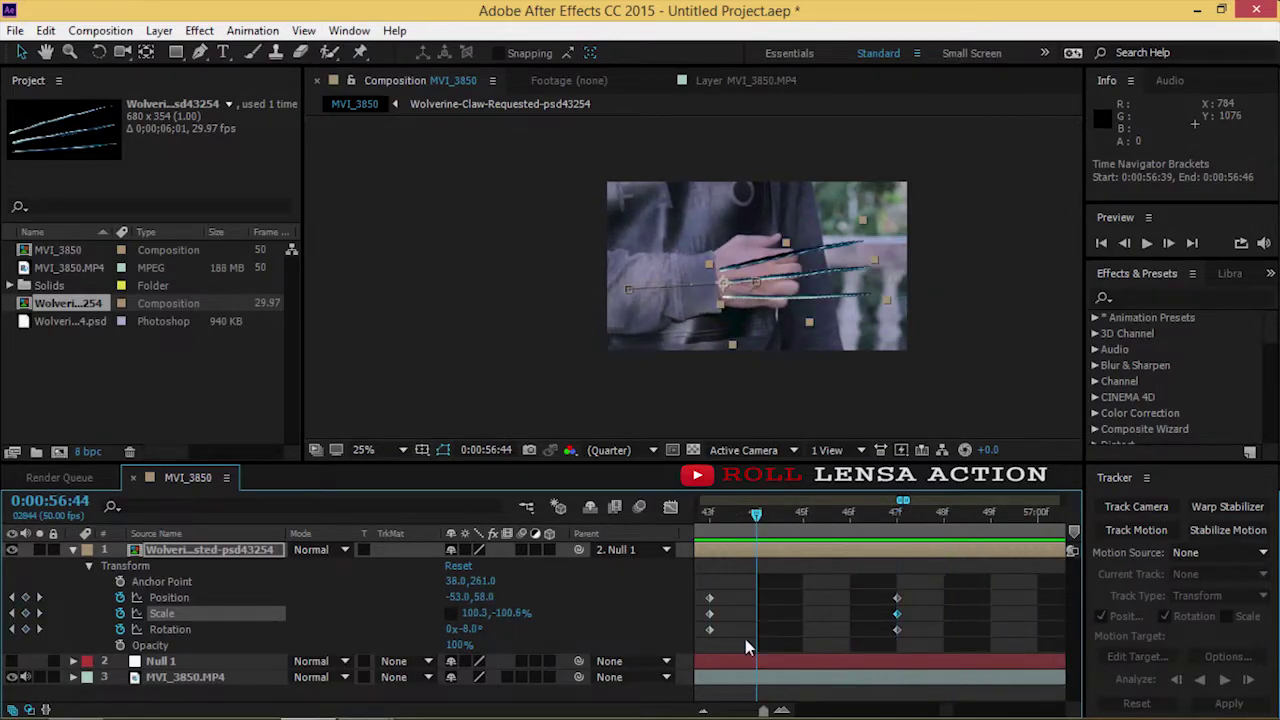
left_click_drag(754, 646, 742, 643)
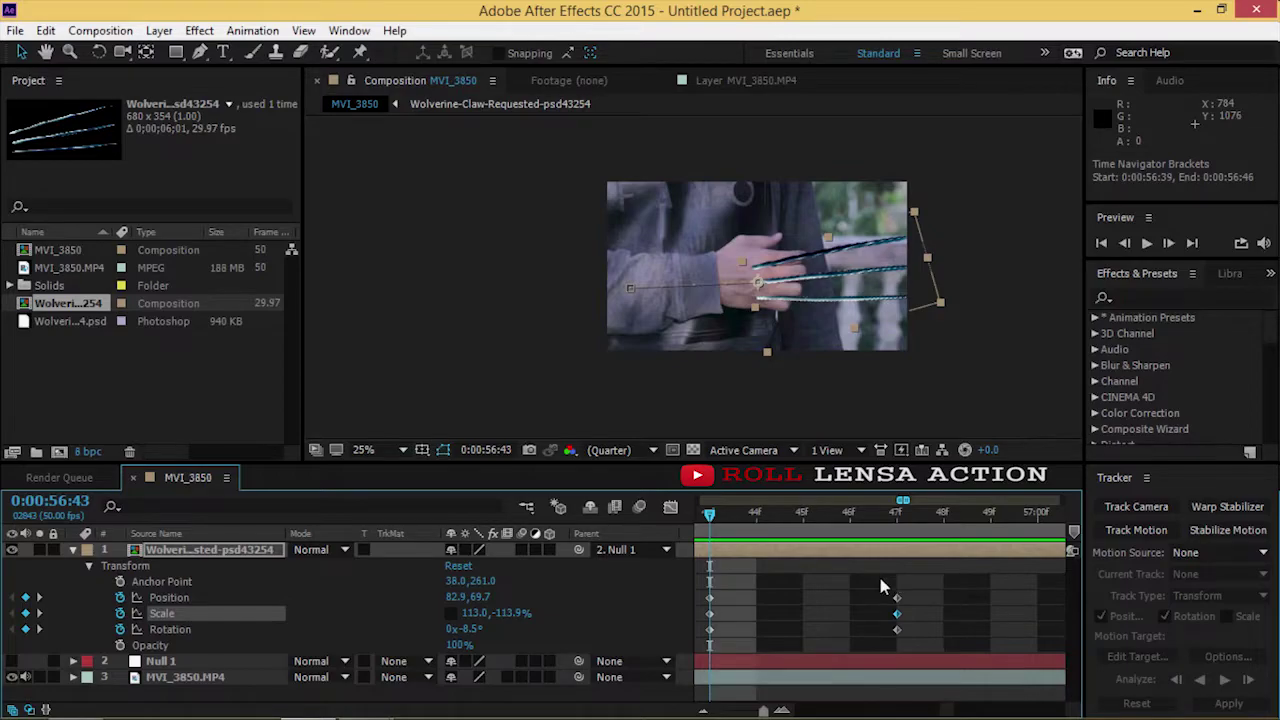
- Move the 47f claw keyframes to frame 39 and the 43f keyframes to frame 44
left_click_drag(878, 573, 930, 653)
key("ctrl+x")
left_click_drag(720, 531, 788, 540)
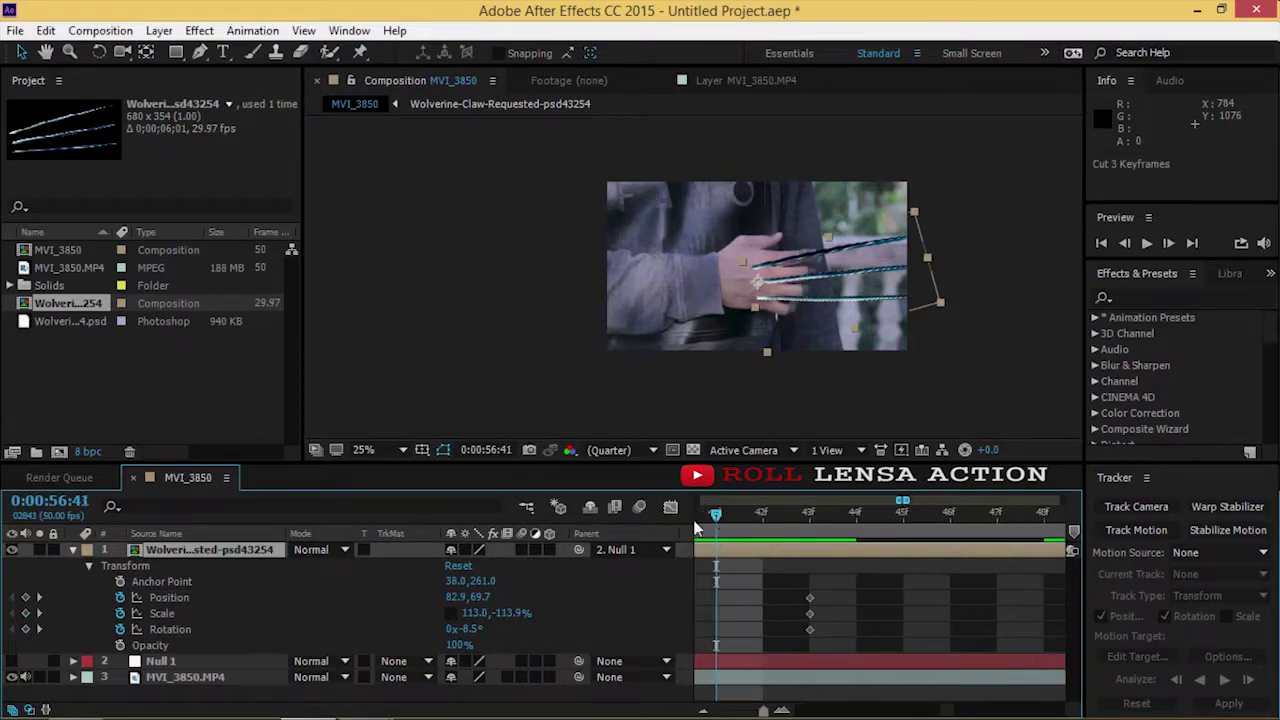
key("ctrl+v")
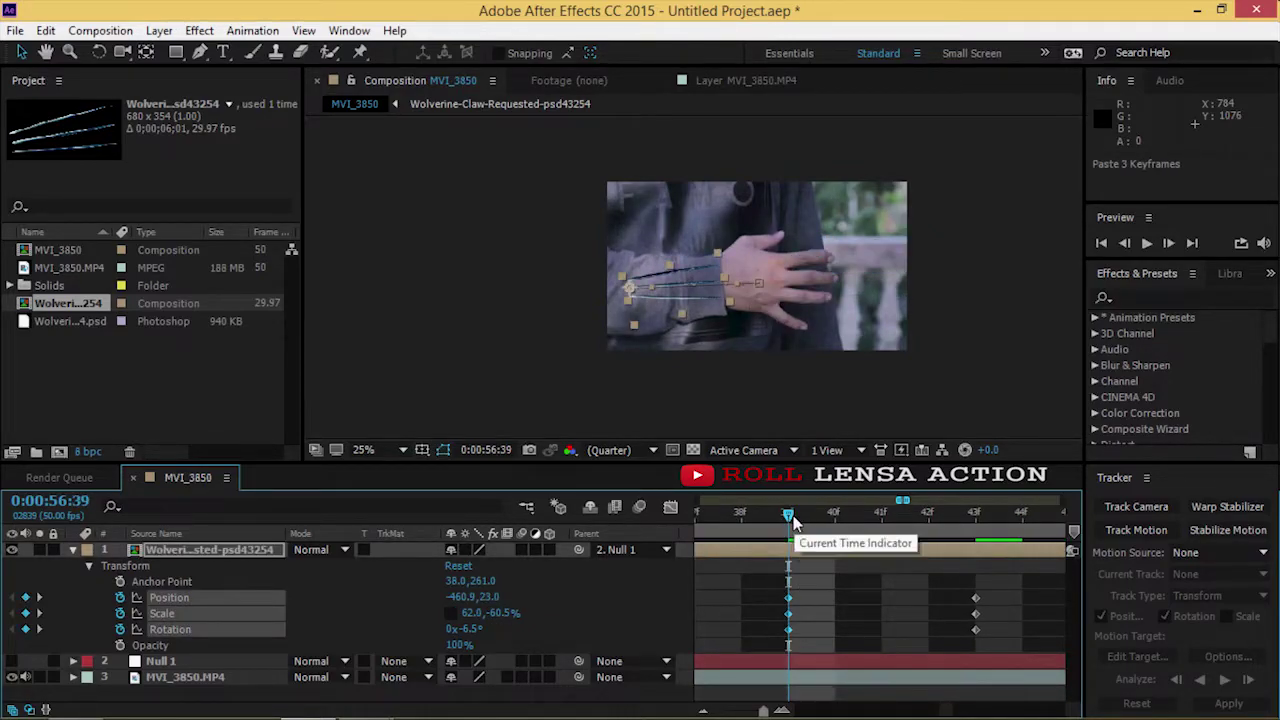
mouse_move(790, 527)
left_mouse_down()
mouse_move(1014, 568)
mouse_move(1006, 635)
left_mouse_up()
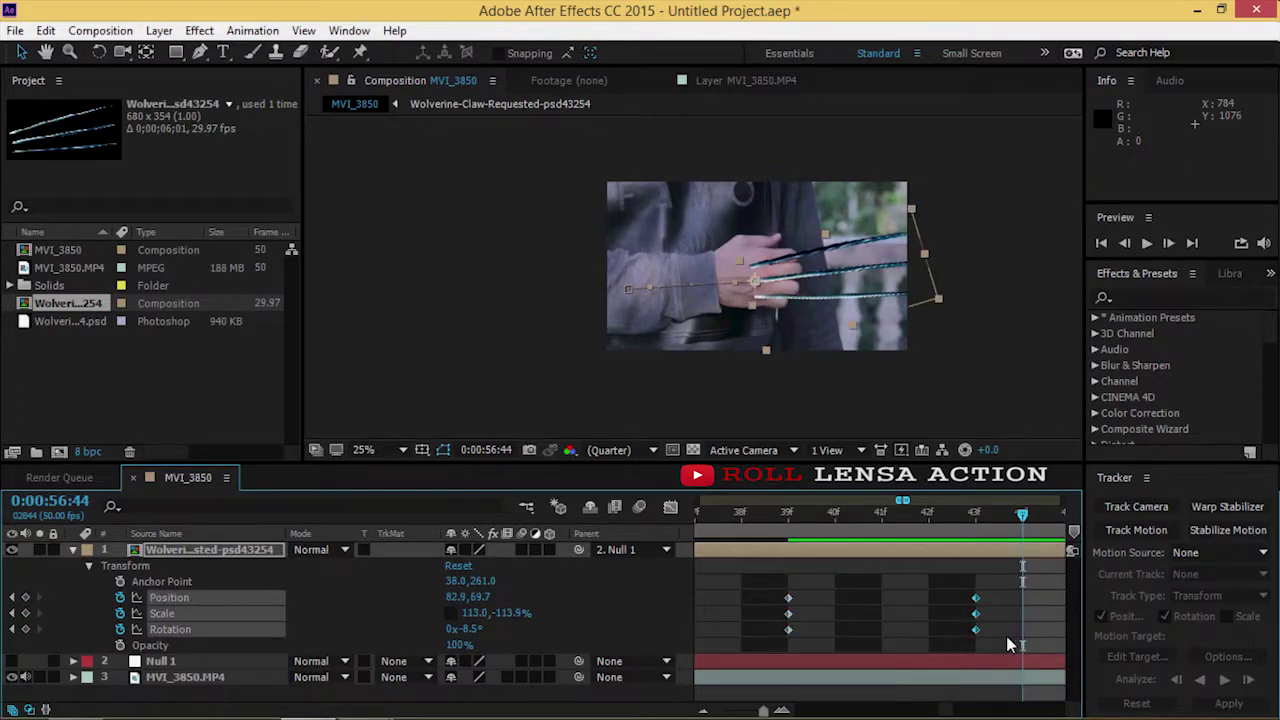
key("ctrl+x")
key("ctrl+v")
mouse_move(1025, 524)
left_mouse_down()
mouse_move(845, 554)
mouse_move(980, 570)
mouse_move(986, 630)
left_mouse_up()
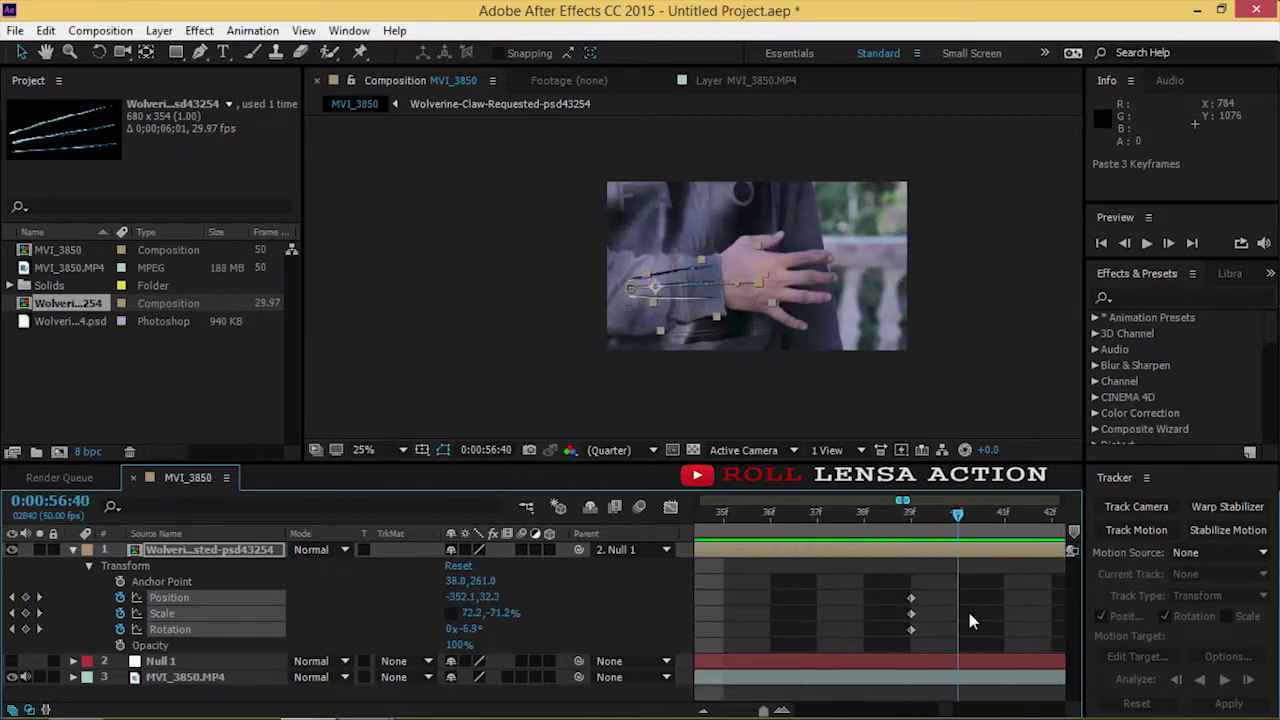
- Shift the 39f keyframes to frame 41 and the 44f keyframes on to frame 48
left_click_drag(872, 585, 926, 649)
key("ctrl+x")
key("ctrl+v")
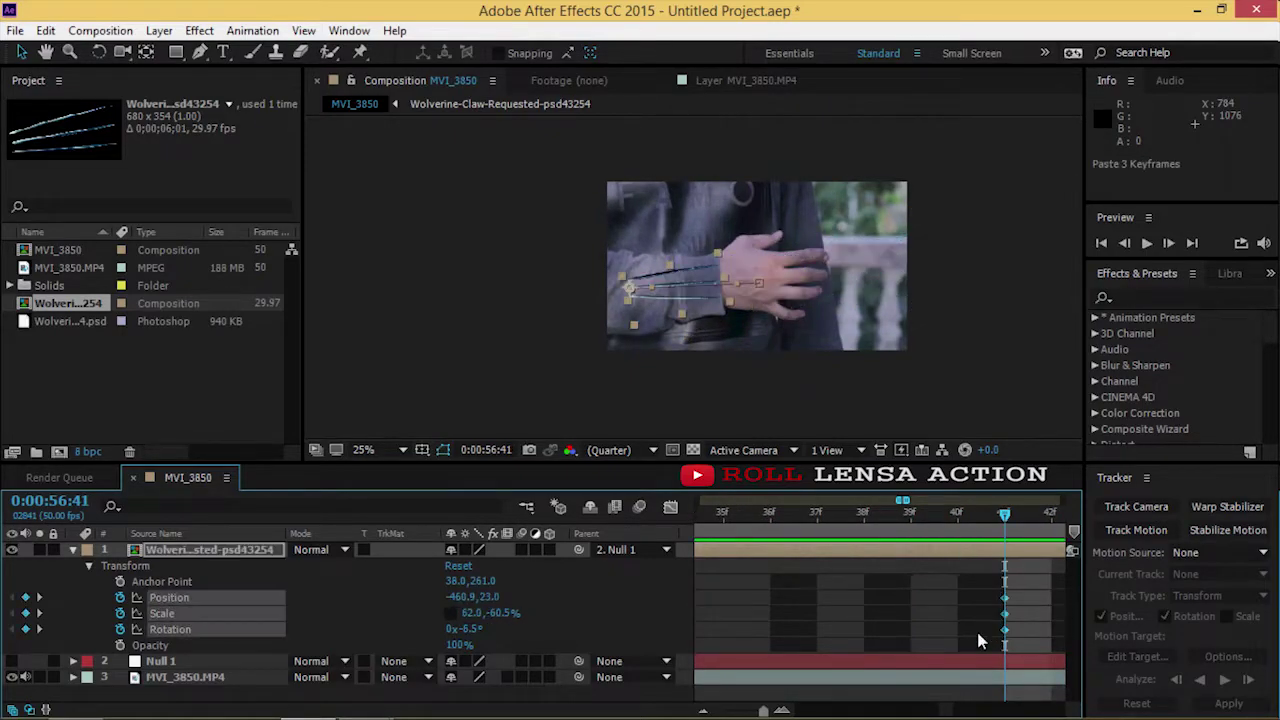
left_click_drag(1003, 519, 975, 605)
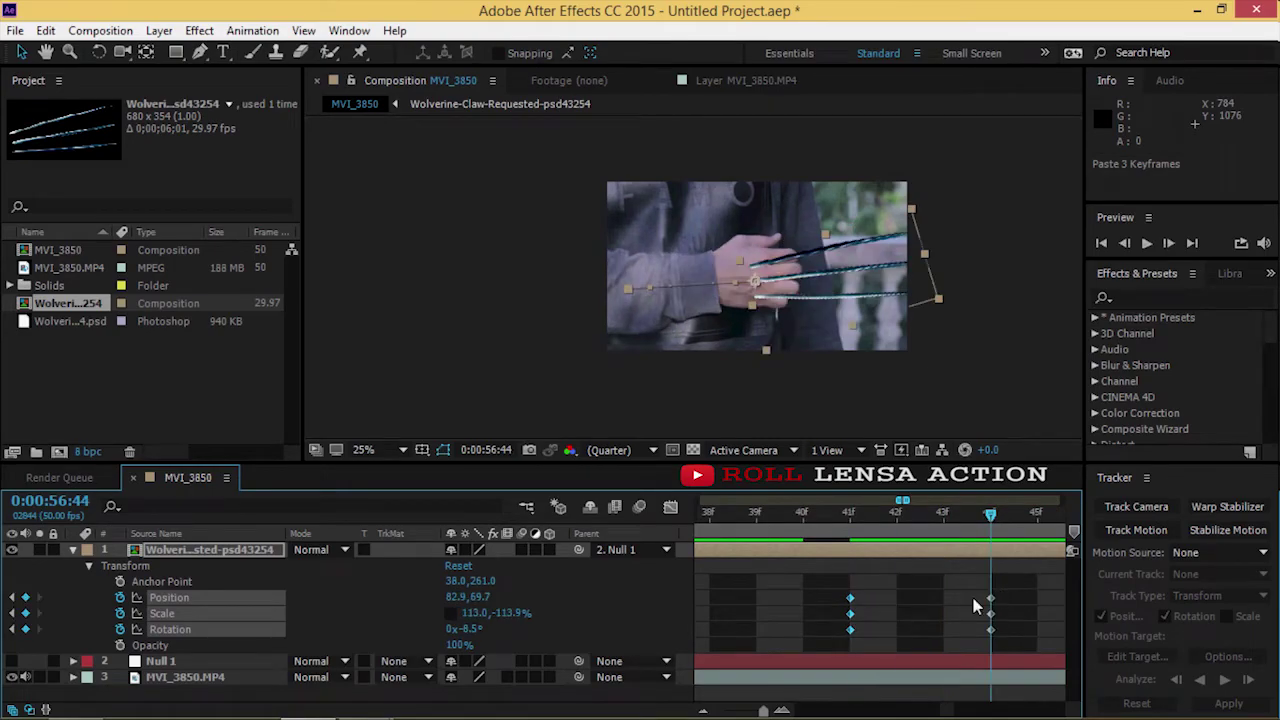
key("Page_Down")
key("Page_Down")
left_click_drag(995, 601, 920, 649)
key("ctrl+x")
key("ctrl+v")
key("Page_Down")
key("Page_Down")
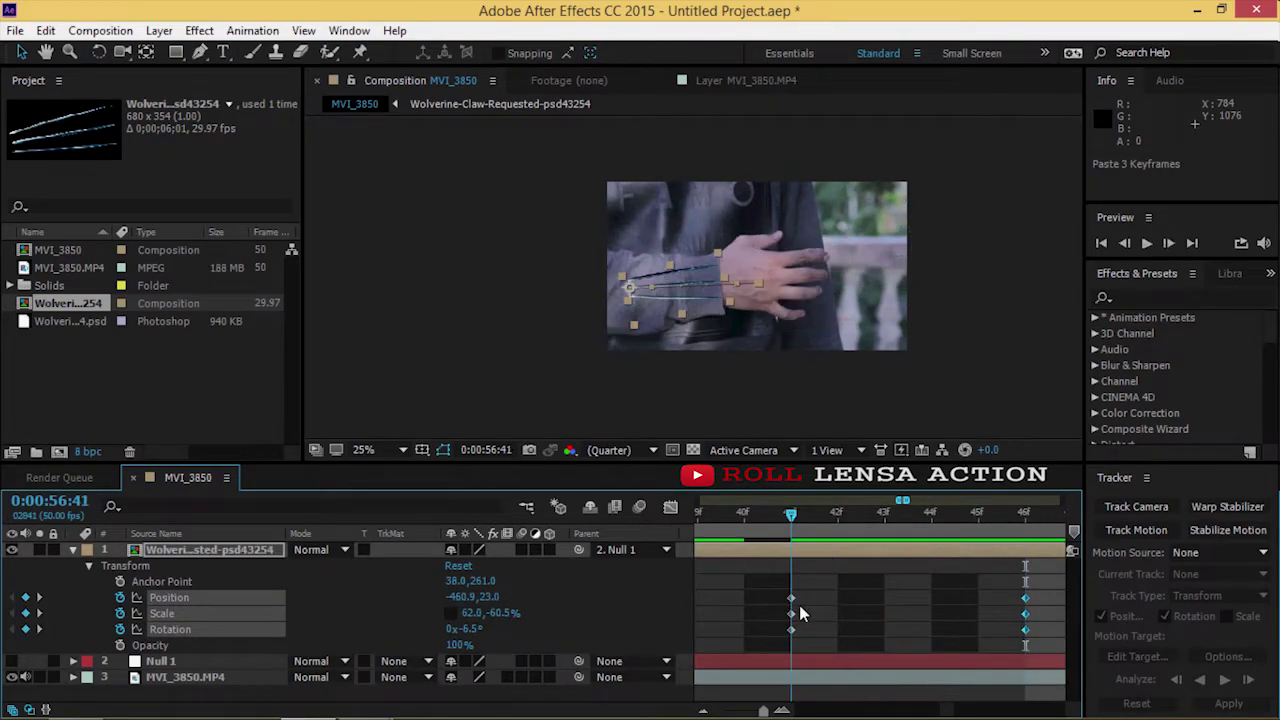
key("Page_Down")
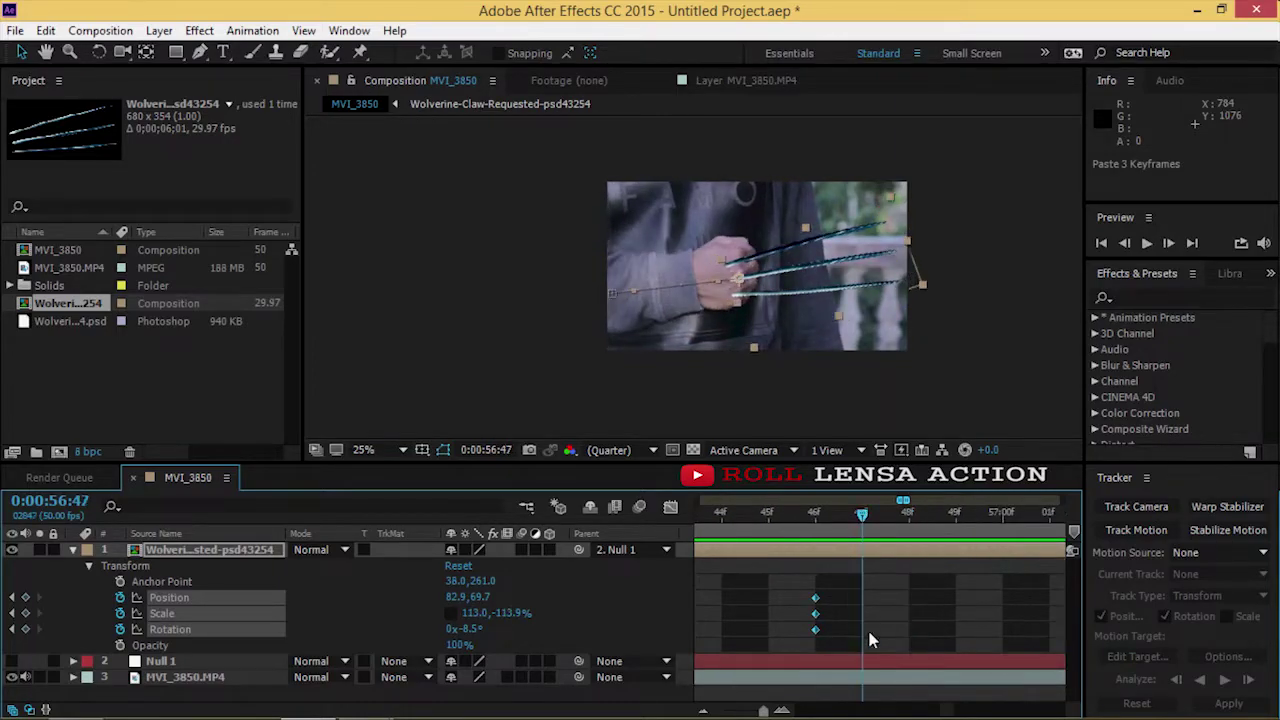
left_click_drag(790, 587, 852, 648)
- Paste the small claw pose keyframes at frame 43 and preview the retimed animation
key("alt+Right")
key("alt+Right")
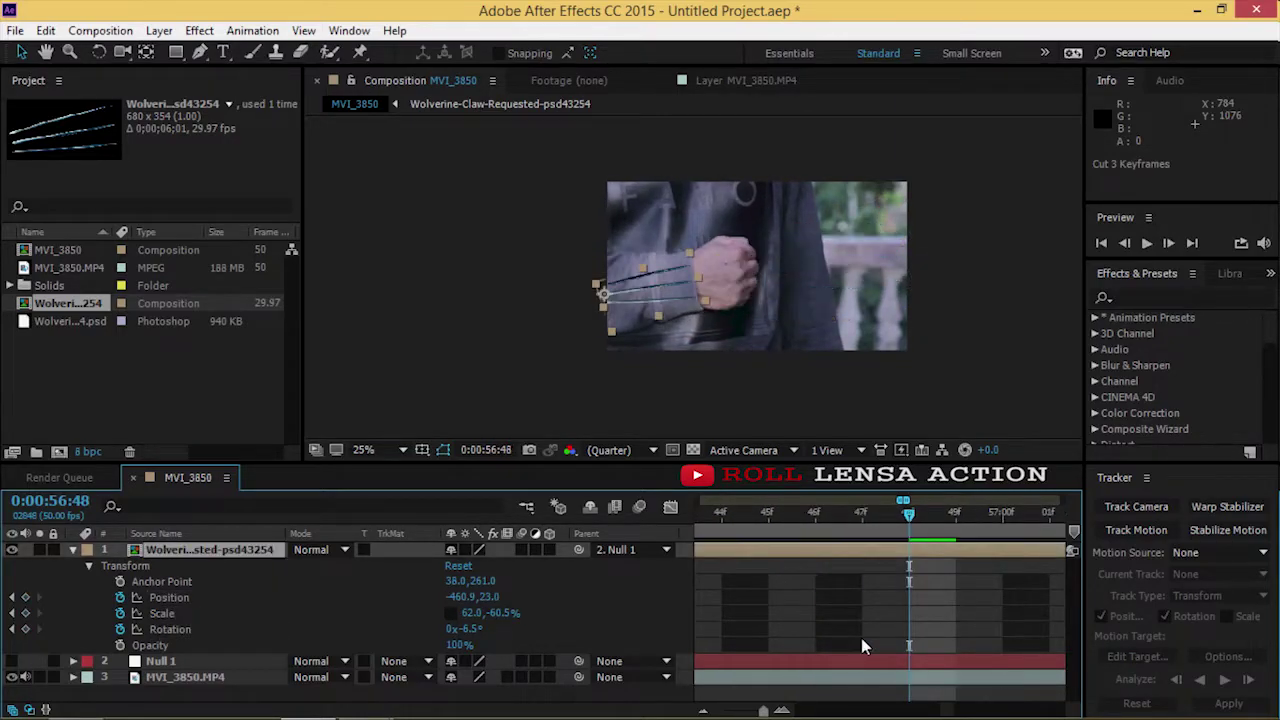
key("Page_Up")
key("Page_Up")
key("Page_Up")
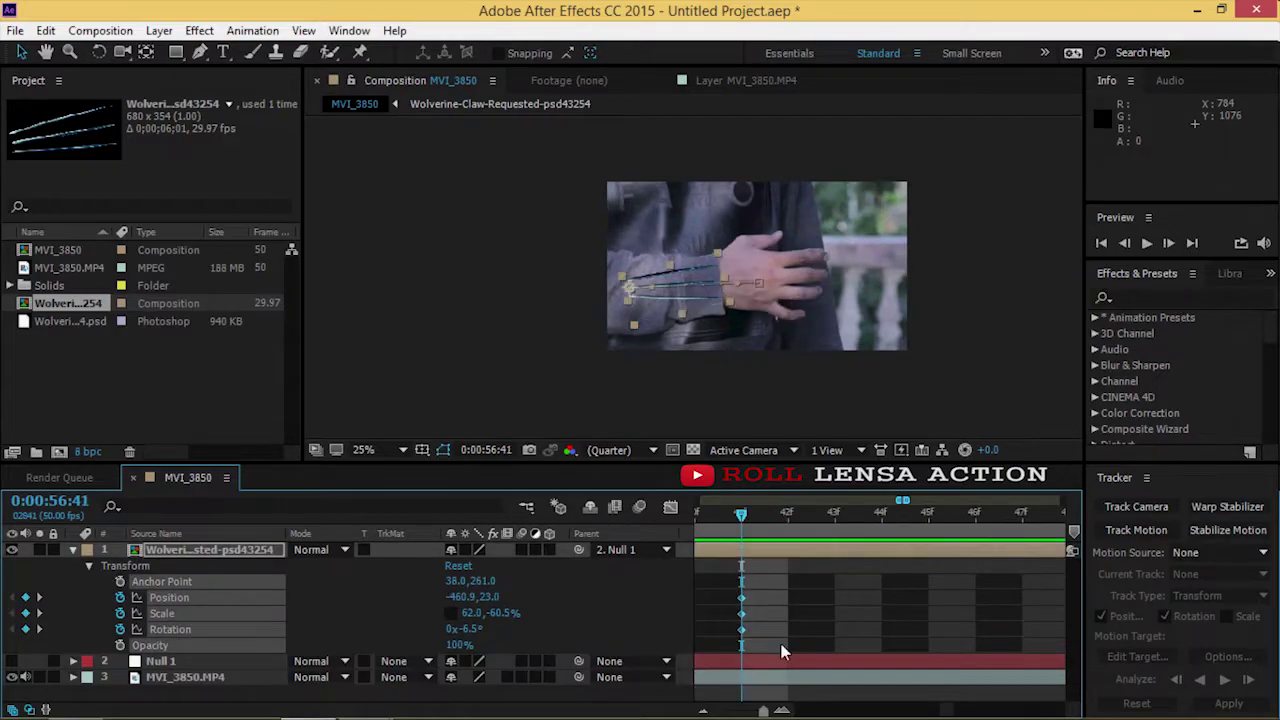
key("ctrl+x")
key("space")
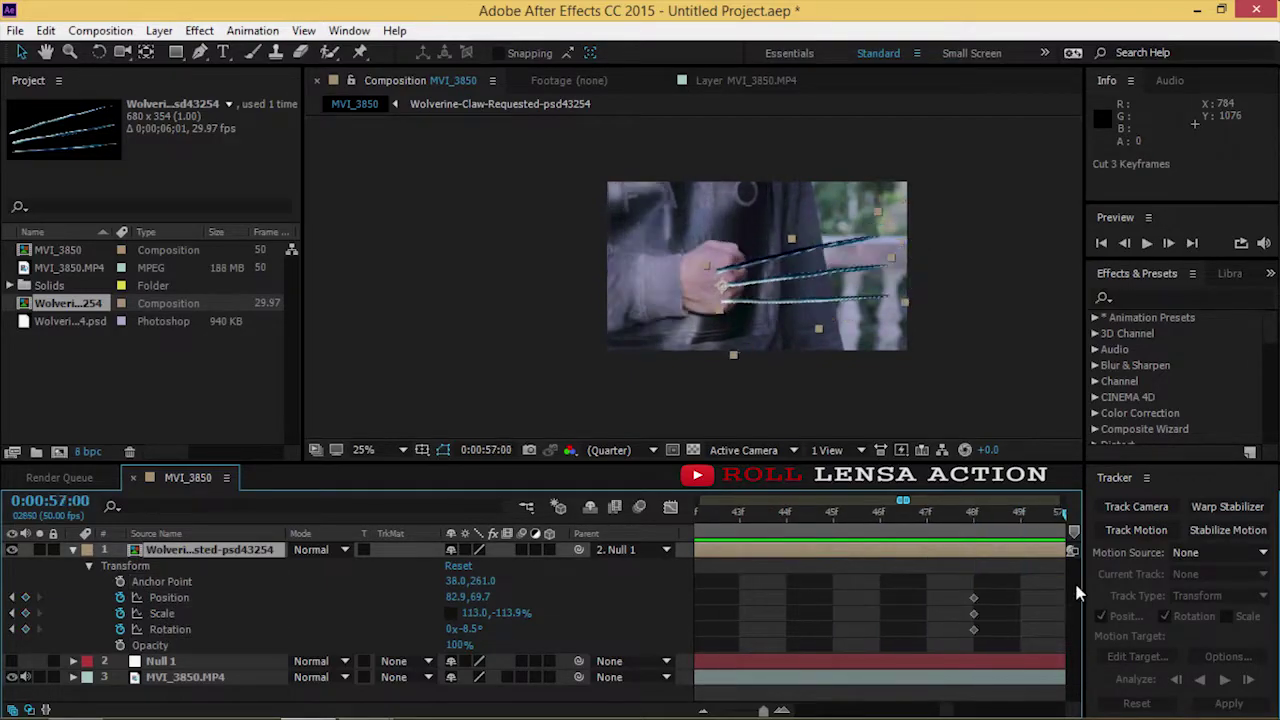
key("space")
key("ctrl+z")
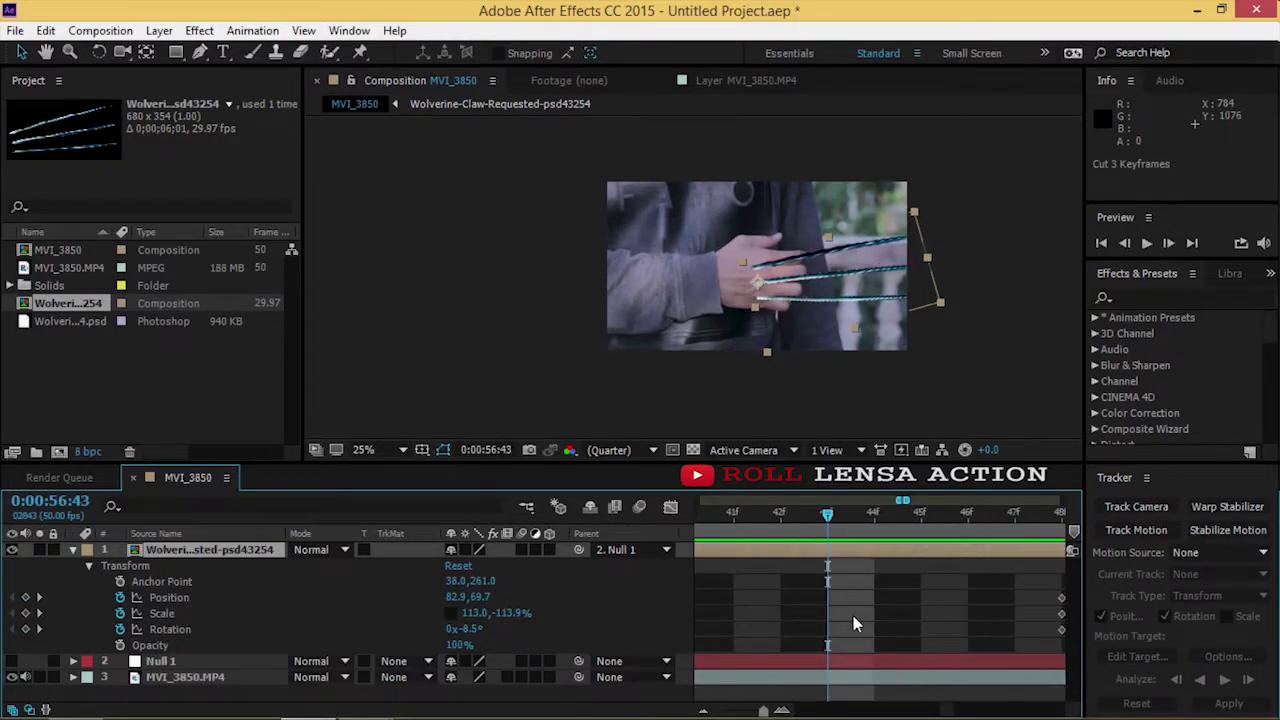
key("ctrl+v")
key("space")
key("space")
left_click(72, 550)
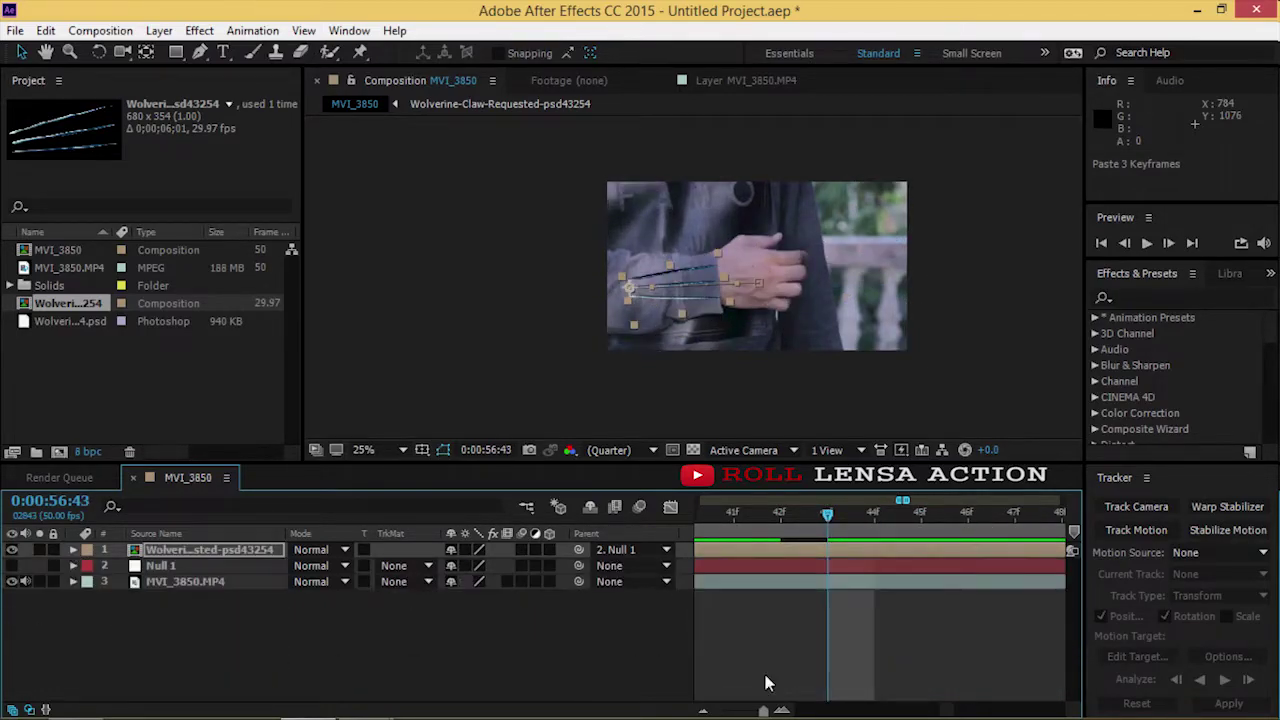
- Zoom the timeline out, jump to 0:00:56:08 and preview the claws emerging at 50% view
left_click_drag(765, 710, 722, 710)
left_click(900, 516)
left_click(902, 513)
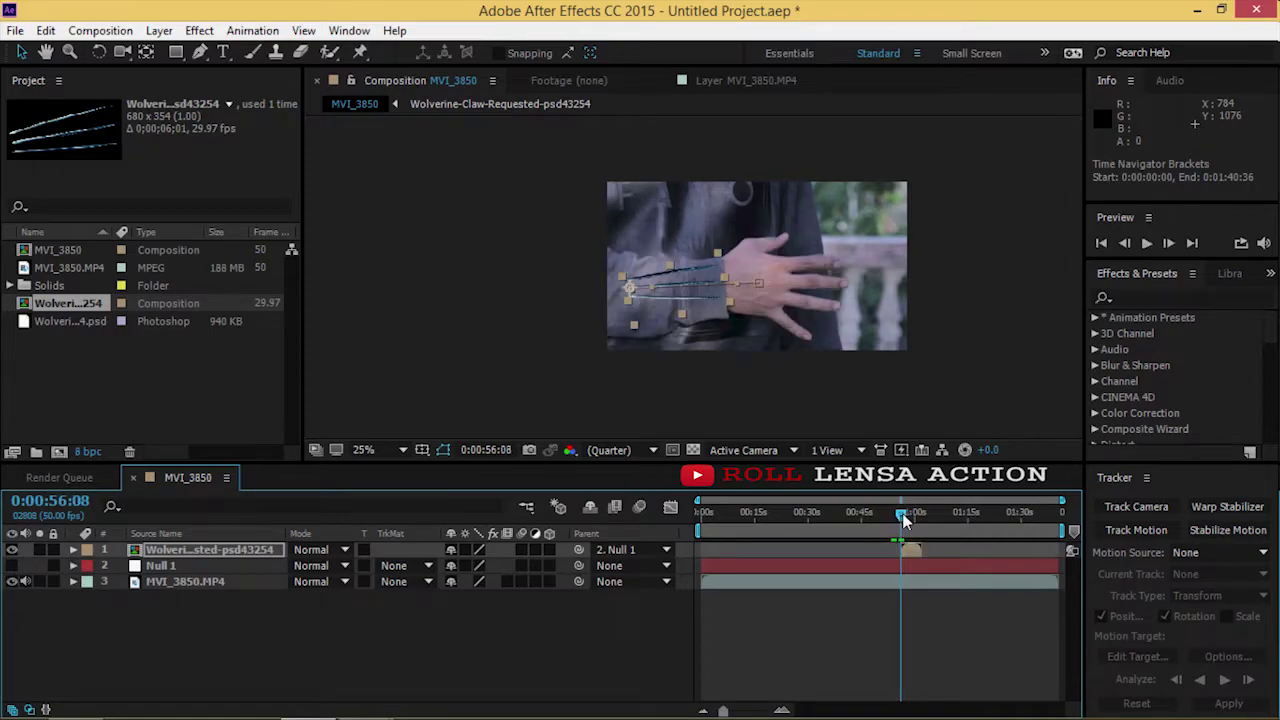
scroll(800, 325, "up", 2)
key("space")
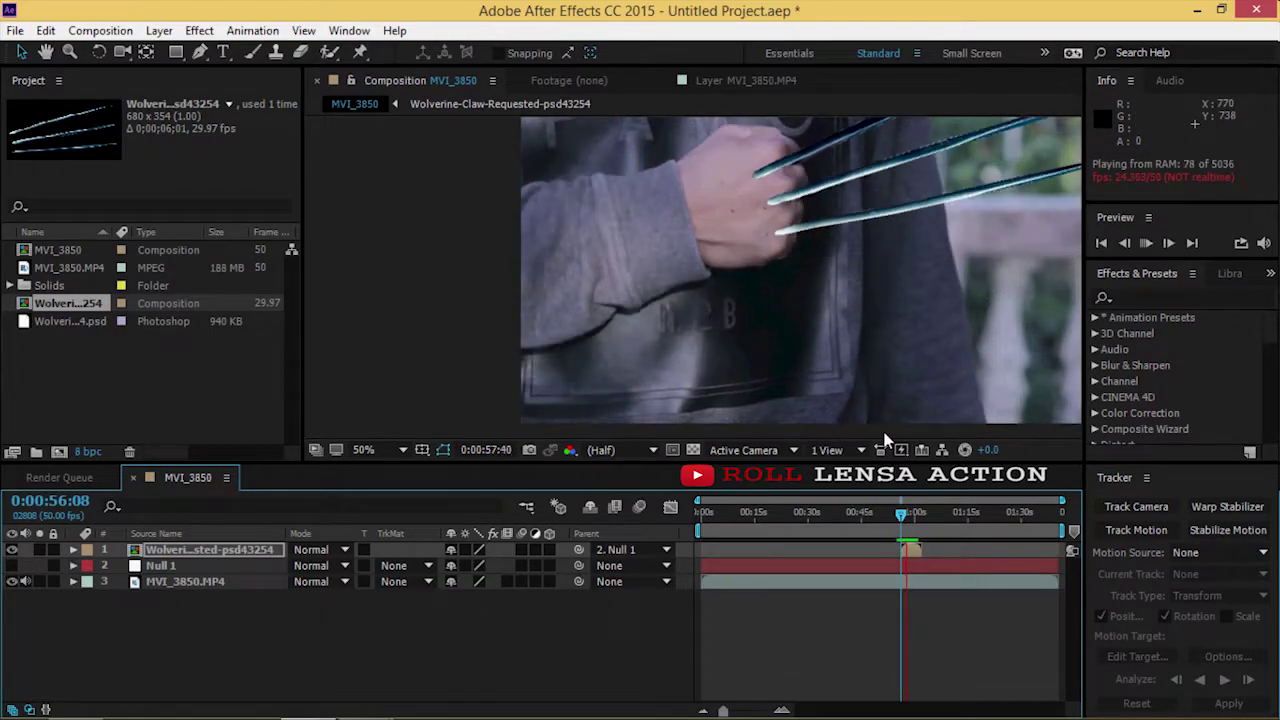
key("space")
left_click(72, 549)
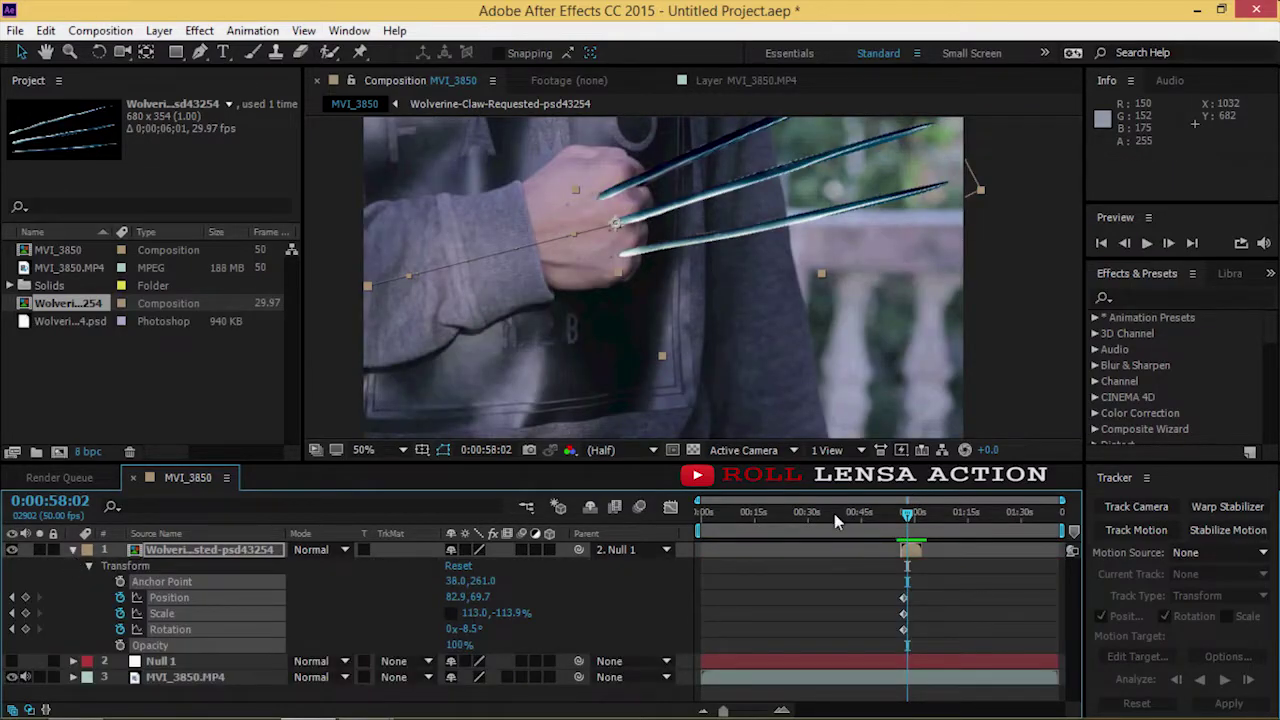
- At 0:00:56:43, refit the claws to position -547.3, 35.9 and scale 62.0, -59.5%
left_click_drag(907, 513, 902, 513)
key("=")
key("semicolon")
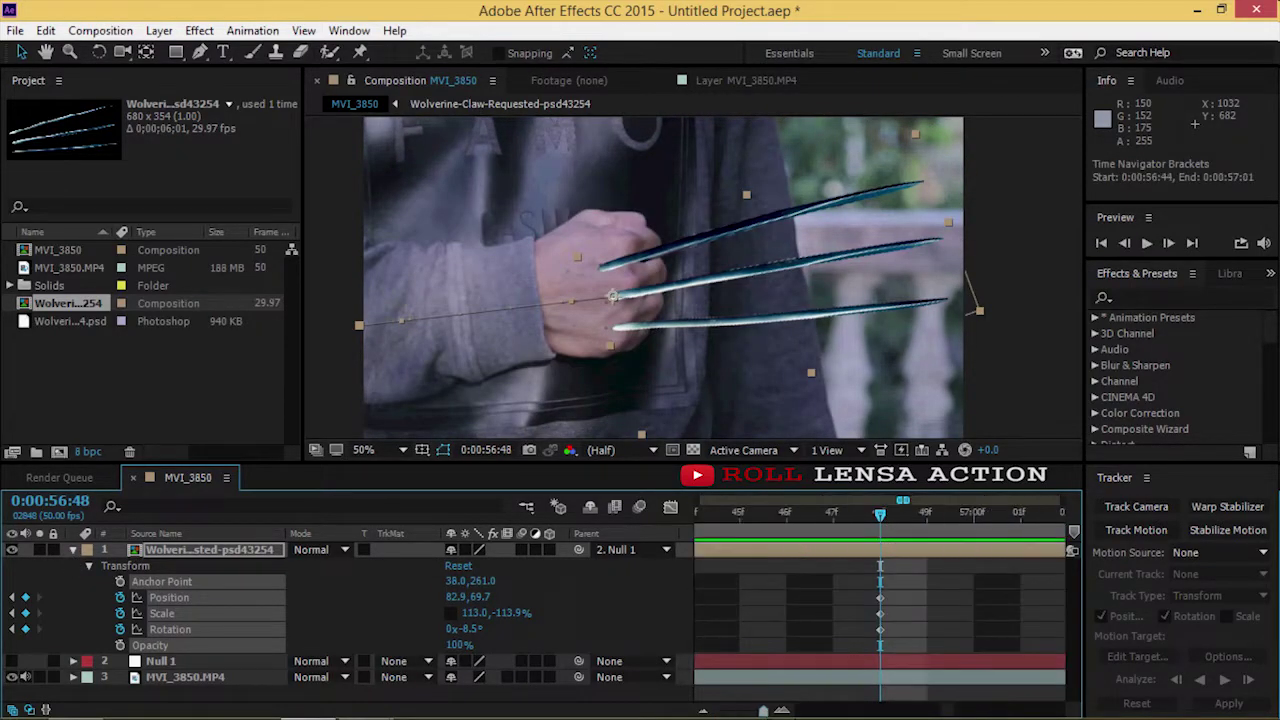
mouse_move(894, 520)
left_mouse_down()
mouse_move(1019, 560)
mouse_move(768, 624)
mouse_move(975, 636)
left_mouse_up()
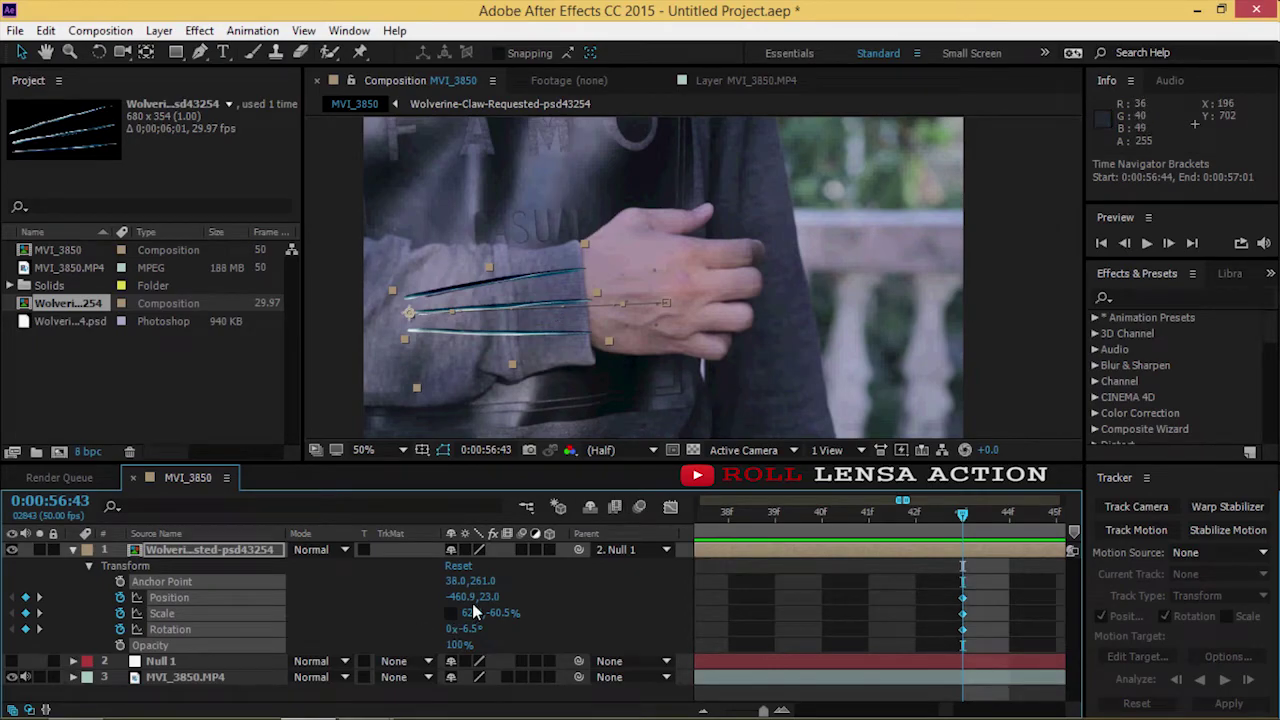
left_click_drag(448, 362, 470, 322)
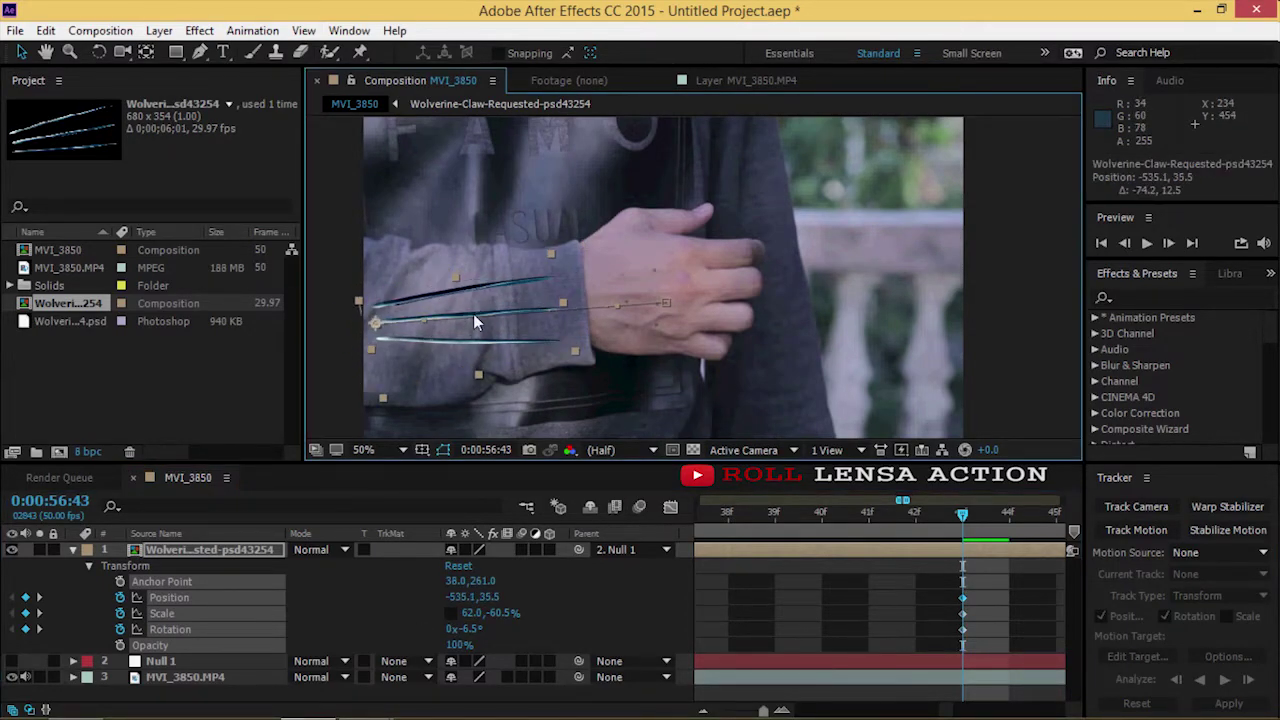
left_click_drag(495, 612, 500, 621)
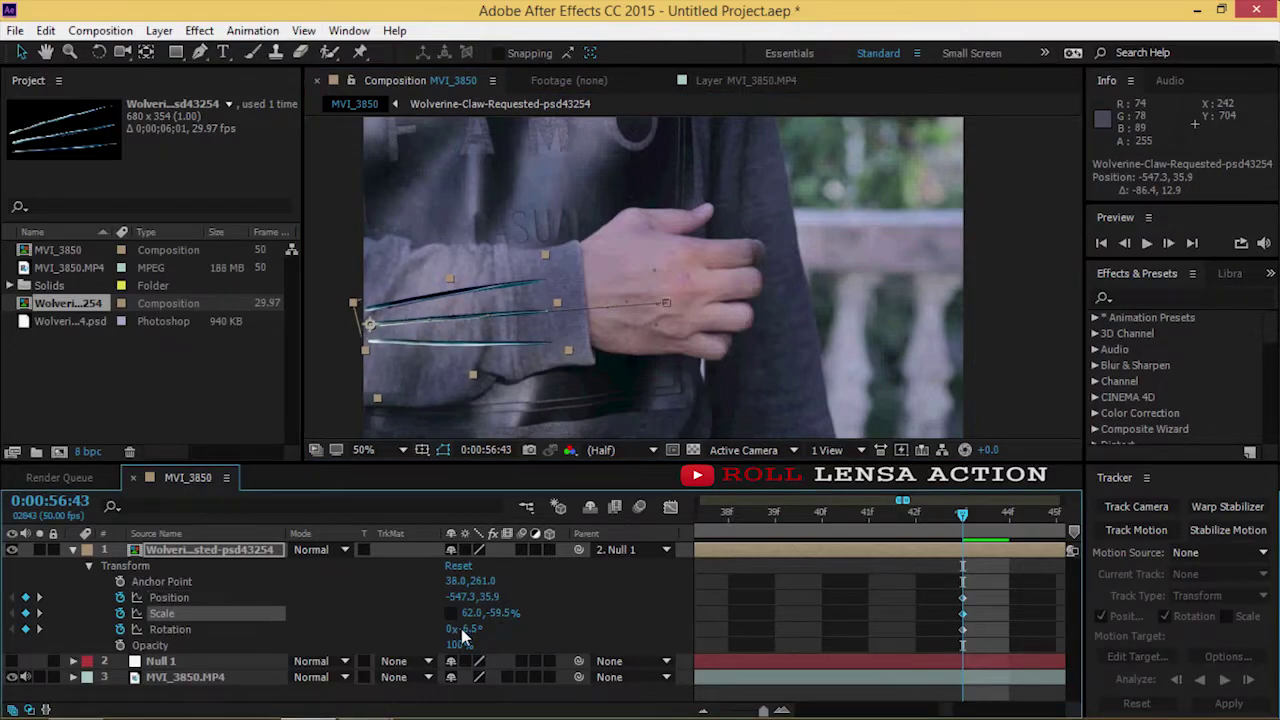
left_click_drag(484, 620, 486, 615)
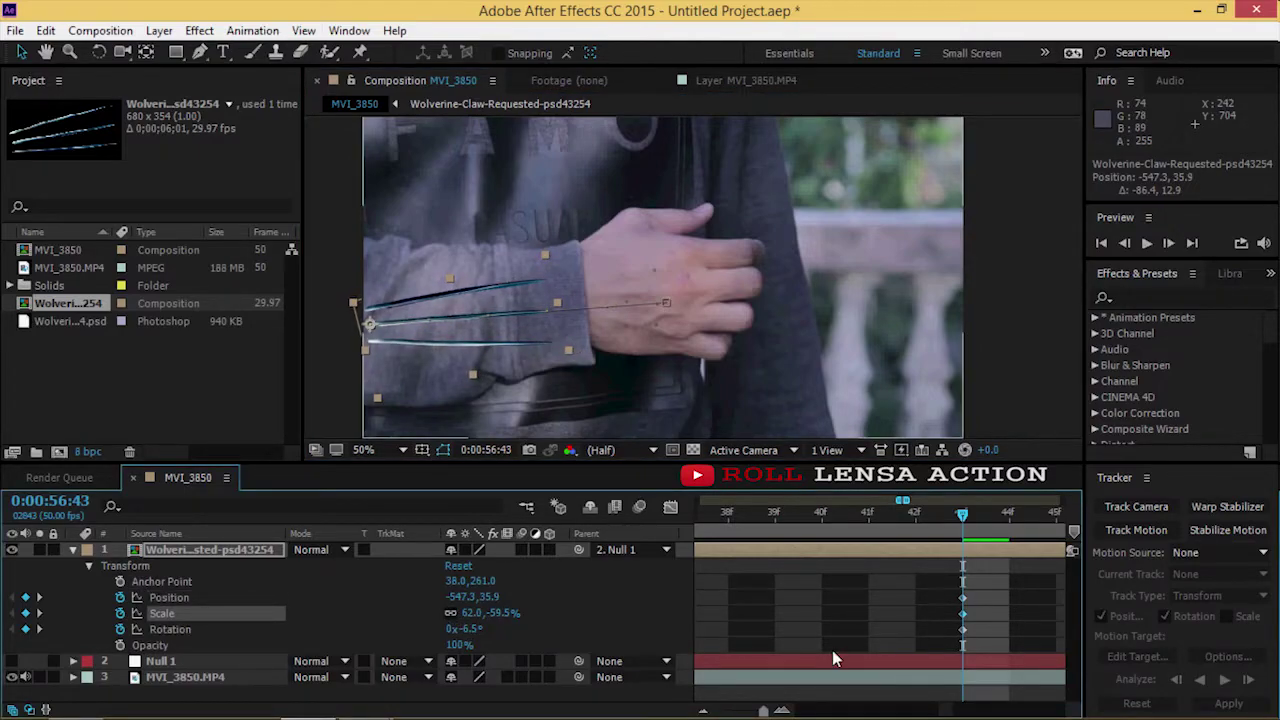
left_click_drag(960, 516, 1050, 546)
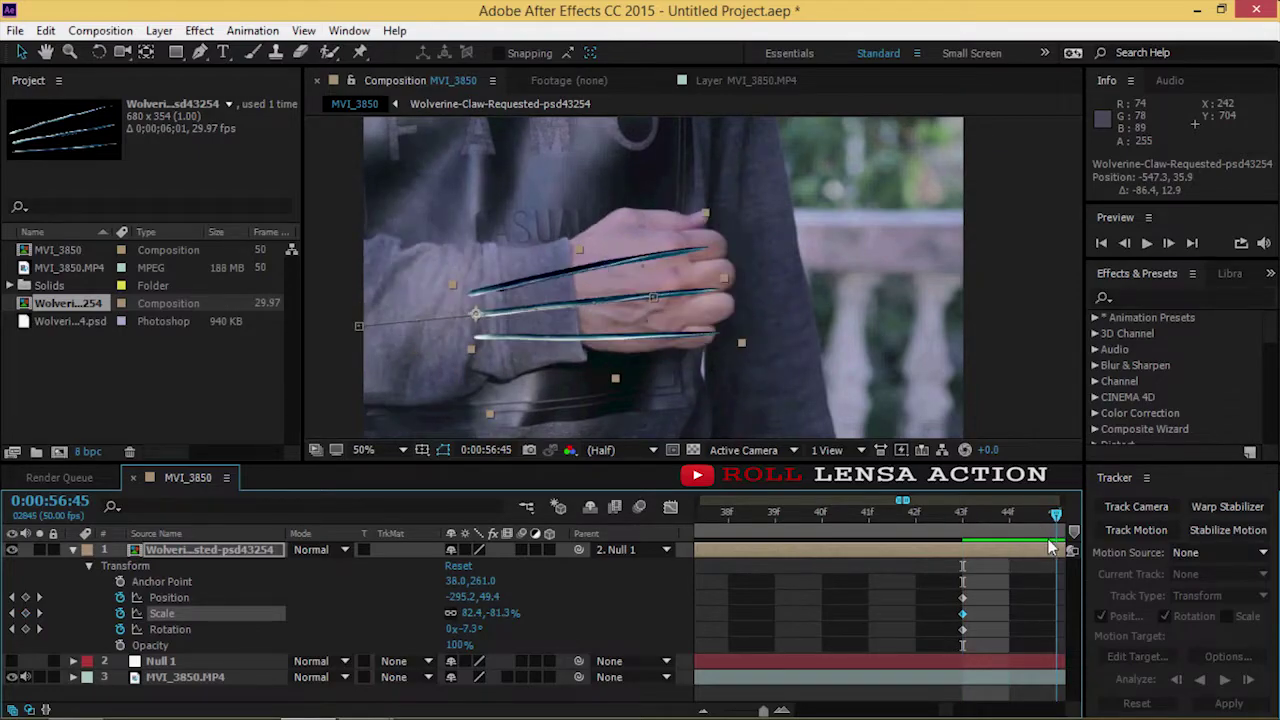
key("Page_Up")
key("Page_Up")
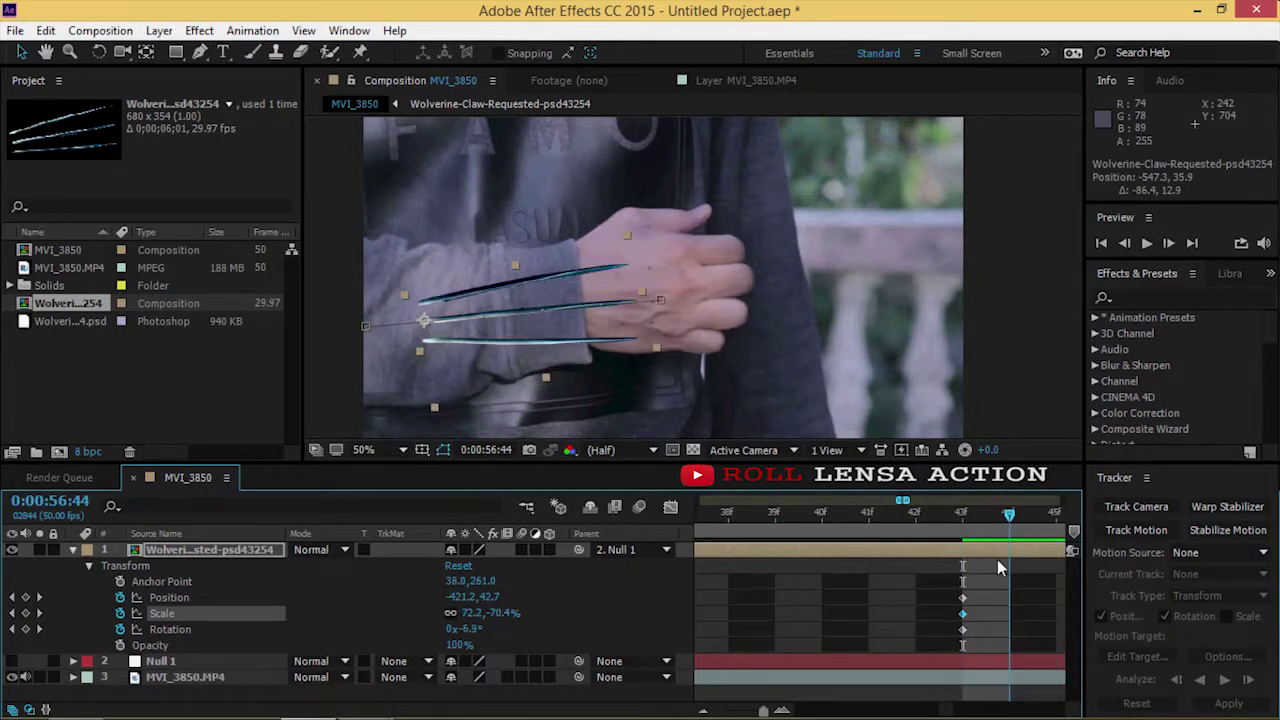
left_click_drag(763, 710, 700, 712)
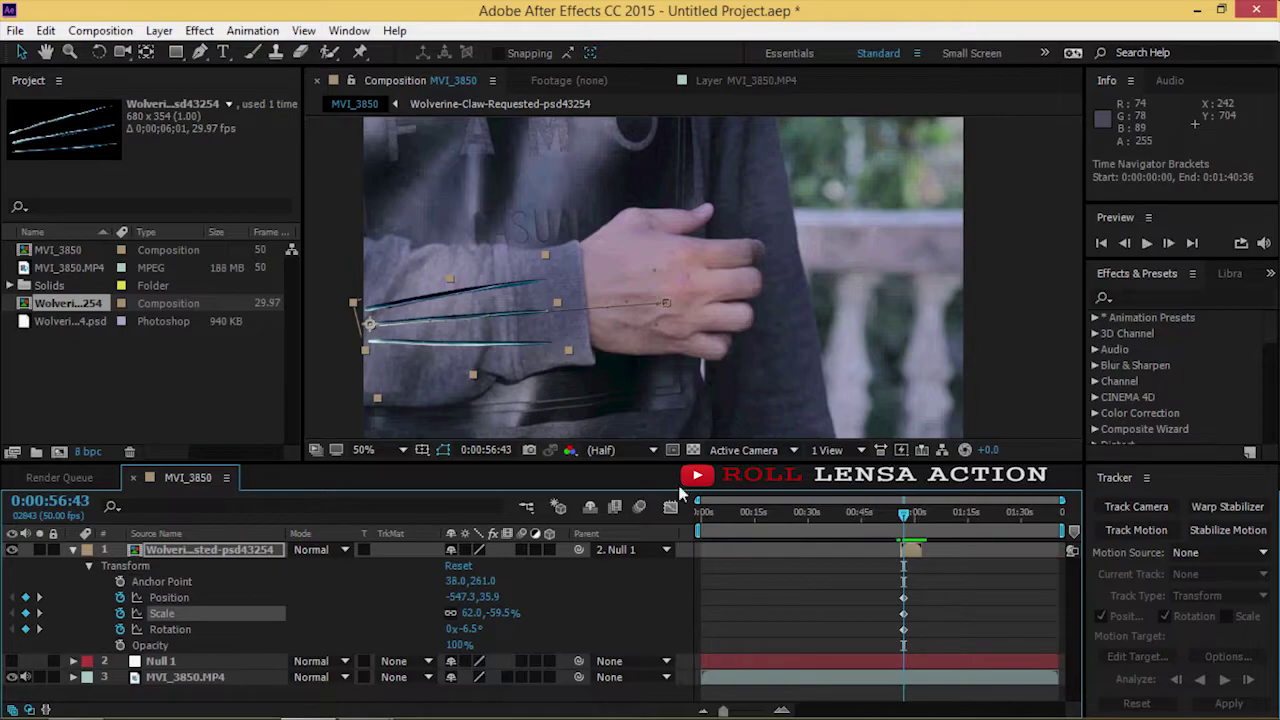
left_click(74, 550)
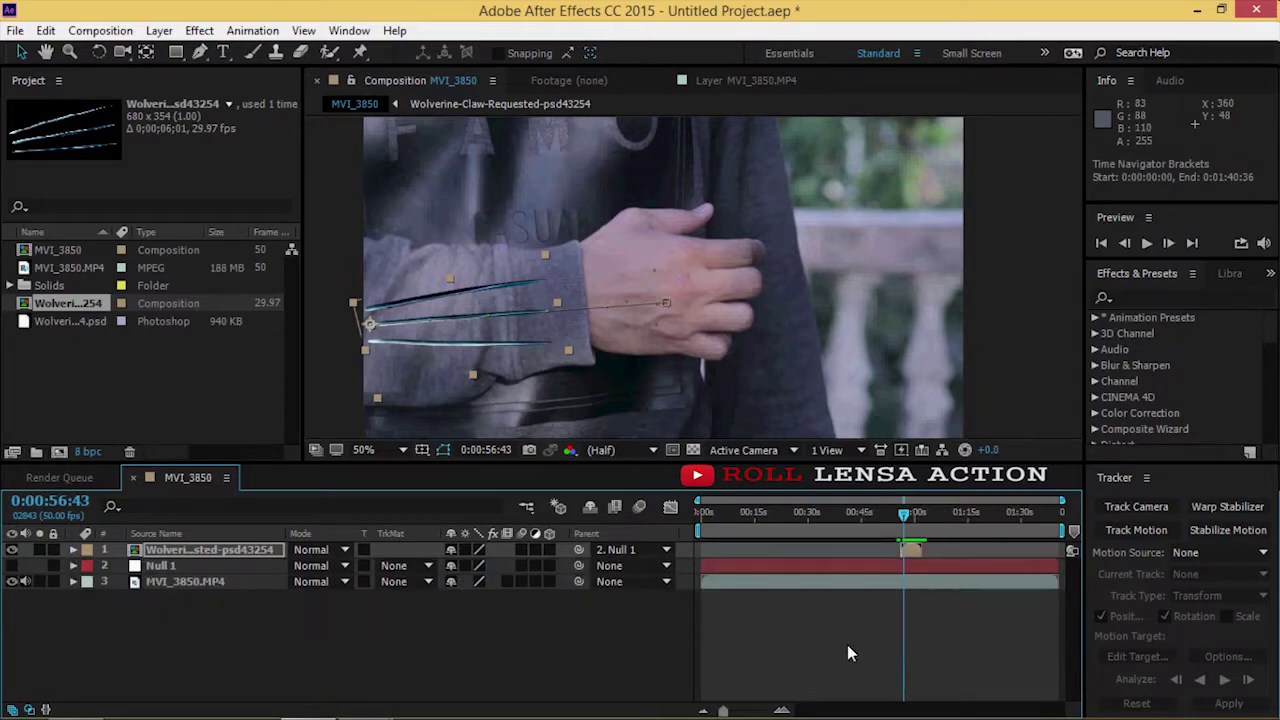
- Scrub through 56:21–58:13 to review the claws and select the hand footage layer
left_click_drag(903, 519, 902, 519)
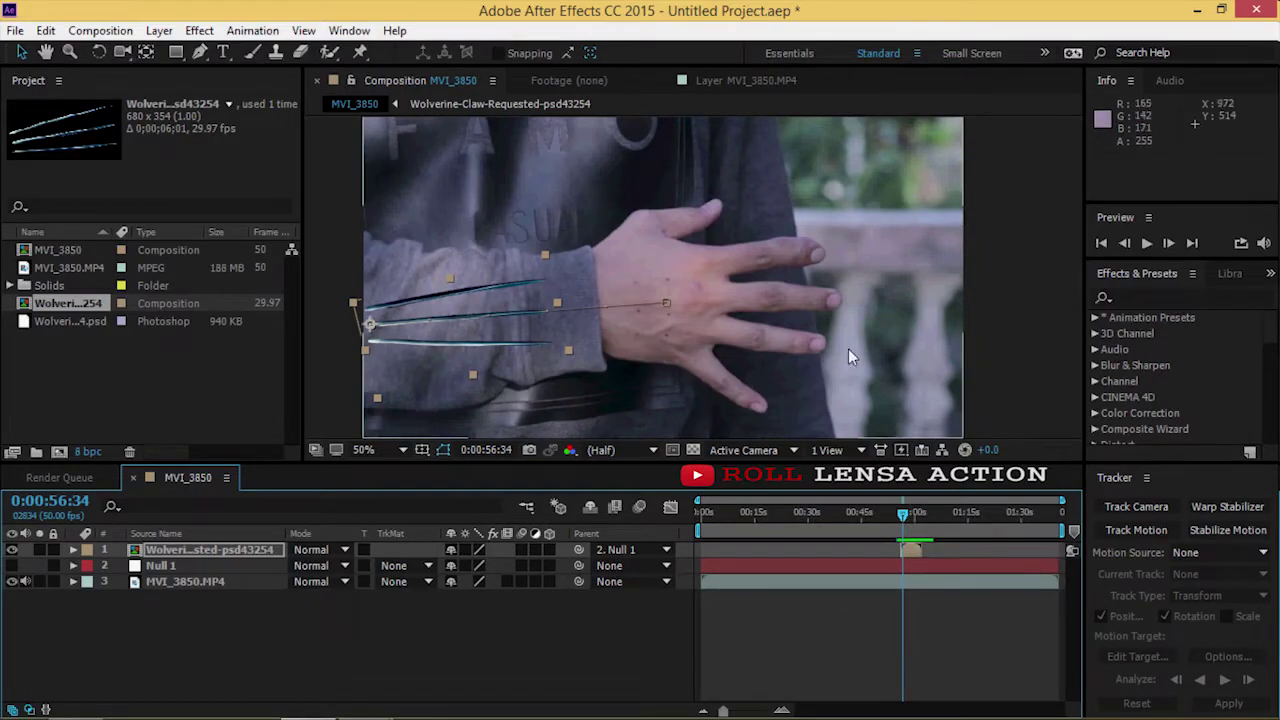
left_click_drag(902, 513, 905, 516)
left_click(875, 380)
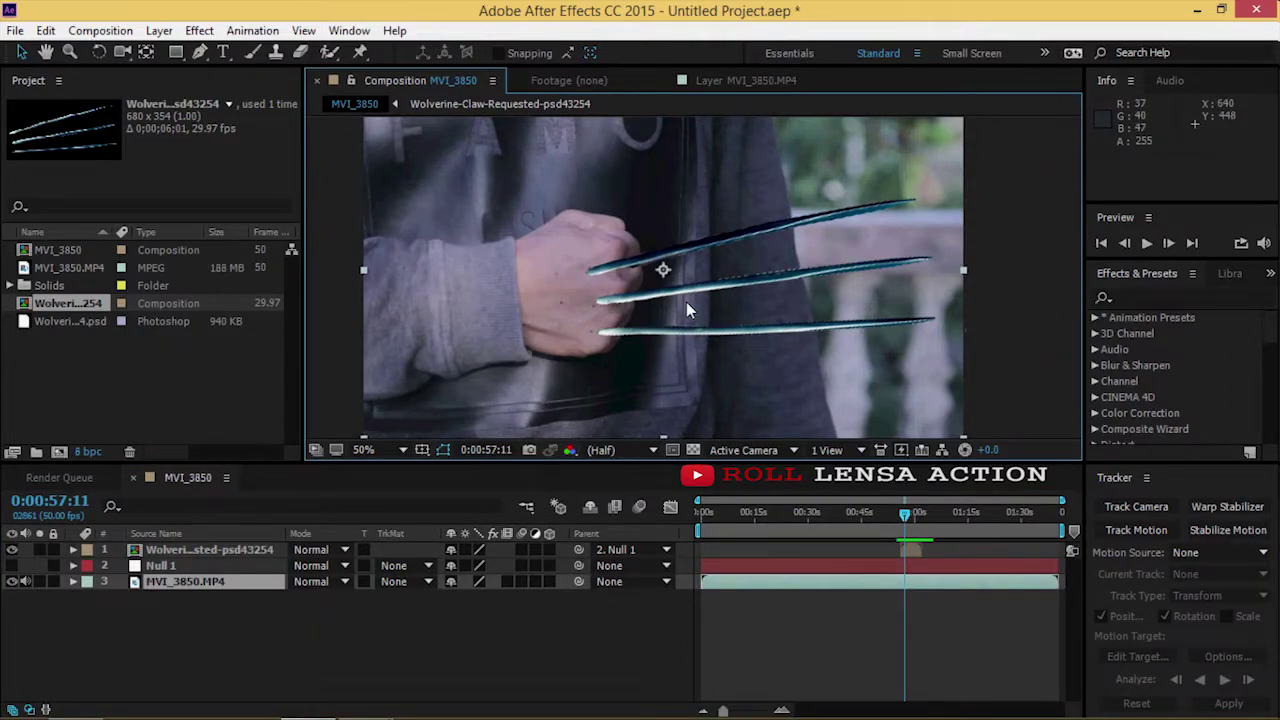
left_click_drag(903, 515, 910, 521)
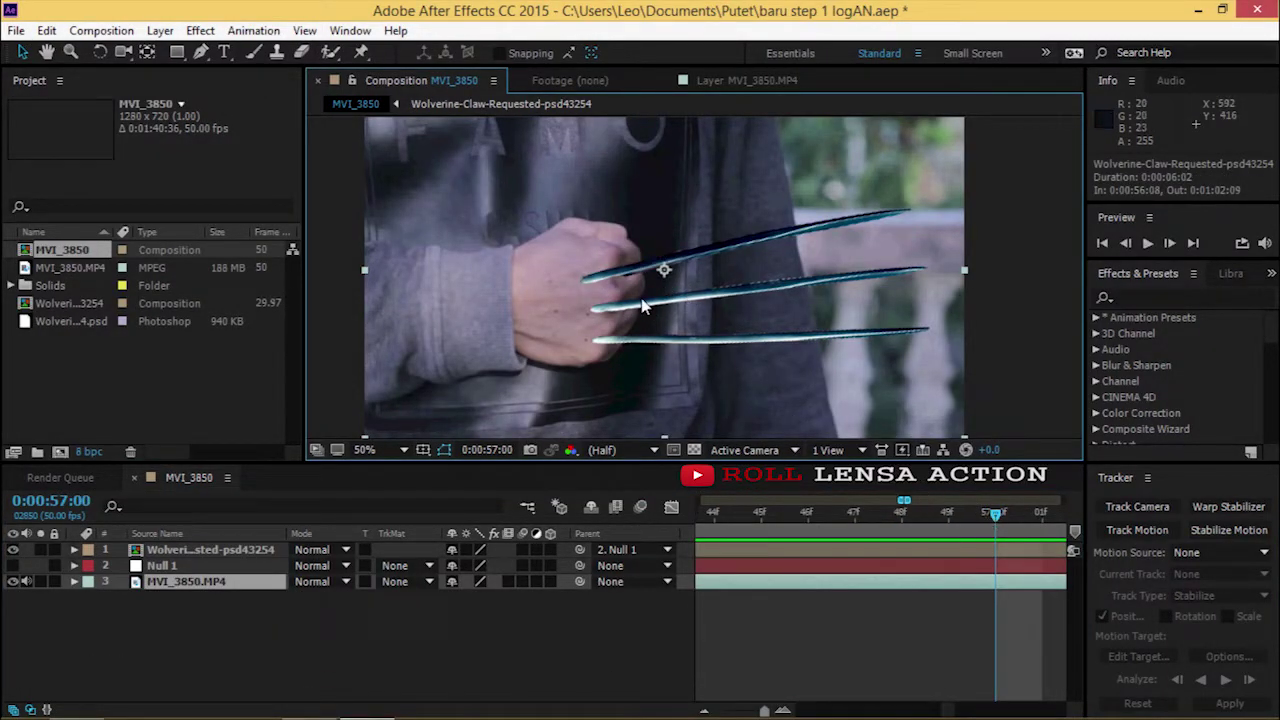
- At the 0:00:56:43 keyframe, enable motion blur on the claw layer and the composition
left_click(74, 550)
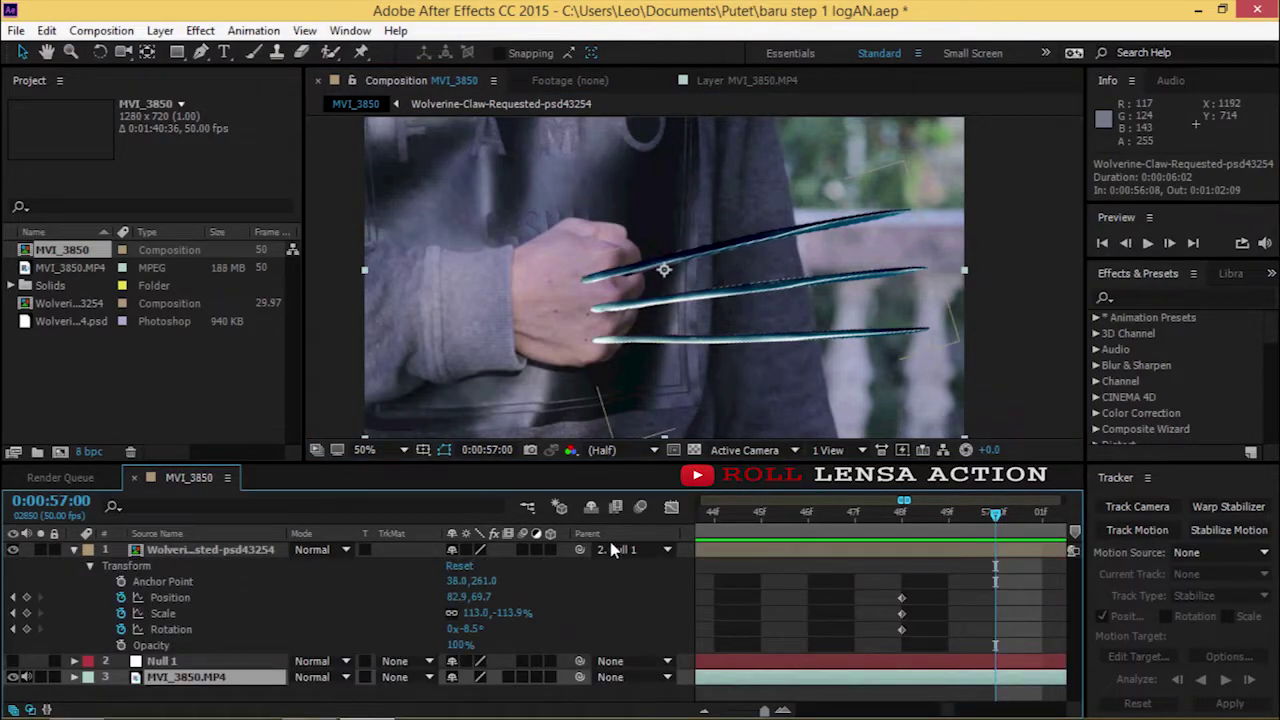
mouse_move(995, 513)
left_mouse_down()
mouse_move(799, 559)
mouse_move(714, 560)
left_mouse_up()
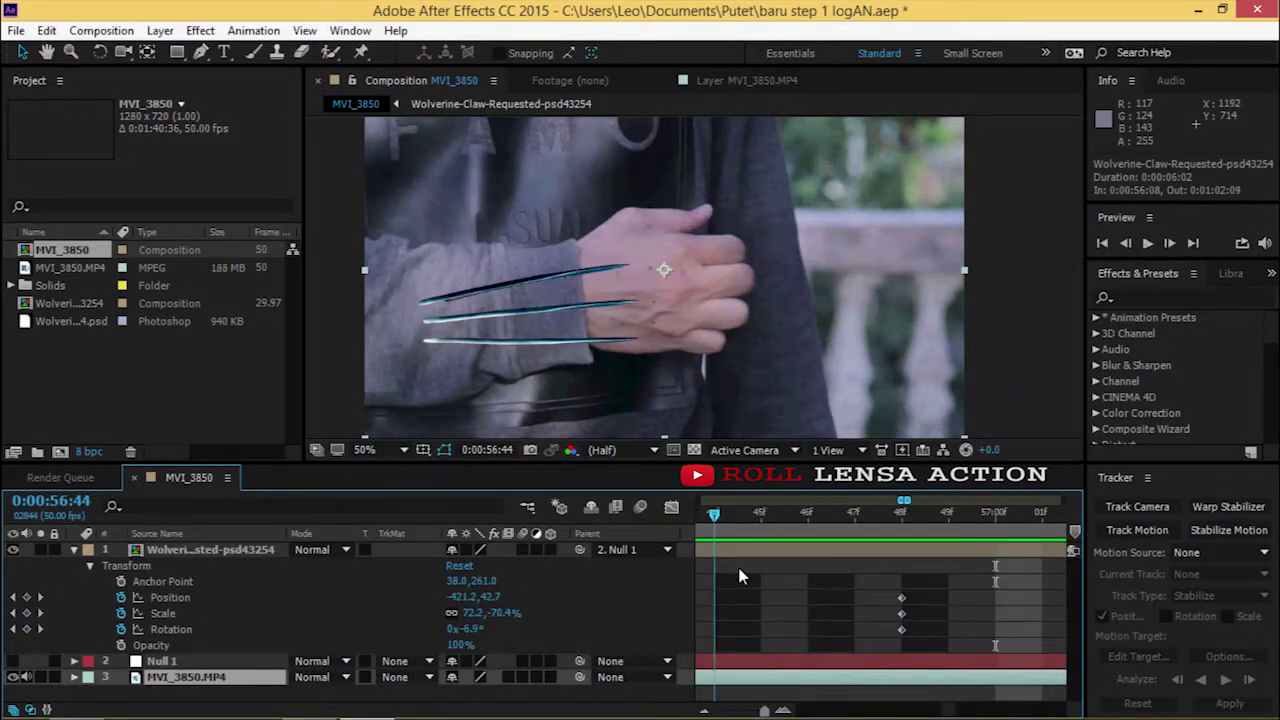
left_click(720, 549)
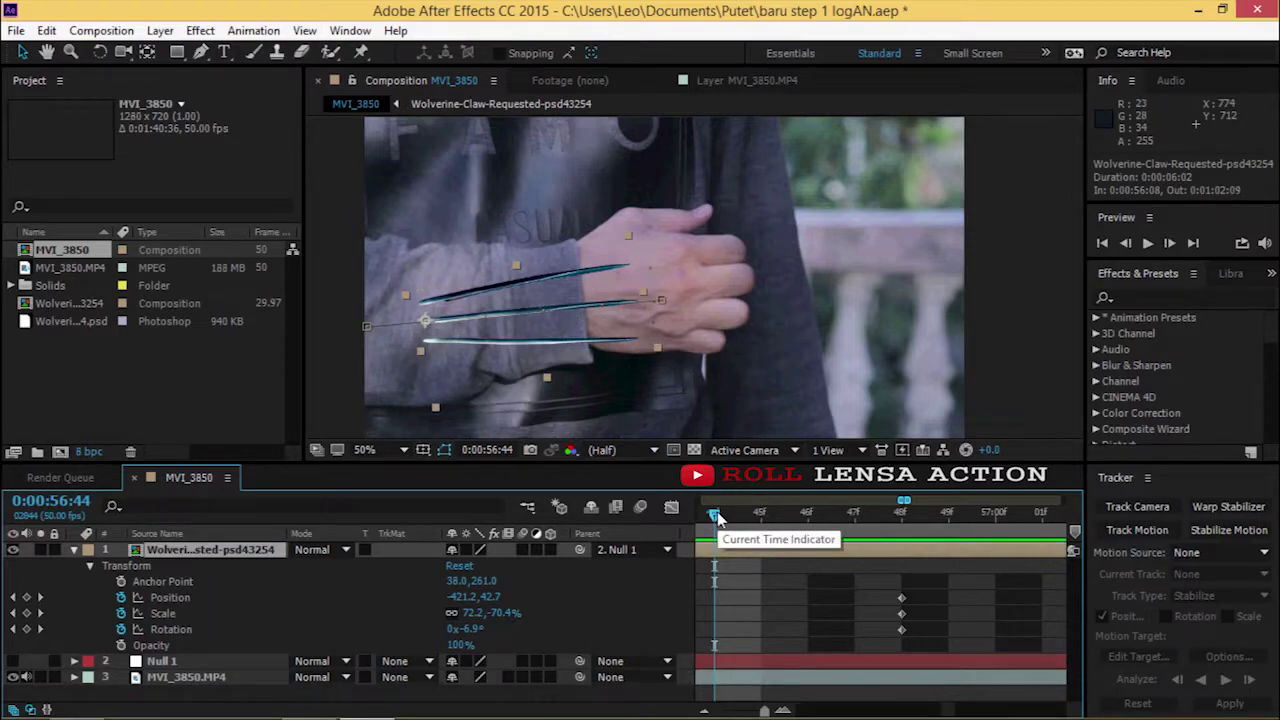
left_click_drag(718, 516, 954, 543)
left_click(523, 549)
left_click(640, 507)
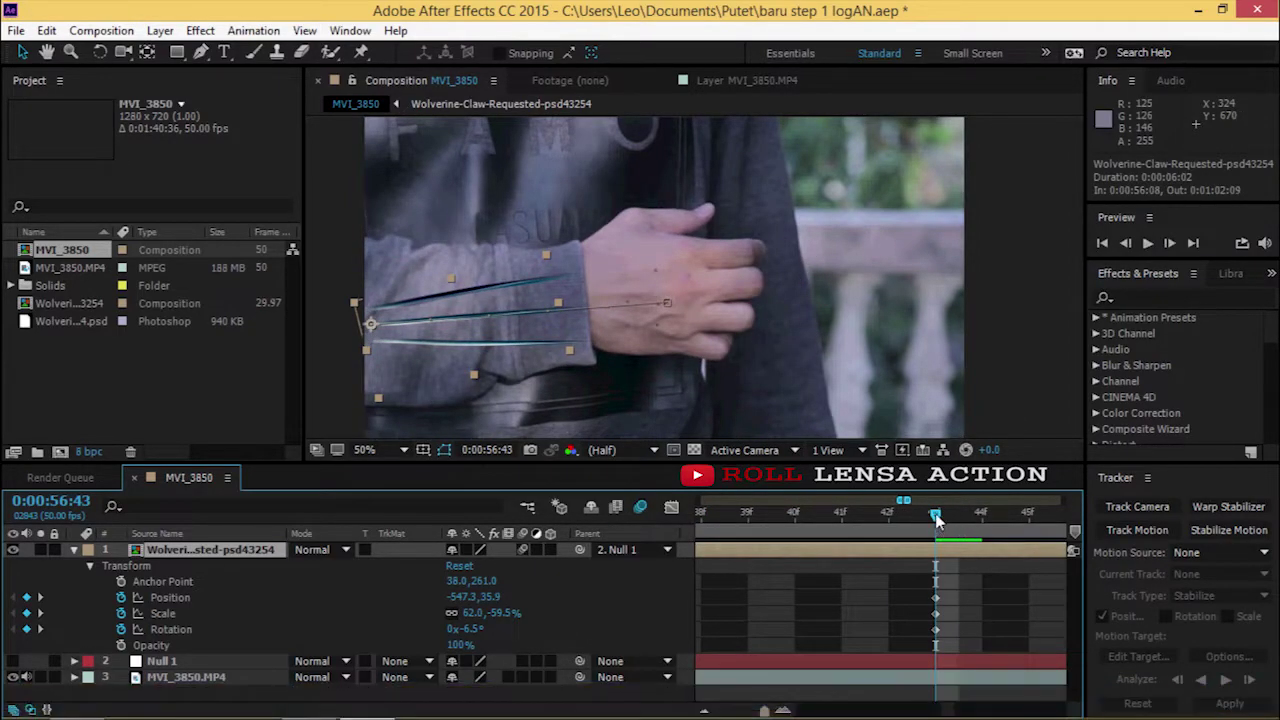
left_click_drag(936, 518, 981, 532)
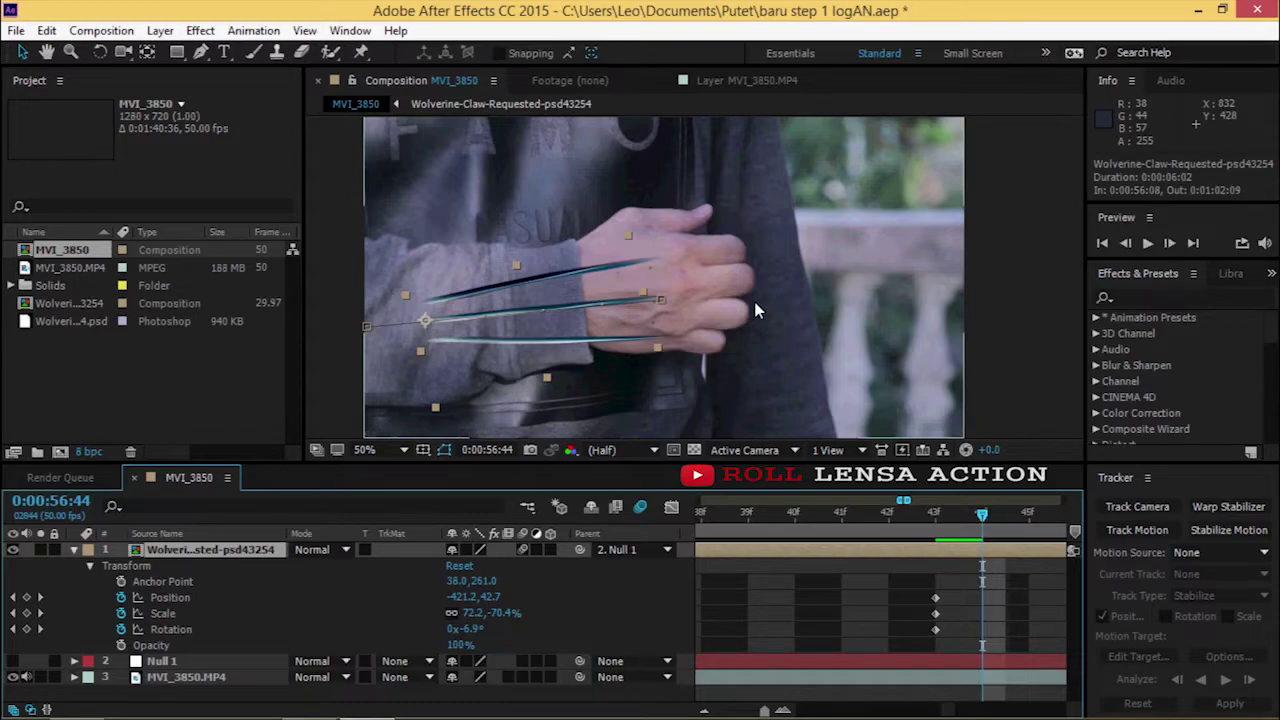
left_click(667, 264)
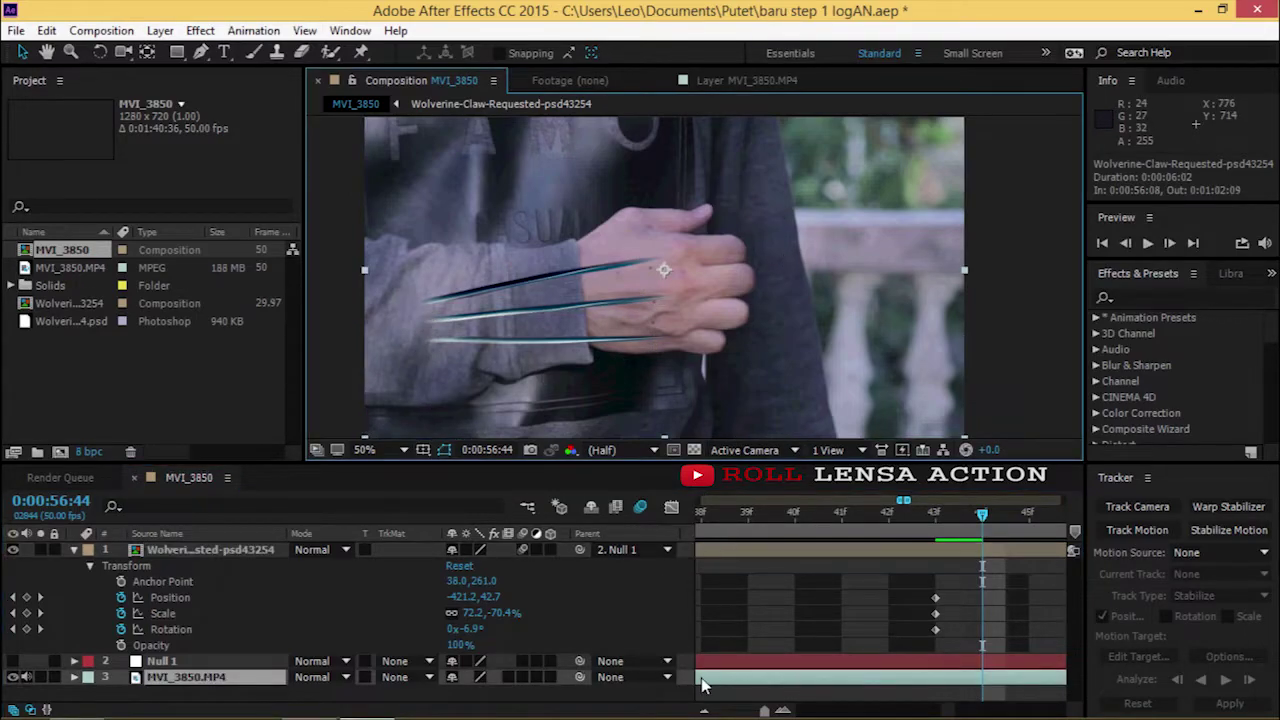
left_click(76, 550)
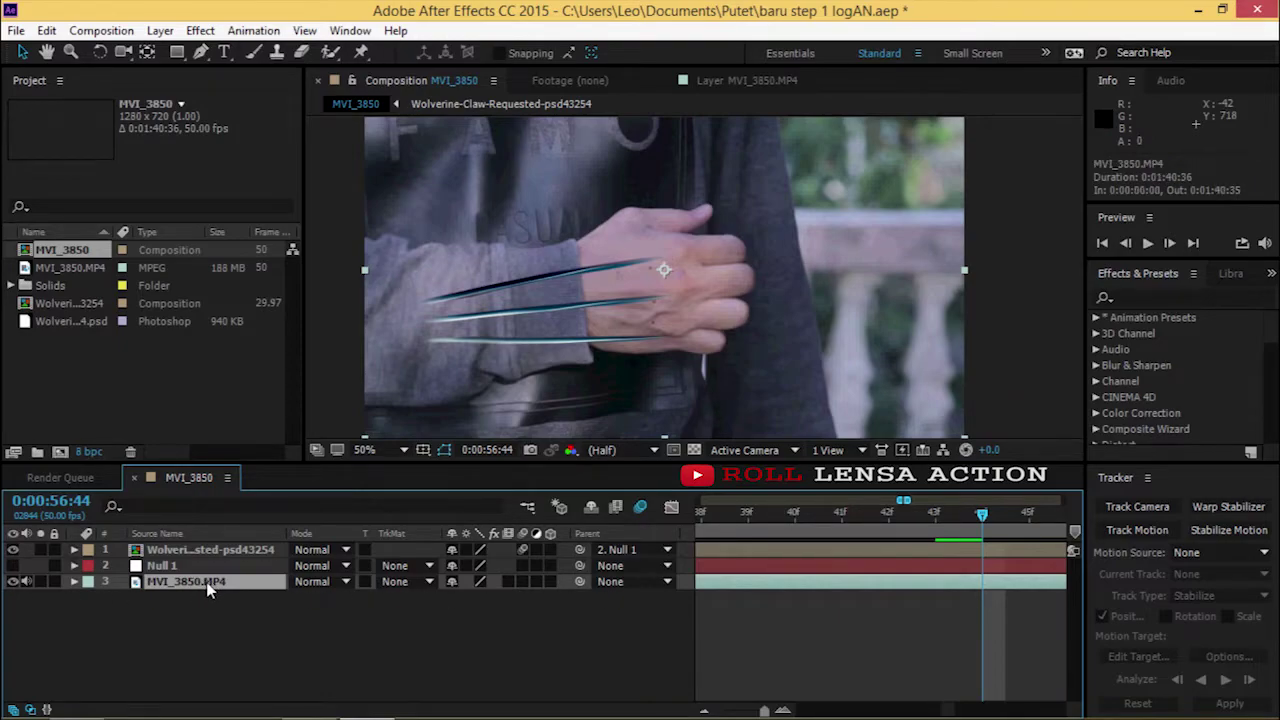
- Duplicate MVI_3850.MP4, move the copy above the claws, and start a Pen mask along the hand's top
key("ctrl+d")
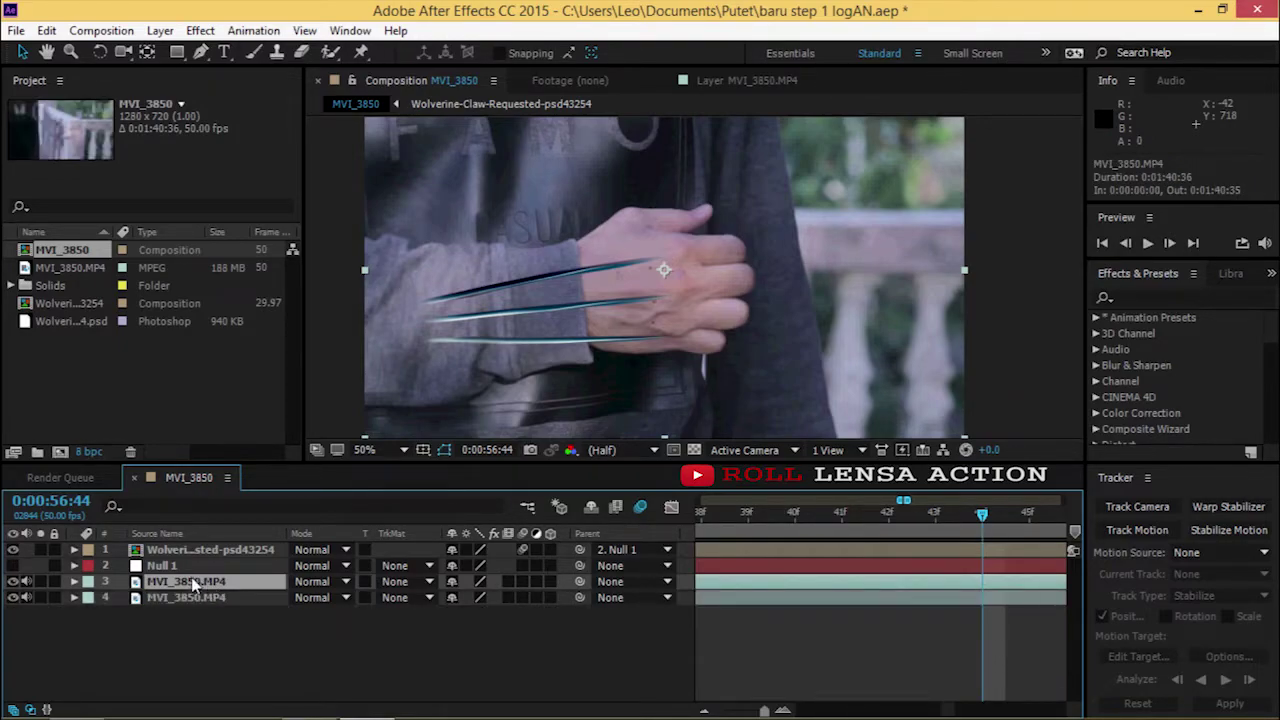
left_click_drag(195, 585, 185, 545)
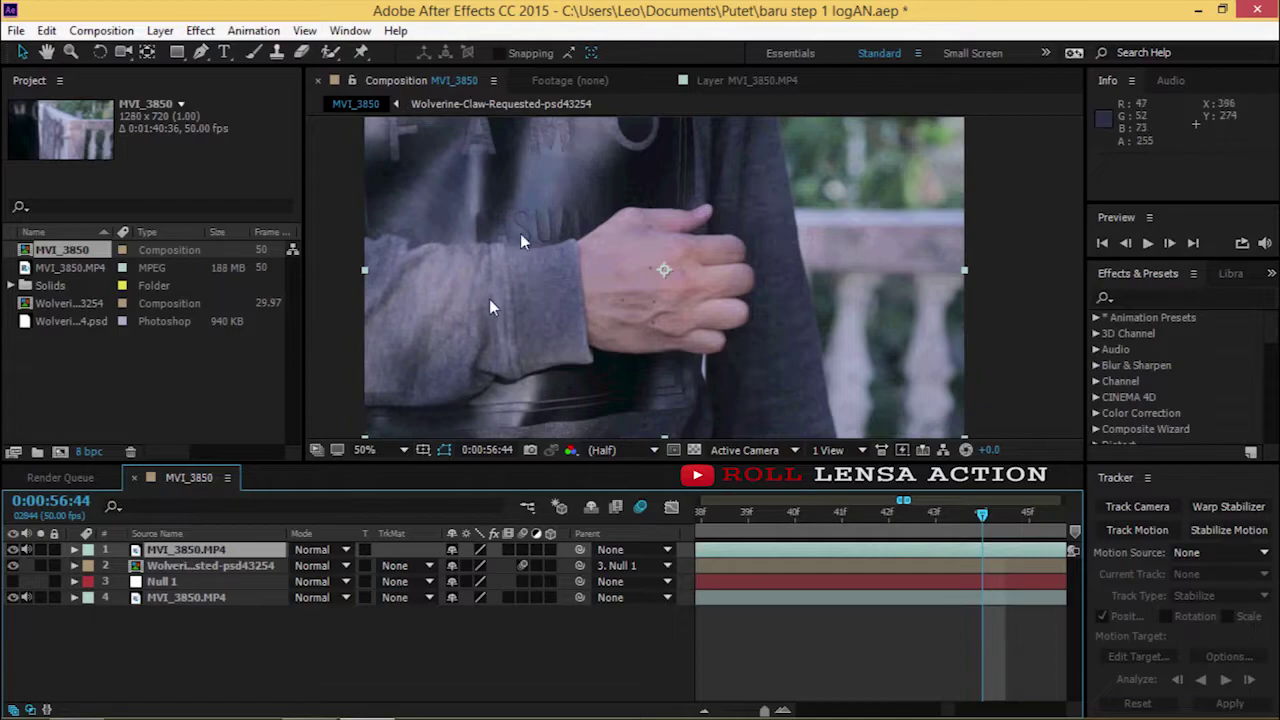
left_click(199, 53)
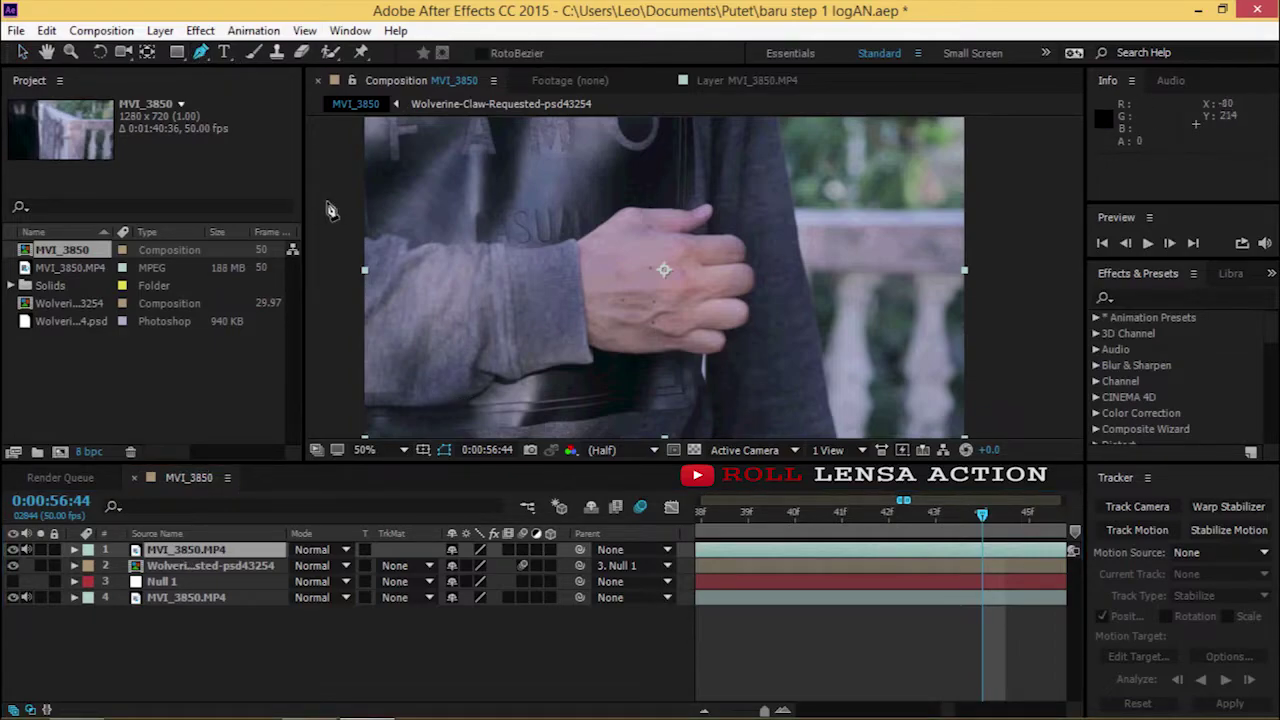
left_click(326, 201)
left_click(481, 215)
left_click(620, 206)
left_click(651, 206)
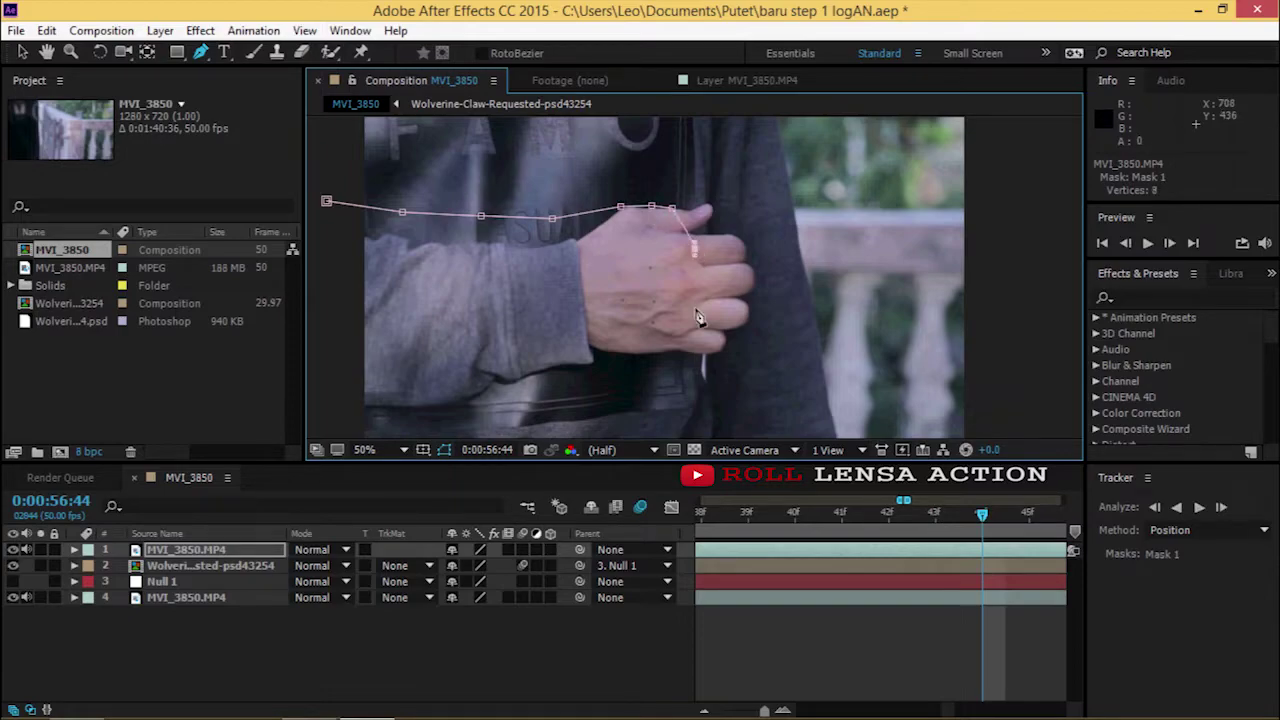
- Trace the mask under the fist and forearm, close it, and reveal the mask path
left_click(681, 351)
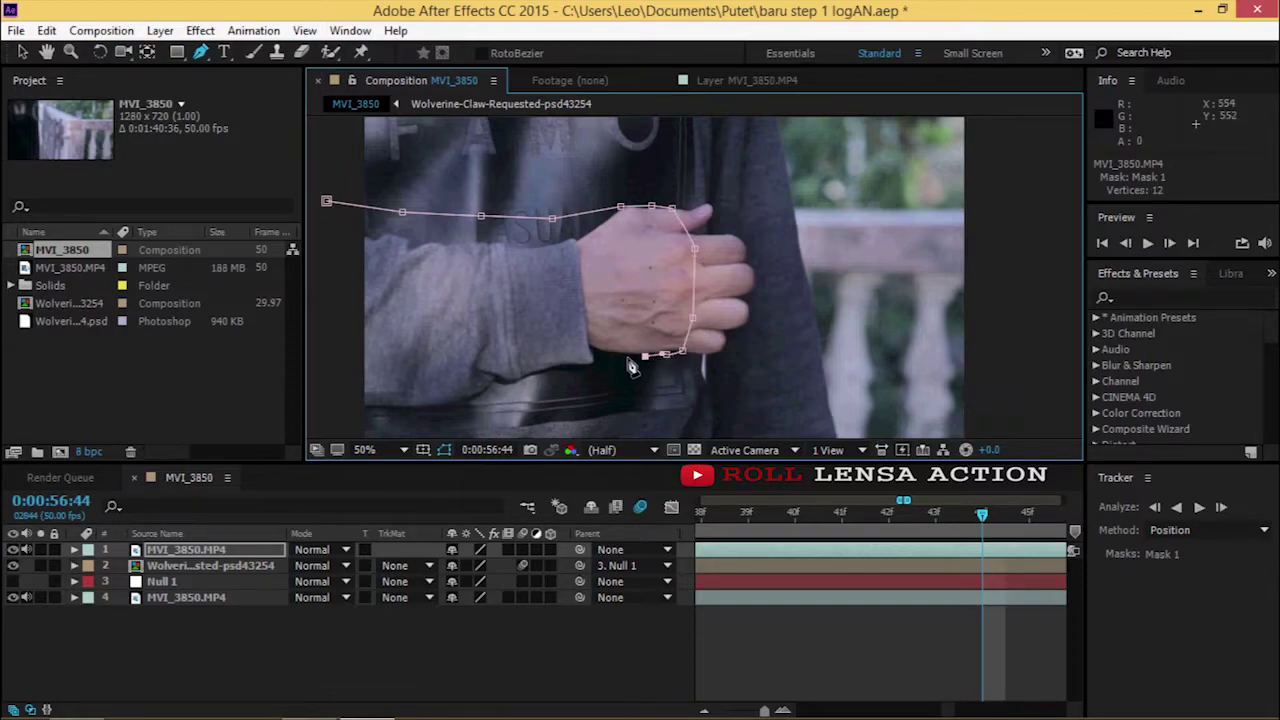
left_click(631, 355)
left_click(606, 371)
left_click(564, 397)
left_click(482, 418)
left_click(322, 407)
left_click(326, 201)
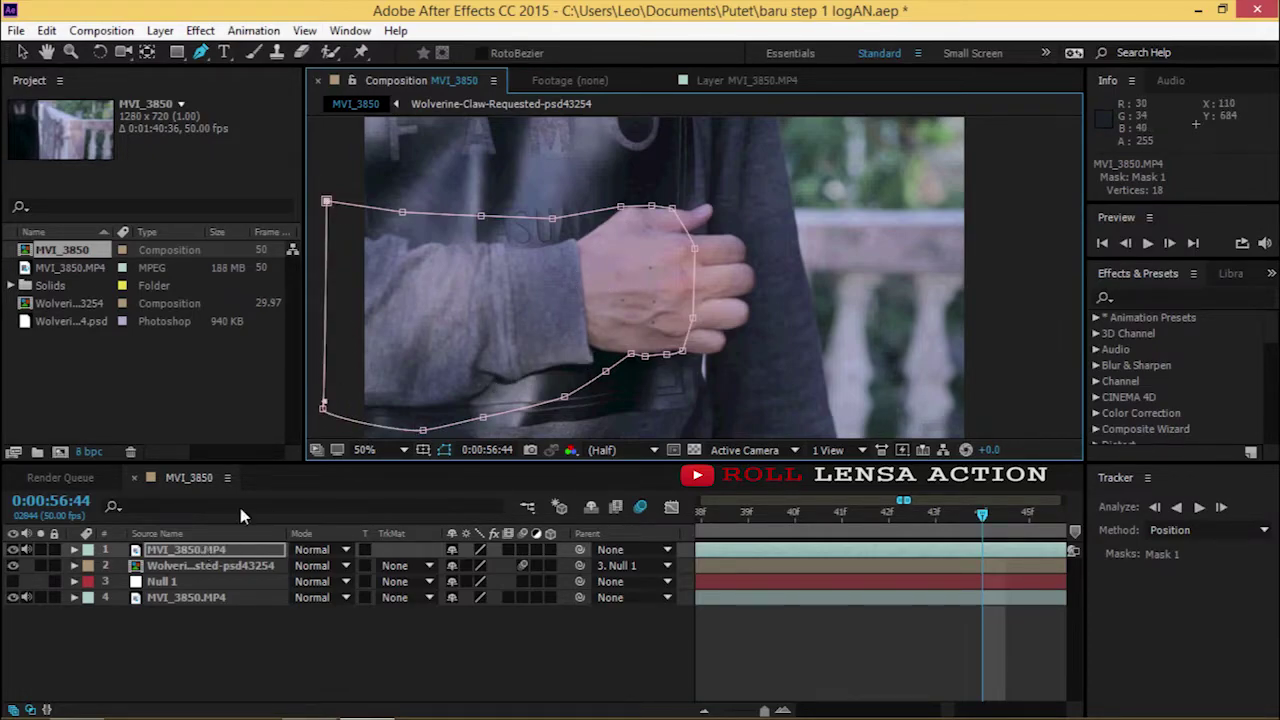
key("m")
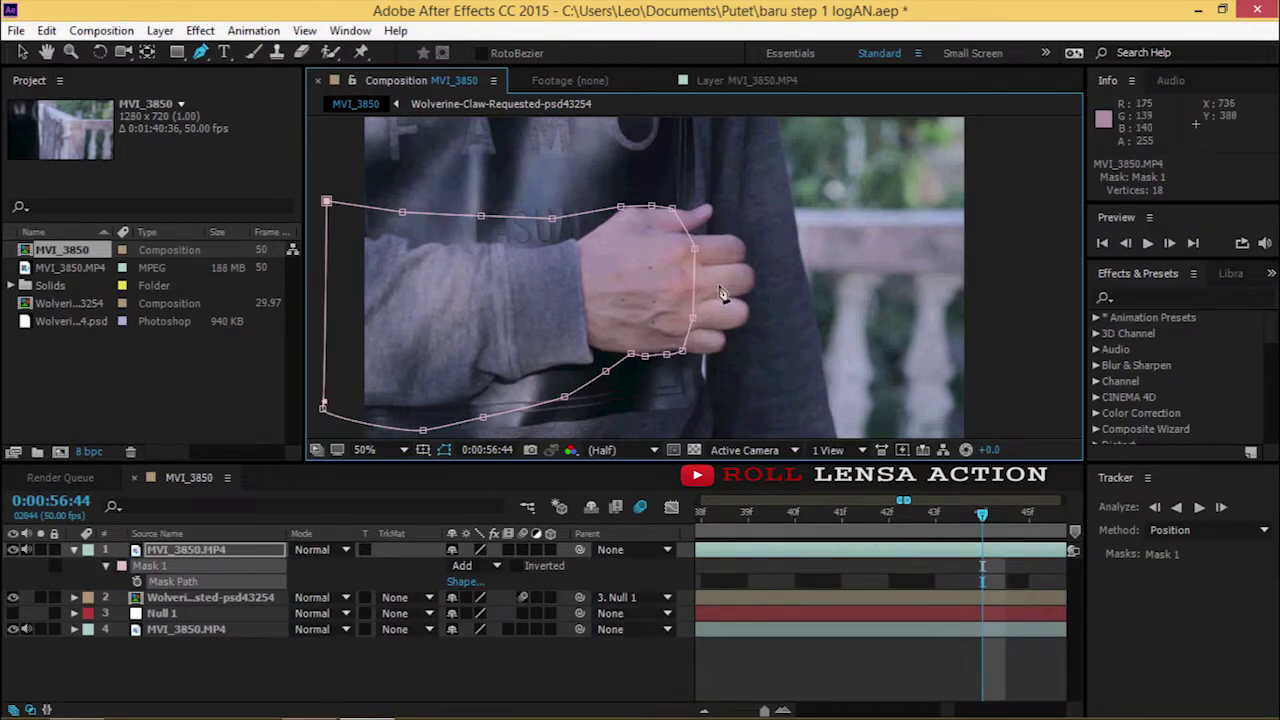
- Start Mask Path keyframing and shift Mask 1 to follow the fist a frame ahead
left_click(138, 582)
left_click_drag(988, 528, 1030, 525)
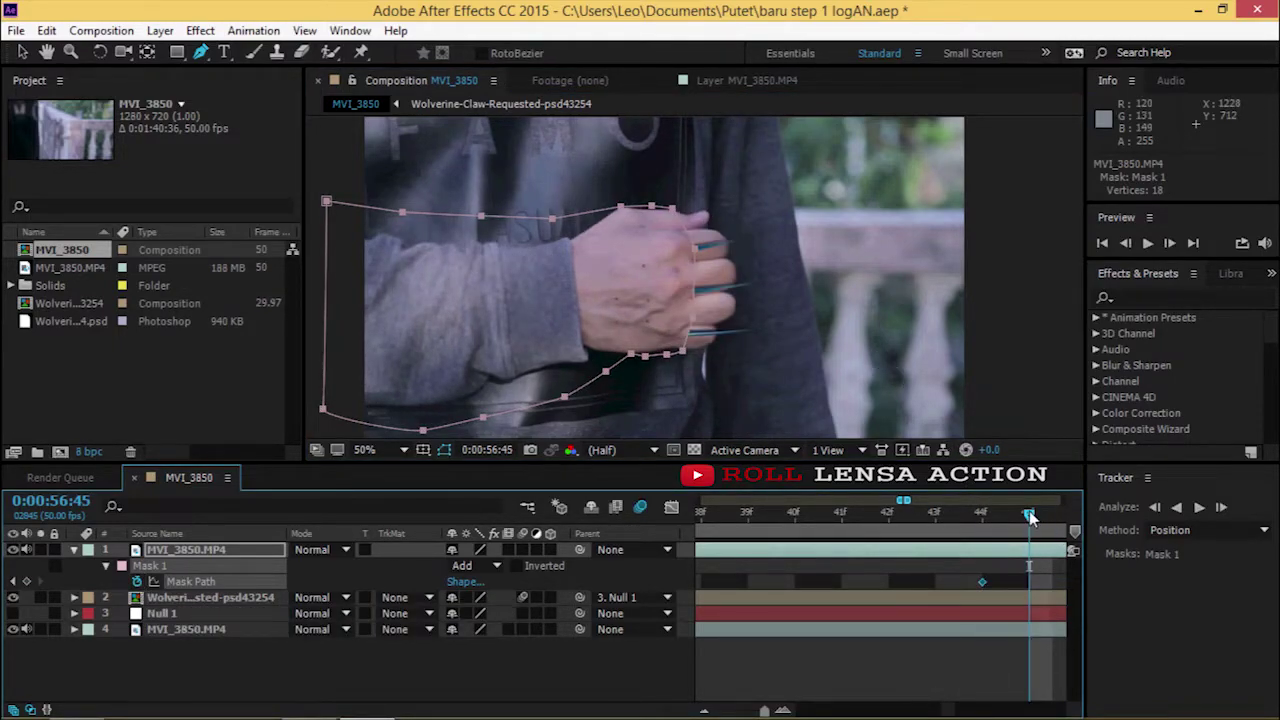
key("Page_Down")
left_click_drag(672, 215, 638, 222)
left_click_drag(764, 710, 751, 710)
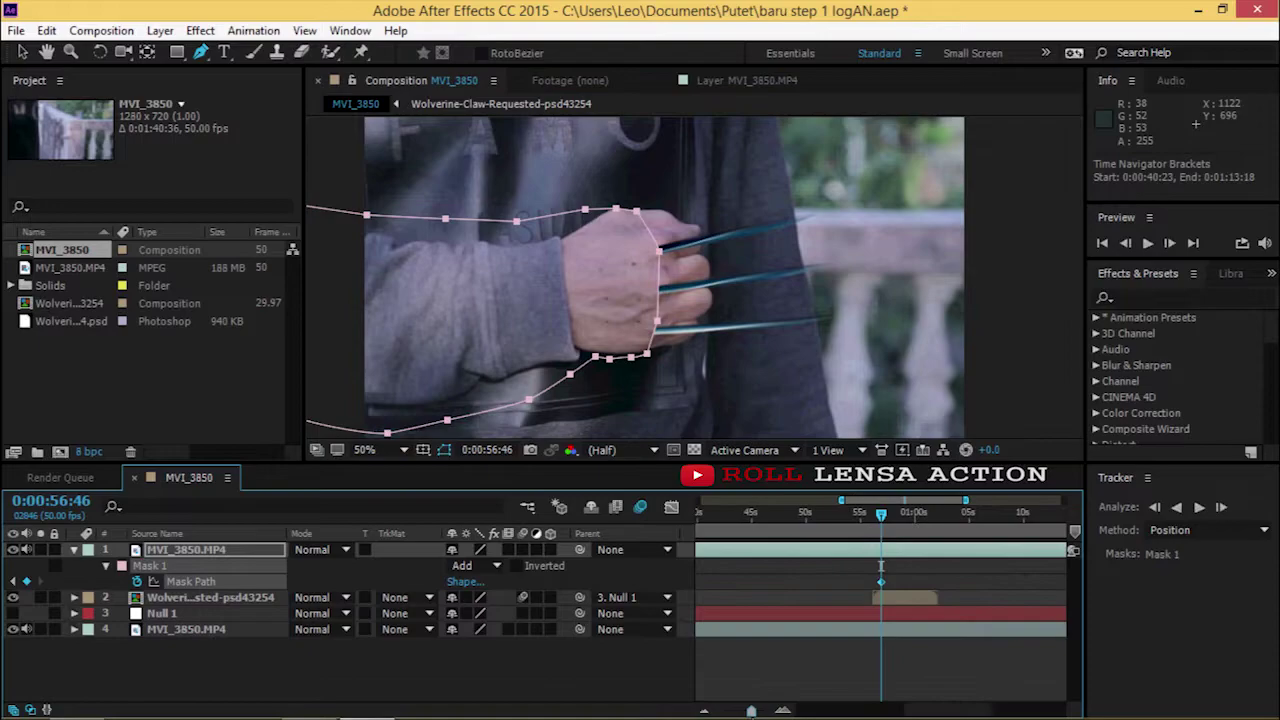
left_click_drag(883, 515, 882, 514)
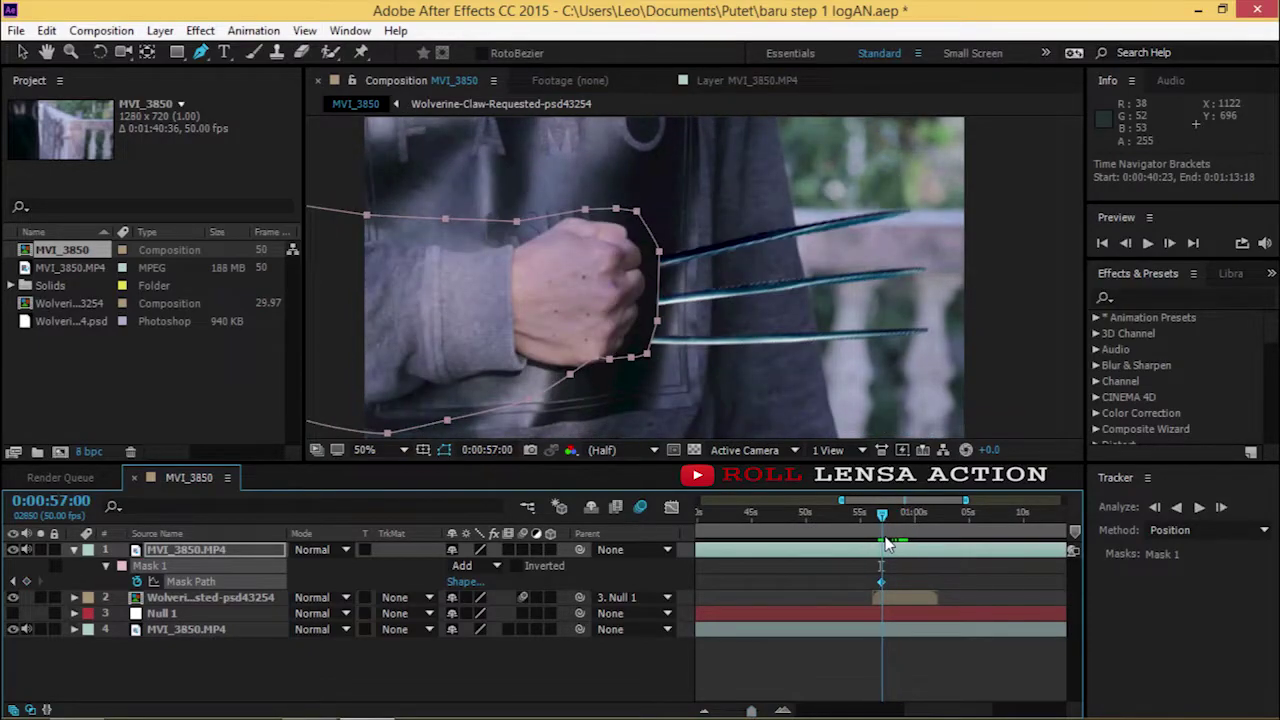
- Drag Mask 1's top vertices onto the knuckles where the claws emerge at 0:00:57:00
left_click_drag(751, 710, 764, 710)
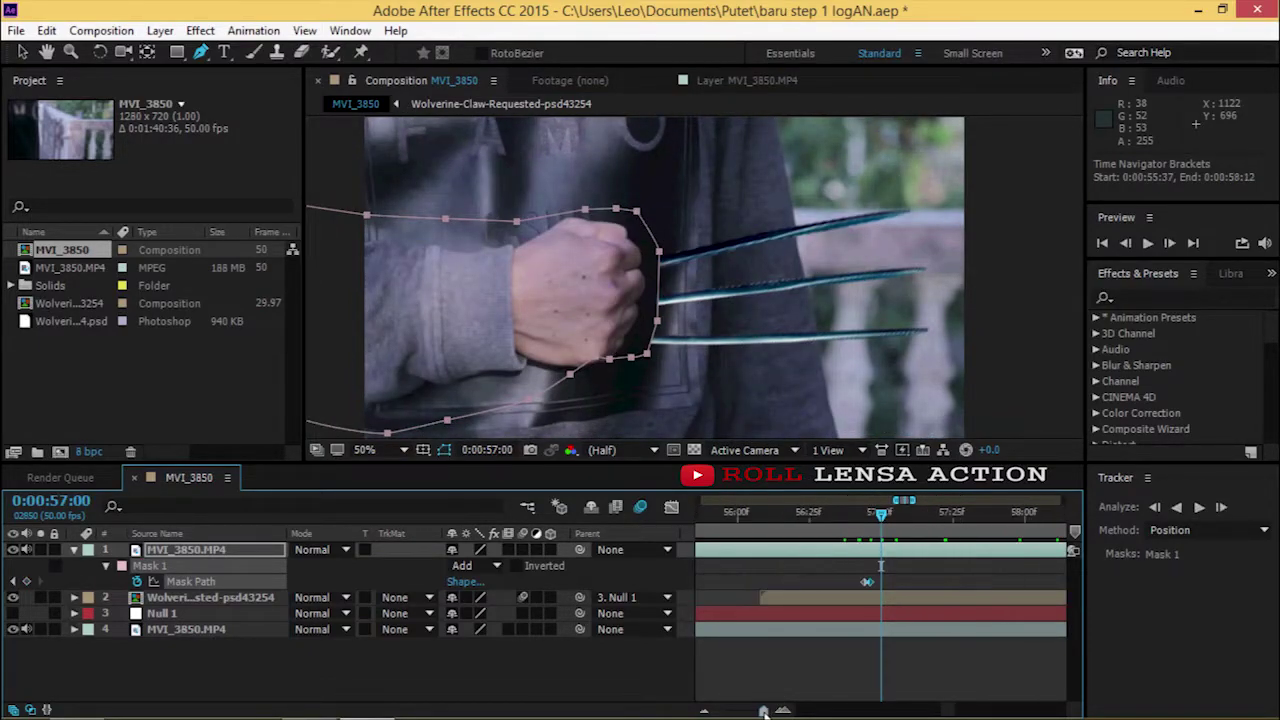
mouse_move(672, 268)
left_mouse_down()
mouse_move(566, 228)
mouse_move(578, 218)
left_mouse_up()
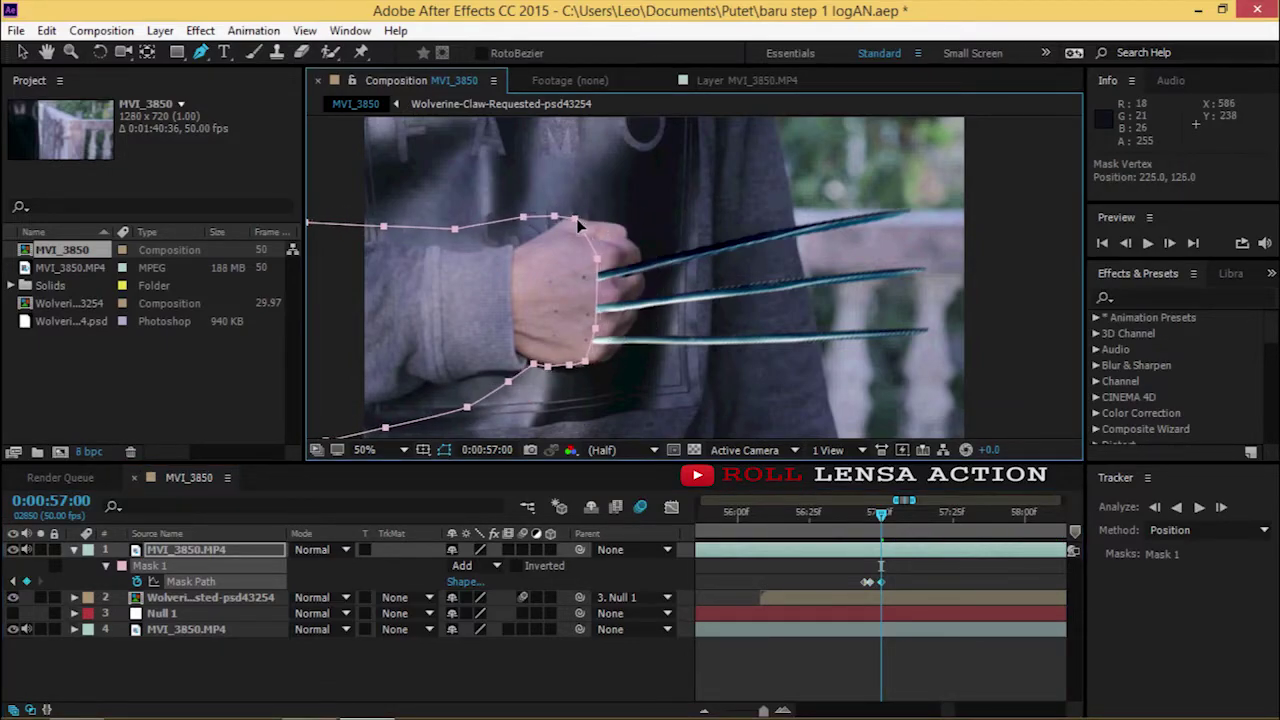
left_click_drag(582, 226, 590, 224)
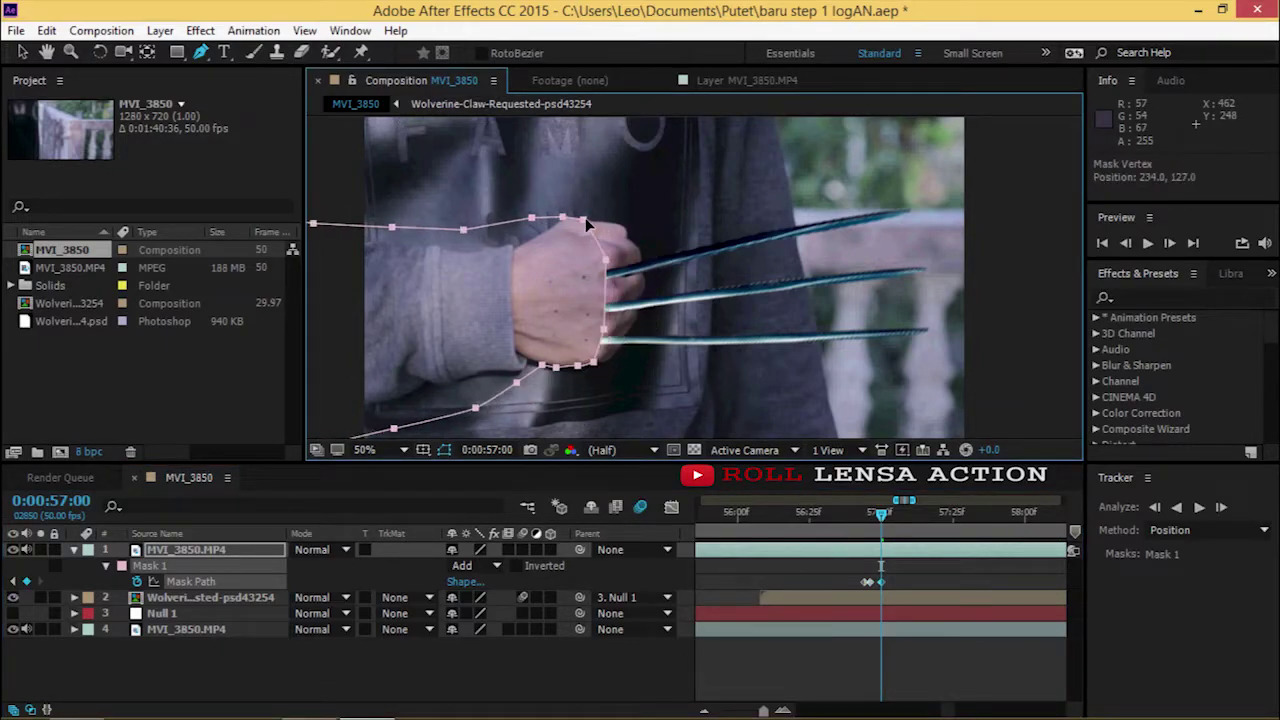
right_click(590, 224)
left_click(590, 224)
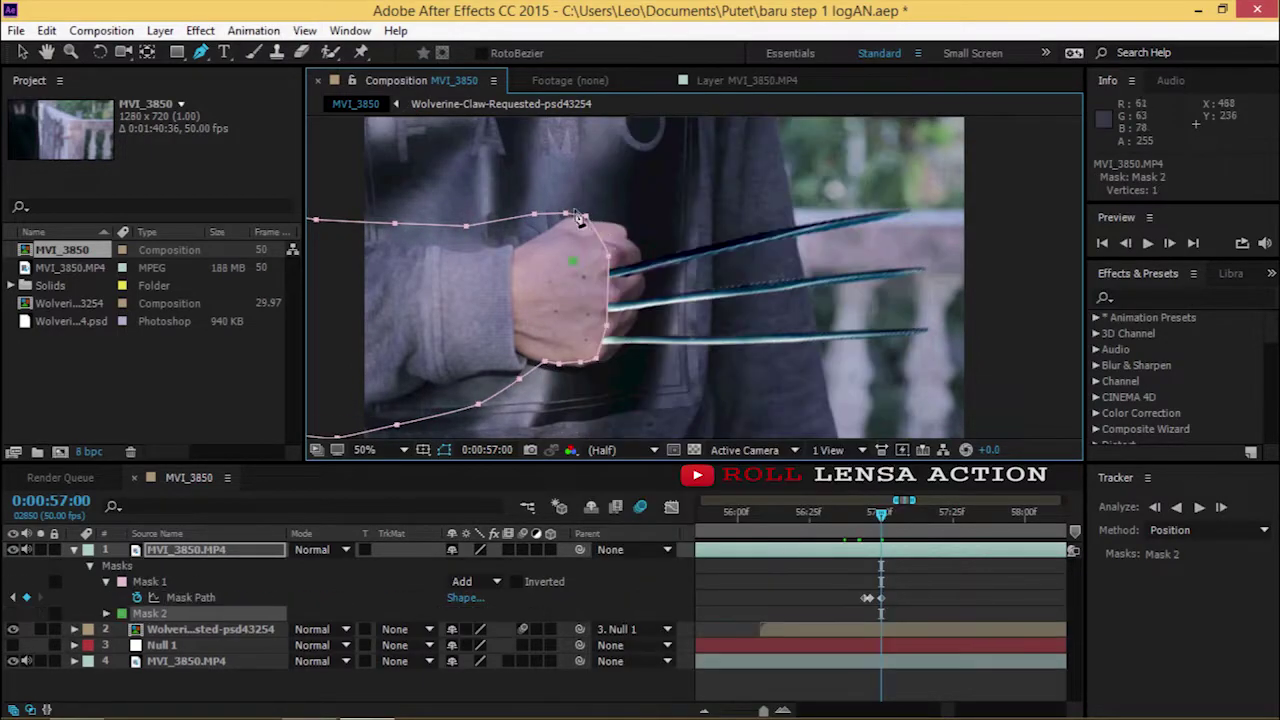
left_click_drag(588, 220, 590, 229)
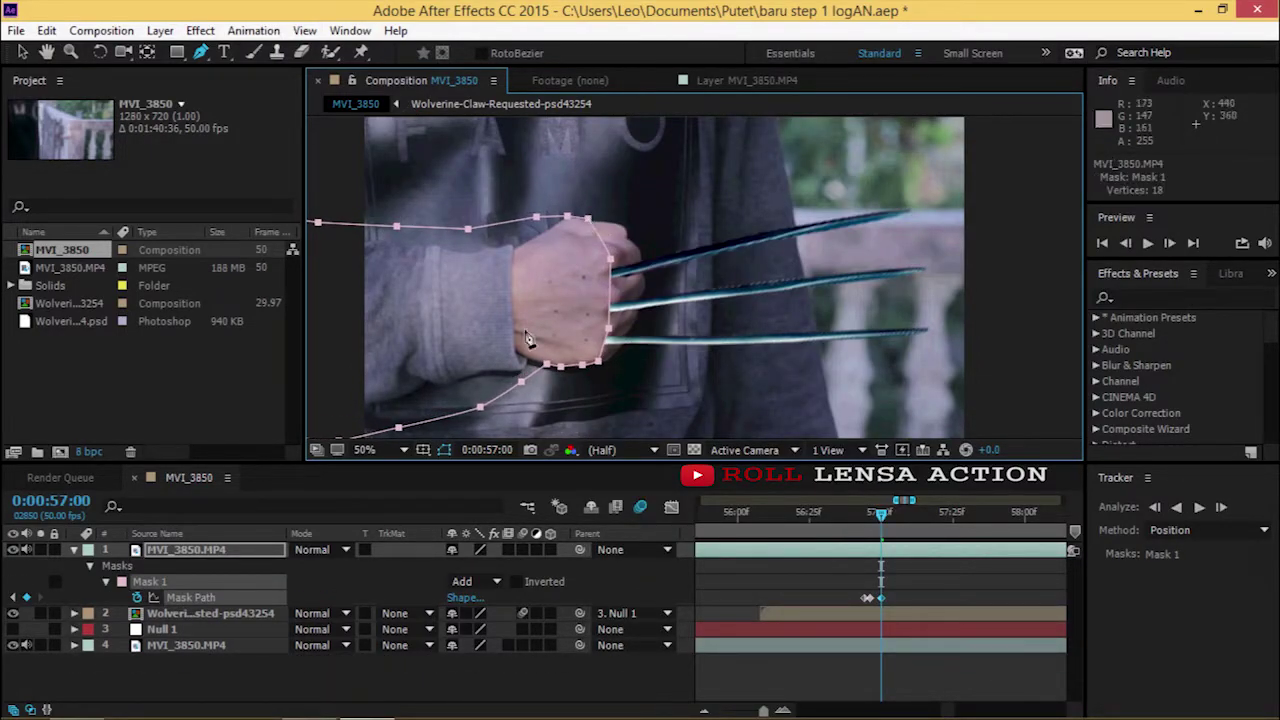
- Set the tracking method to Position & Rotation and track Mask 1 forward
left_click(1170, 530)
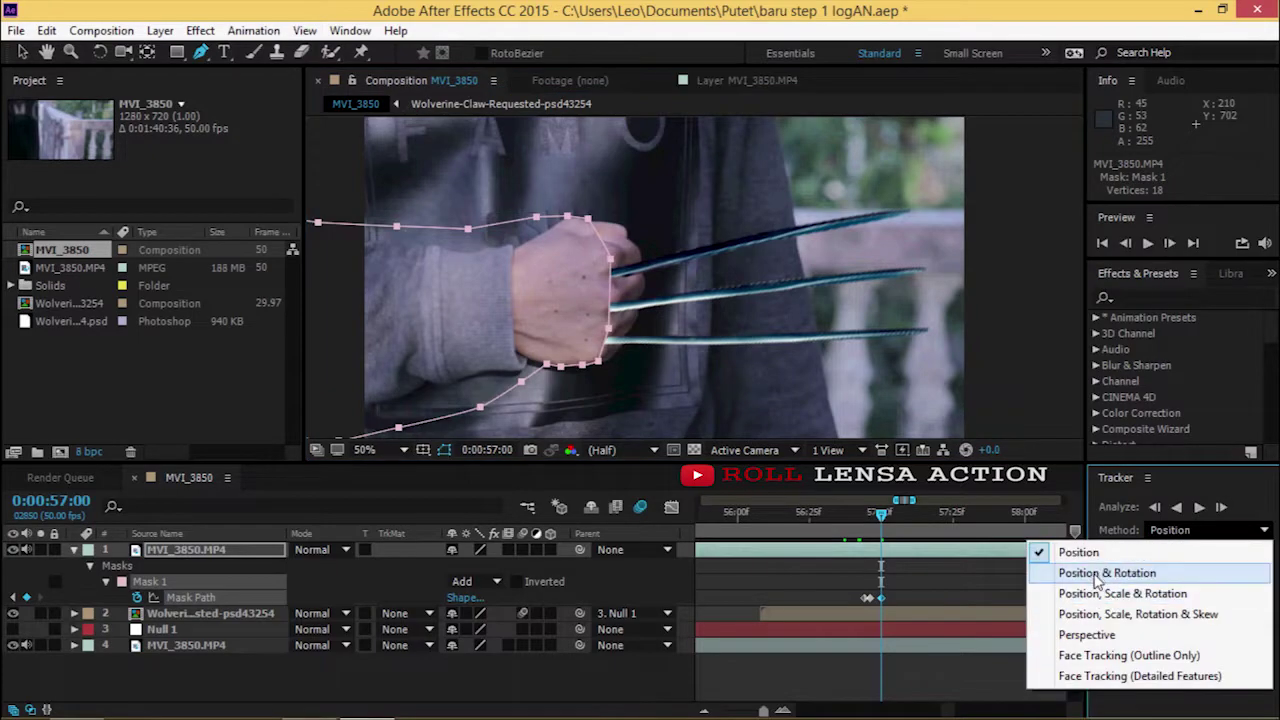
left_click(1066, 571)
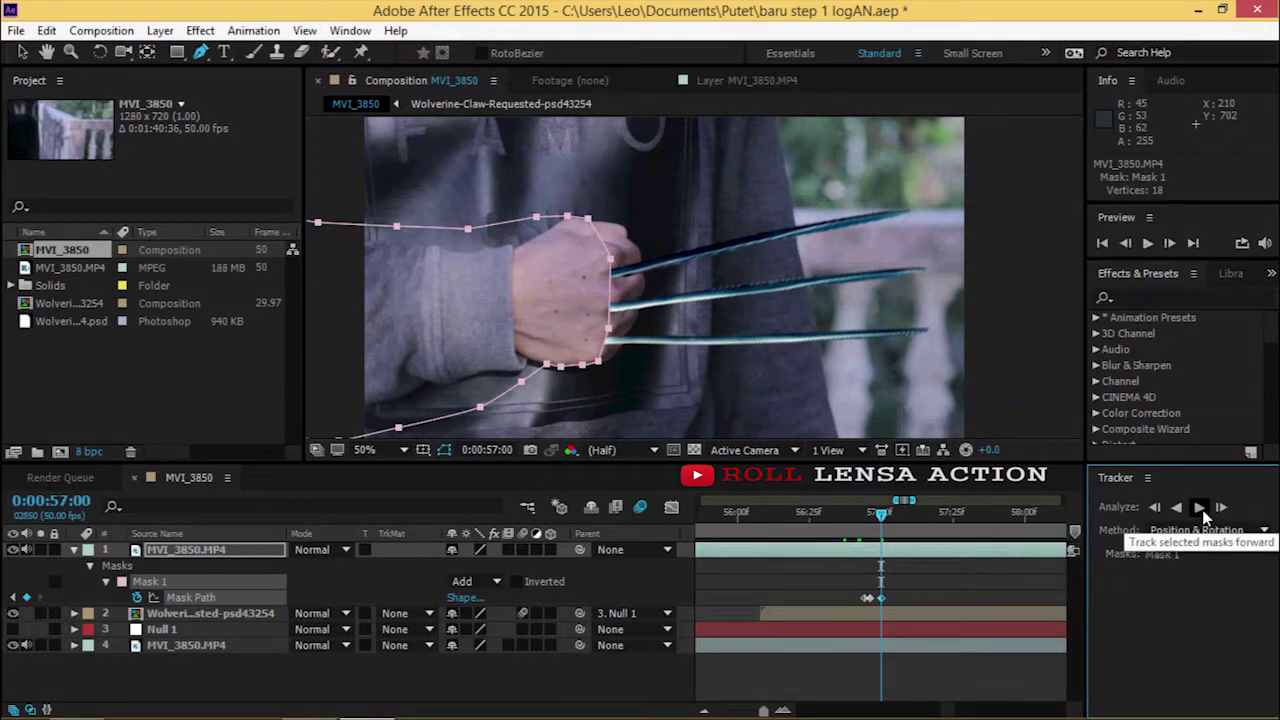
left_click(1201, 508)
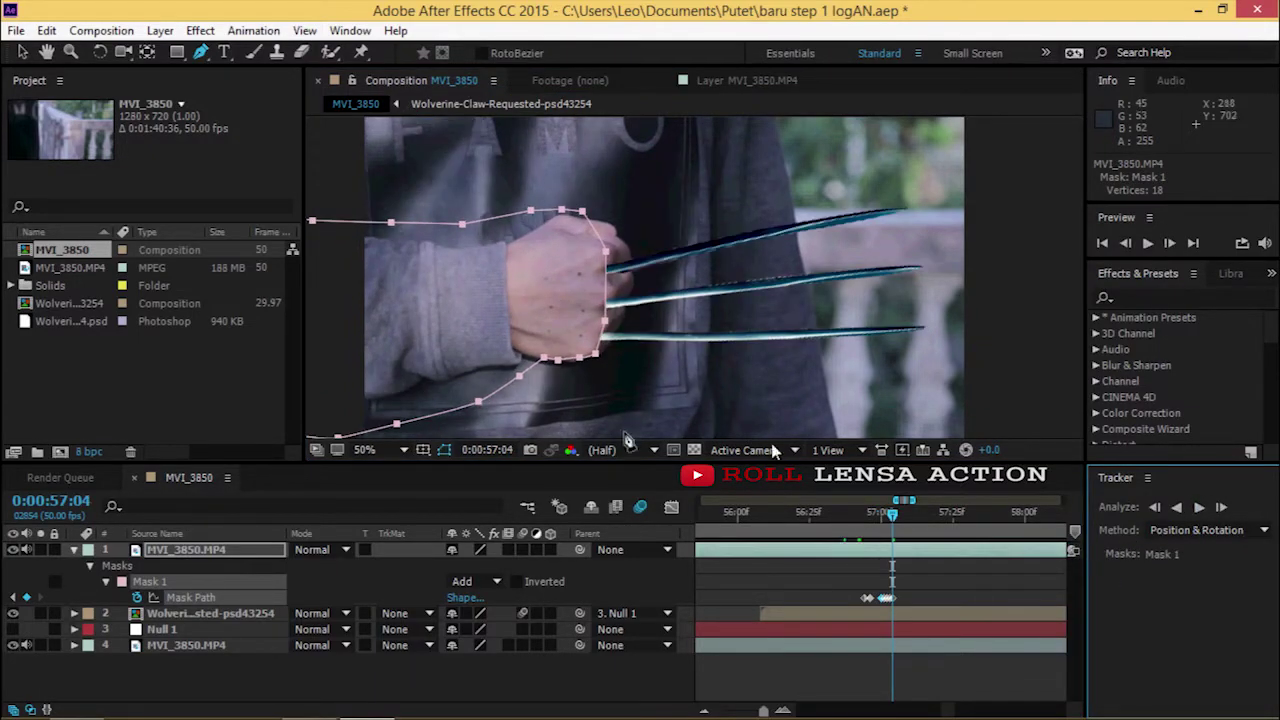
- Realign the mask onto the fist and continue tracking forward through about 0:00:58:43
left_click_drag(583, 212, 575, 220)
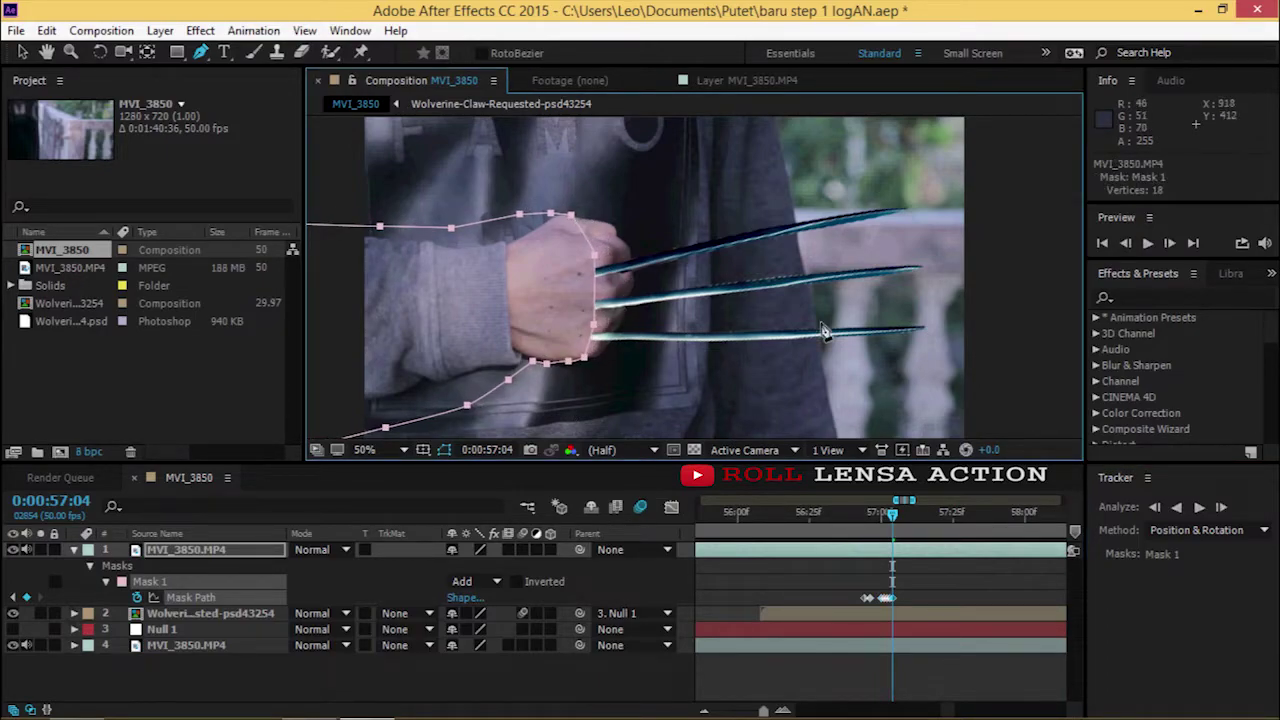
scroll(1012, 450, "down", 2)
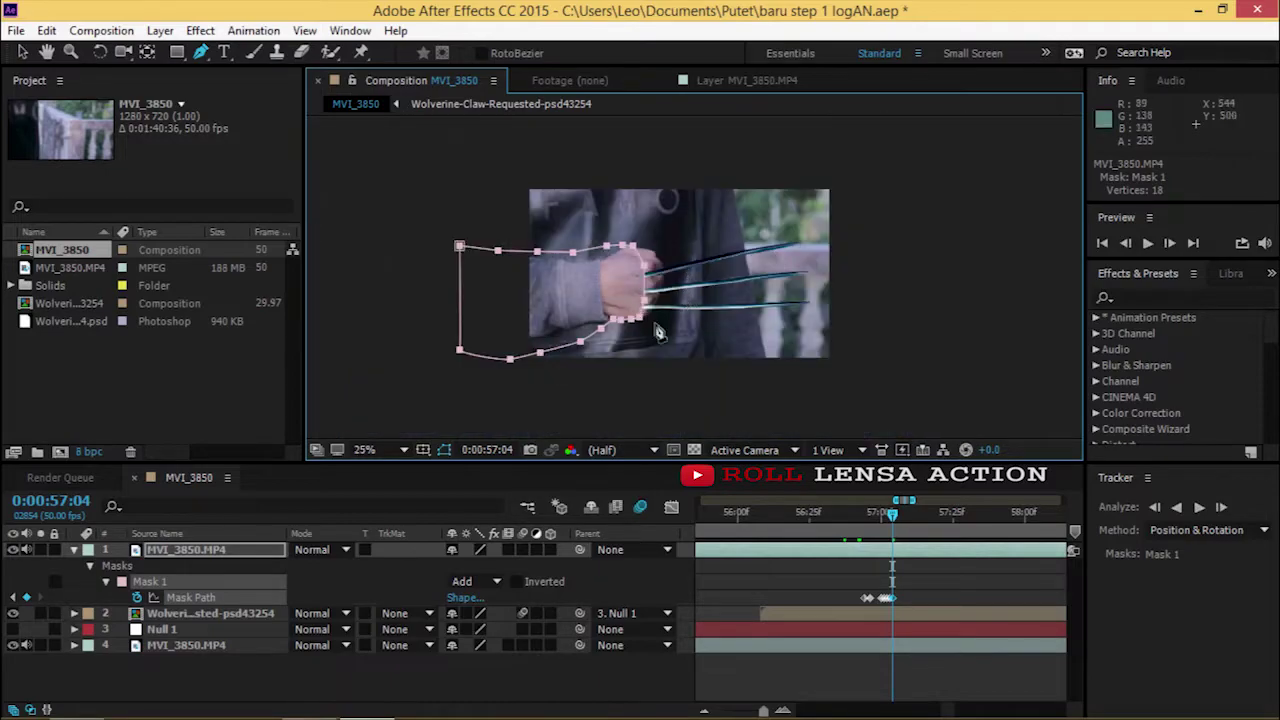
left_click(1200, 508)
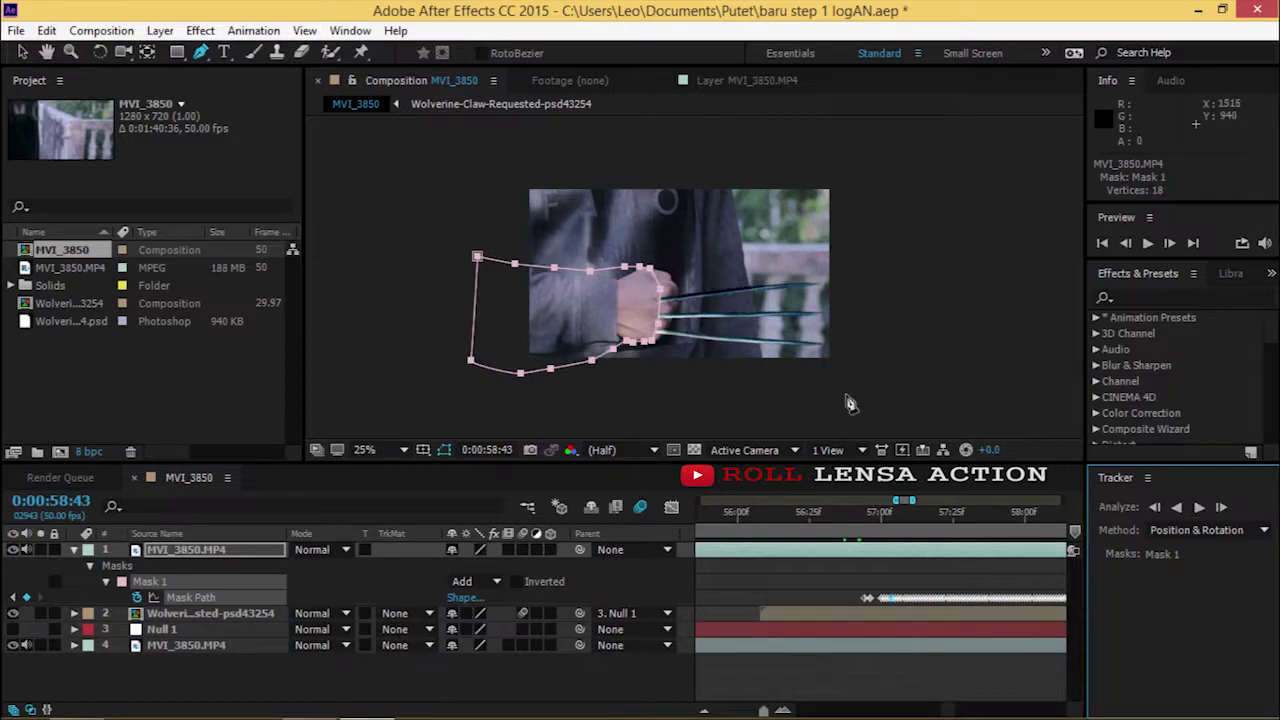
scroll(692, 292, "up", 2)
scroll(686, 336, "down", 2)
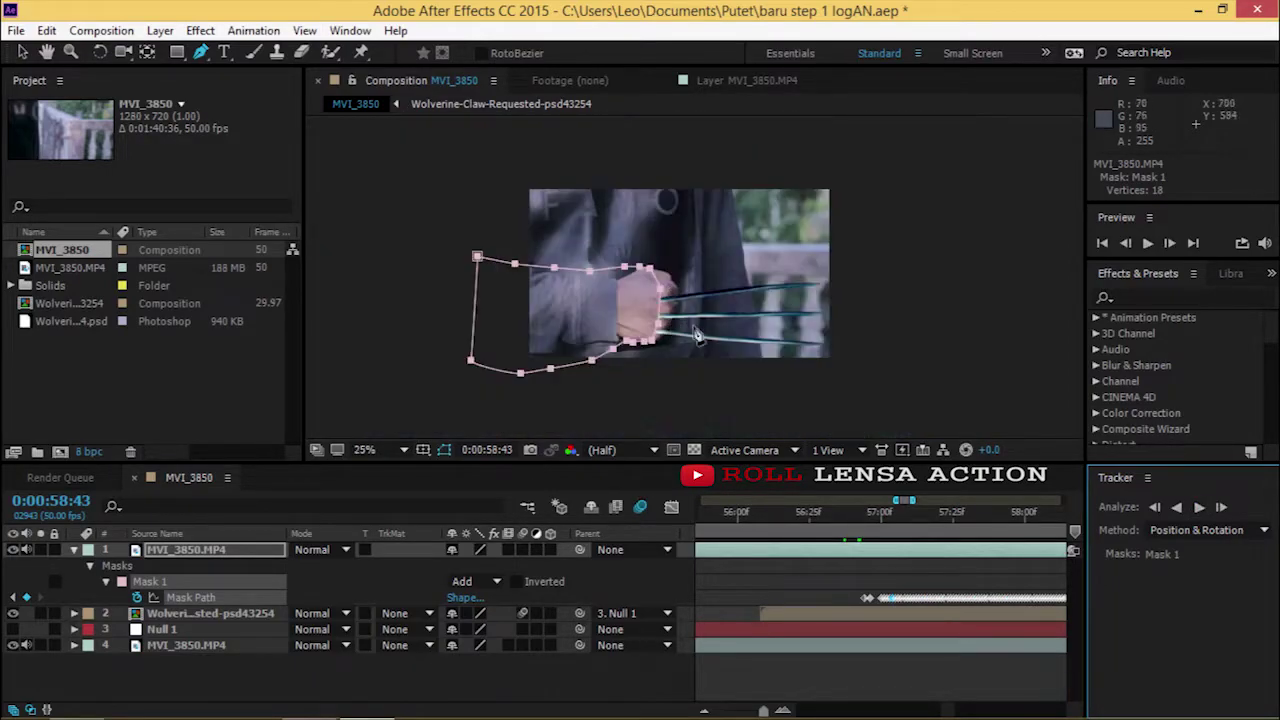
left_click_drag(764, 712, 770, 714)
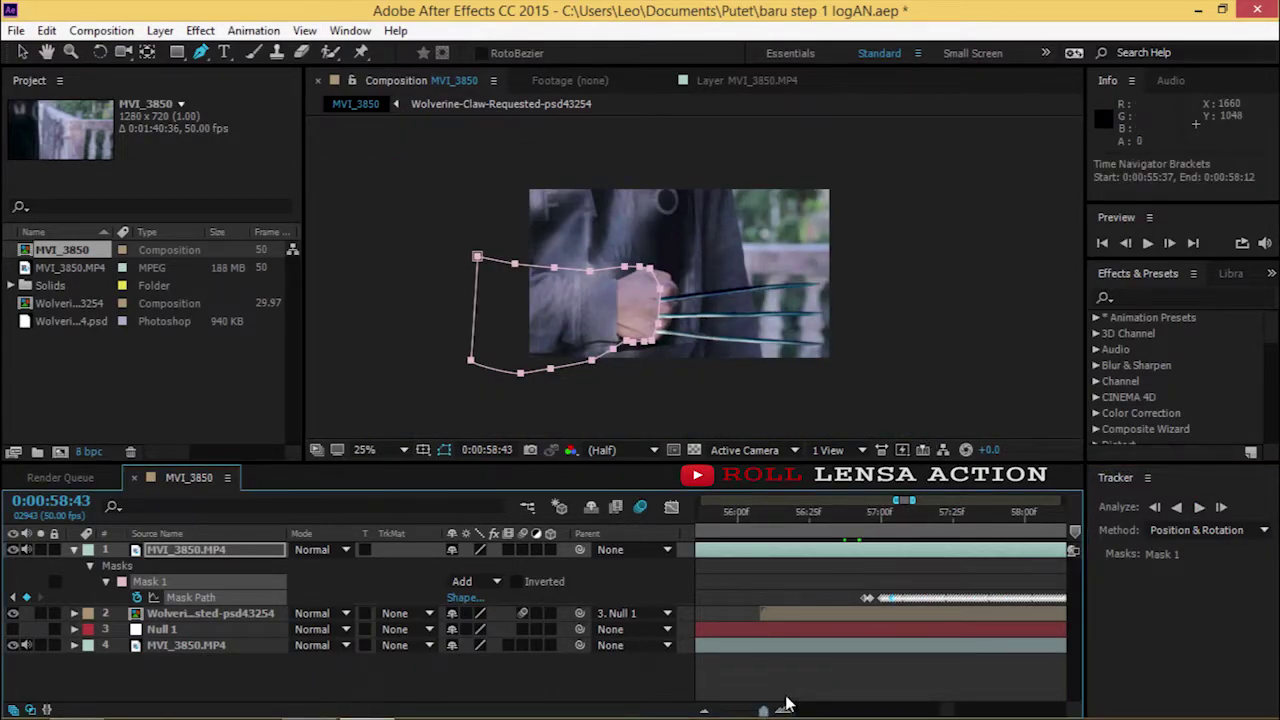
- Scrub back to 56:43 with the Pen tool active and expand Mask 1's Feather, Opacity and Expansion settings
scroll(720, 297, "up", 4)
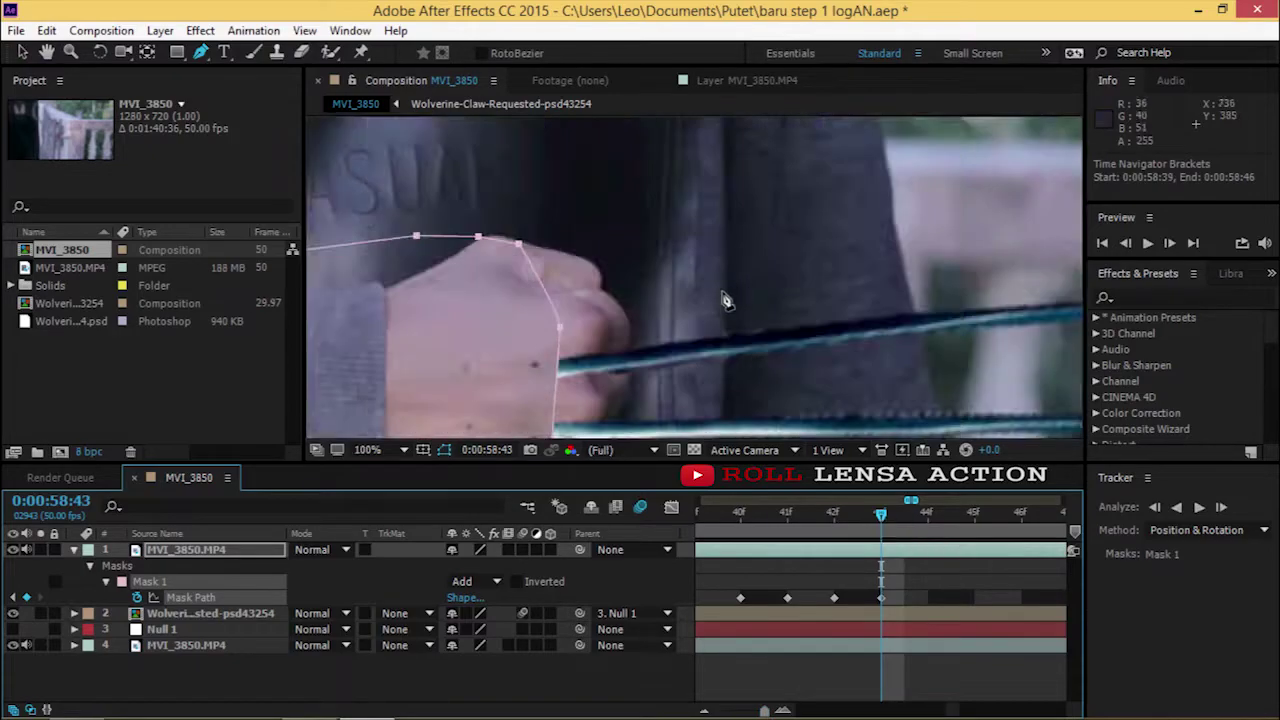
scroll(694, 349, "down", 2)
left_click_drag(694, 349, 676, 272)
key("g")
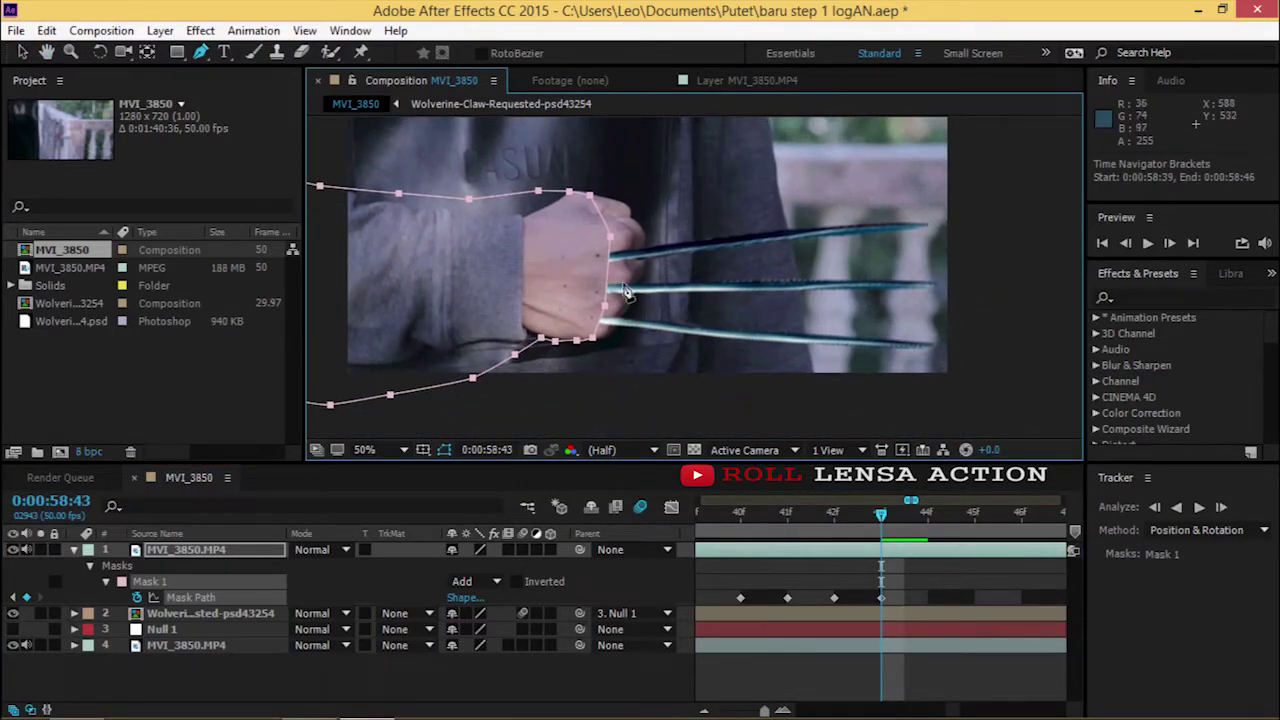
mouse_move(884, 517)
left_mouse_down()
mouse_move(696, 599)
mouse_move(722, 610)
left_mouse_up()
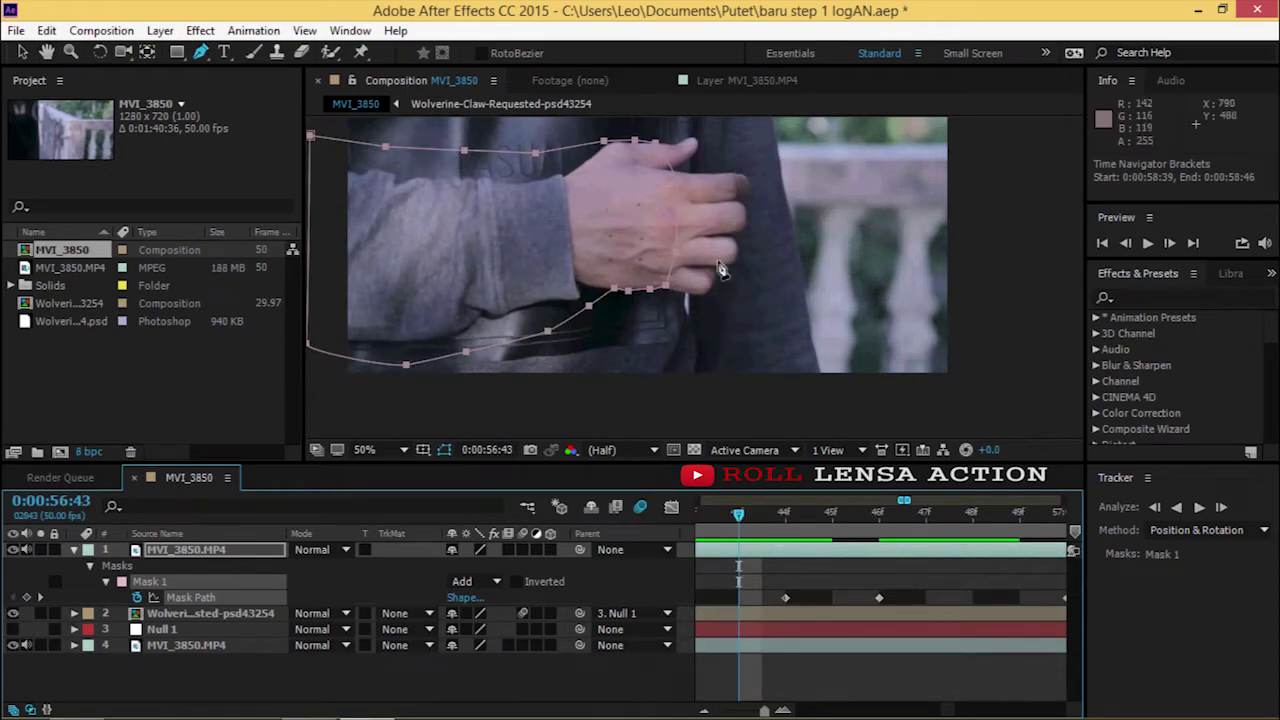
left_click(106, 581)
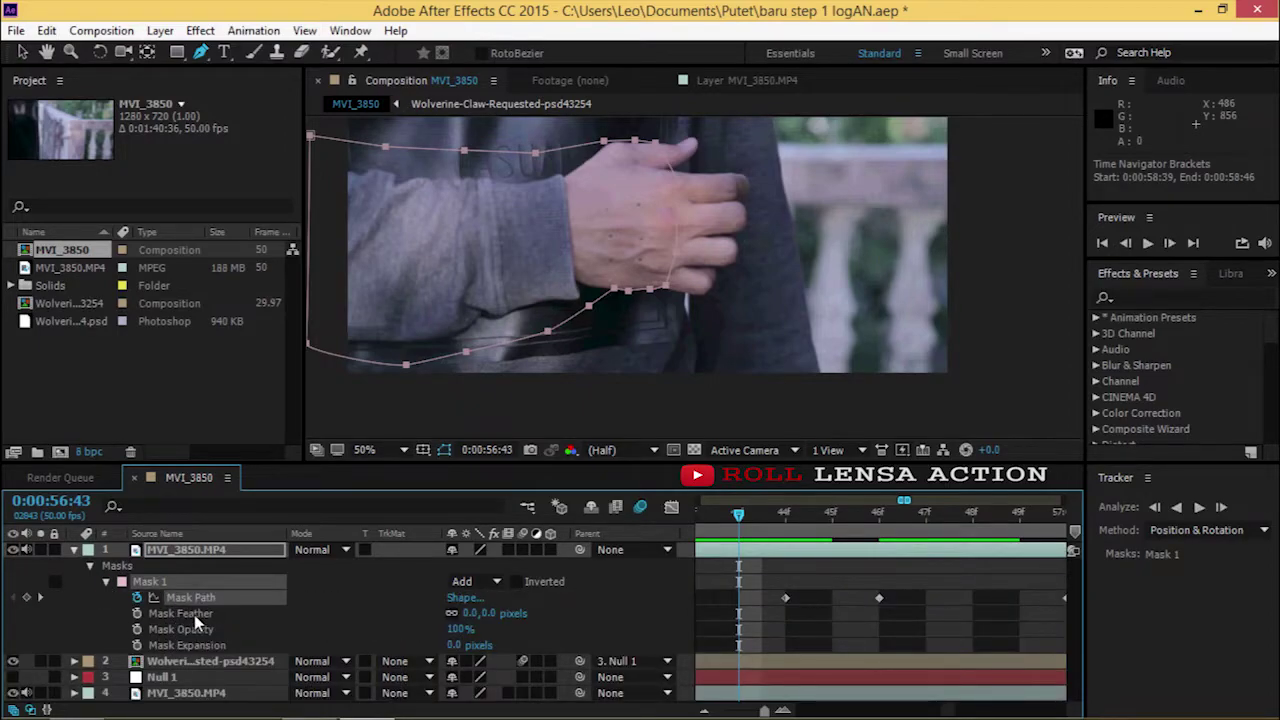
- Give Mask 1 a 103,103 px feather and 16 px expansion, then collapse its properties
left_click(196, 613)
key("Page_Down")
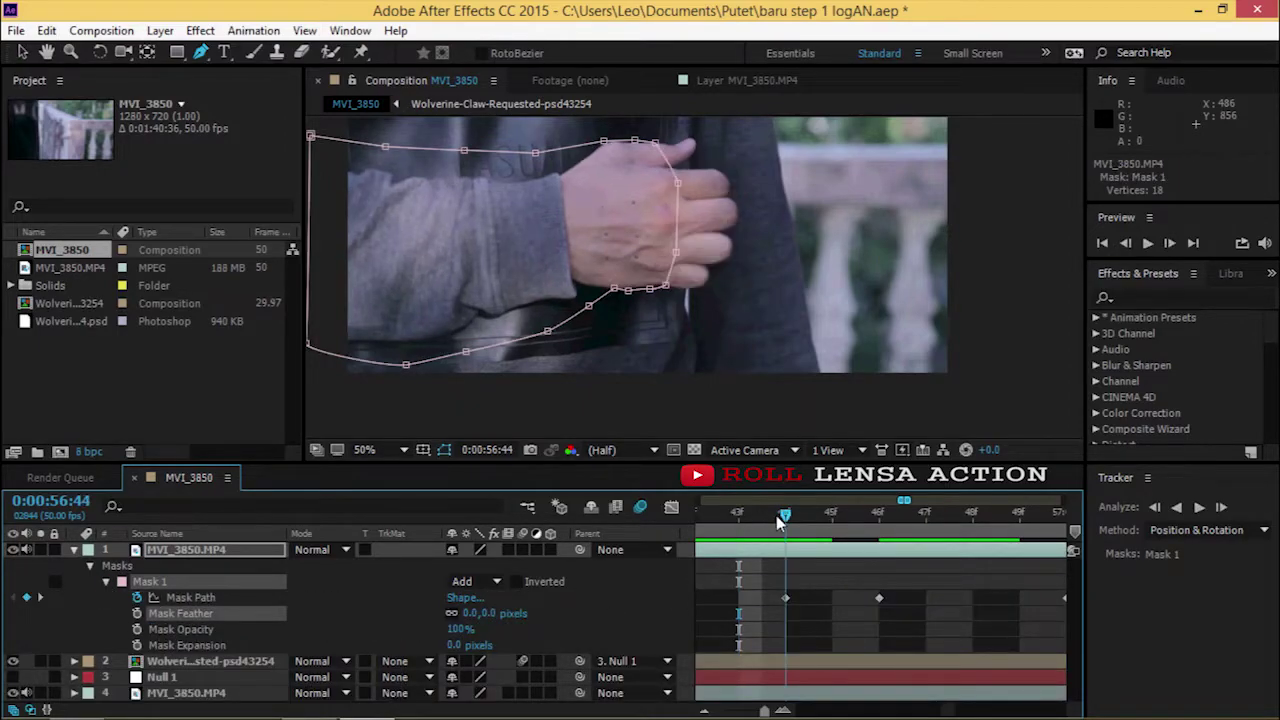
key("Page_Down")
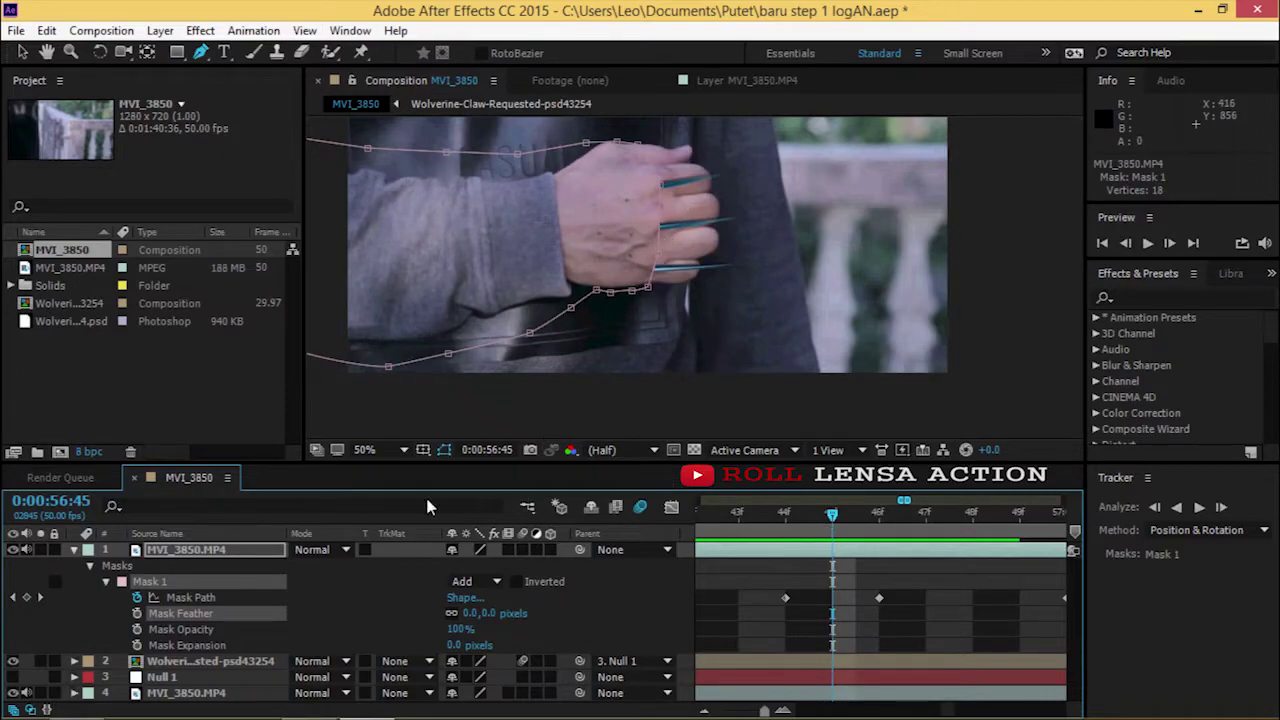
left_click_drag(463, 613, 505, 613)
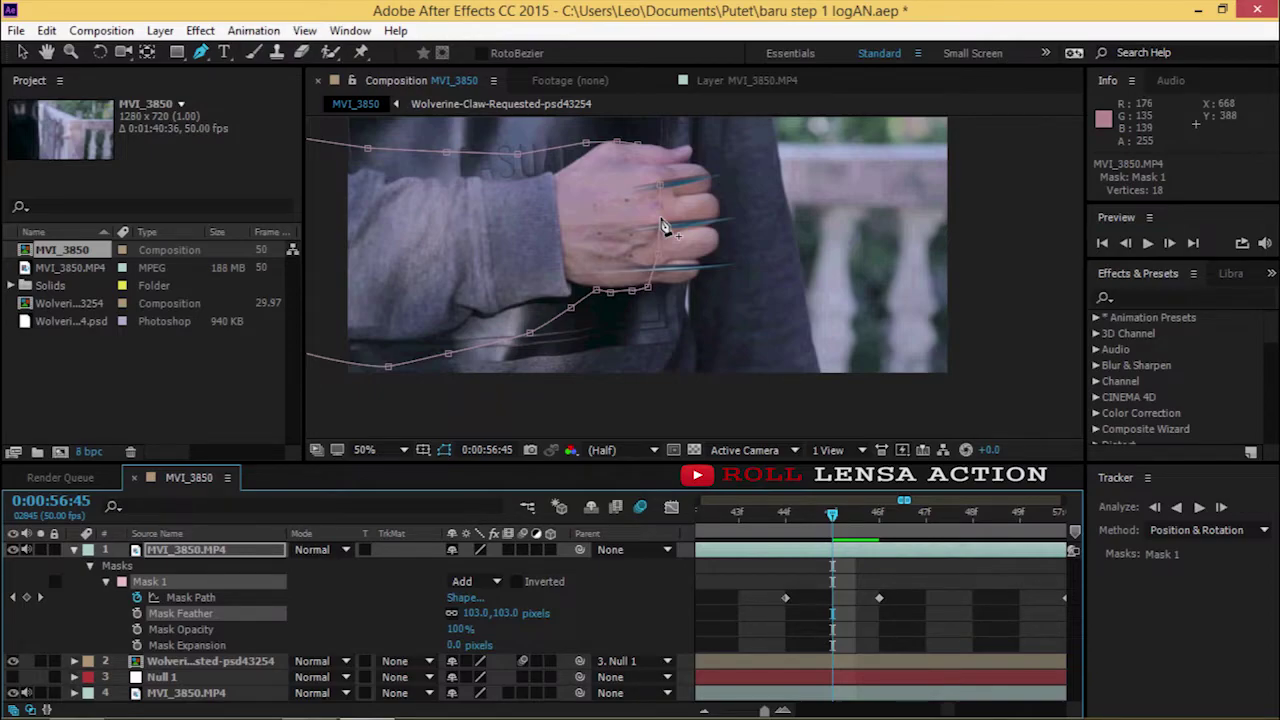
left_click_drag(832, 514, 1019, 540)
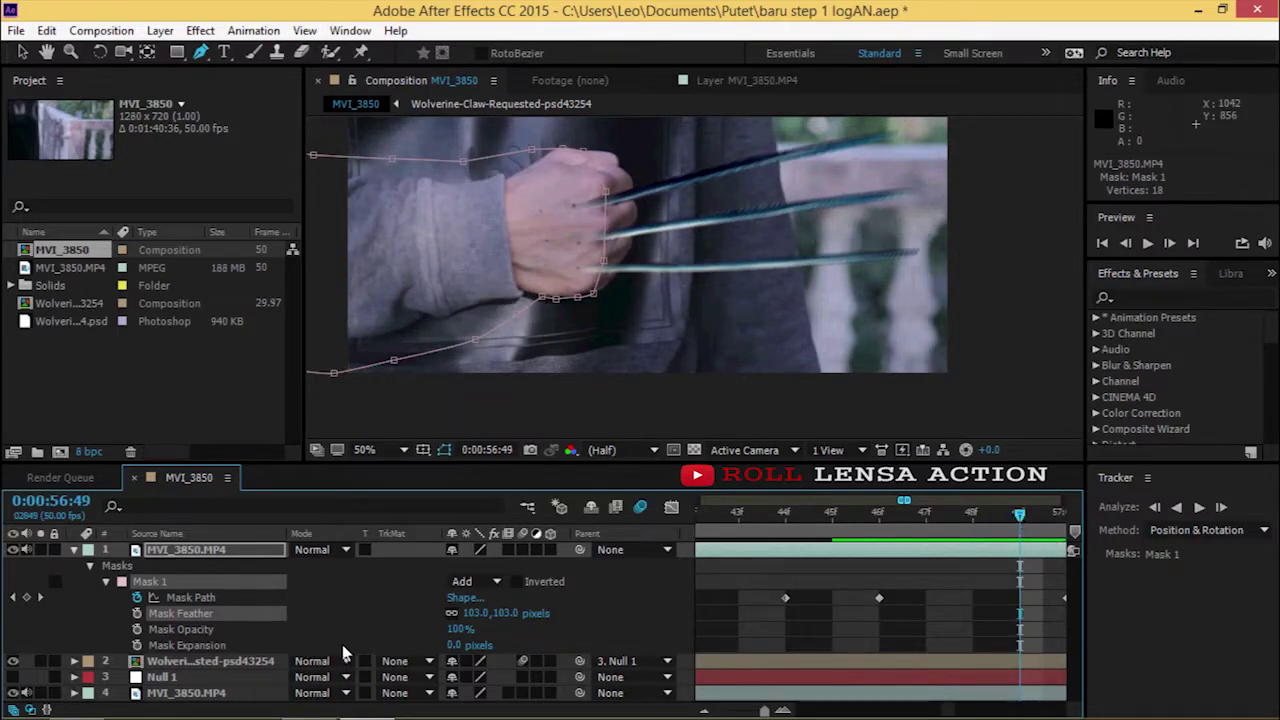
left_click_drag(450, 645, 475, 645)
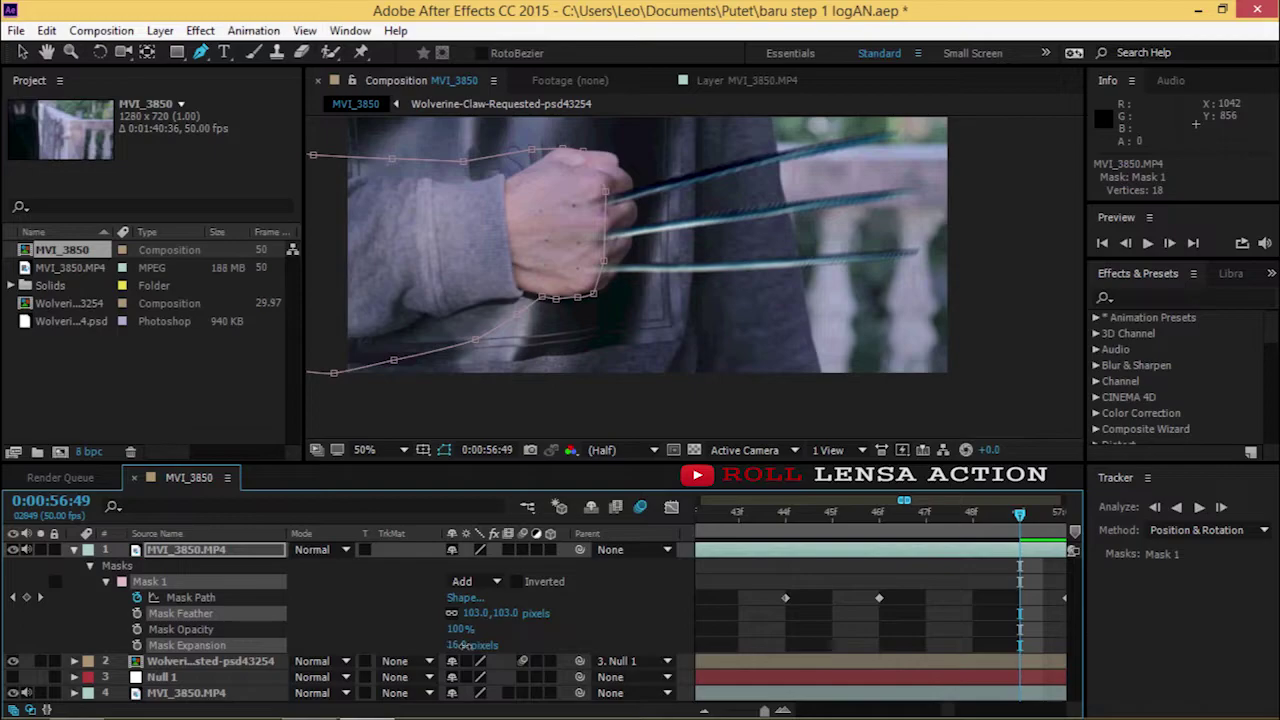
key("period")
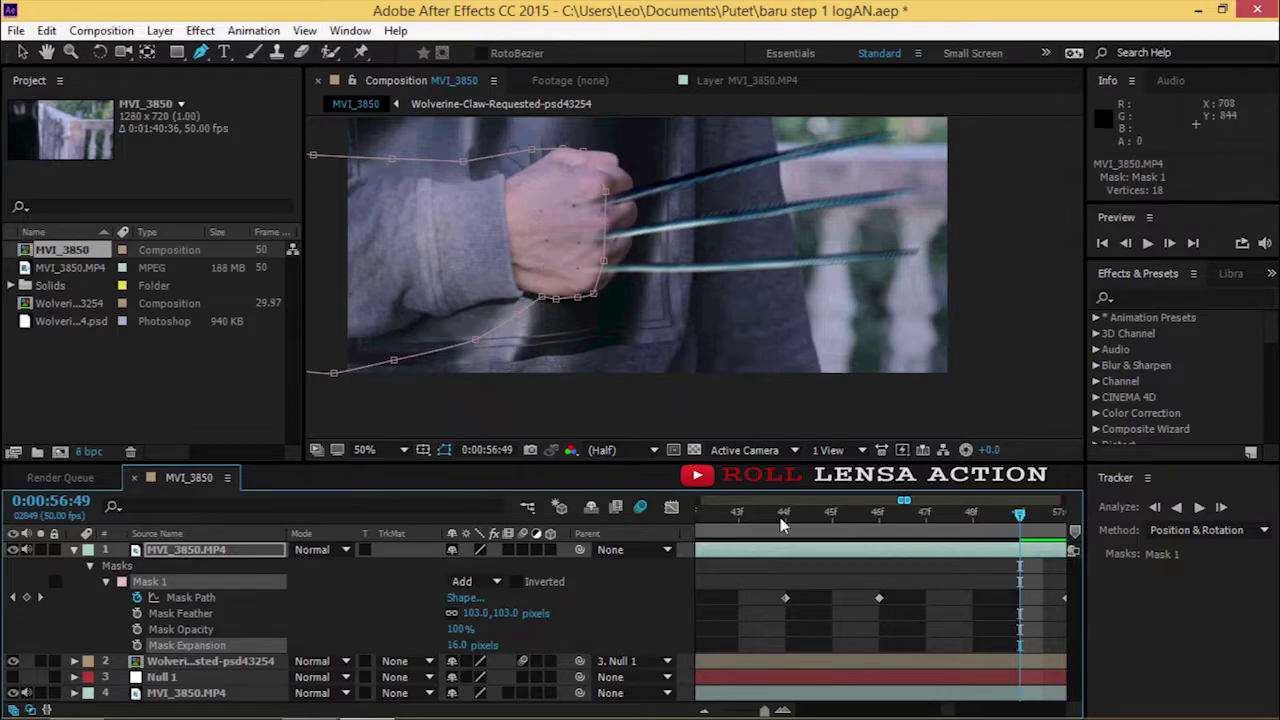
key("m")
key("m")
left_click(22, 52)
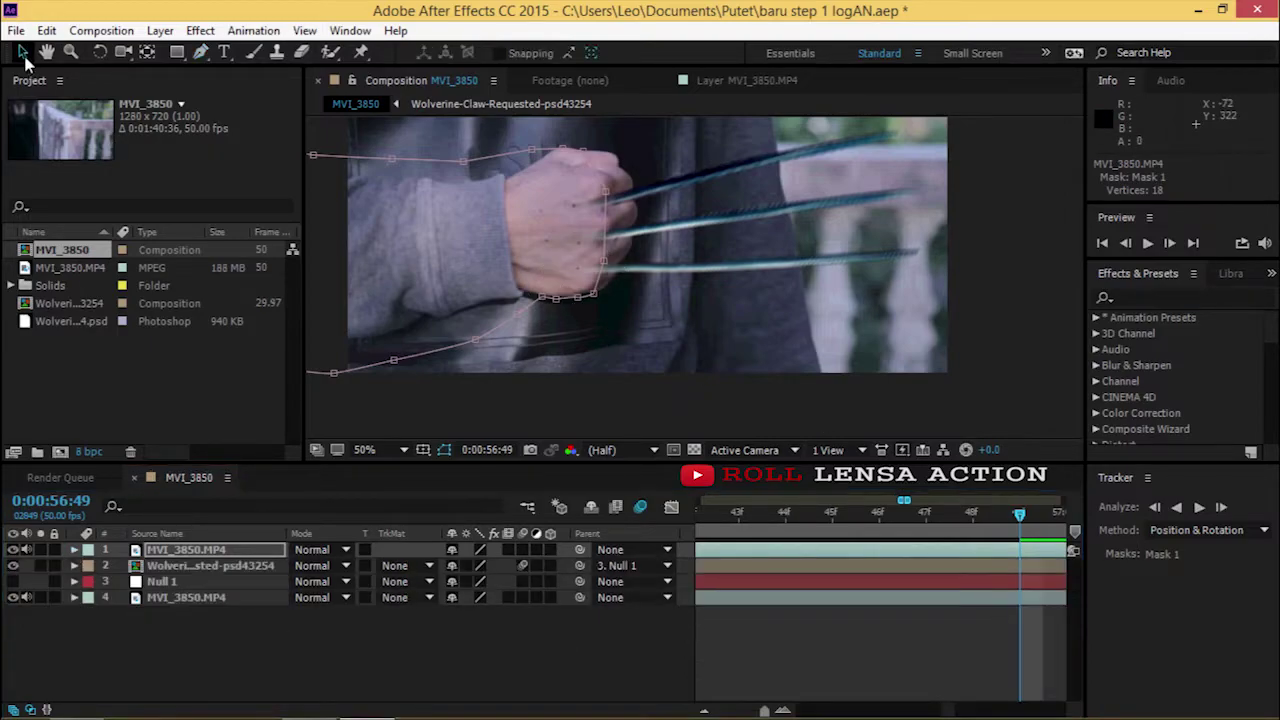
- Preview the whole clip from 56:08 as the fist closes and the claws appear
left_click(646, 200)
left_click_drag(786, 275, 796, 339)
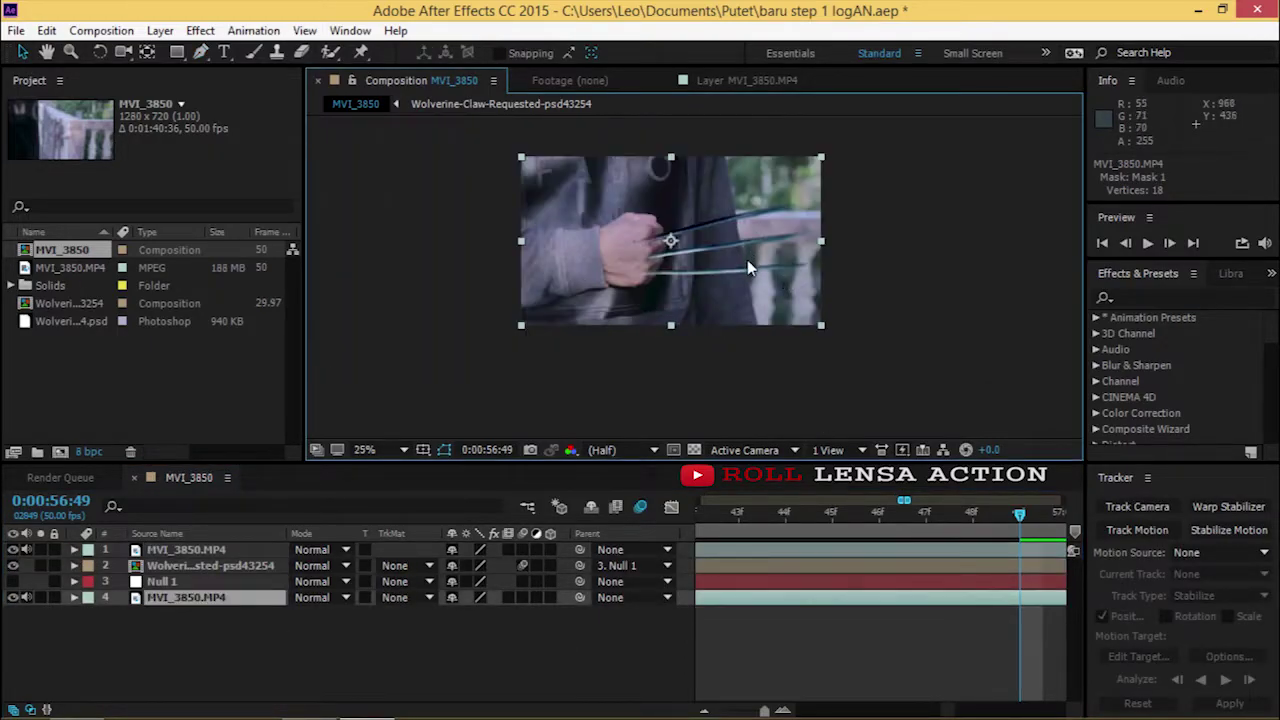
left_click_drag(766, 711, 678, 714)
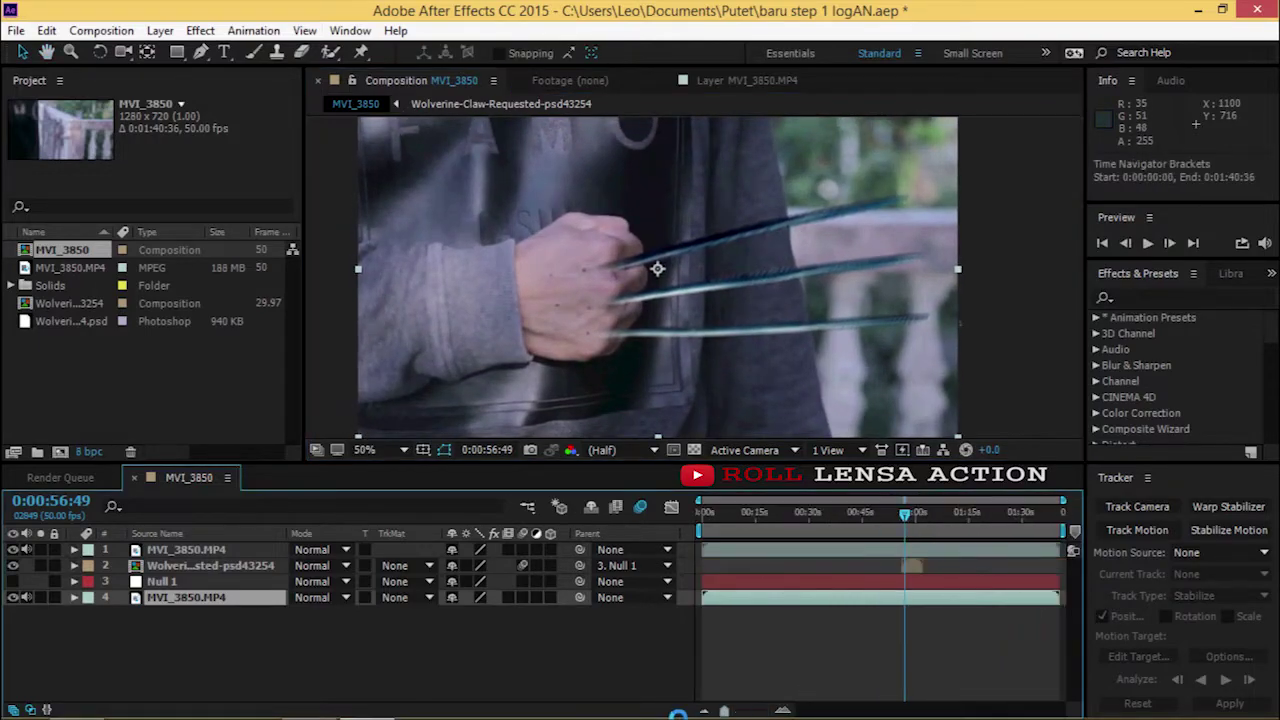
left_click_drag(905, 525, 900, 527)
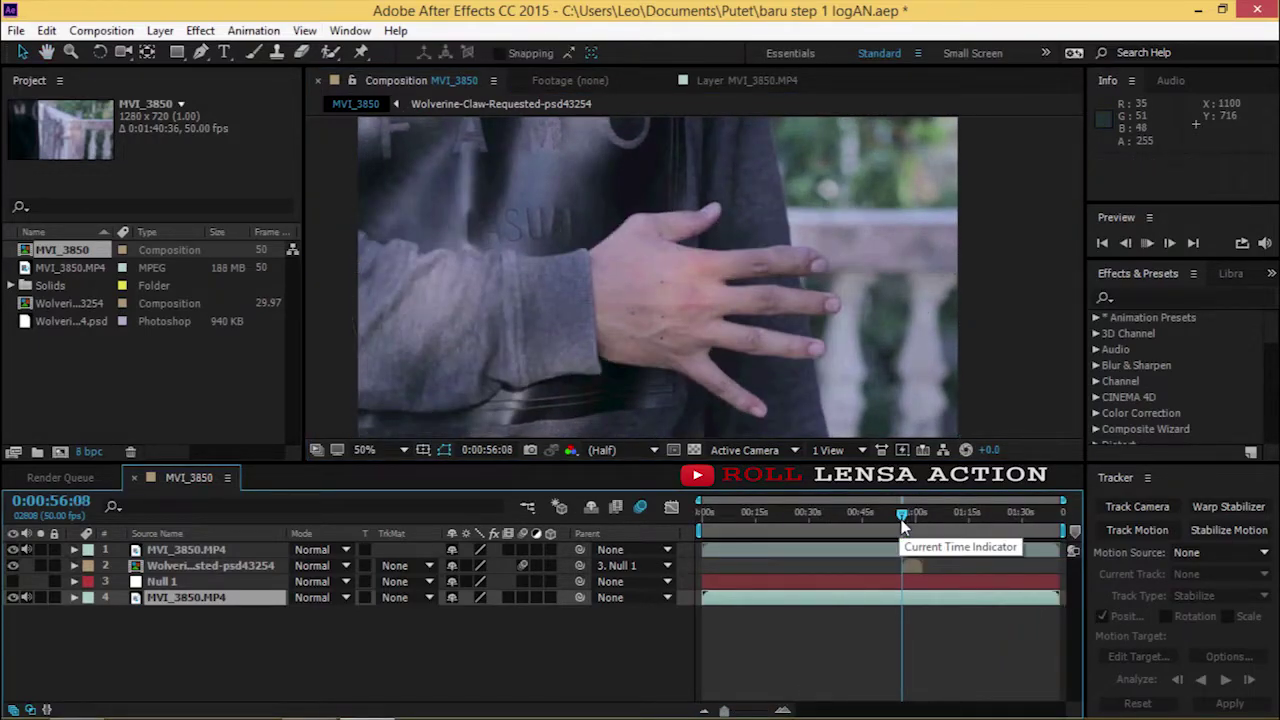
key("space")
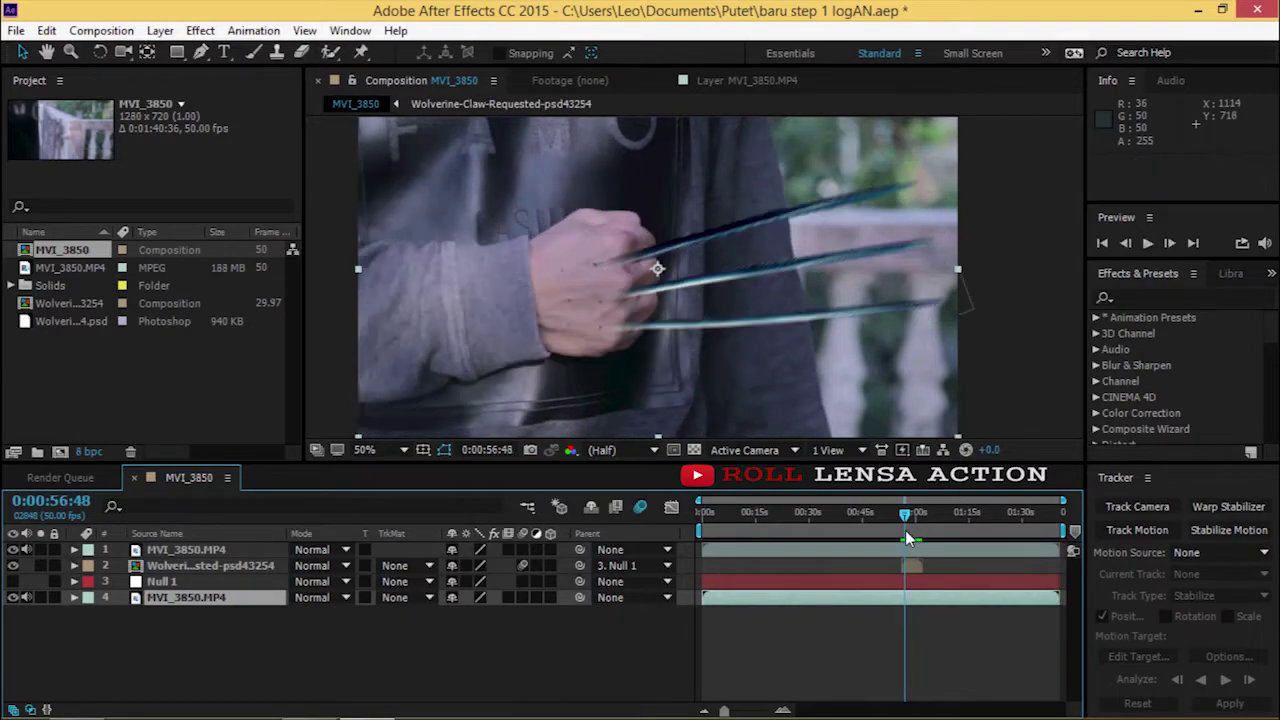
- Select the top footage layer and reveal its mask properties
left_click(186, 549)
left_click(75, 550)
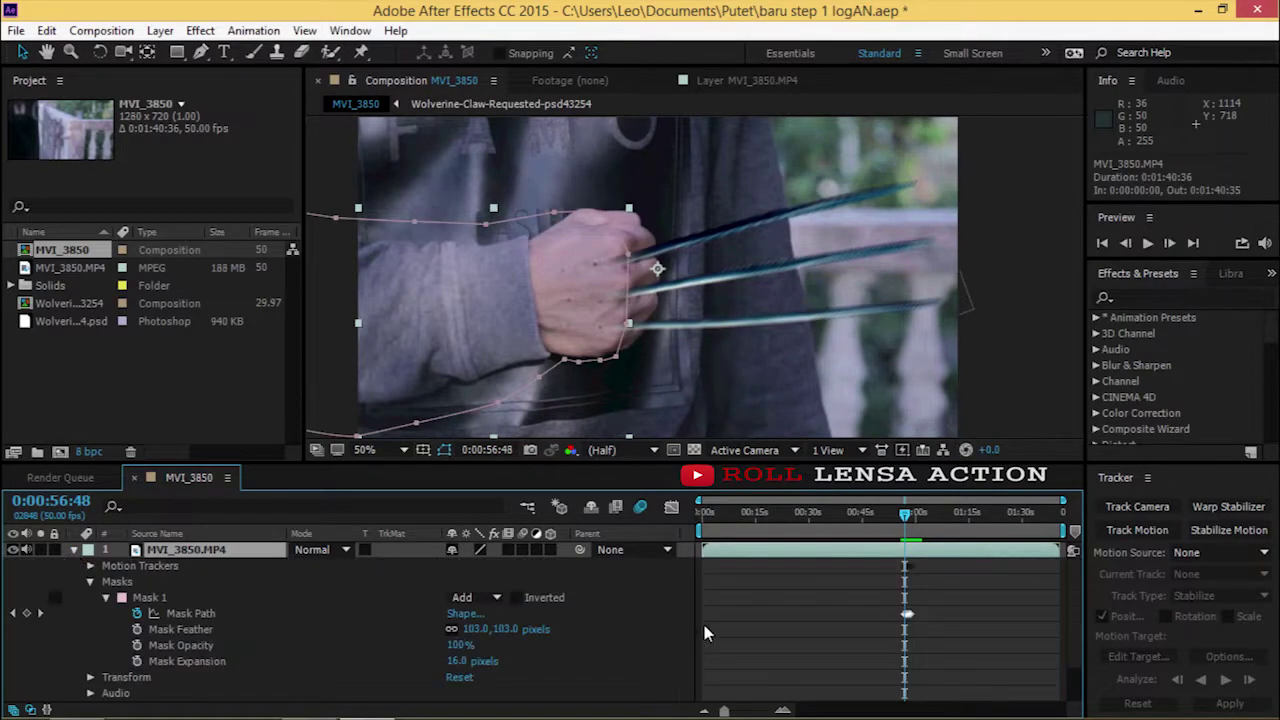
left_click_drag(716, 710, 765, 712)
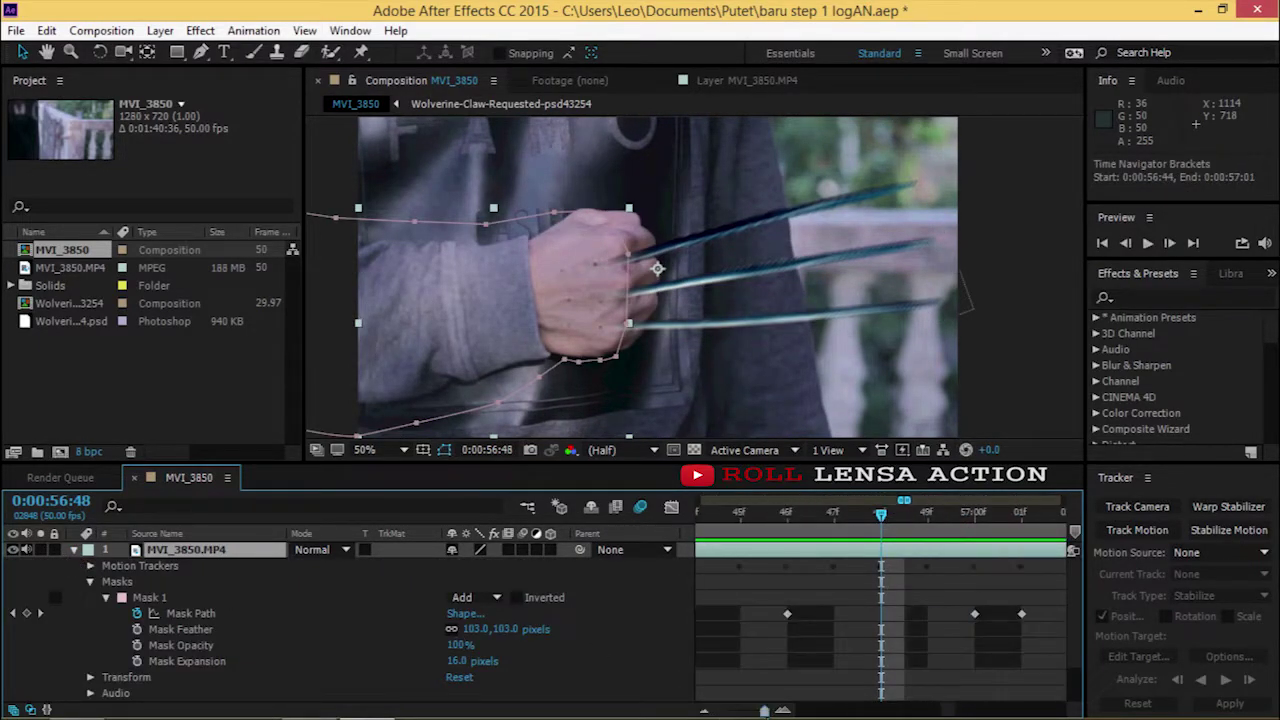
- Realign the fist mask with the hand around 57:03–57:06, adding Mask Path keyframes
left_click(170, 599)
left_click_drag(881, 514, 975, 514)
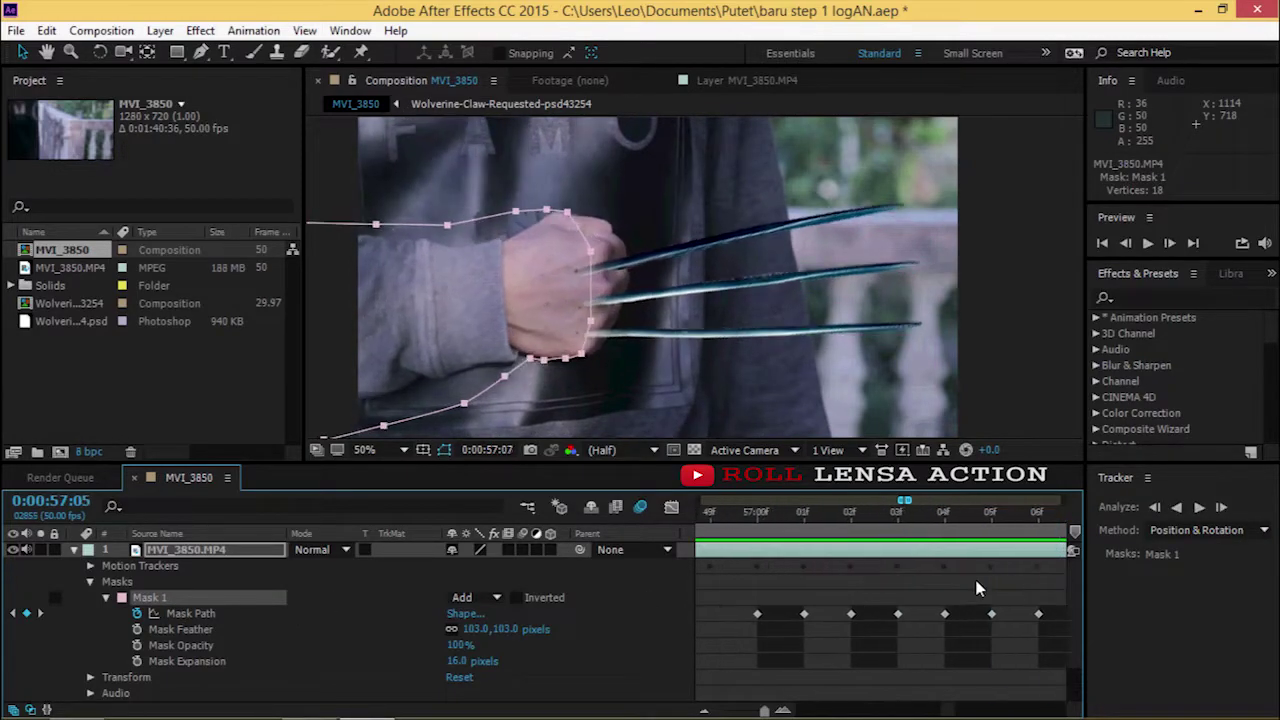
key("Page_Up")
key("Page_Up")
key("Page_Up")
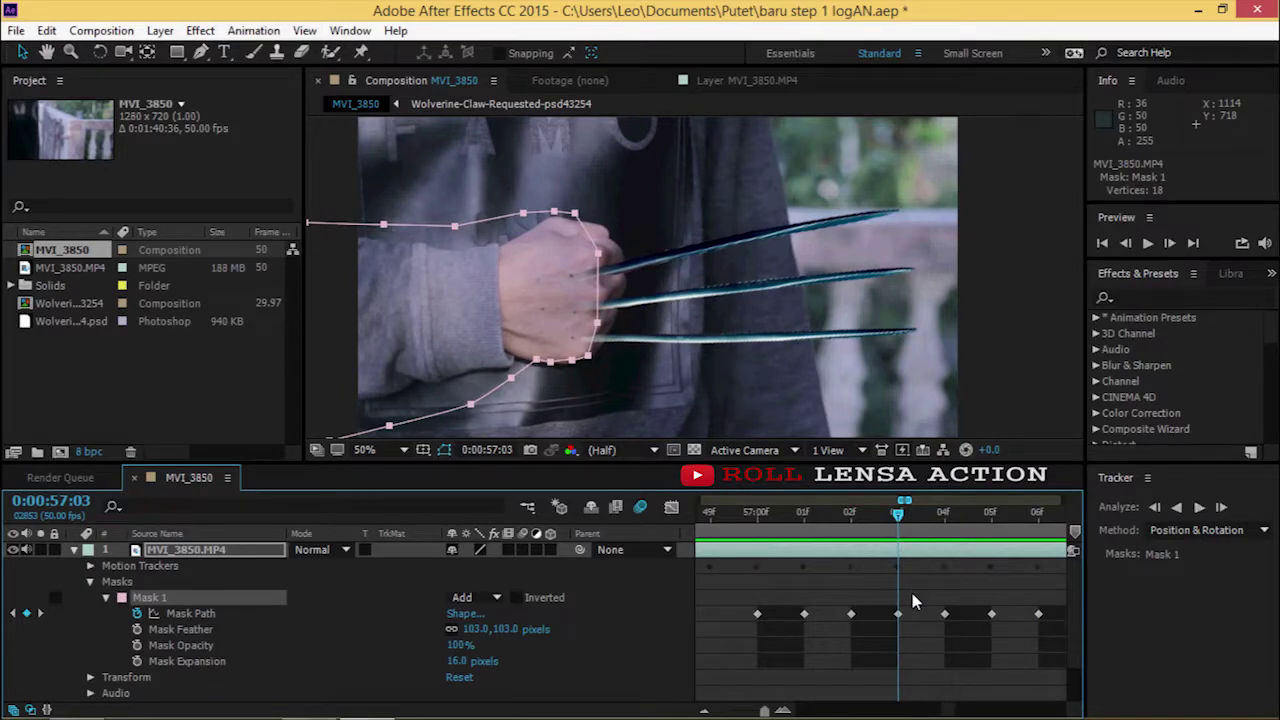
left_click(598, 262)
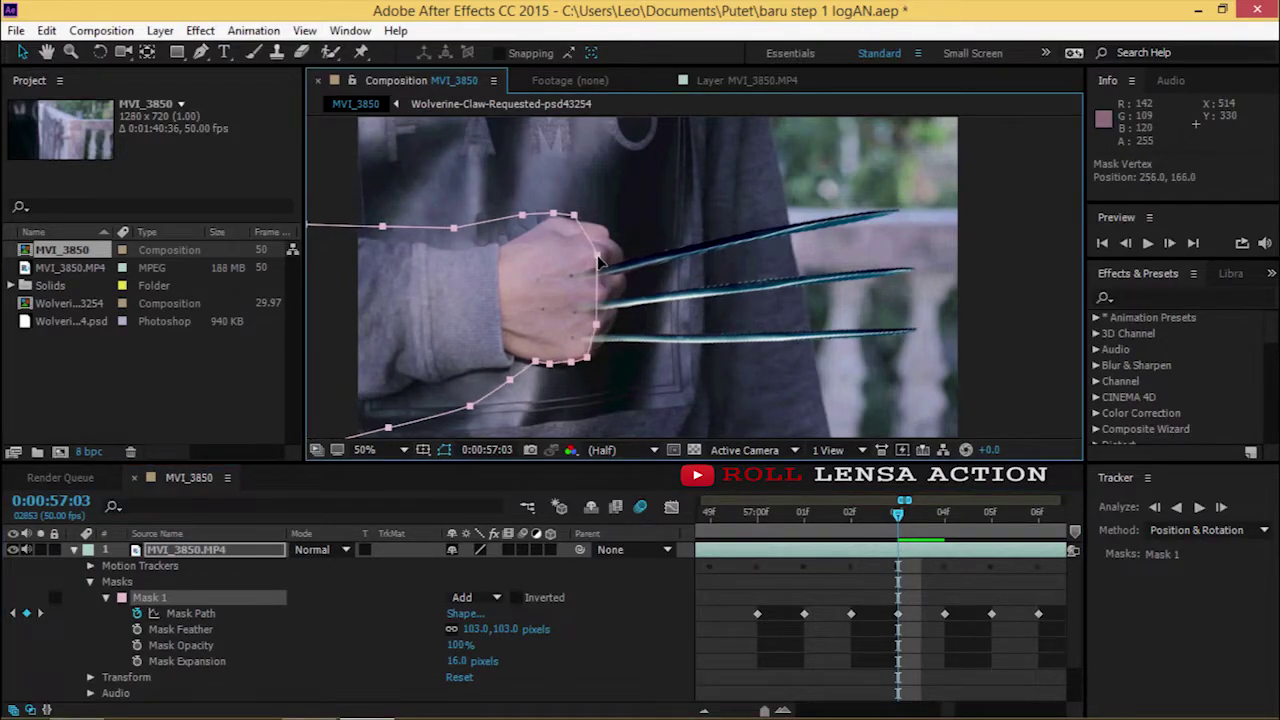
left_click(929, 518)
left_click(564, 214)
left_click_drag(564, 214, 575, 222)
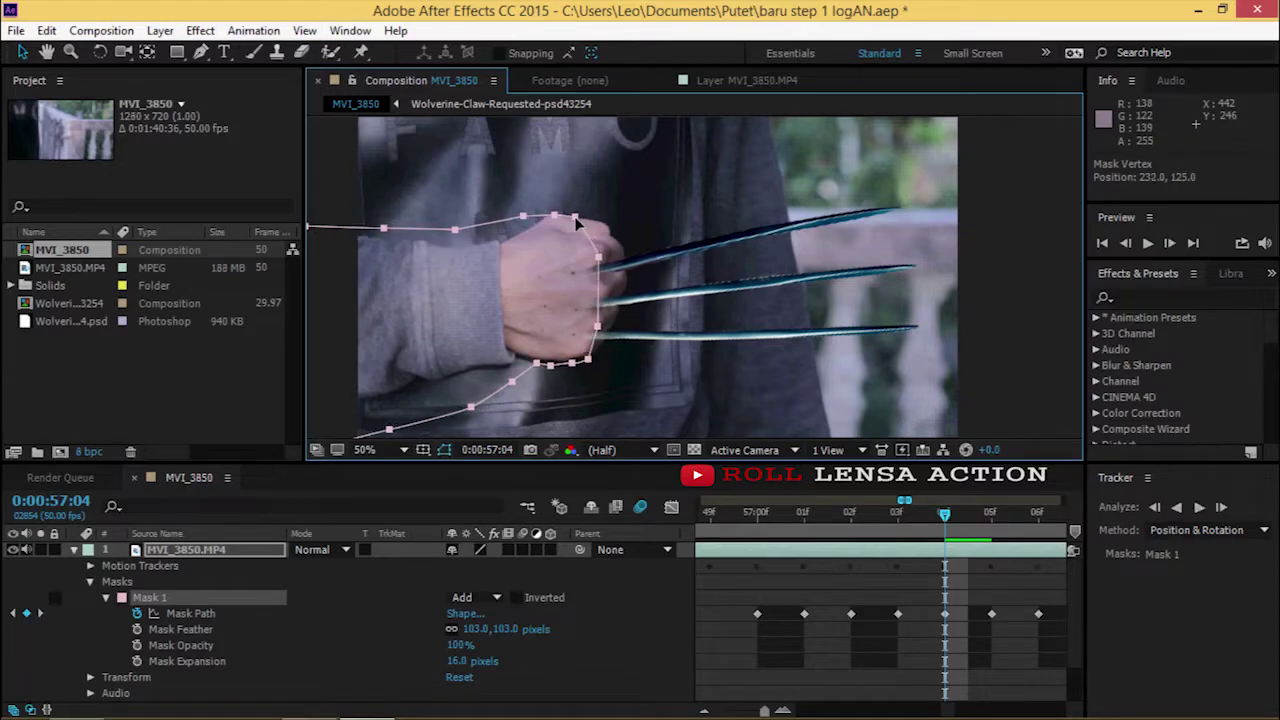
left_click_drag(945, 515, 1038, 515)
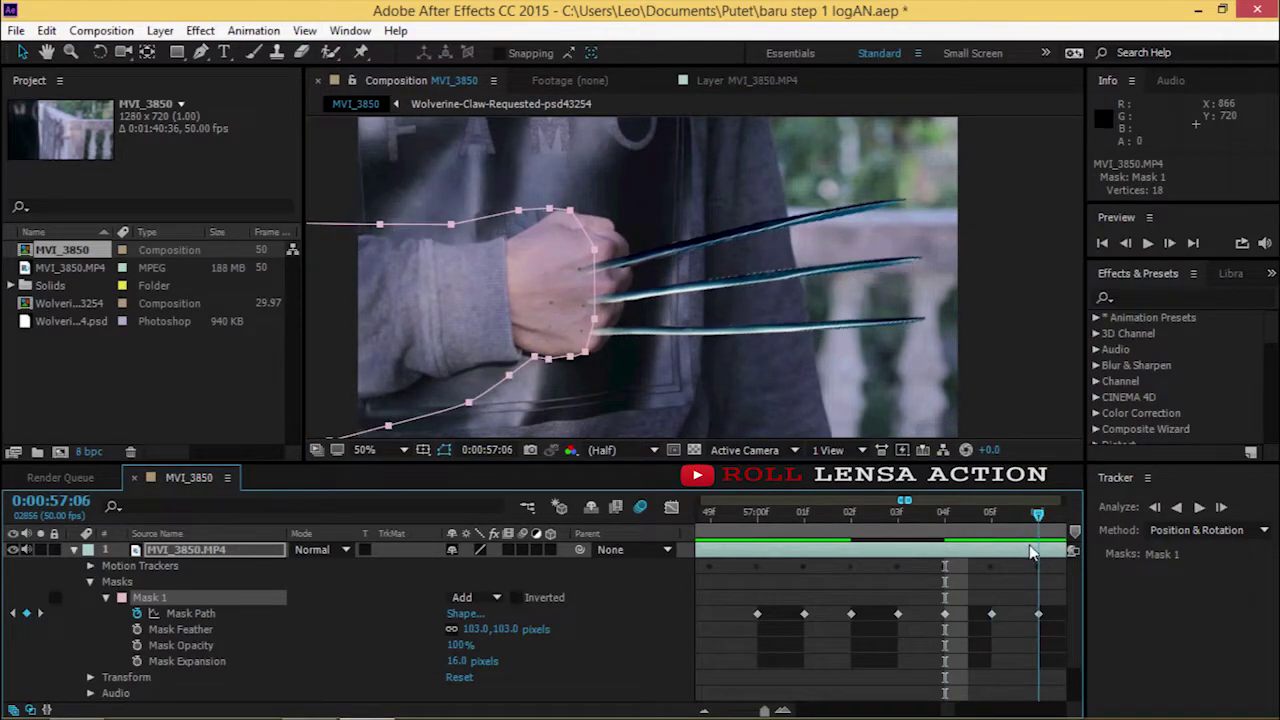
left_click_drag(1050, 563, 1070, 515)
left_click_drag(580, 212, 582, 208)
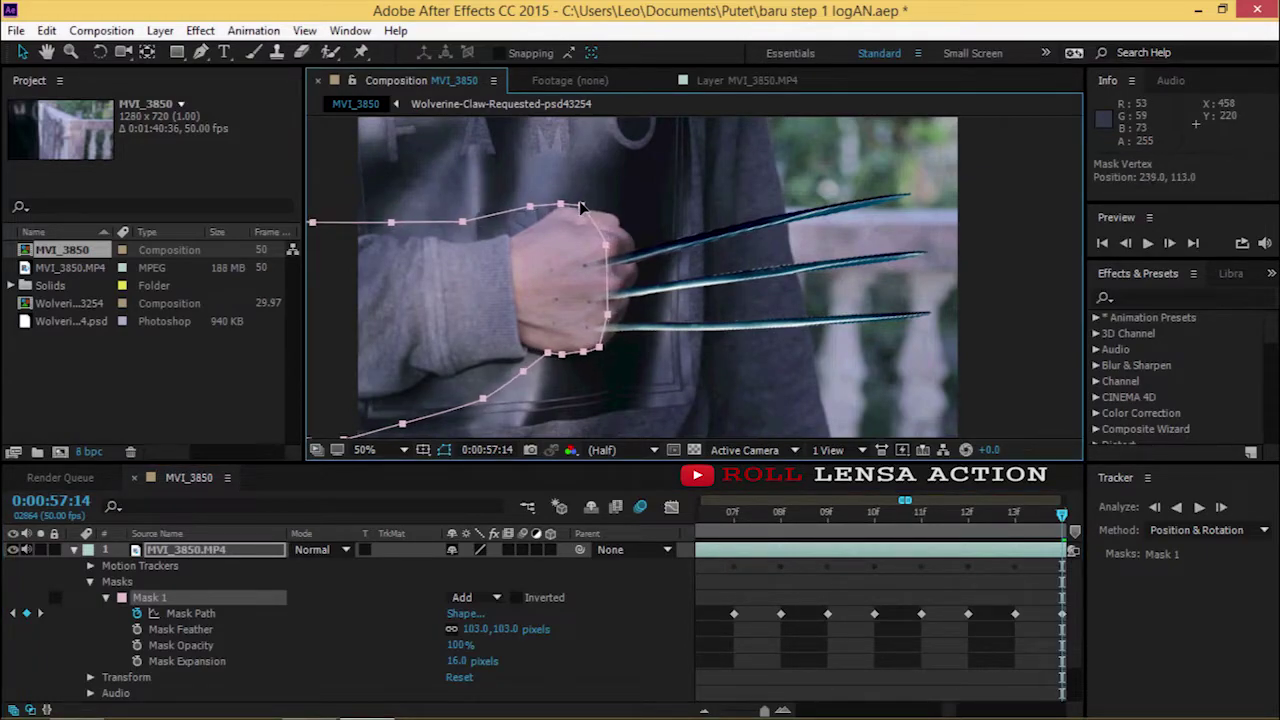
- Nudge the fist mask to match the hand at frames 57:21 through 57:35
left_click(1033, 541)
key("Page_Down")
key("Page_Down")
key("Page_Down")
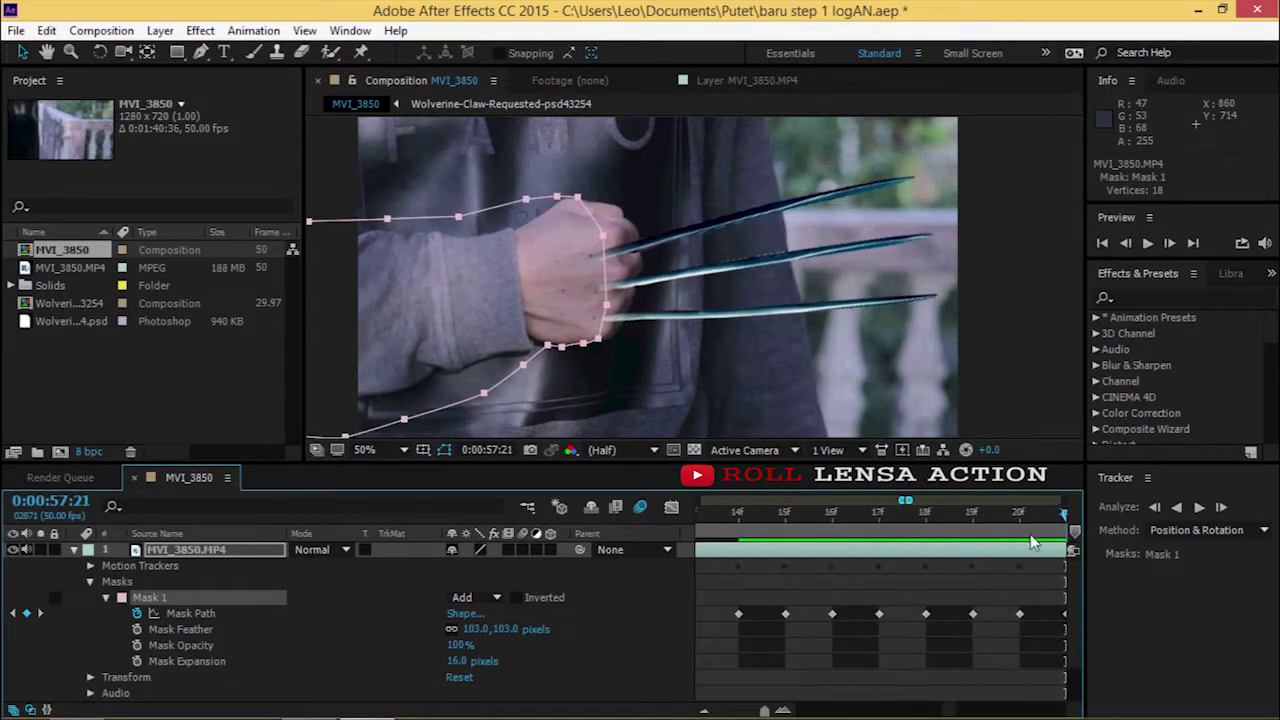
left_click_drag(580, 198, 588, 195)
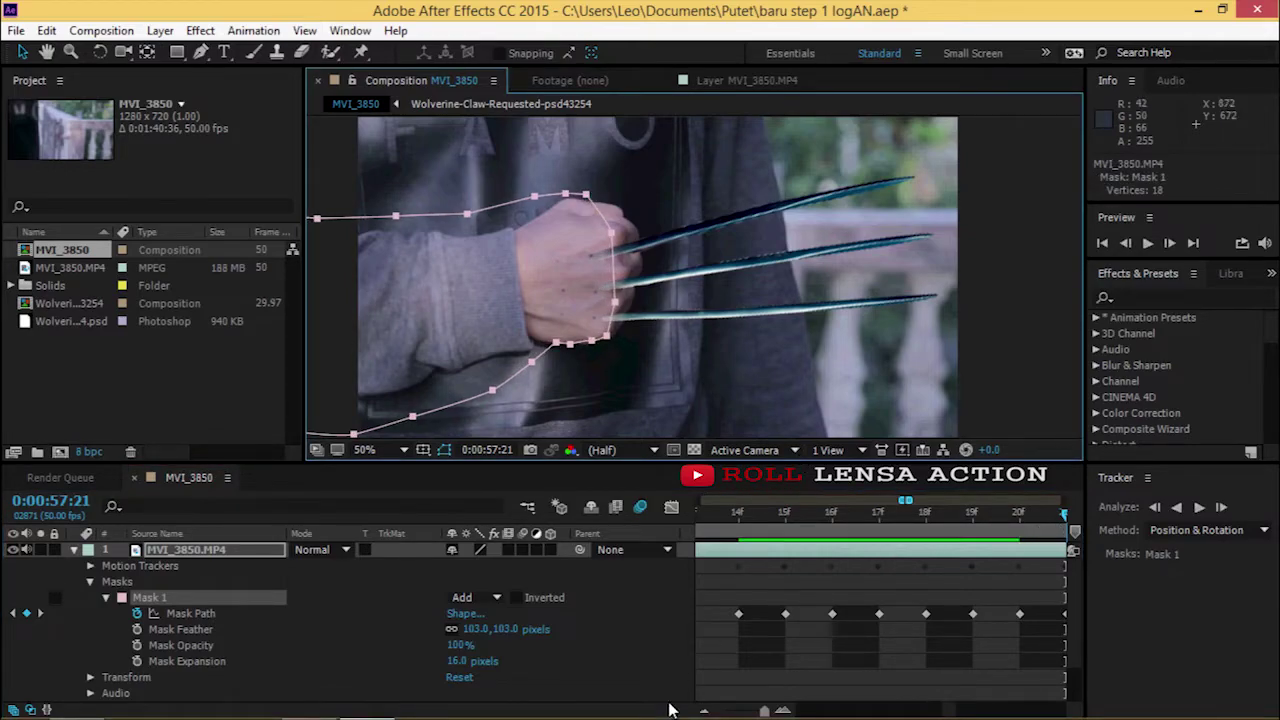
key("Page_Down")
key("Page_Down")
key("Page_Down")
key("Page_Down")
key("Page_Down")
key("Page_Down")
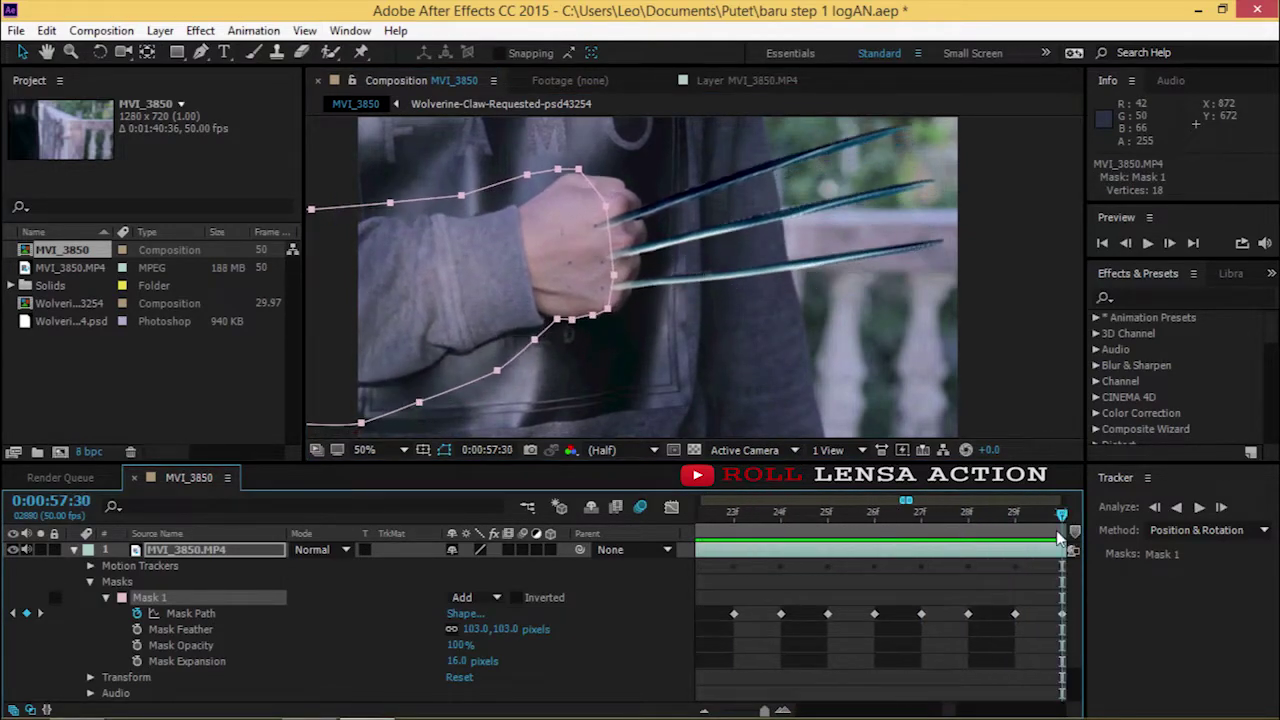
left_click_drag(580, 176, 578, 165)
left_click(1030, 537)
key("Page_Down")
key("Page_Down")
key("Page_Down")
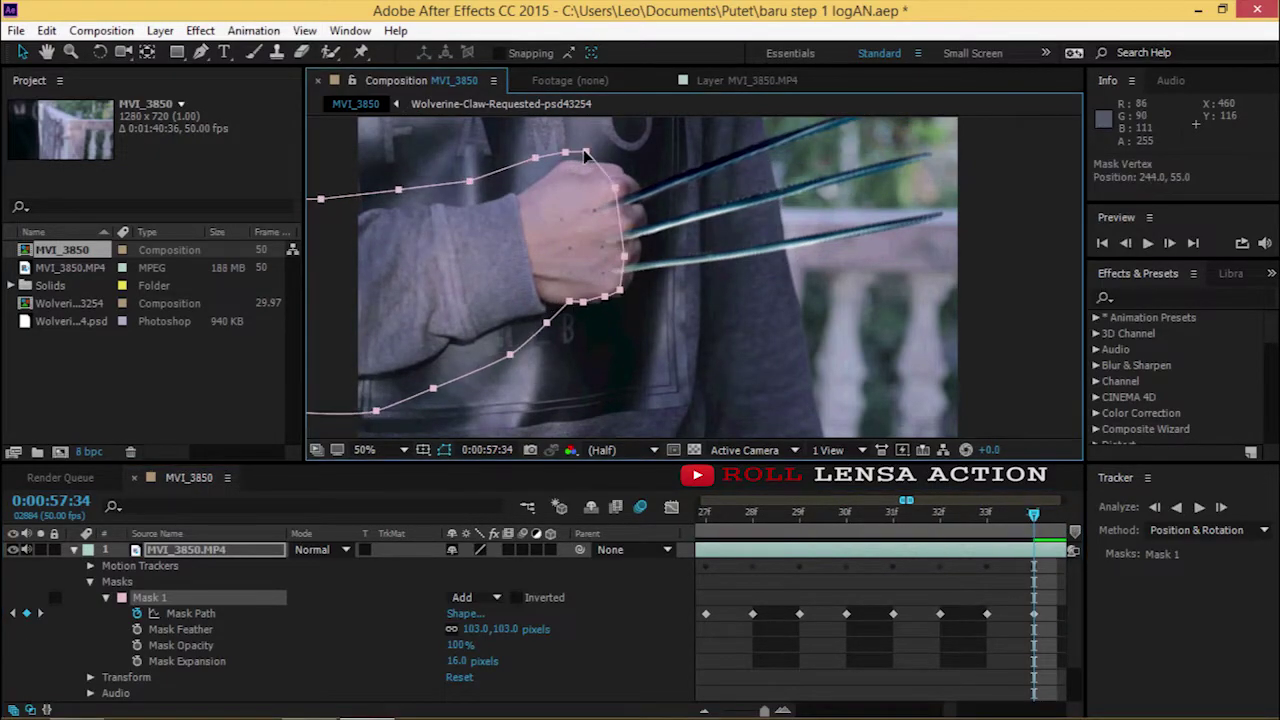
key("Page_Down")
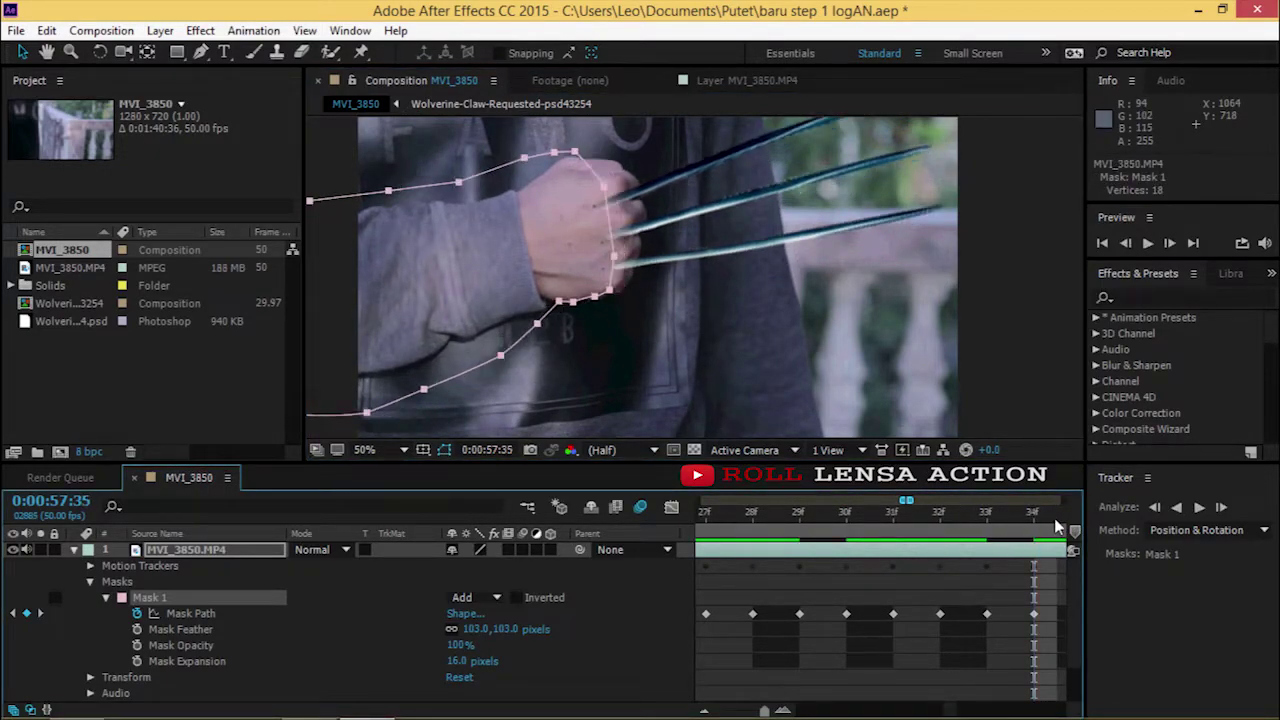
left_click_drag(764, 712, 760, 712)
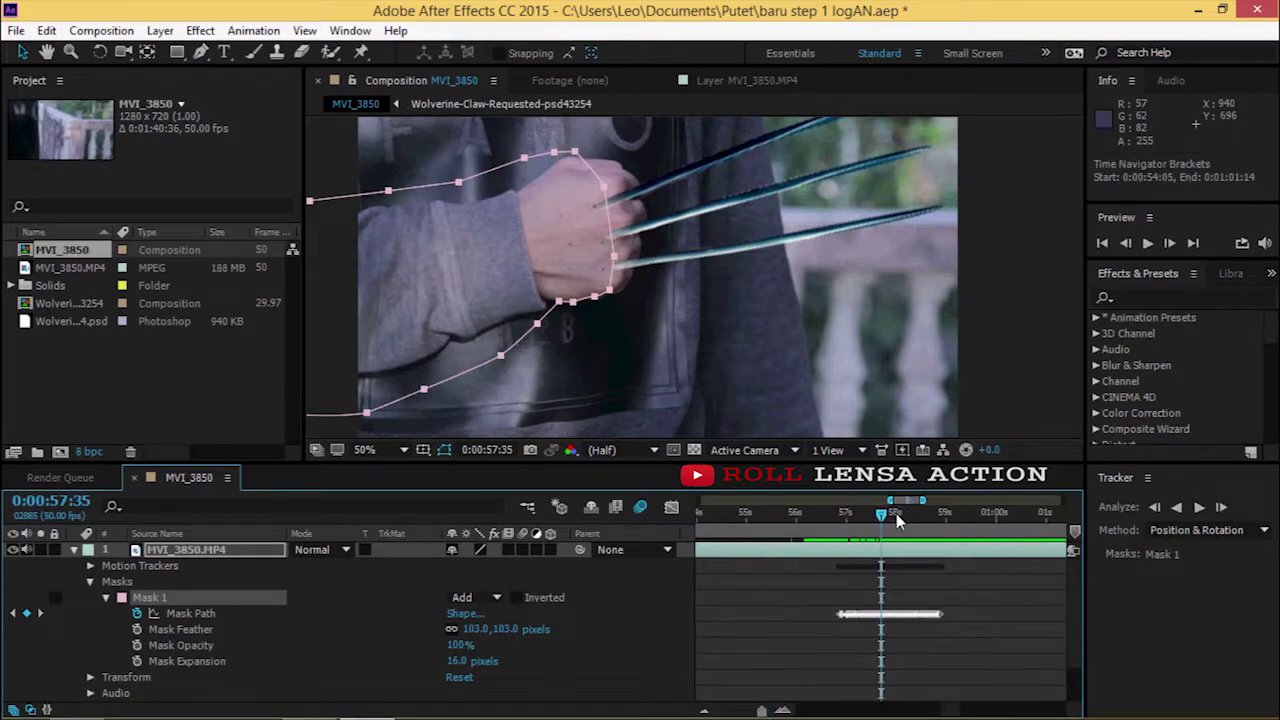
- Move the mask down-right over the hand at 58:22, then step back to 57:33 to check coverage
left_click(909, 512)
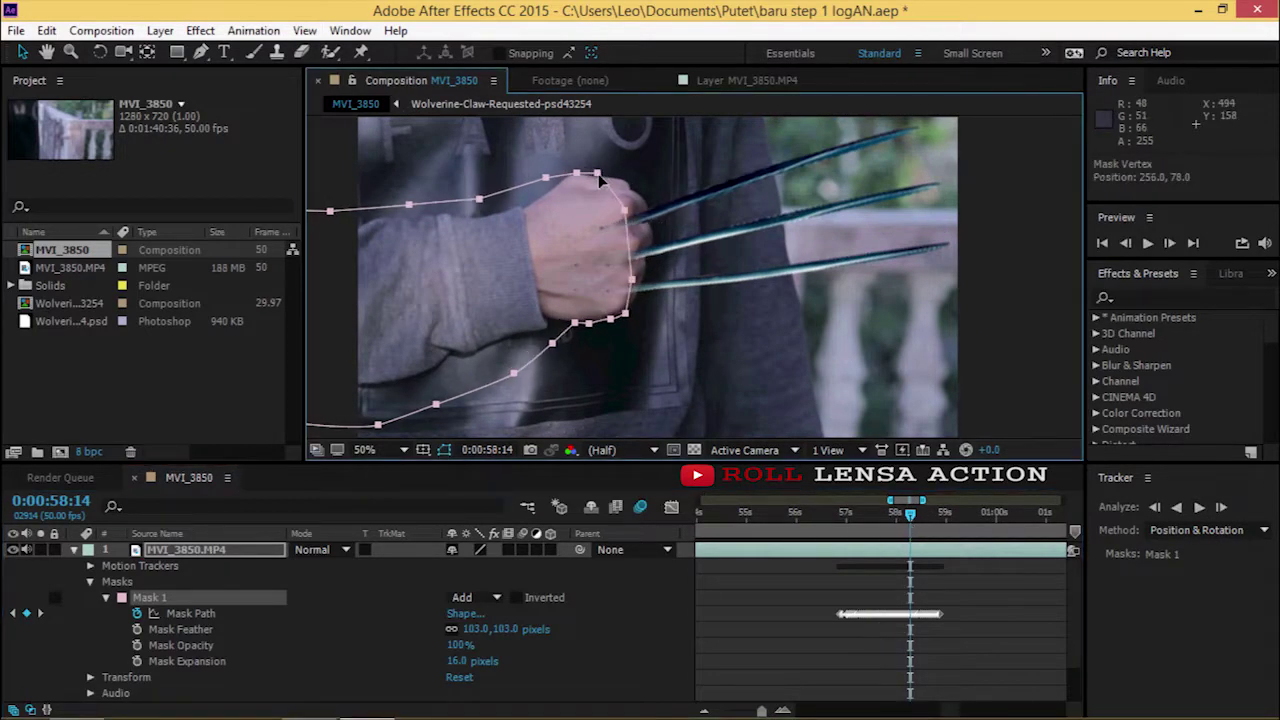
left_click(913, 514)
left_click(918, 512)
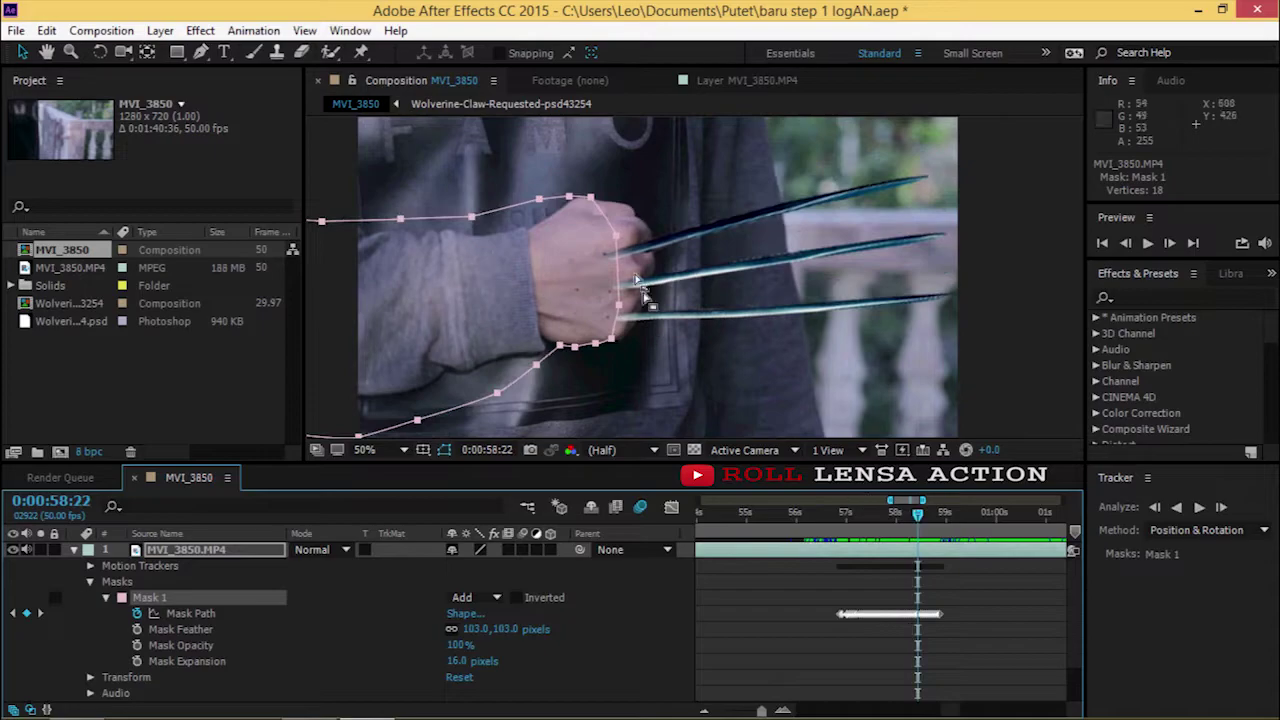
left_click_drag(591, 198, 602, 206)
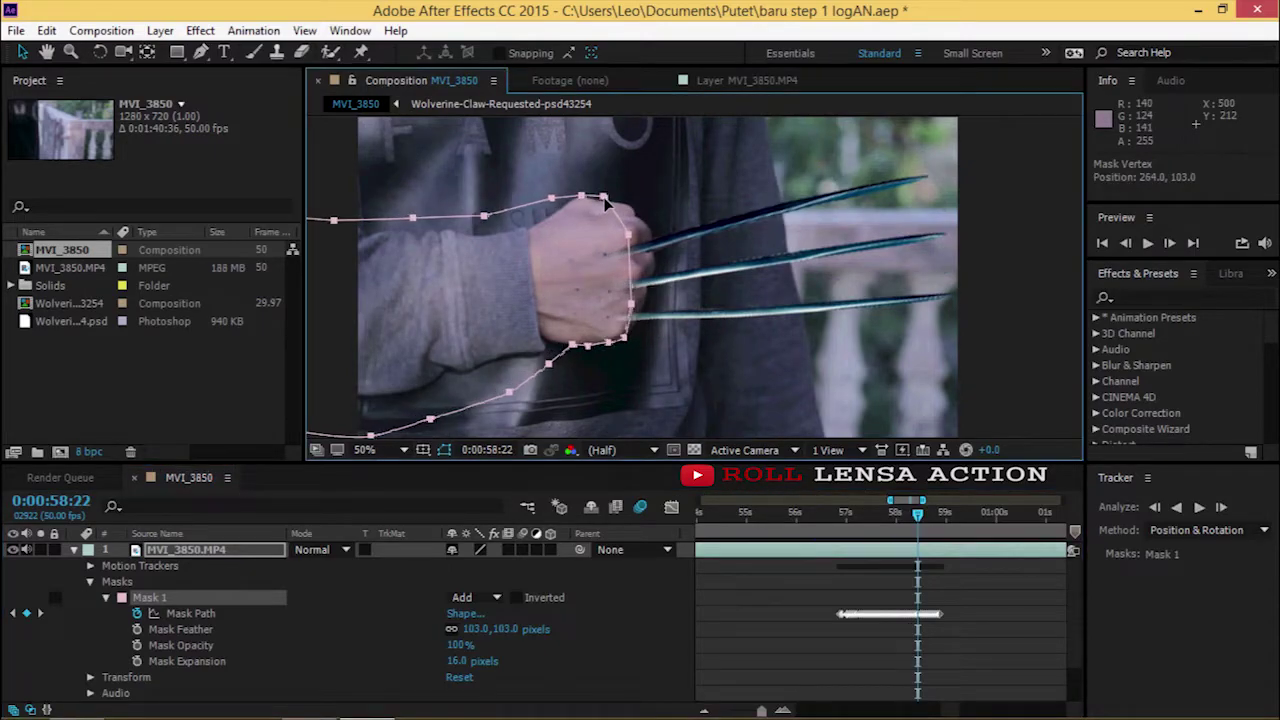
left_click(927, 512)
left_click(897, 514)
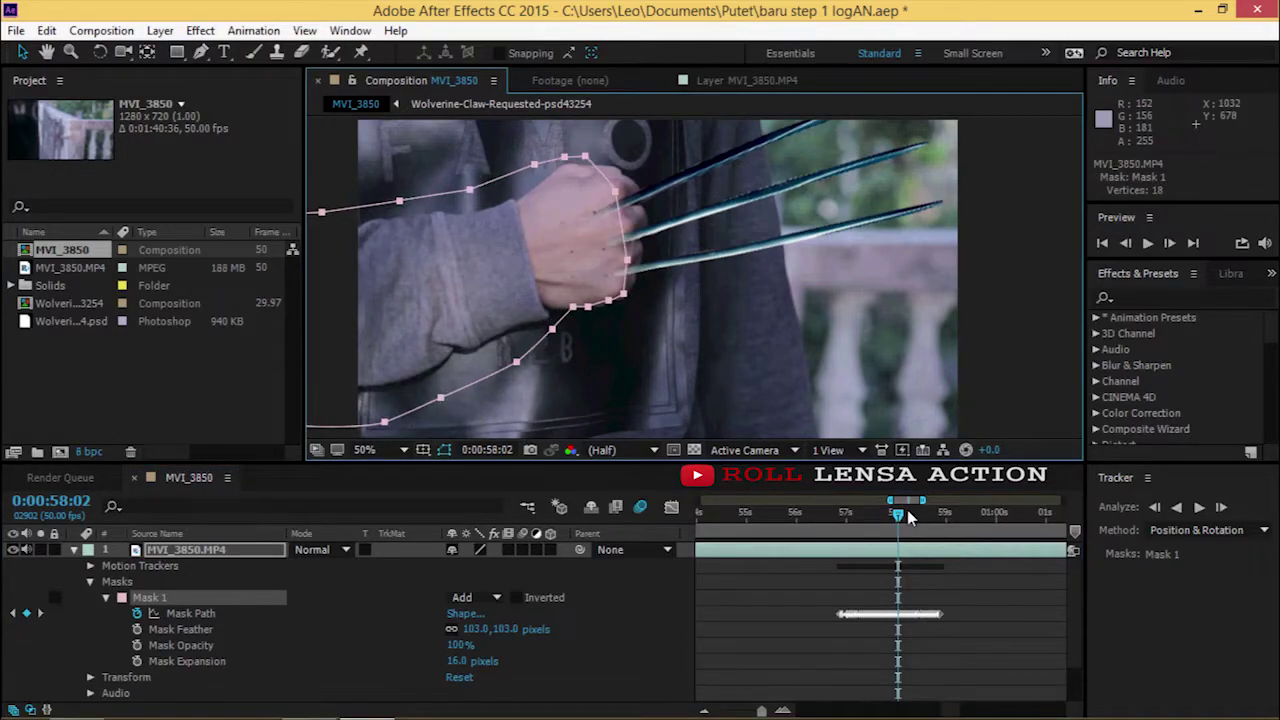
key("Page_Up")
key("Page_Up")
key("Page_Up")
key("Page_Up")
key("Page_Up")
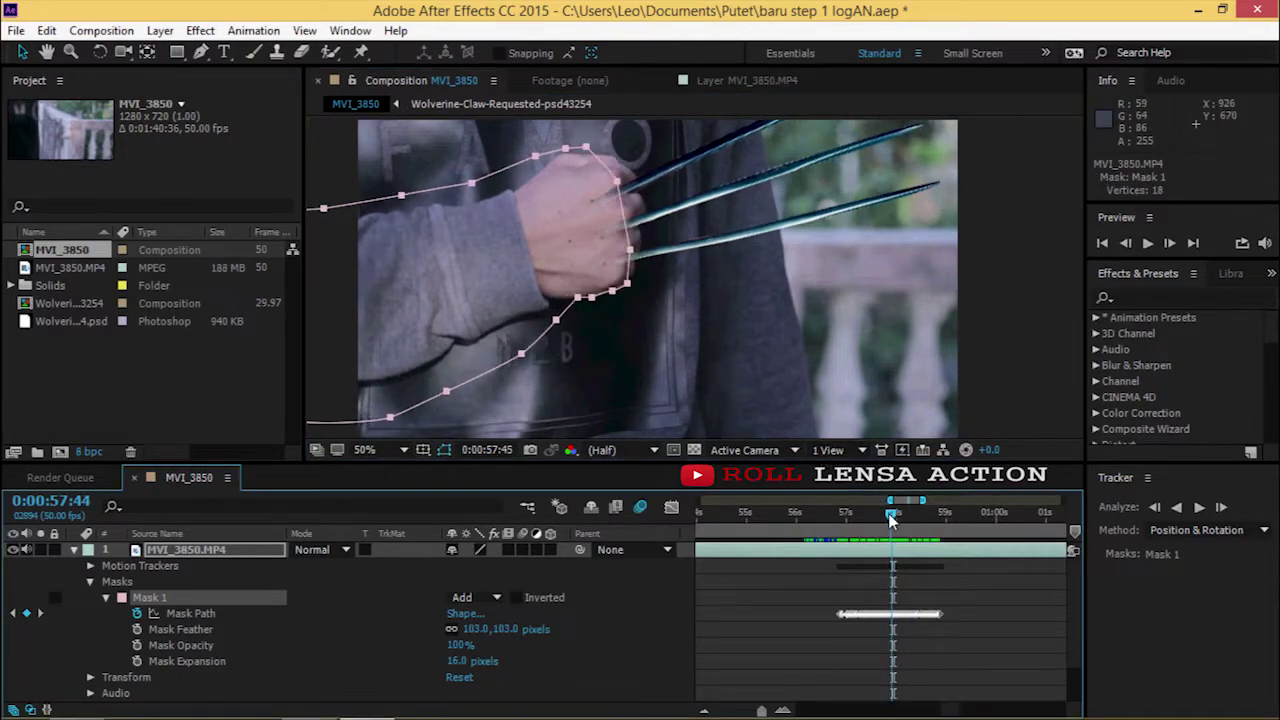
key("Page_Up")
key("Page_Up")
key("Page_Up")
key("Page_Up")
key("Page_Up")
key("Page_Up")
key("Page_Up")
key("Page_Up")
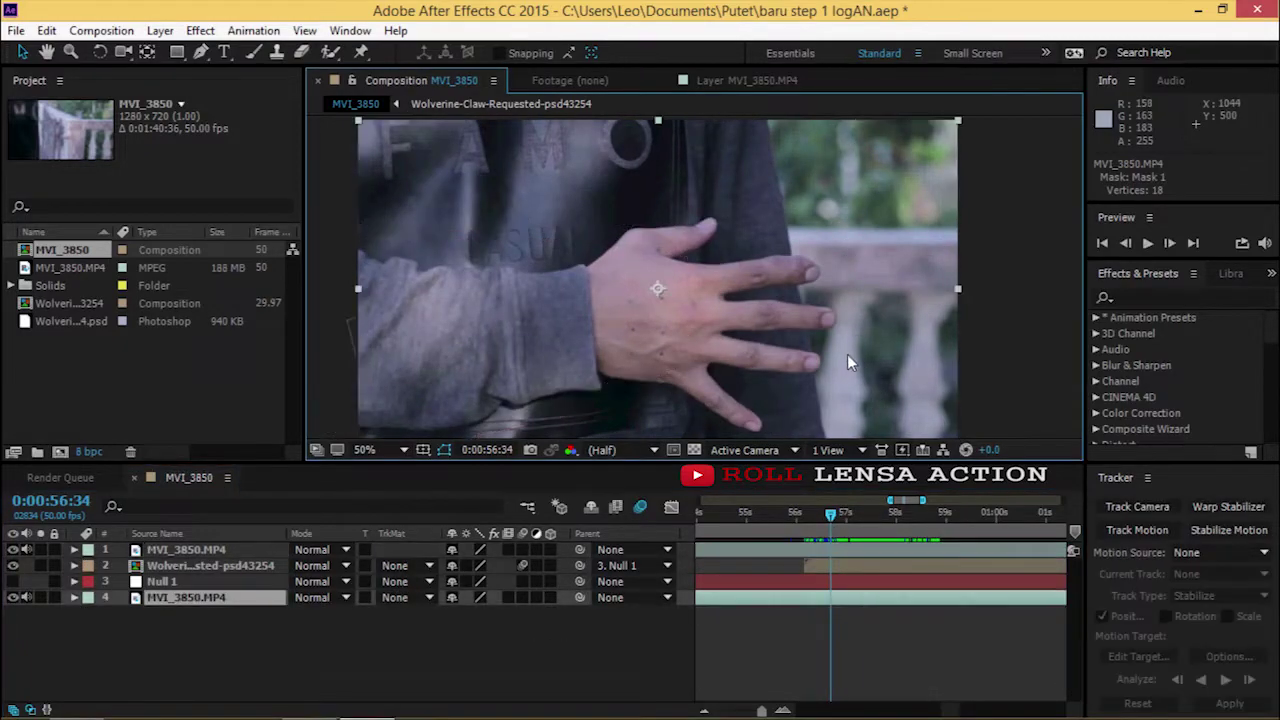
- Play back the masked claws and park the time at 58:25
key("space")
left_click(947, 517)
mouse_move(947, 517)
left_mouse_down()
mouse_move(932, 540)
mouse_move(918, 533)
left_mouse_up()
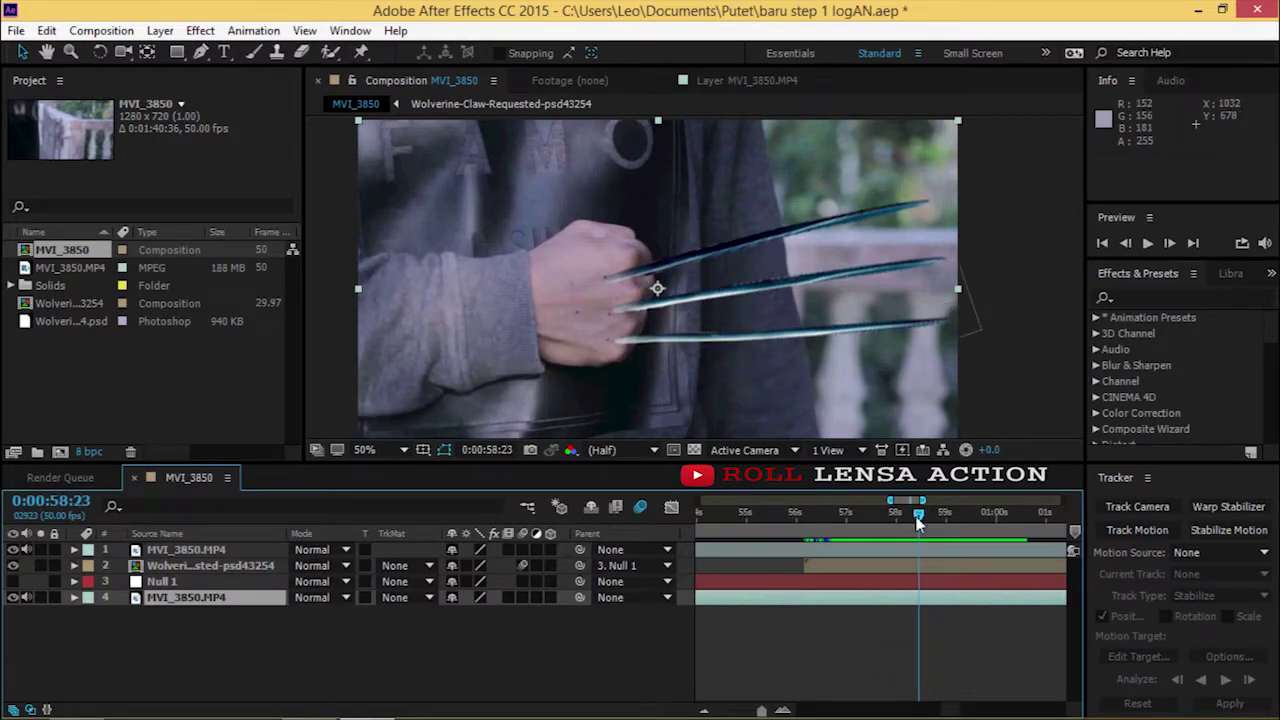
left_click_drag(918, 522, 921, 522)
- Raise Mask 1's expansion from 16 to 46 pixels, scrubbing to check hand coverage
left_click(185, 549)
left_click(74, 549)
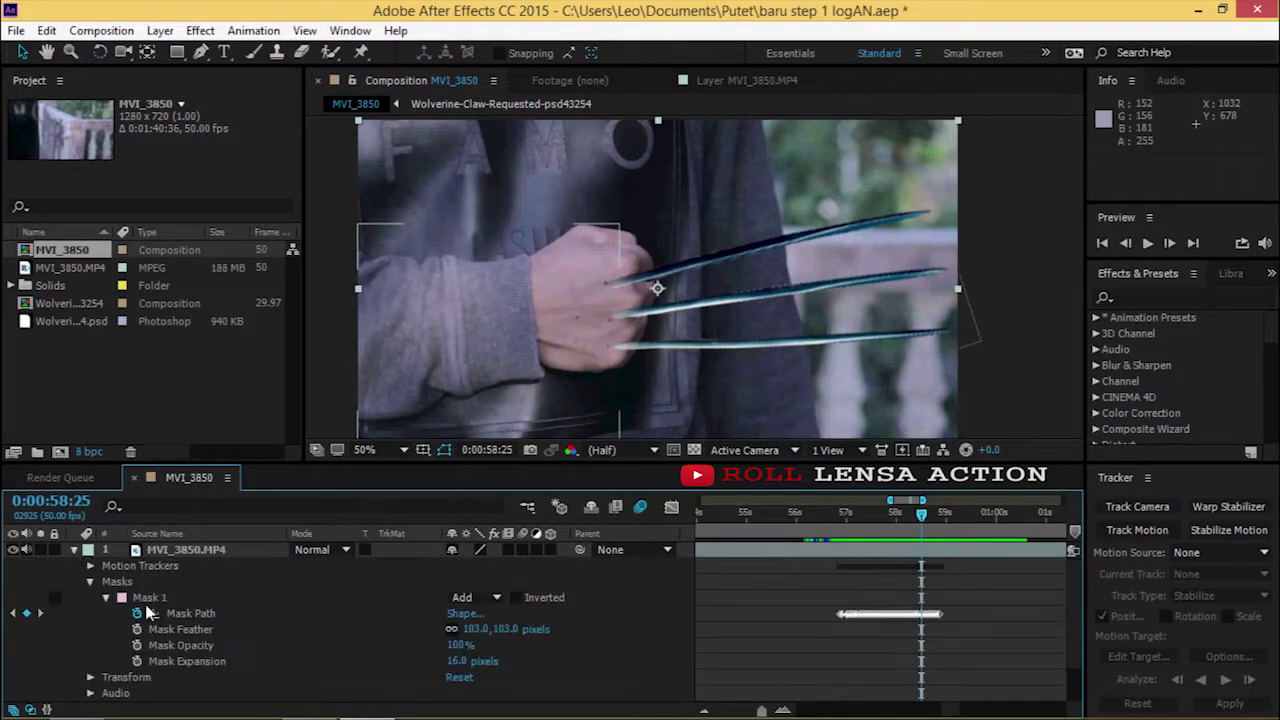
left_click(152, 597)
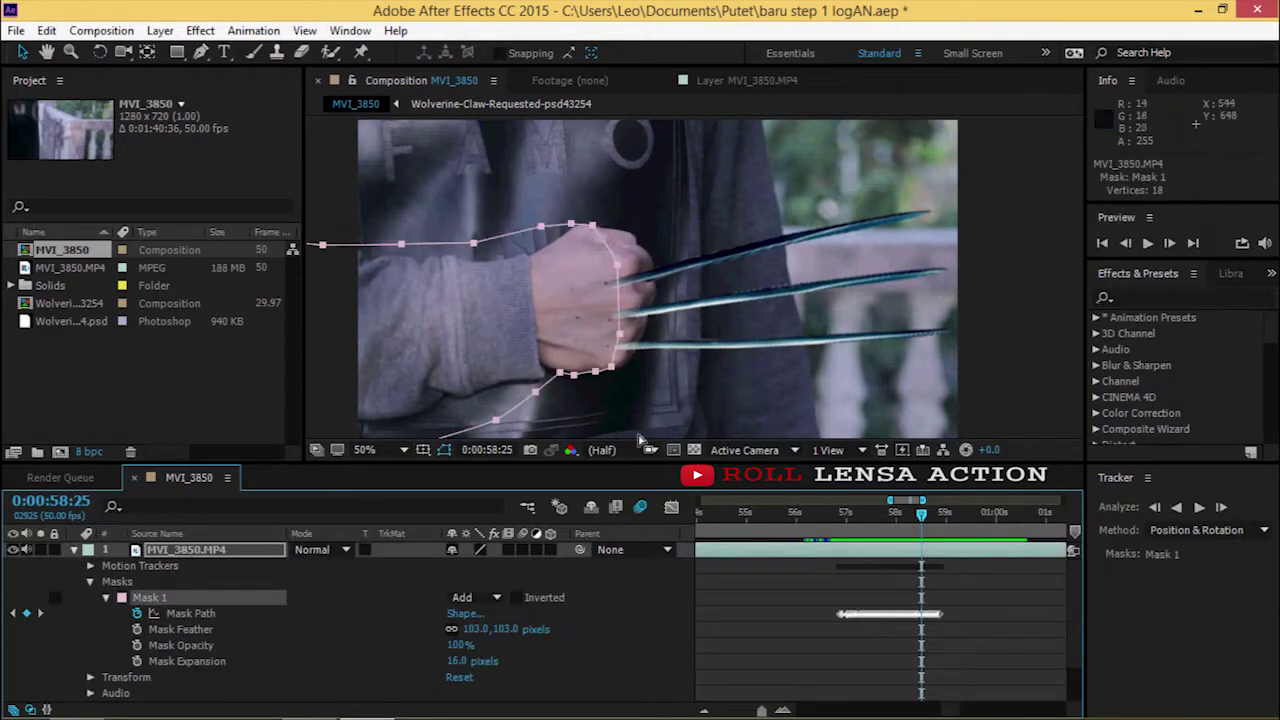
left_click_drag(466, 664, 487, 663)
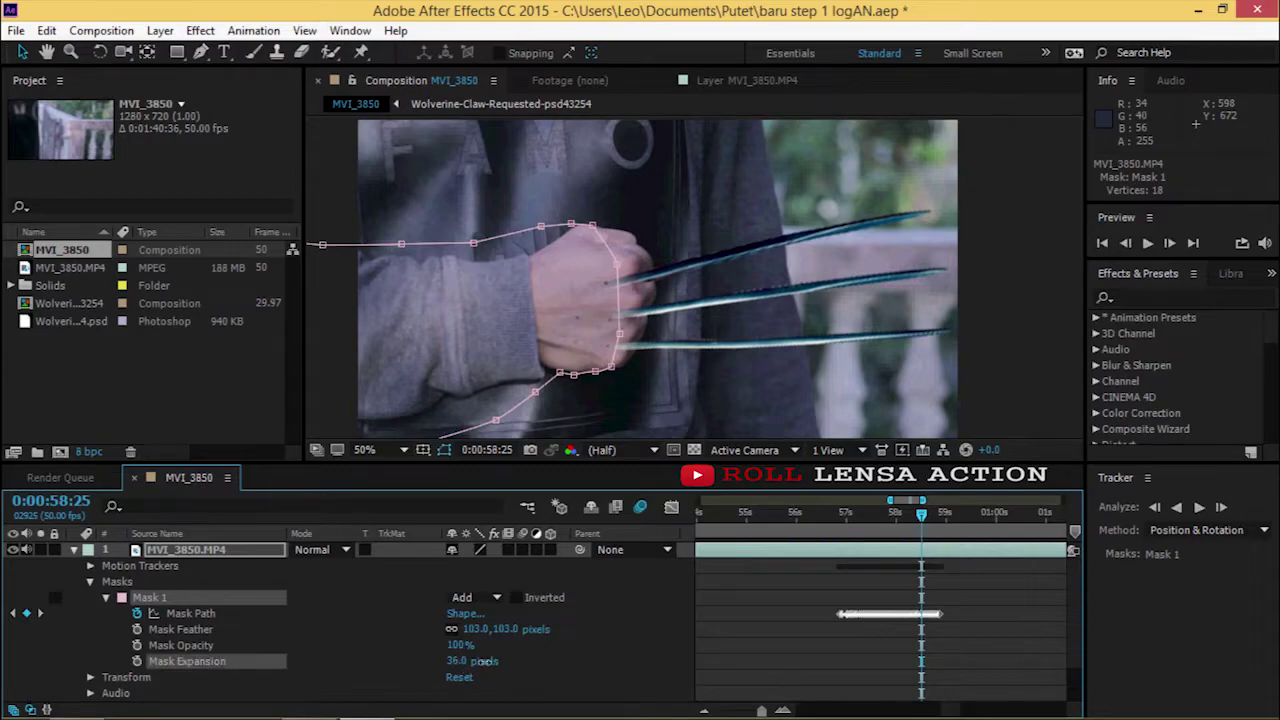
mouse_move(924, 519)
left_mouse_down()
mouse_move(935, 545)
mouse_move(886, 550)
left_mouse_up()
left_click_drag(475, 662, 469, 664)
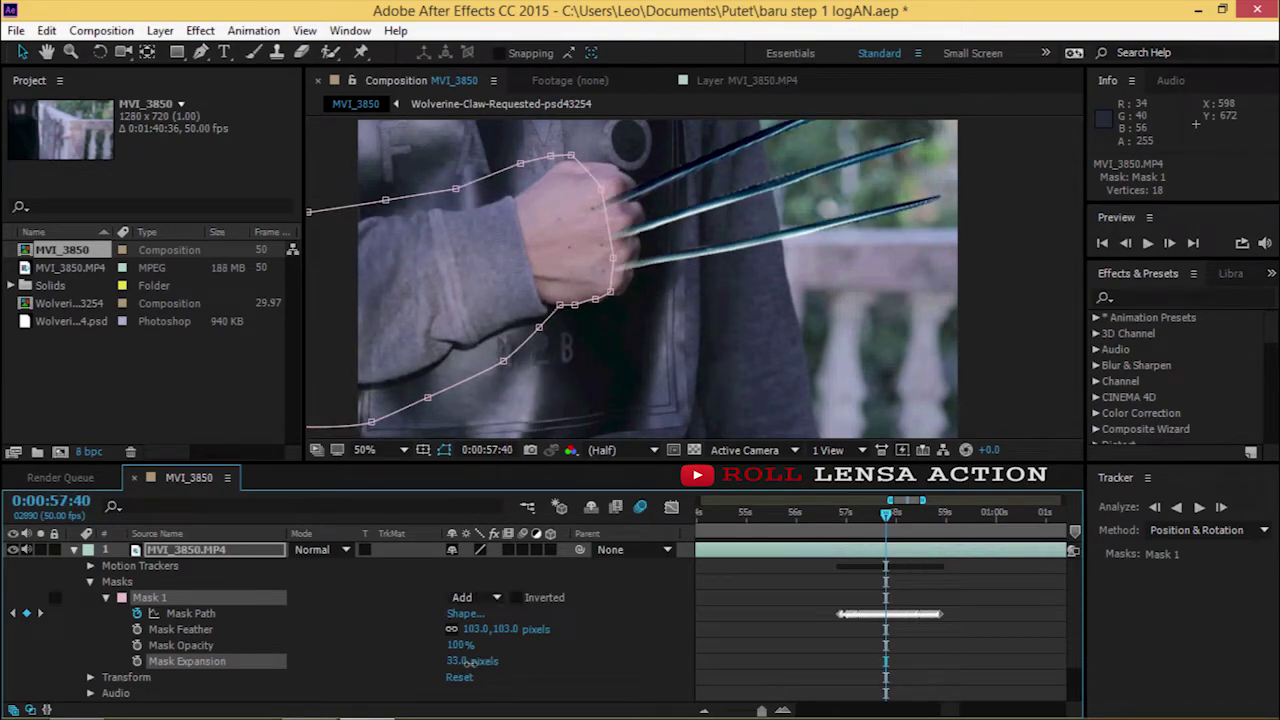
left_click_drag(886, 527, 854, 565)
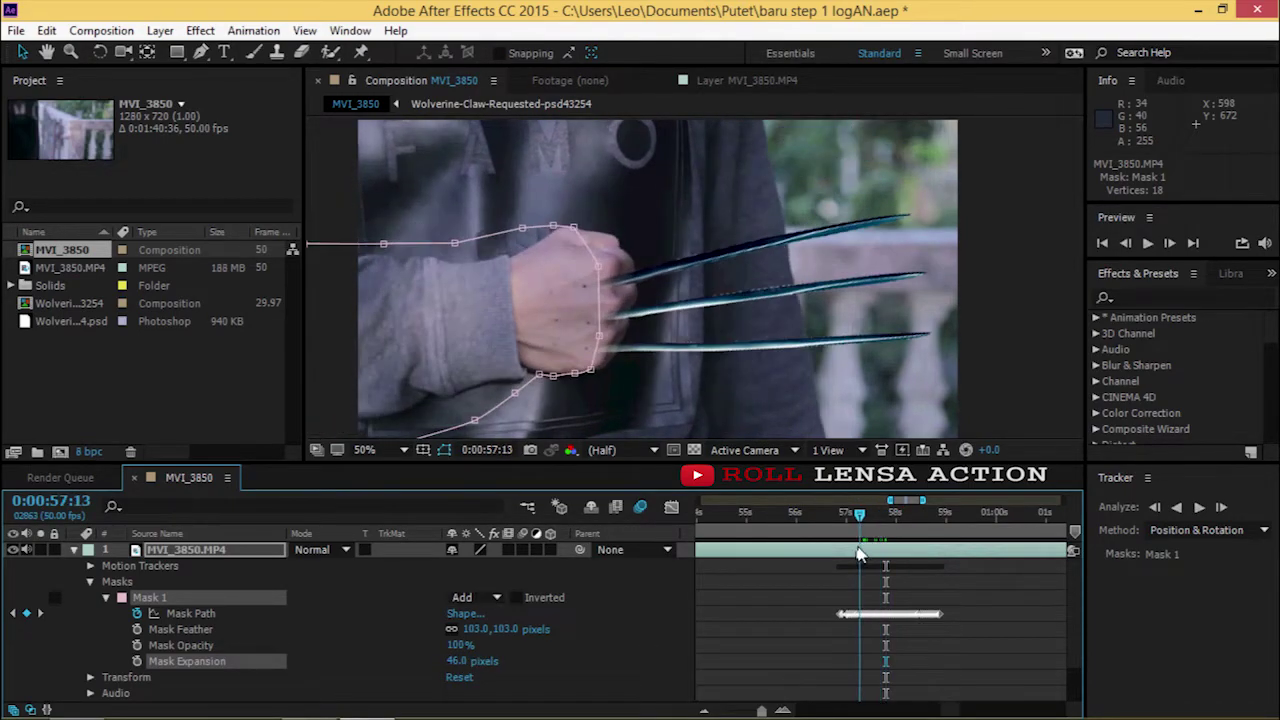
left_click(74, 550)
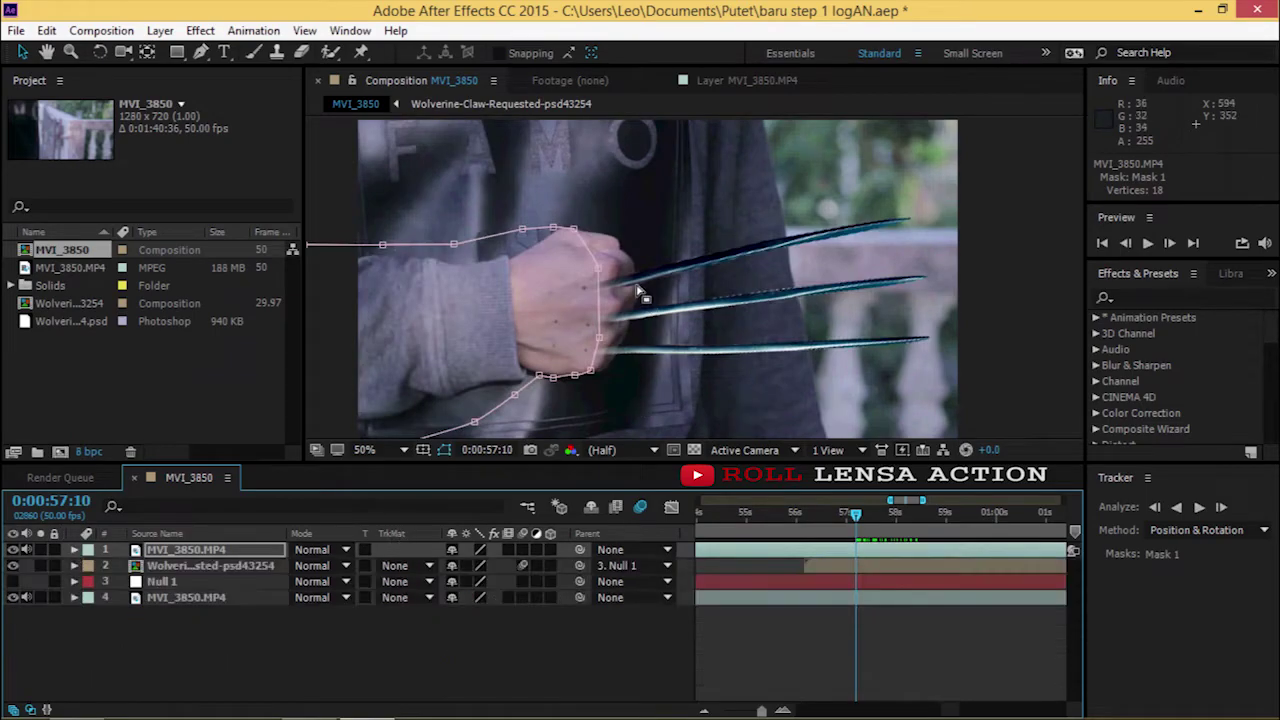
- Pre-compose the Wolverine claw layer and Null 1 into 'claws', moving all attributes
left_click(180, 597)
left_click(174, 570)
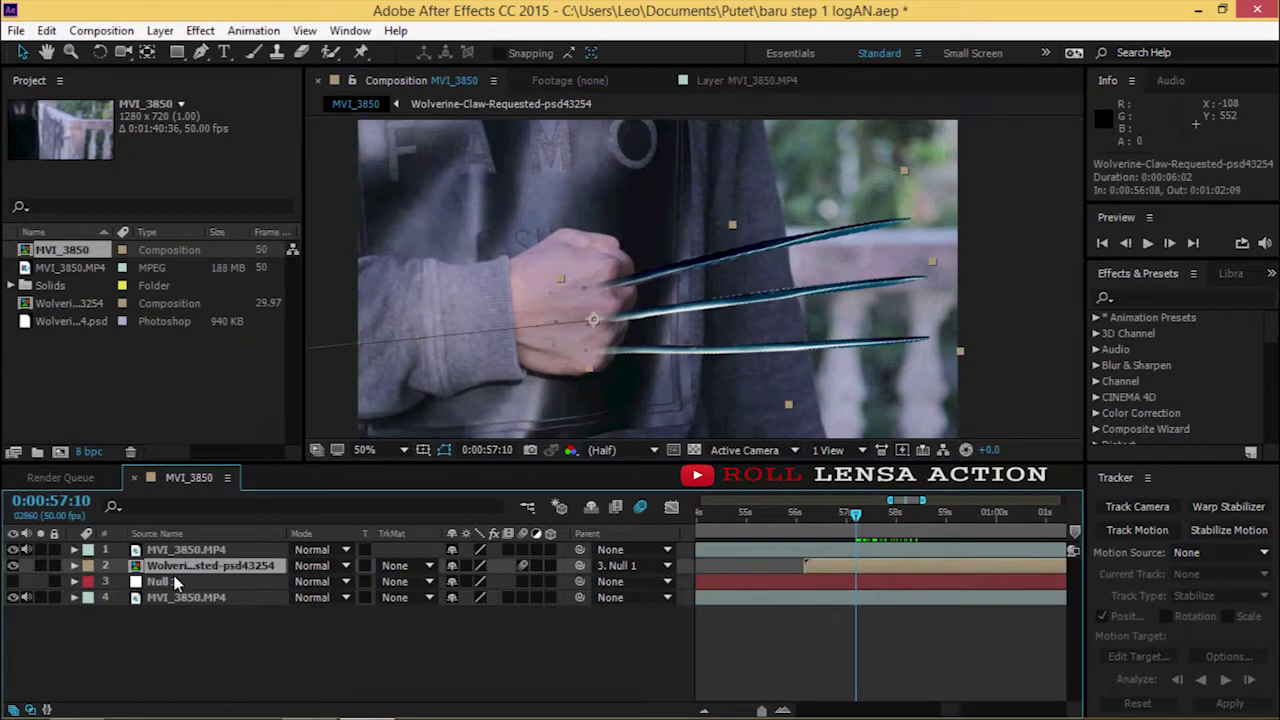
left_click(174, 583, "ctrl")
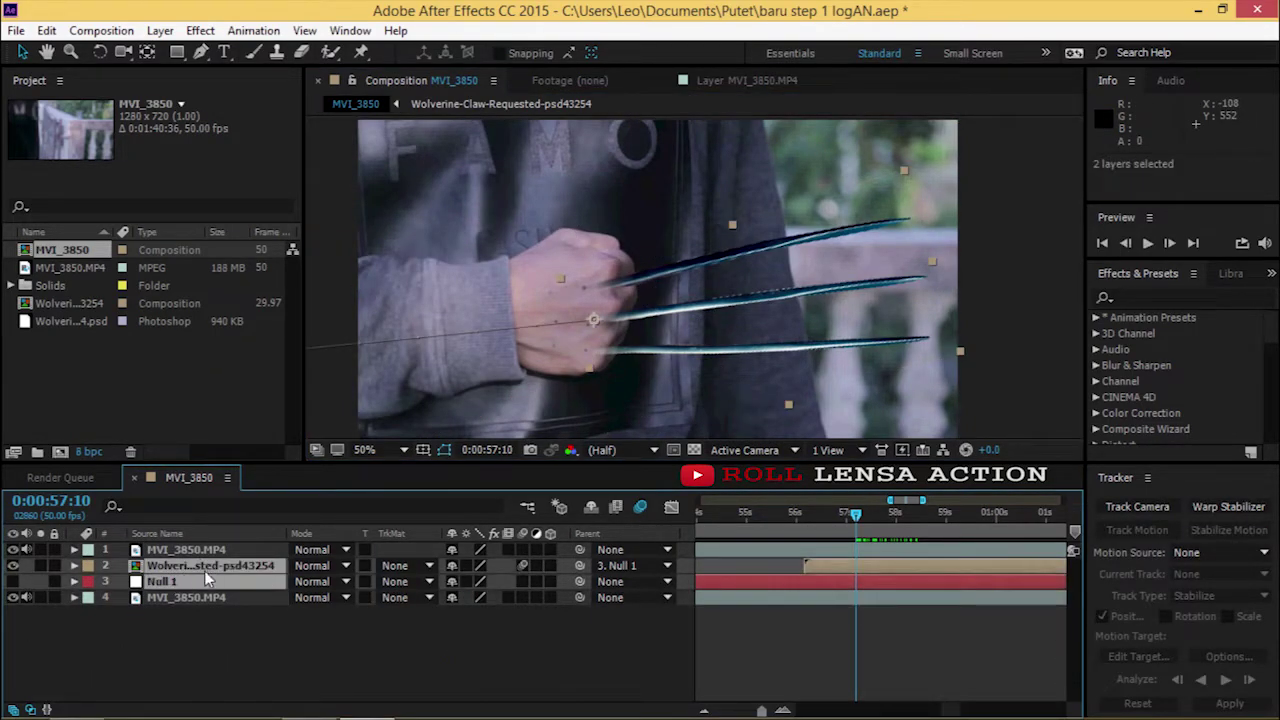
left_click(170, 30)
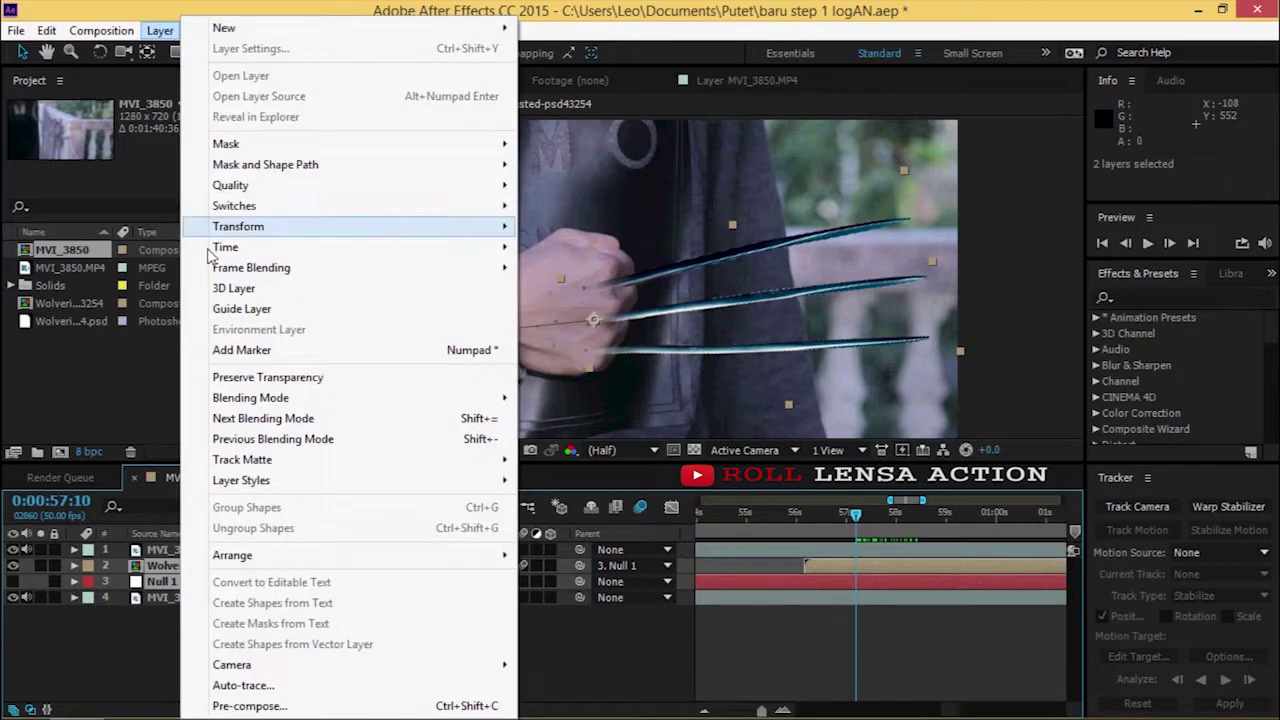
left_click(250, 706)
type("claws")
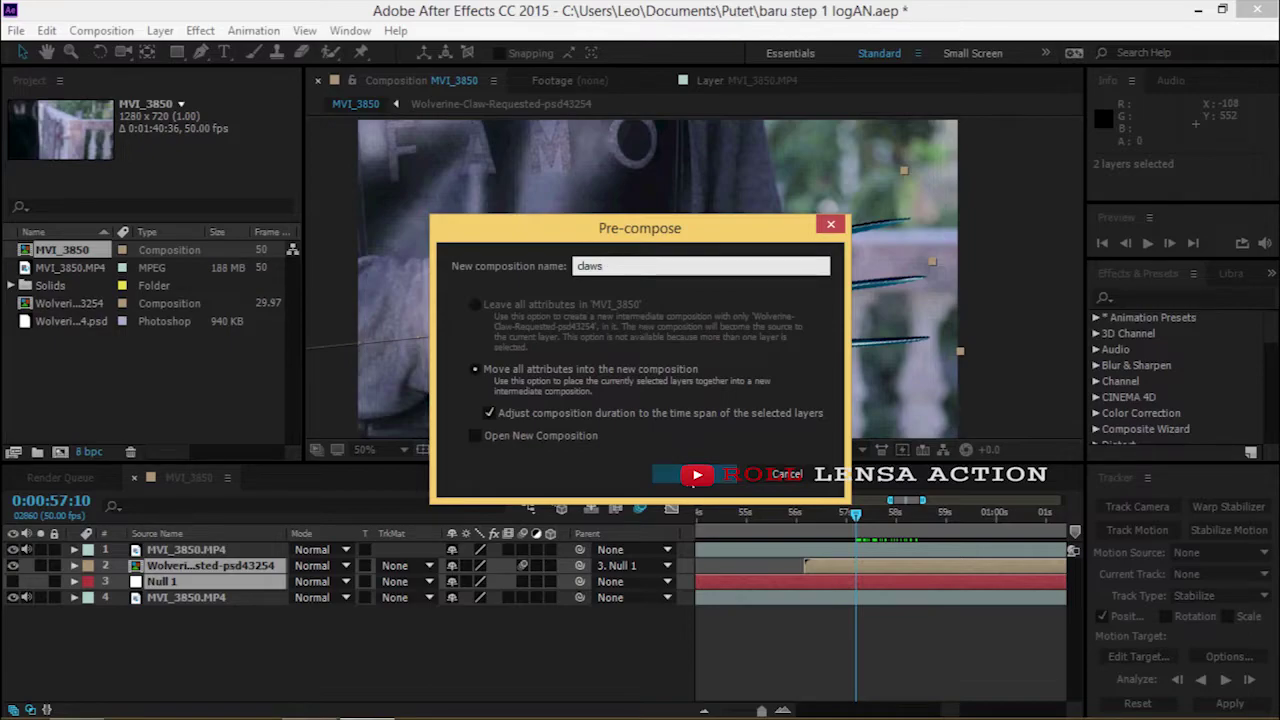
left_click(694, 476)
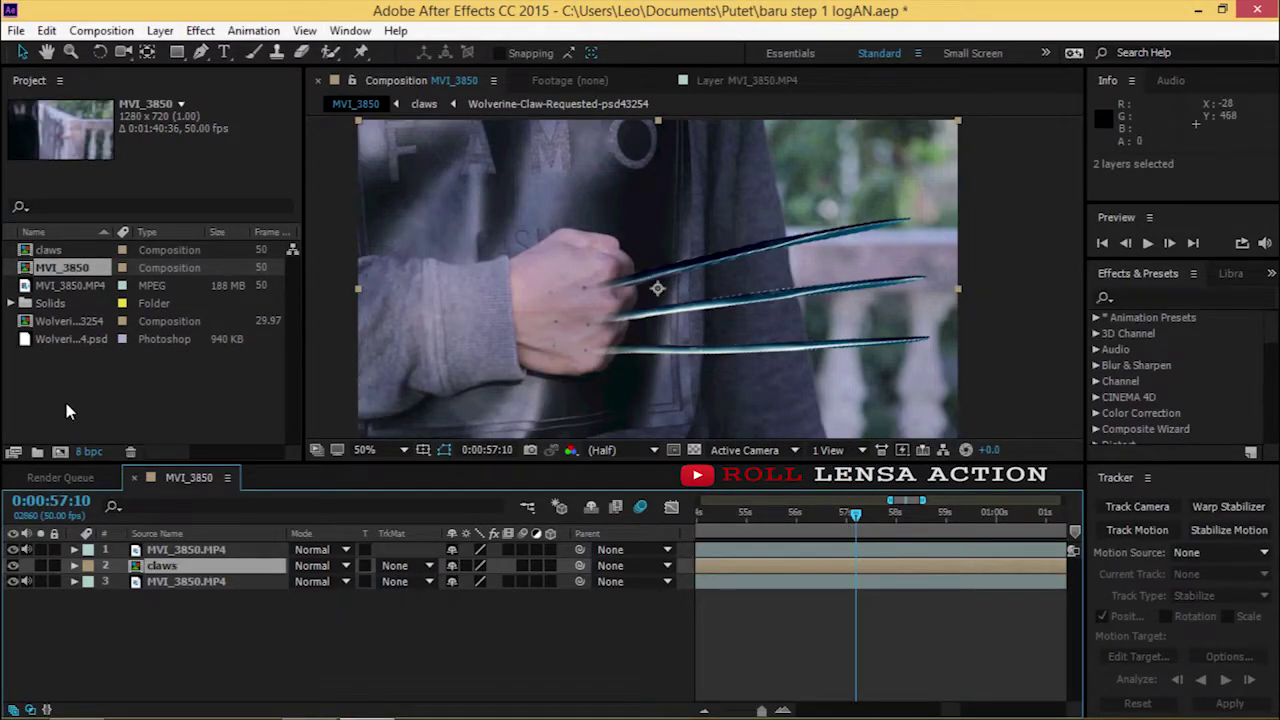
- Rename the Wolverine claw comp to 'claws ori'
left_click(78, 322)
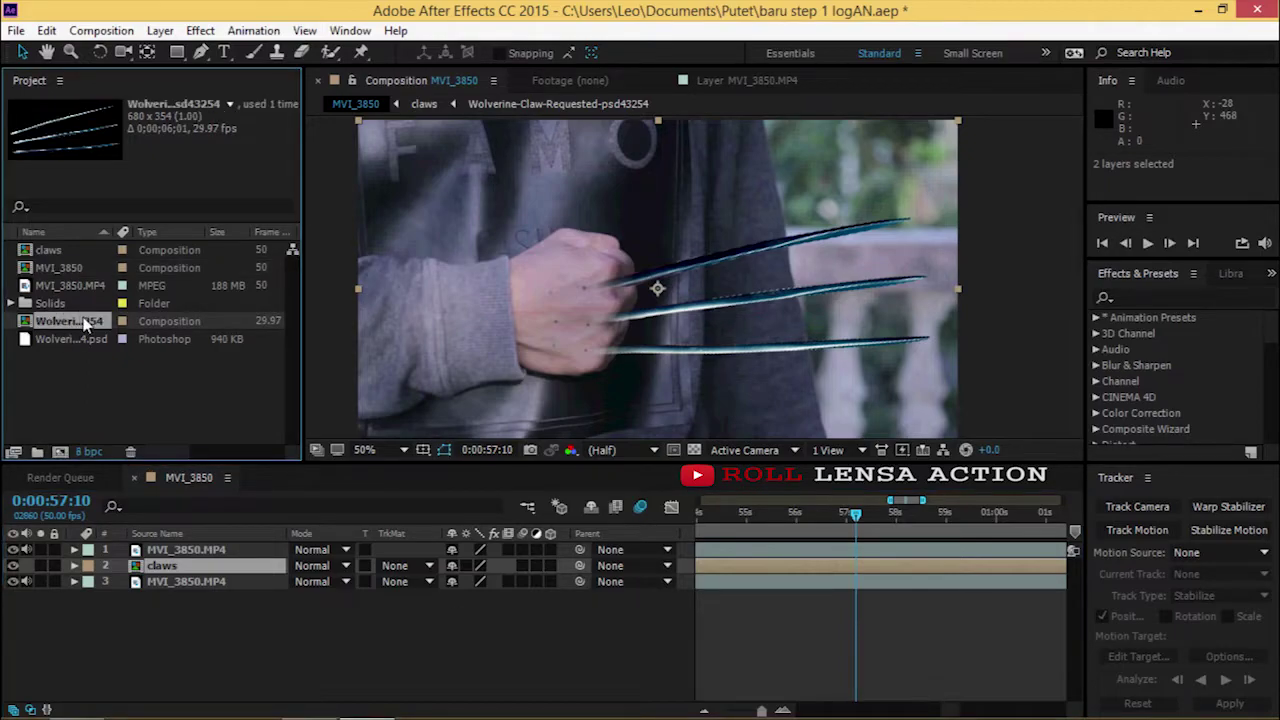
right_click(90, 321)
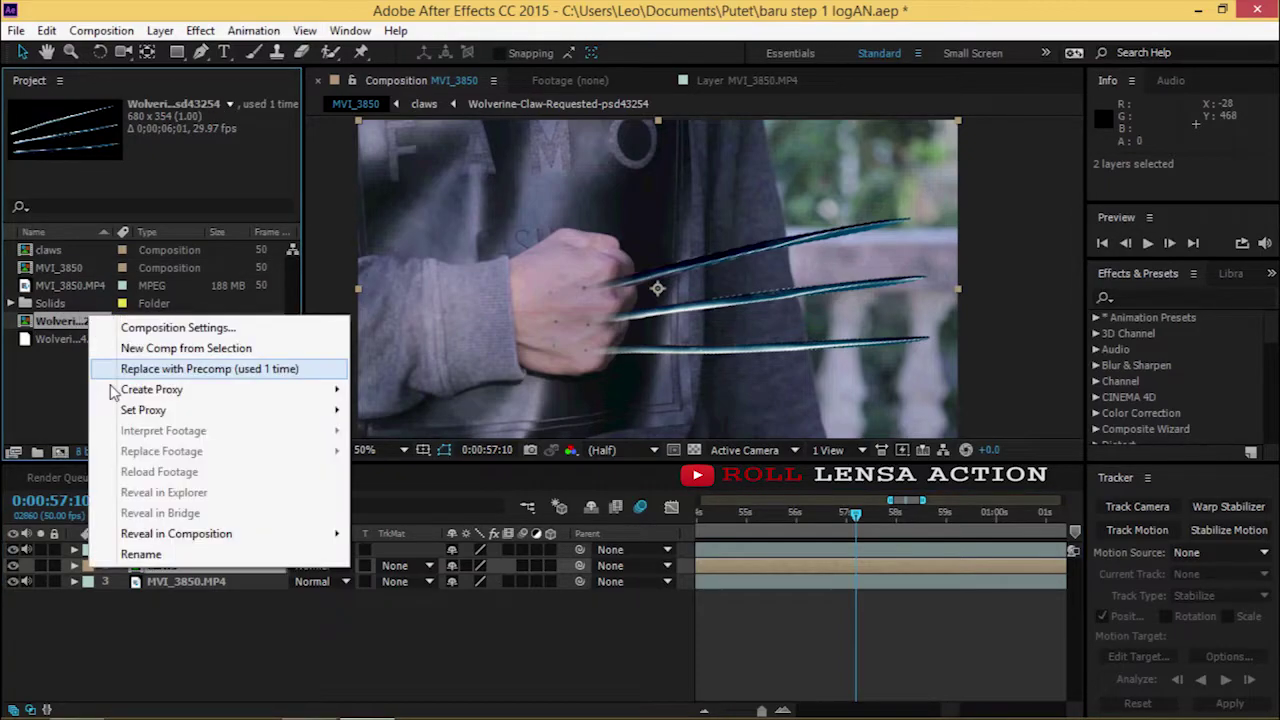
left_click(160, 555)
type("claws ori")
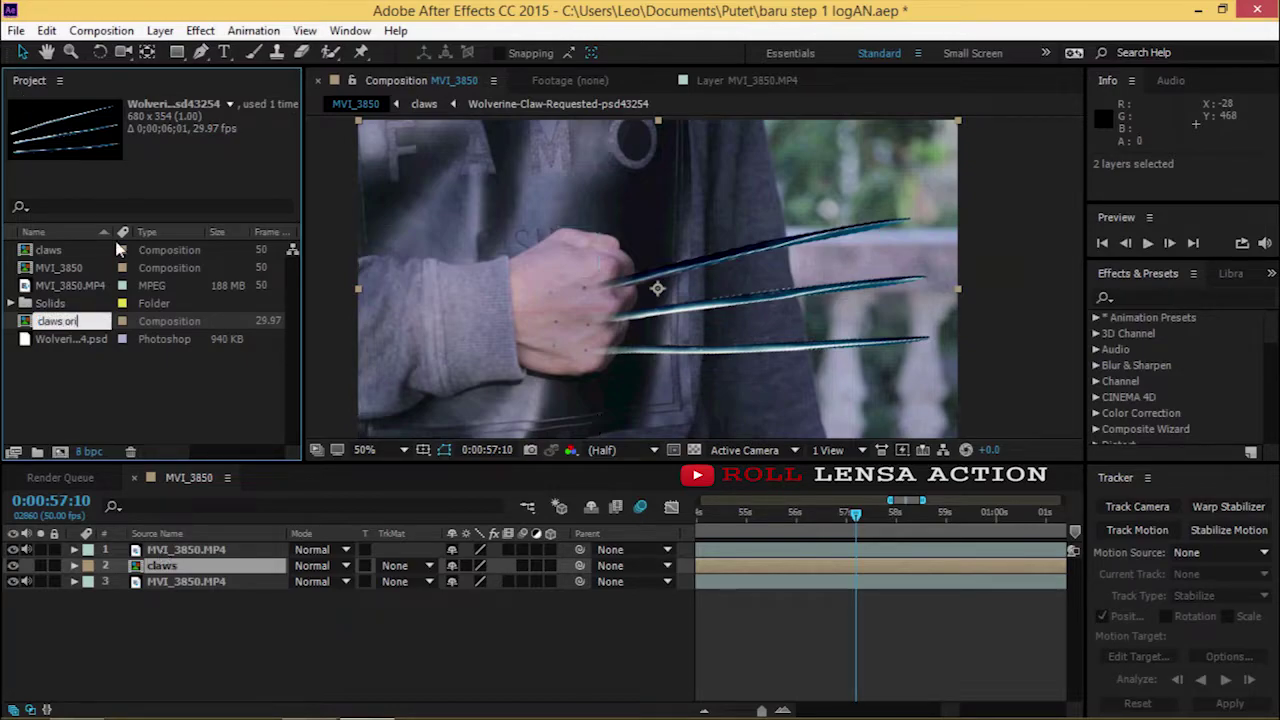
key("Return")
- Rename the MVI_3850 comp to 'MAIN'
left_click(70, 255)
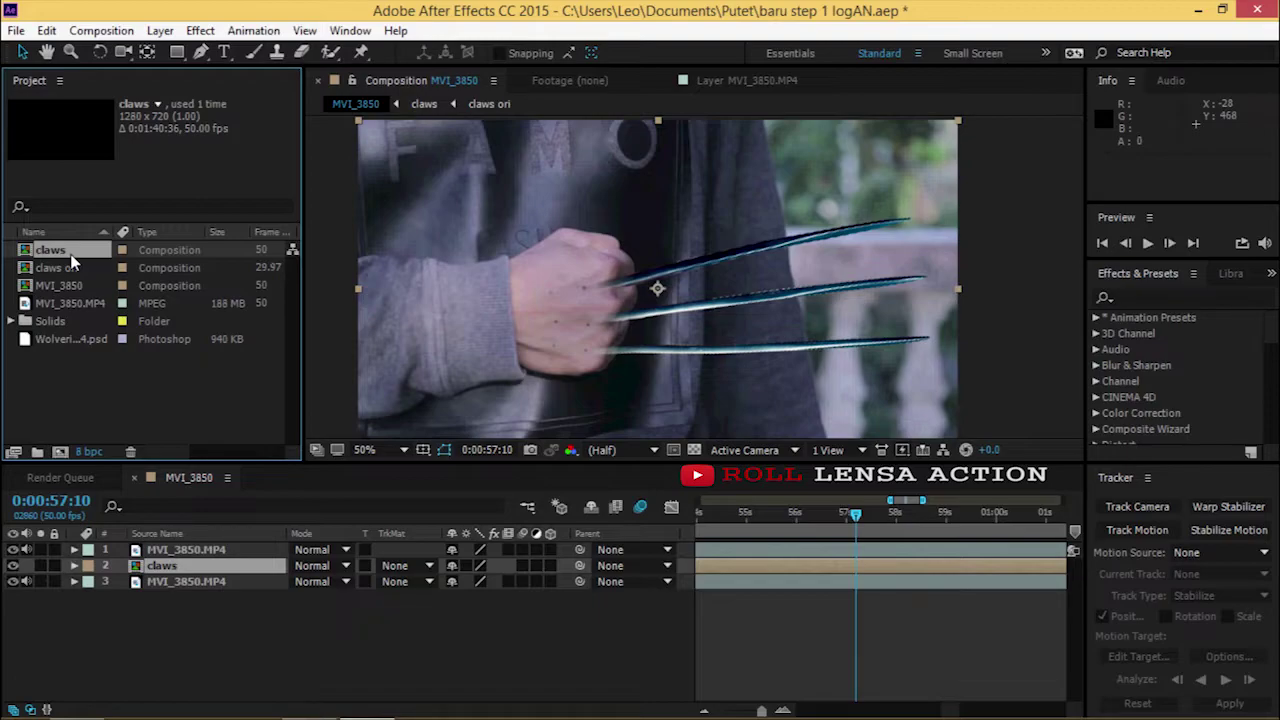
left_click(72, 263)
left_click(61, 288)
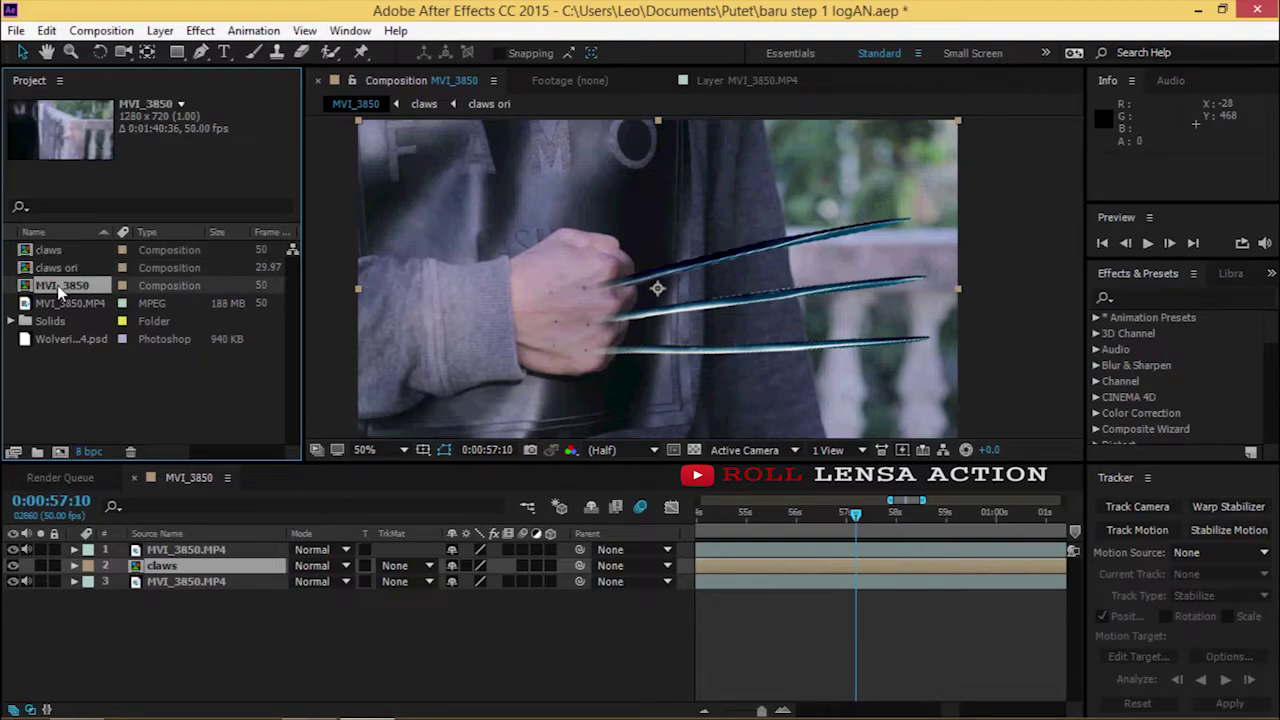
right_click(61, 285)
left_click(110, 517)
type("MAIN")
key("Return")
- Duplicate the claws comp with Ctrl+D and rename the copy 'Blood'
key("Up")
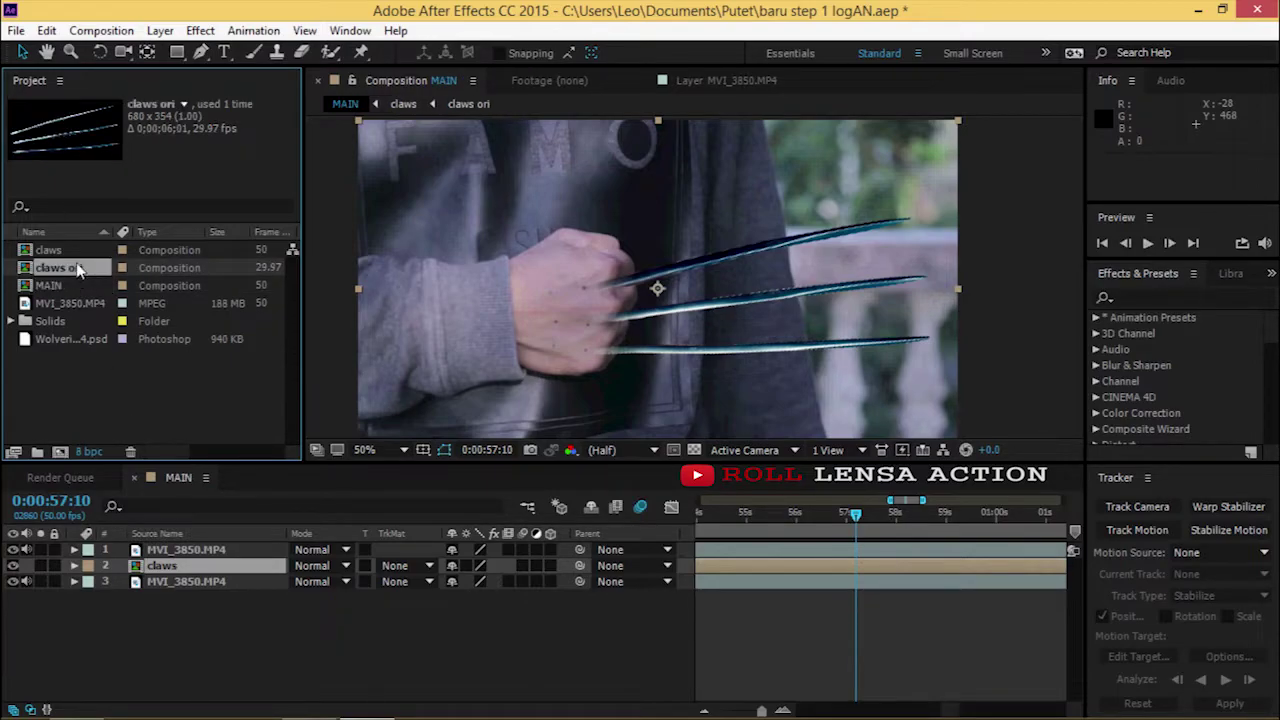
key("Up")
key("ctrl+d")
right_click(77, 267)
left_click(110, 505)
type("Blood")
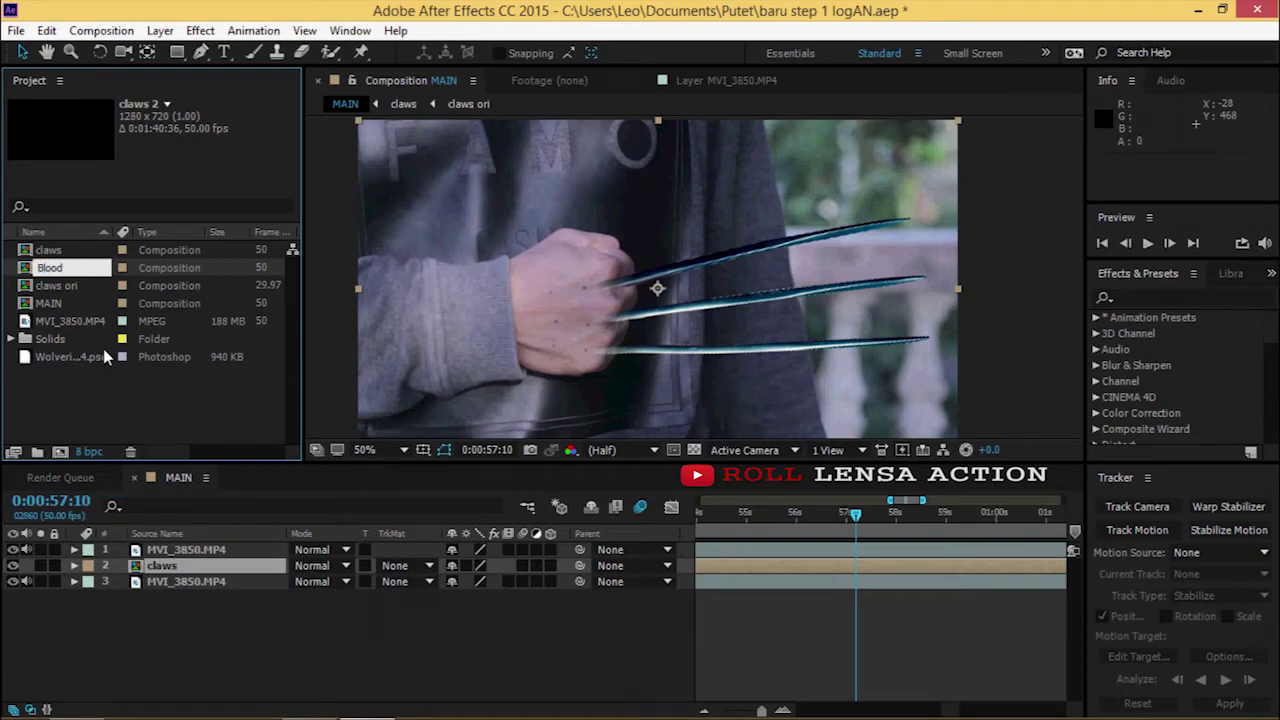
left_click(150, 400)
left_click(68, 264)
key("Up")
key("Down")
key("Down")
key("Up")
key("Up")
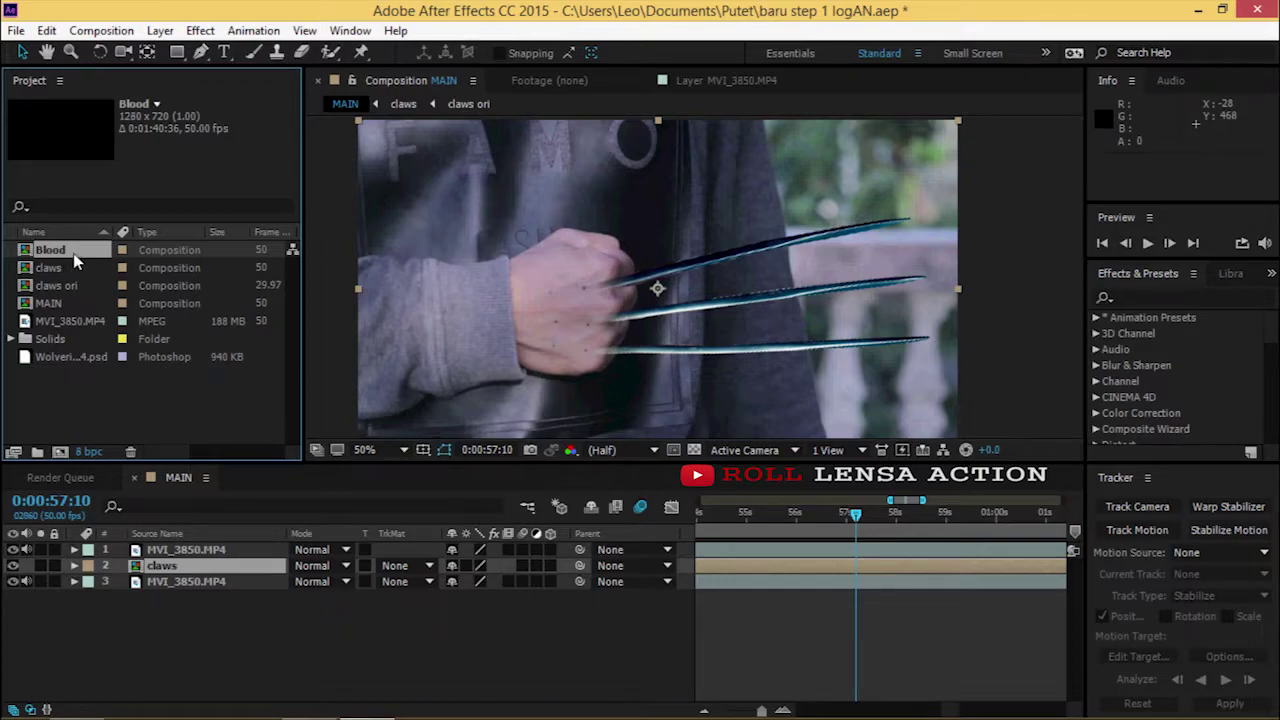
- Open the Blood comp and draw a rectangle mask around the claws on claws ori
double_click(82, 253)
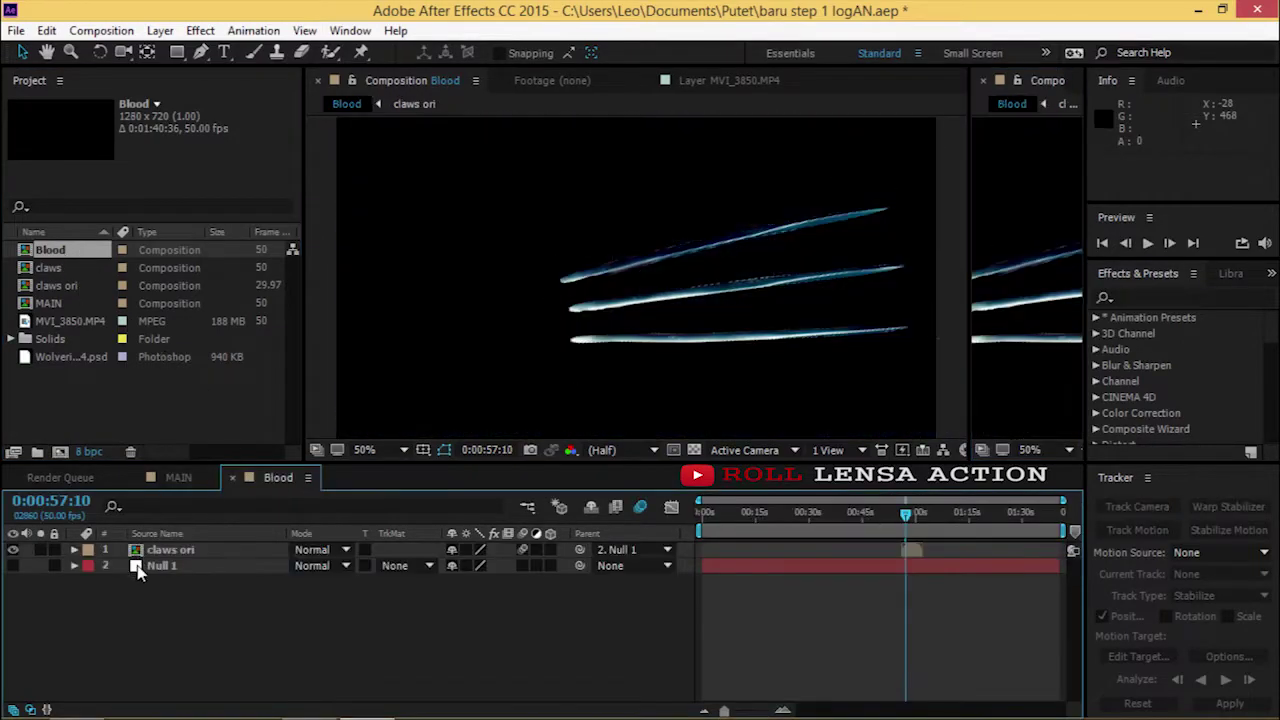
left_click(203, 566)
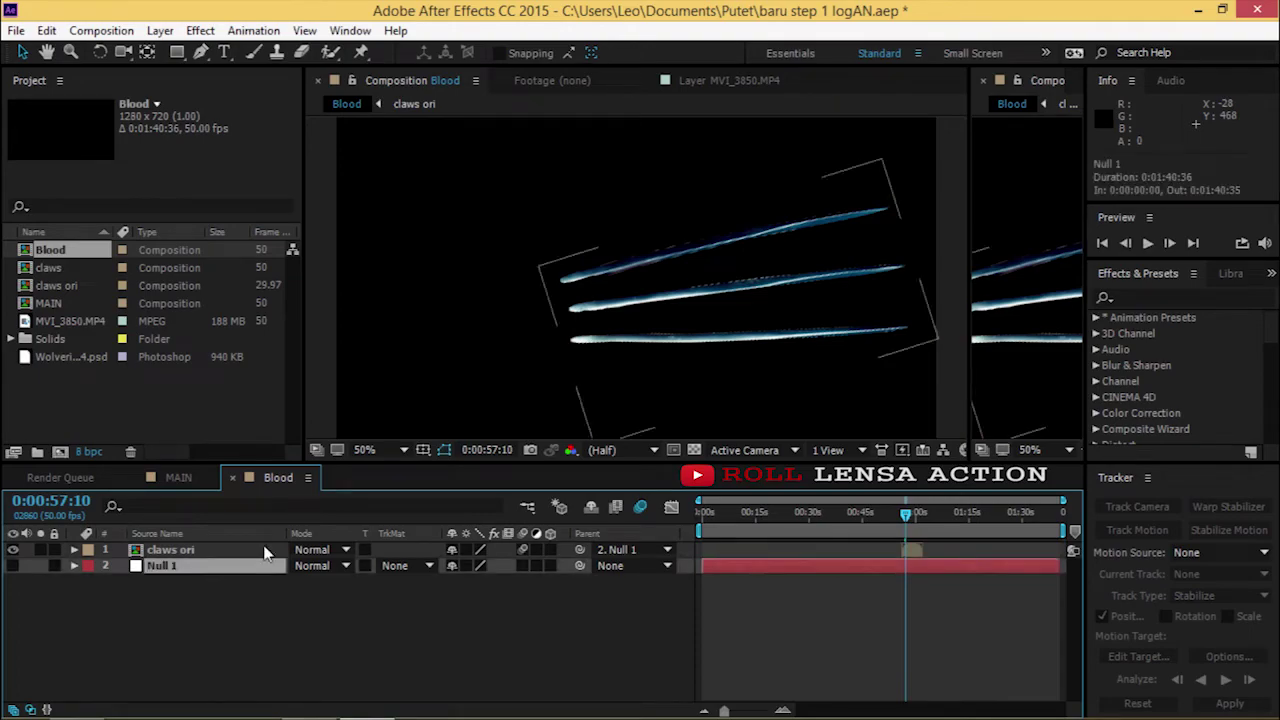
left_click(983, 80)
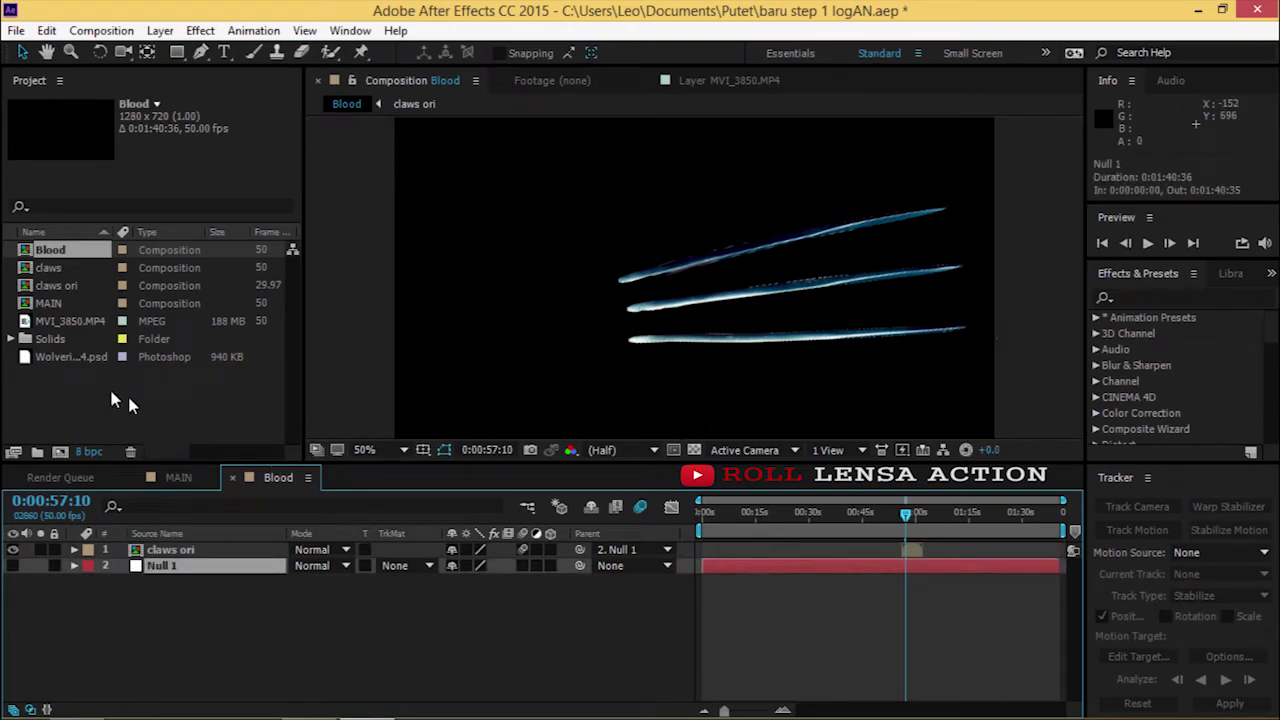
left_click(160, 550)
left_click(176, 53)
left_click_drag(580, 207, 686, 354)
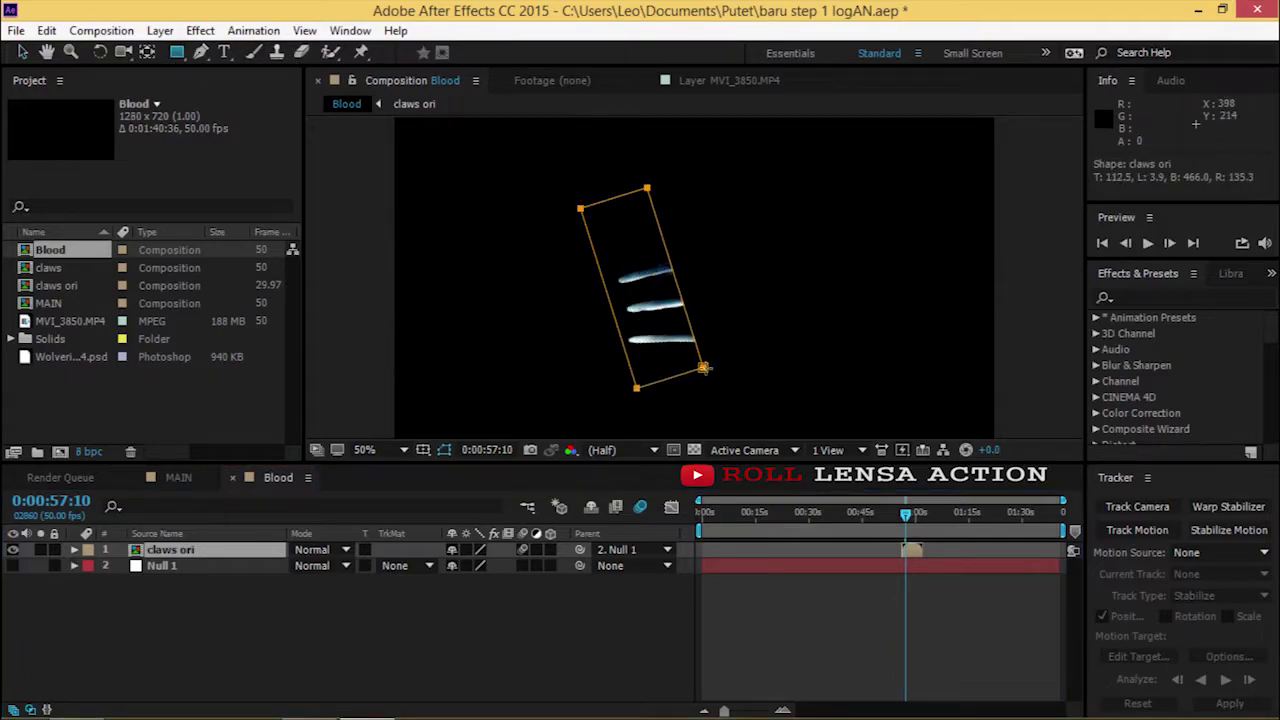
left_click_drag(686, 354, 690, 366)
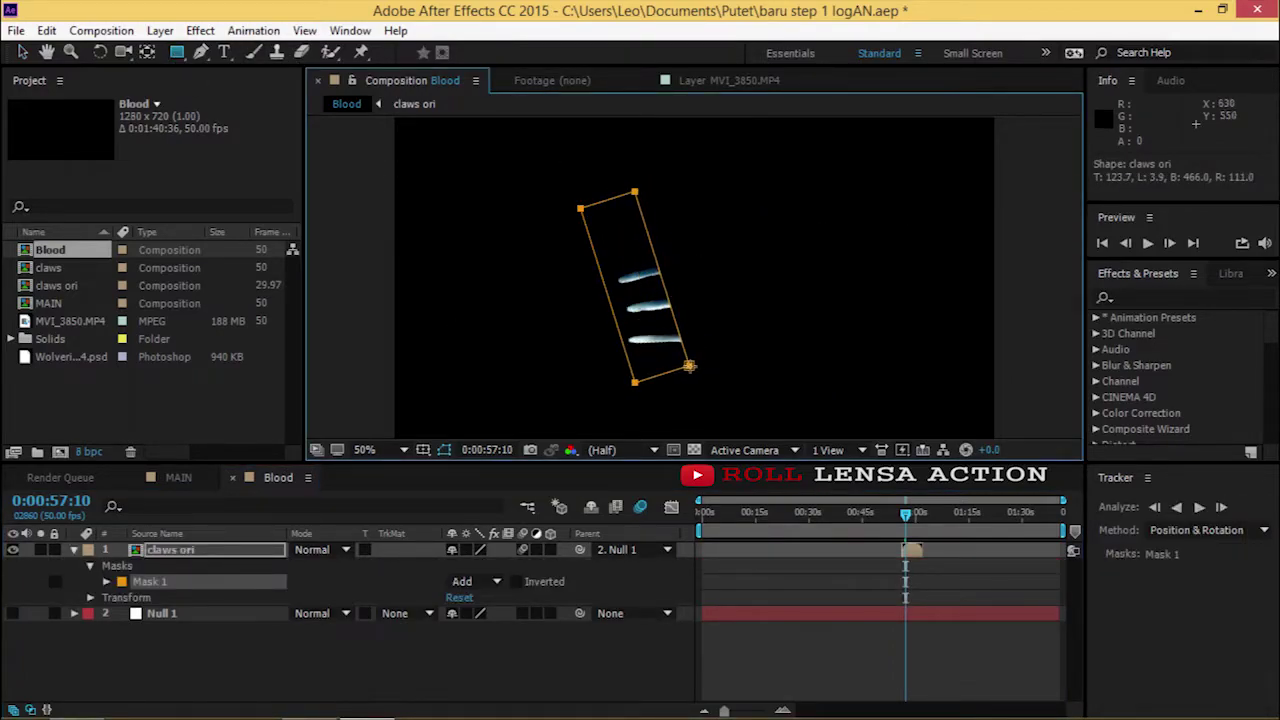
- Rotate the mask about 14° upright and feather it to about 53 px
key("v")
double_click(640, 195)
mouse_move(645, 182)
left_mouse_down()
mouse_move(673, 196)
mouse_move(665, 318)
left_mouse_up()
left_click_drag(632, 232, 630, 241)
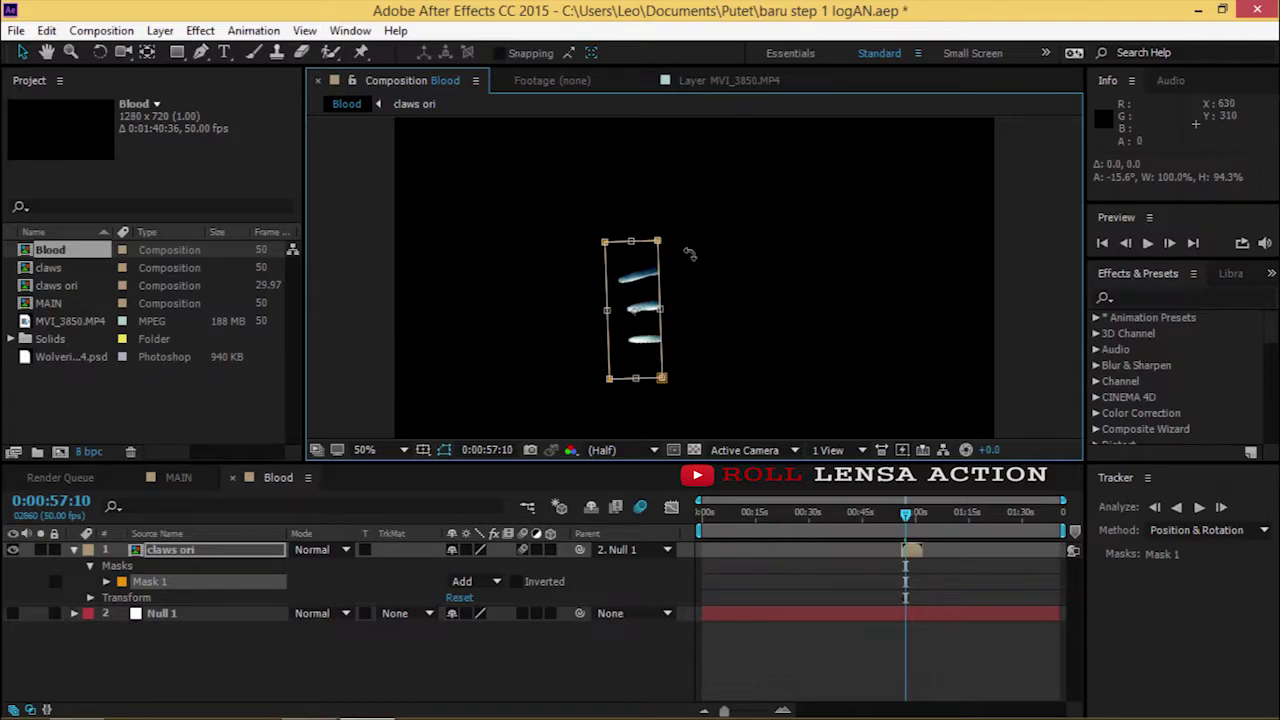
scroll(632, 307, "up", 2)
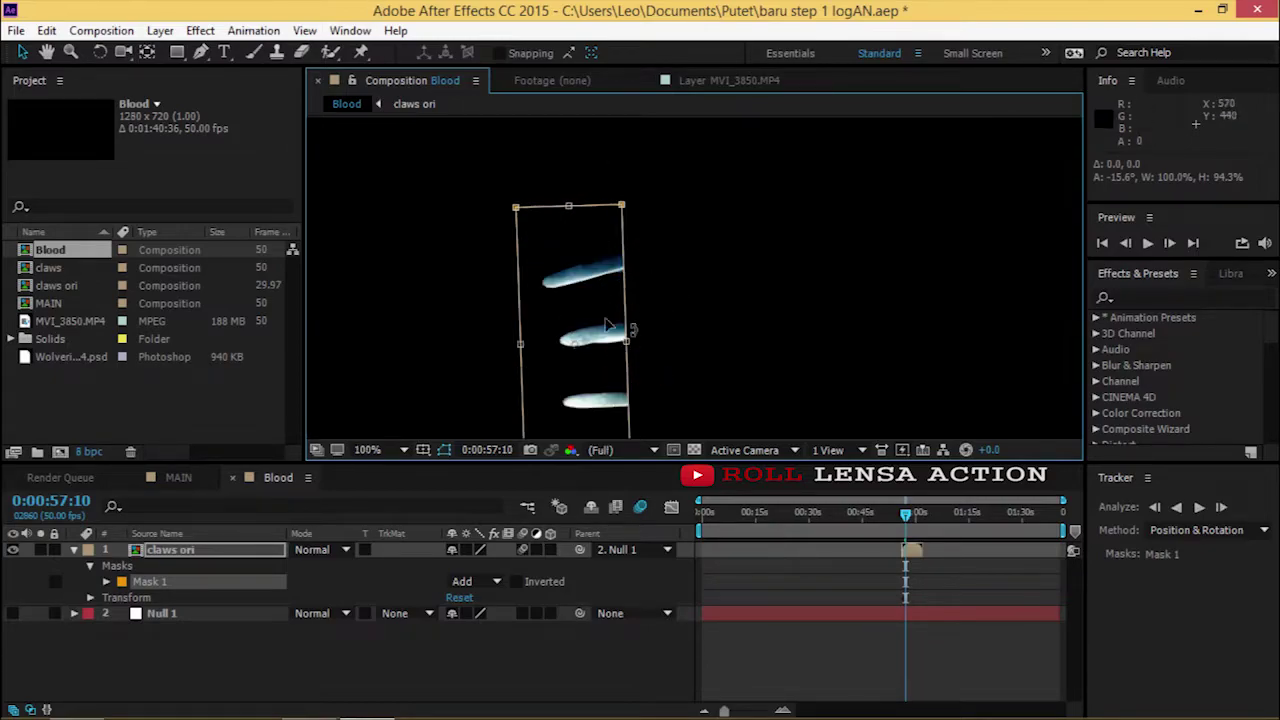
left_click(105, 582)
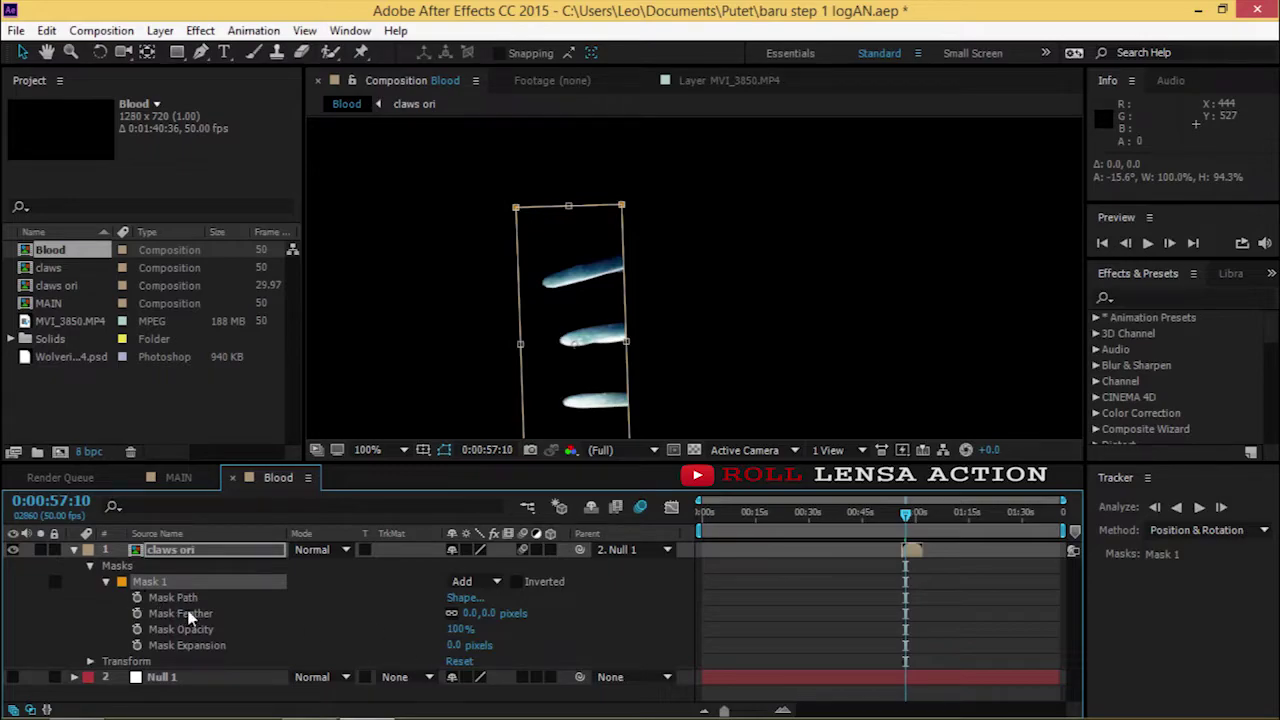
left_click_drag(483, 618, 535, 616)
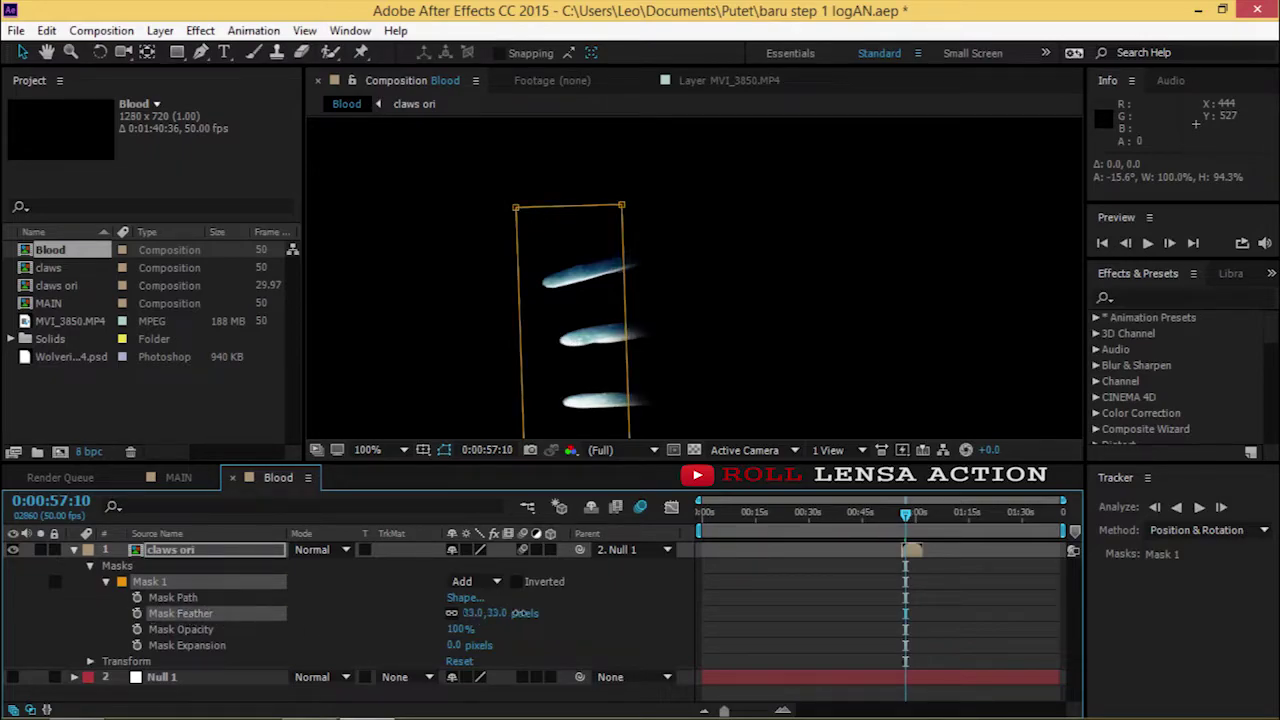
scroll(668, 322, "down", 2)
left_click(652, 318)
left_click_drag(653, 315, 653, 313)
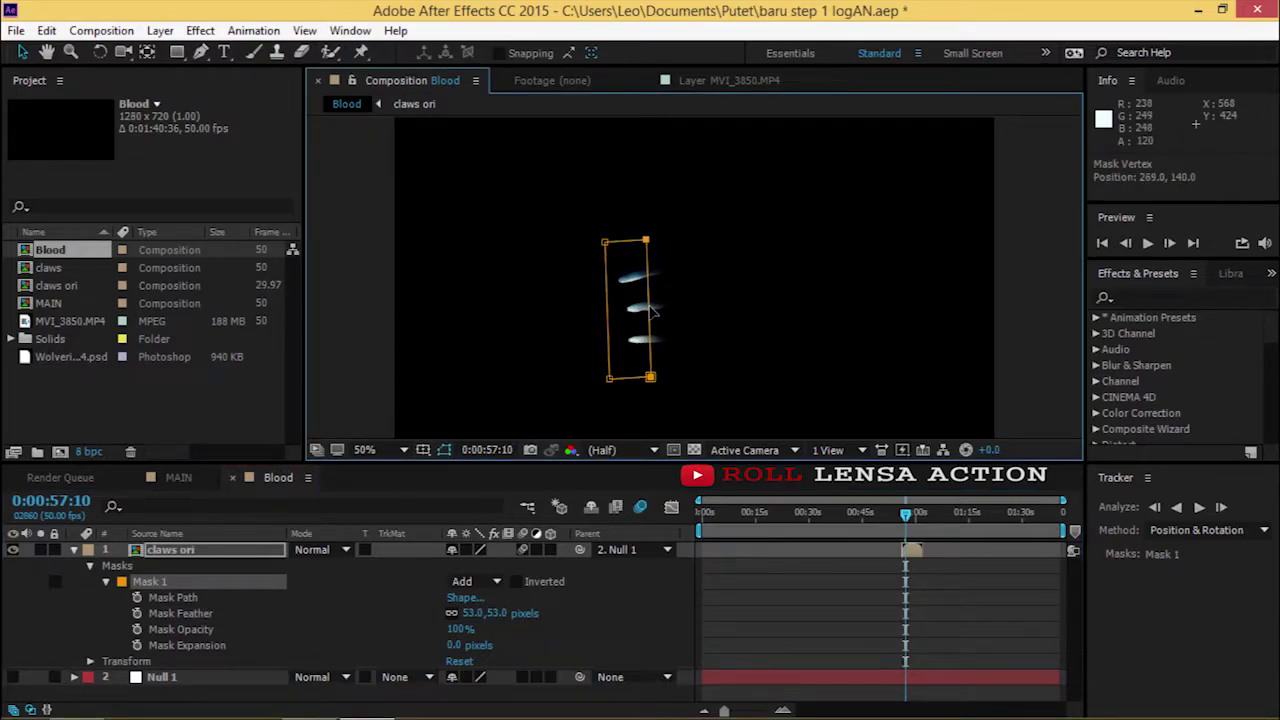
- Add the Blood comp as the top layer in MAIN
left_click(75, 550)
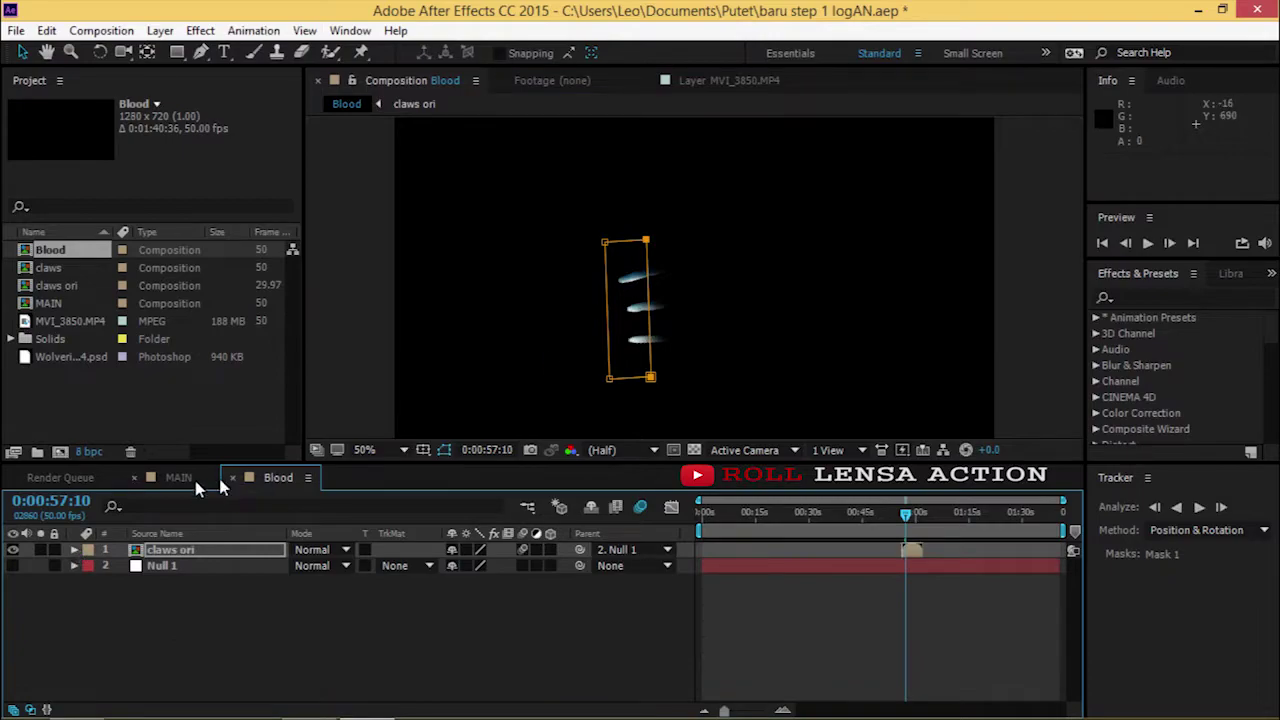
left_click(178, 478)
left_click_drag(75, 258, 180, 548)
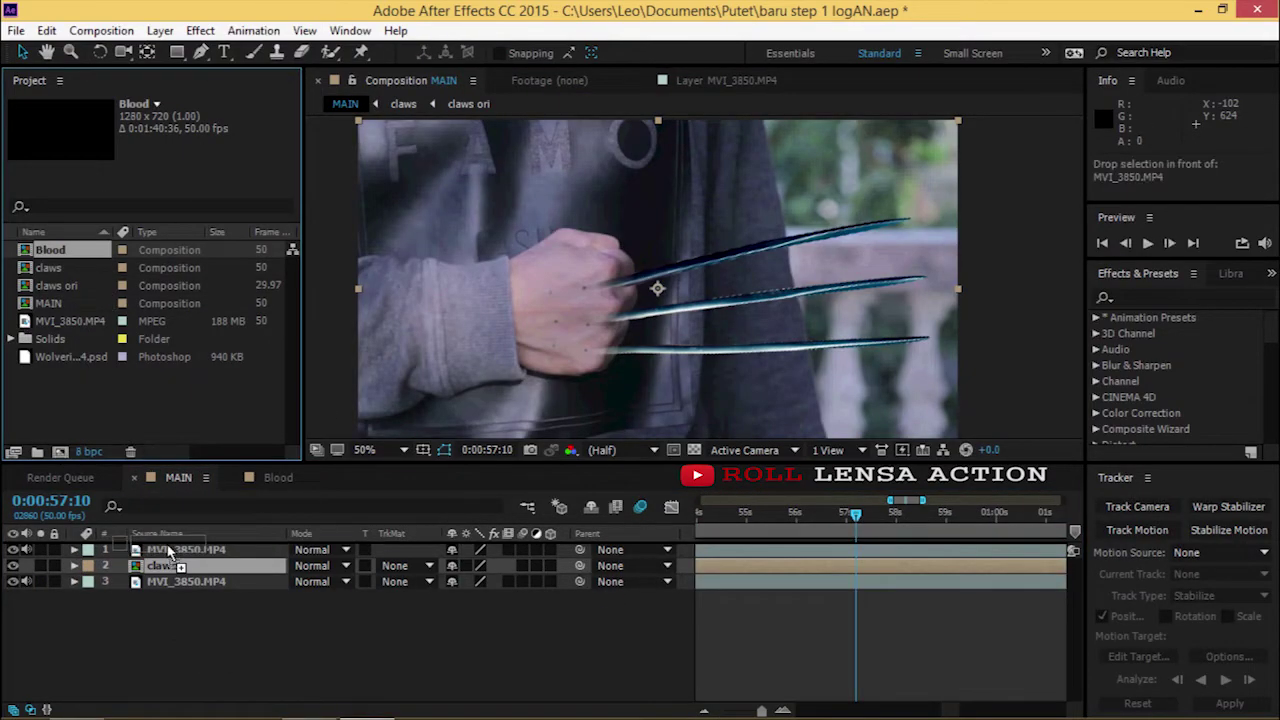
- Apply a Generate > Fill effect to the Blood layer in MAIN
left_click(198, 30)
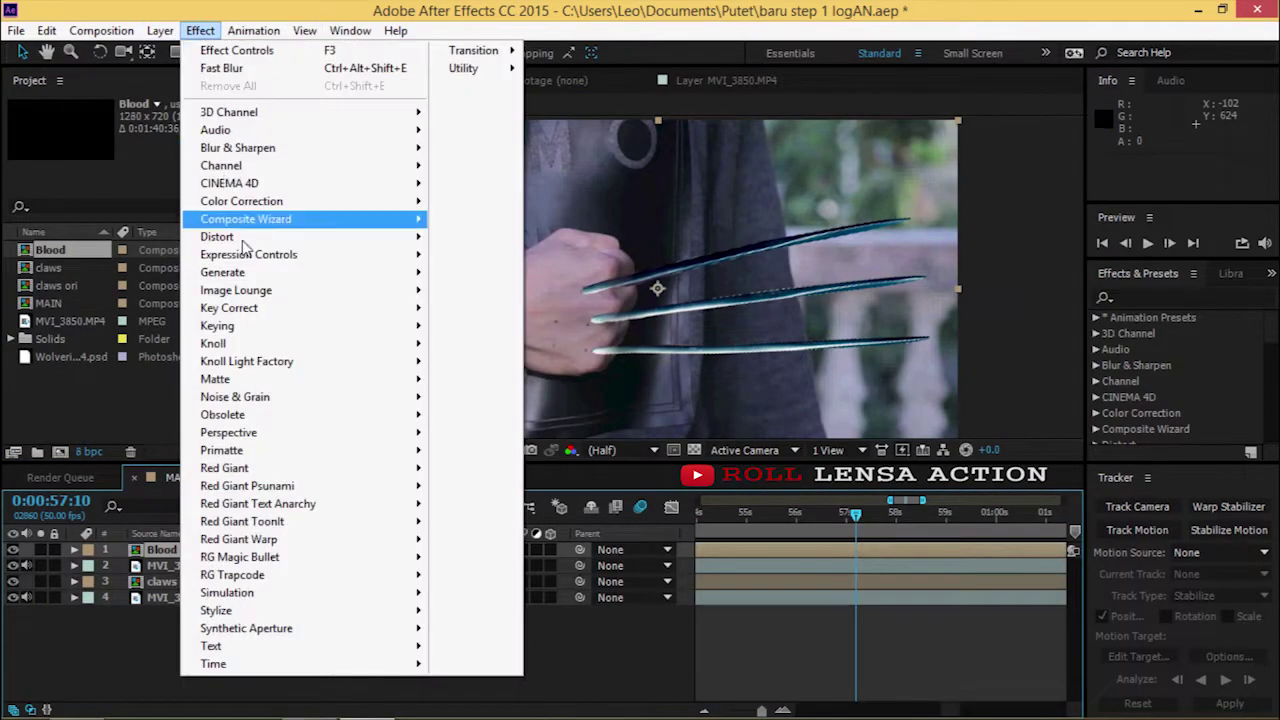
mouse_move(294, 191)
left_click(489, 499)
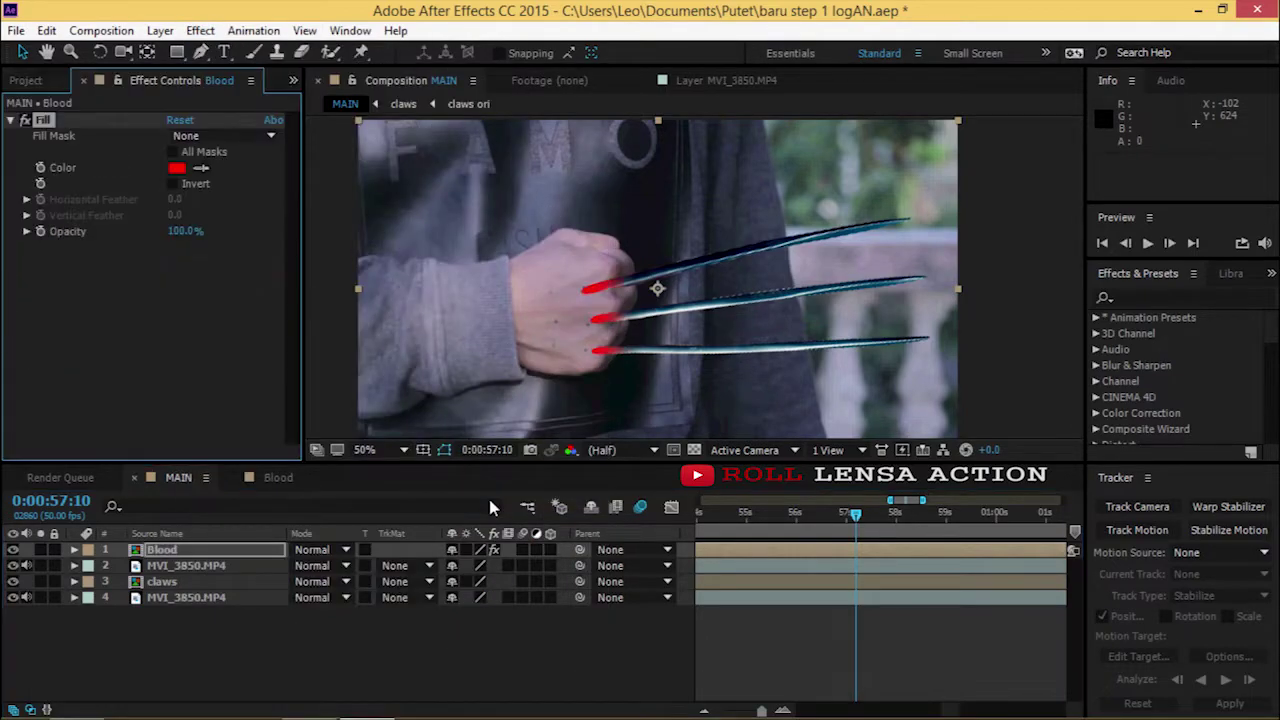
- Check the Blood precomp against MAIN, then bring up the red FF0000 fill colour
left_click(278, 477)
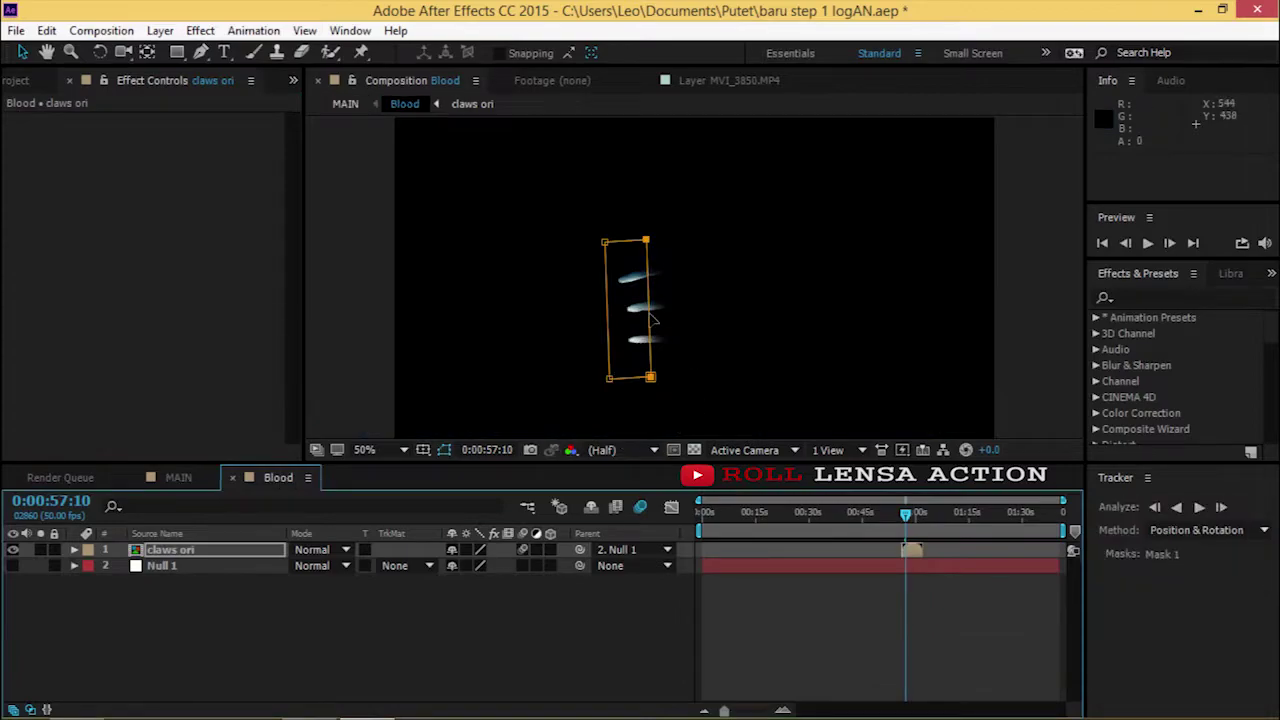
left_click(160, 477)
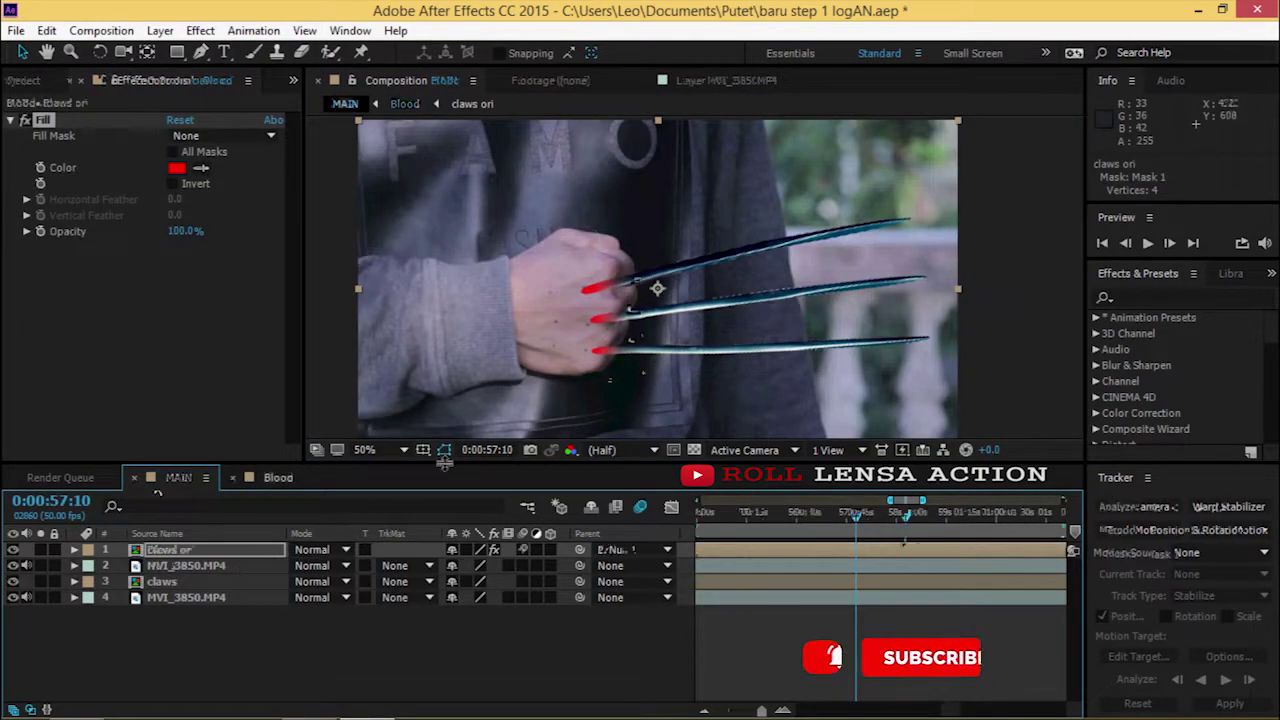
double_click(395, 404)
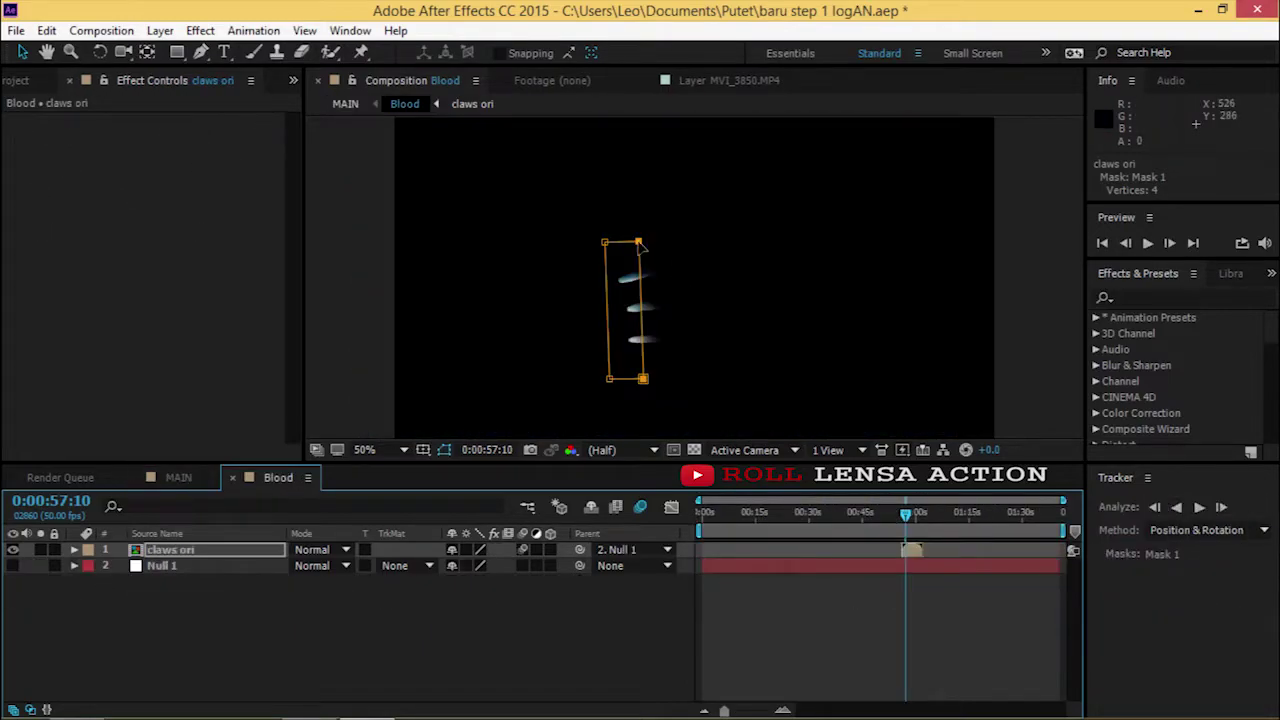
left_click(172, 477)
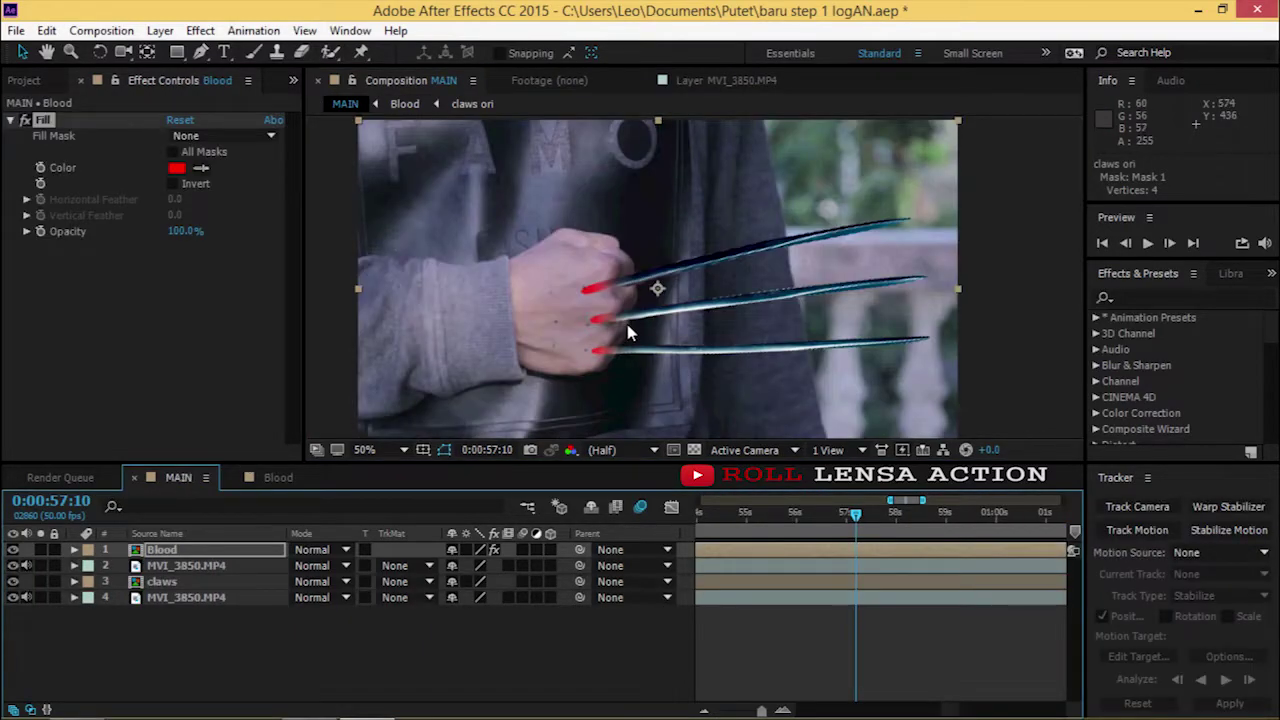
left_click(295, 480)
left_click(165, 479)
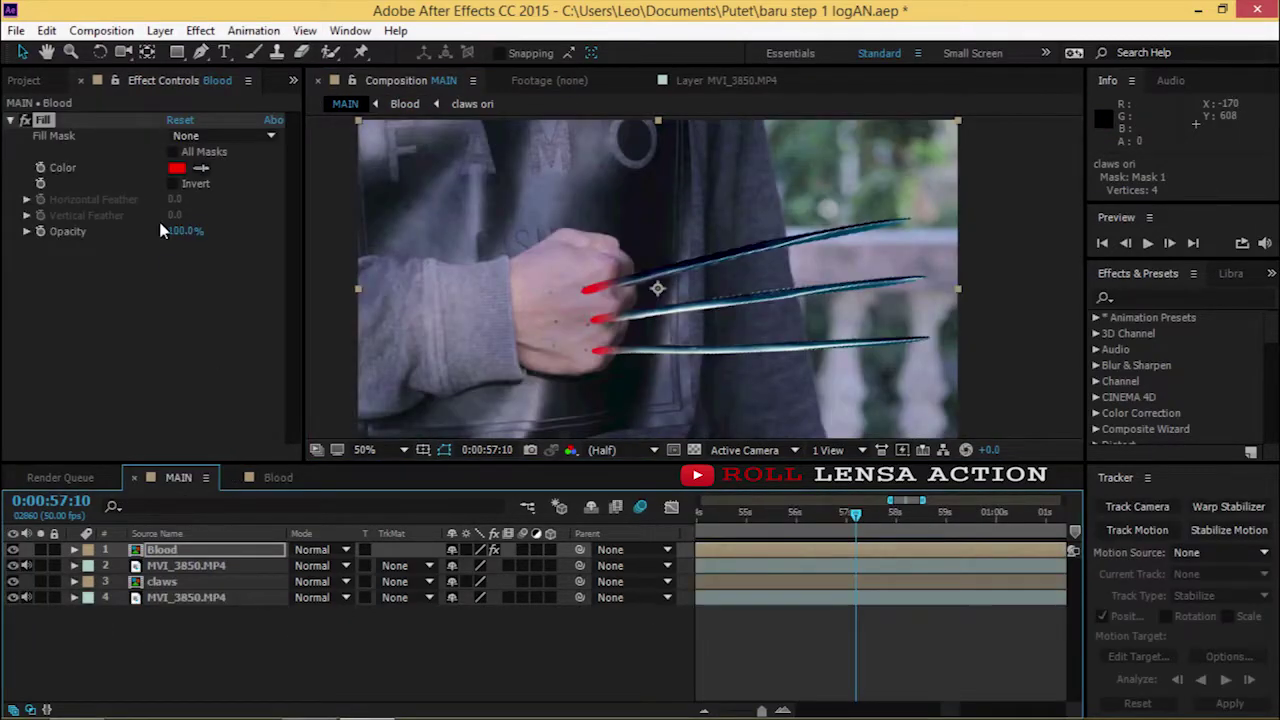
left_click(176, 168)
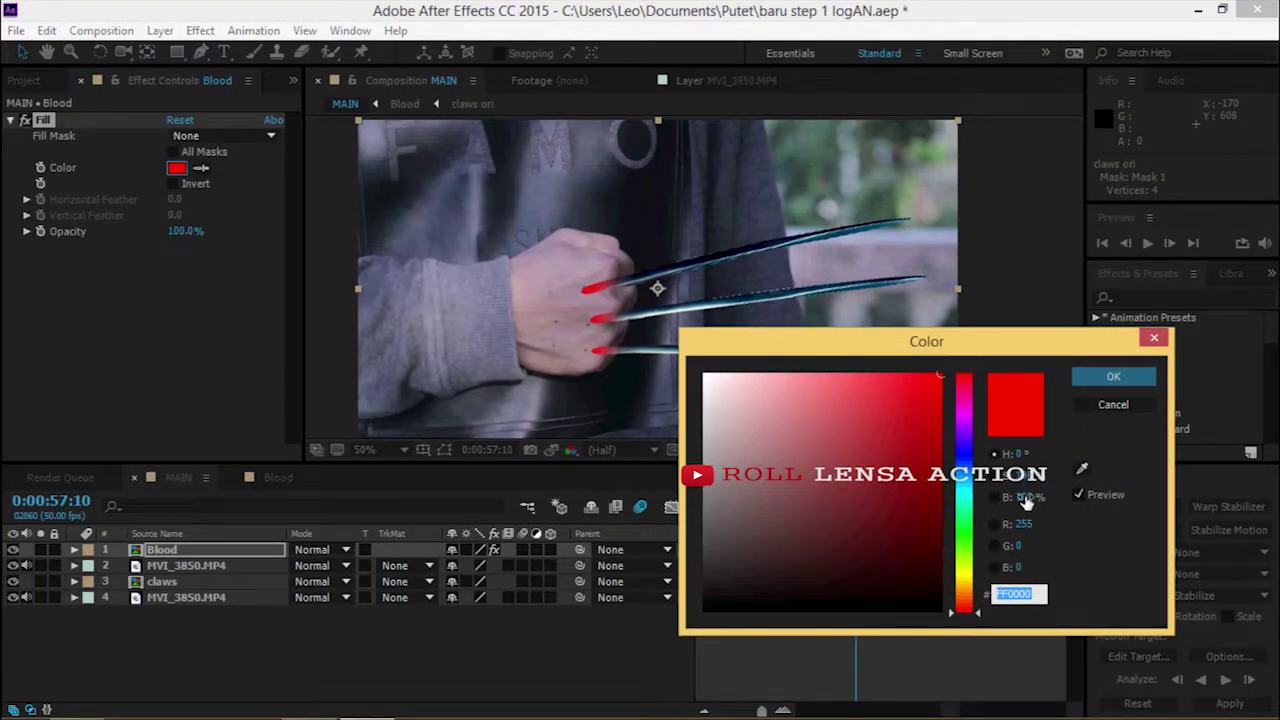
- Darken the Blood layer's fill colour from FF0000 to a dark blood red
left_click_drag(1027, 503, 1015, 503)
left_click(1113, 377)
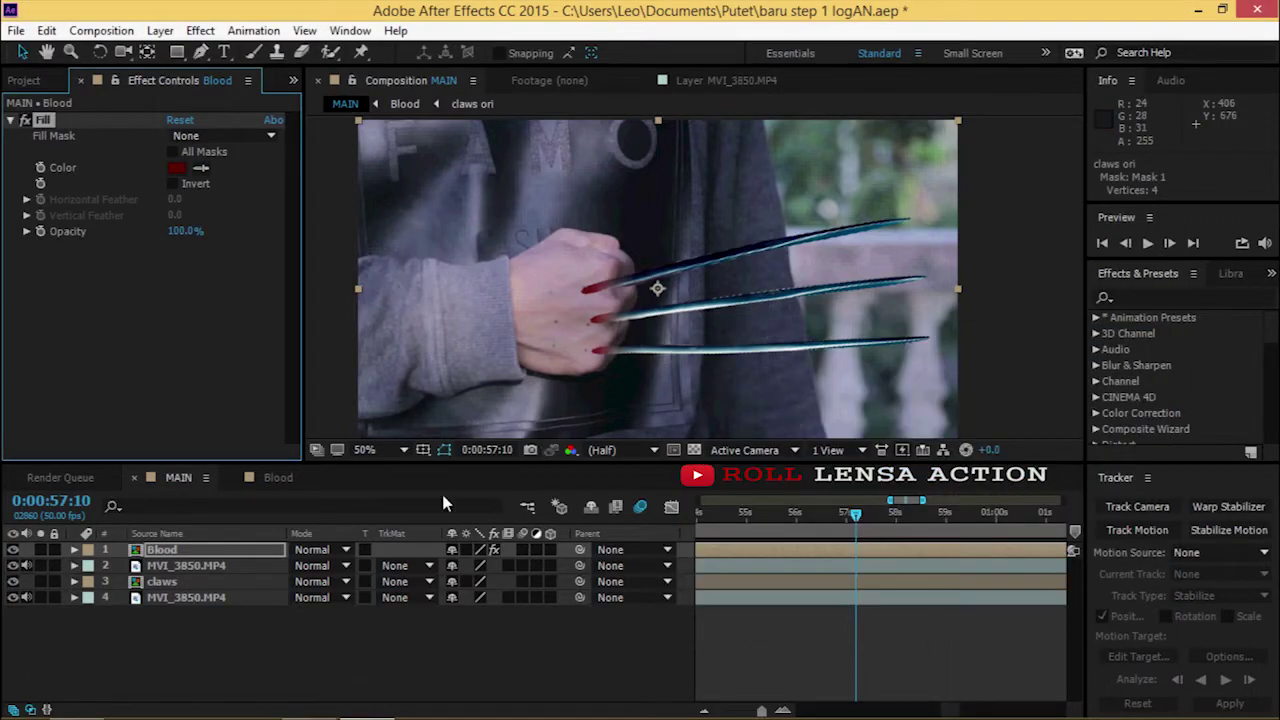
scroll(690, 297, "up", 3)
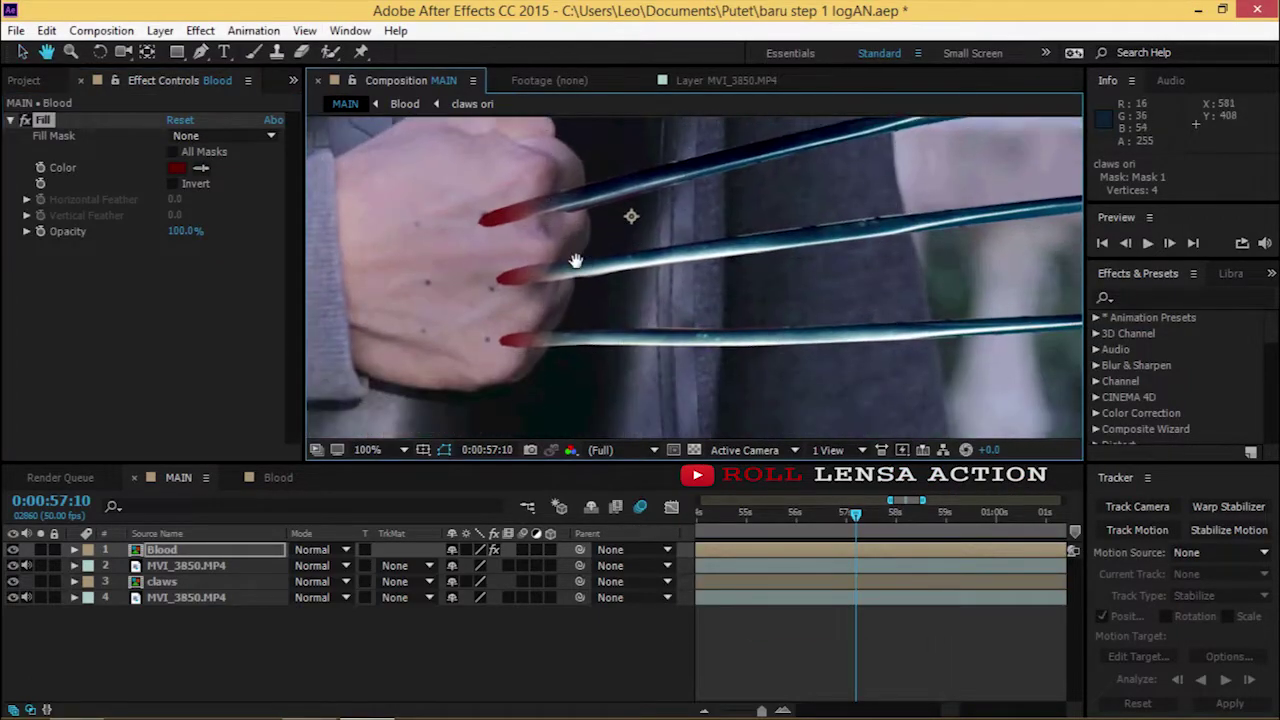
scroll(699, 297, "down", 3)
- In the Blood composition, reveal claws ori's Mask 1 and zoom the timeline to frame level
left_click(283, 477)
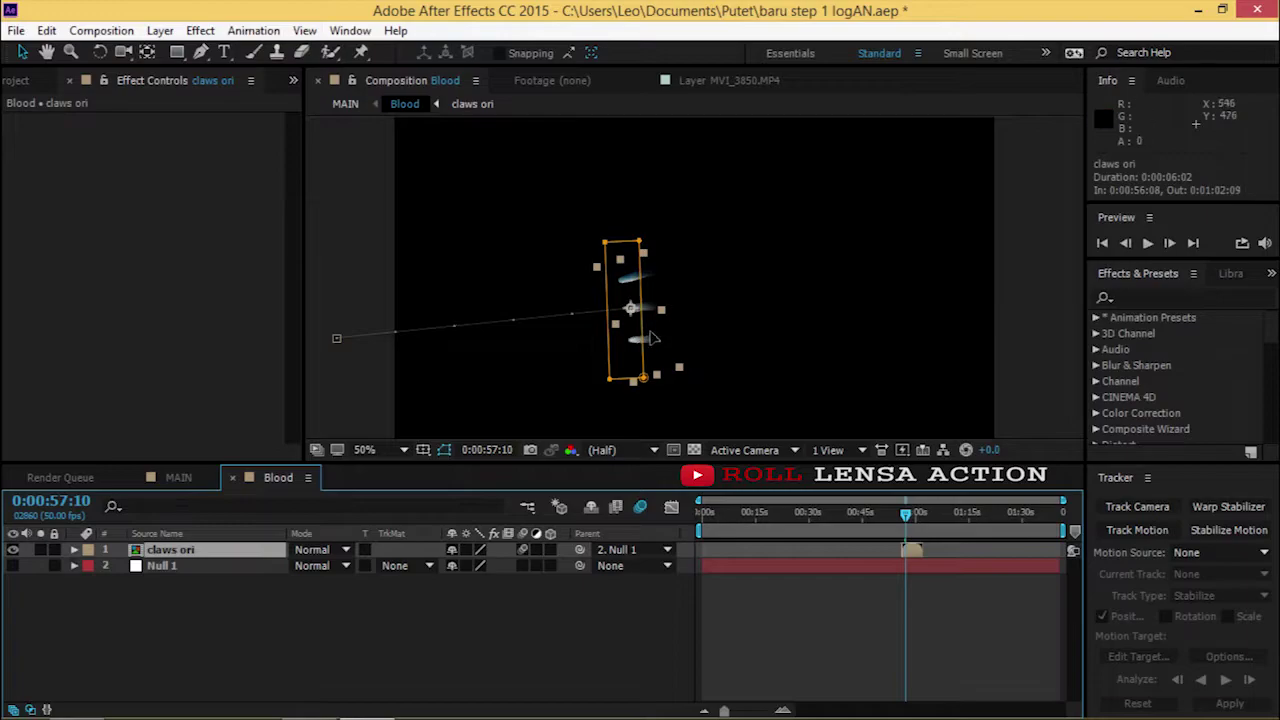
left_click(73, 549)
key("semicolon")
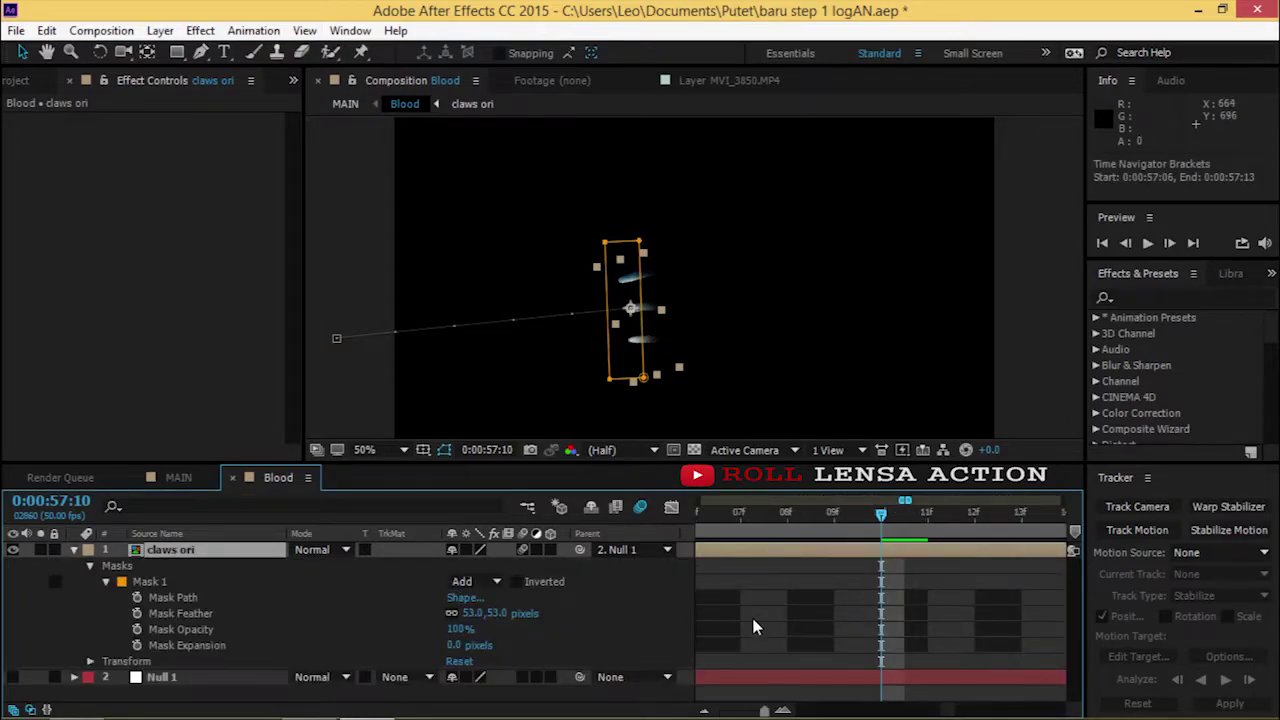
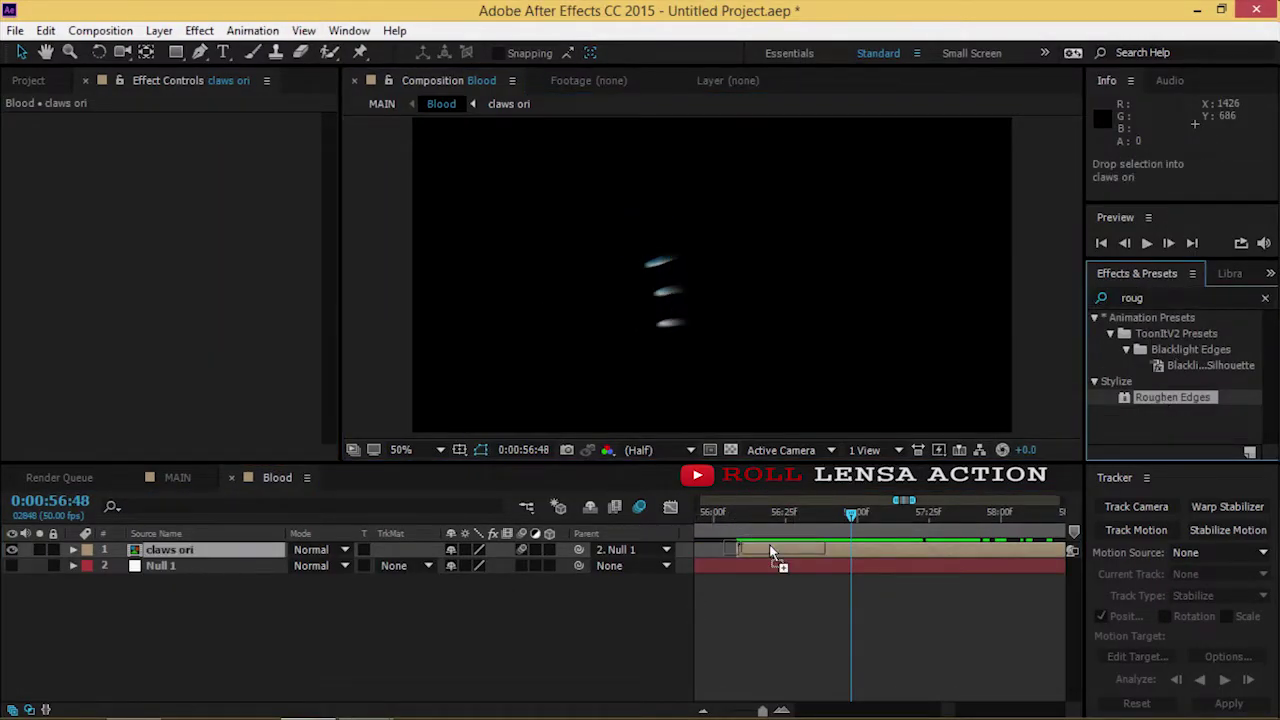
- Apply Spiky Roughen Edges to claws ori with Border 19.30 and Scale 225, and turn motion blur off
left_click_drag(1165, 397, 774, 551)
key("period")
left_click(250, 135)
left_click(232, 214)
left_click_drag(199, 174, 261, 182)
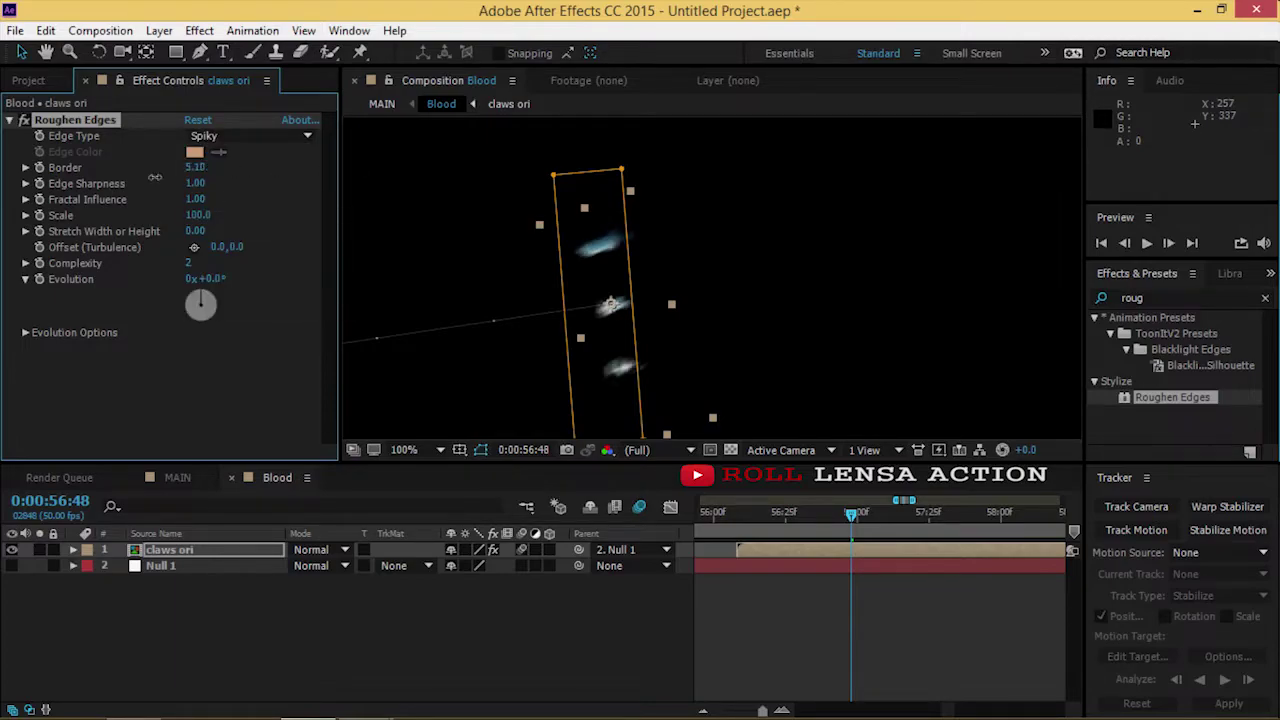
left_click_drag(188, 215, 245, 407)
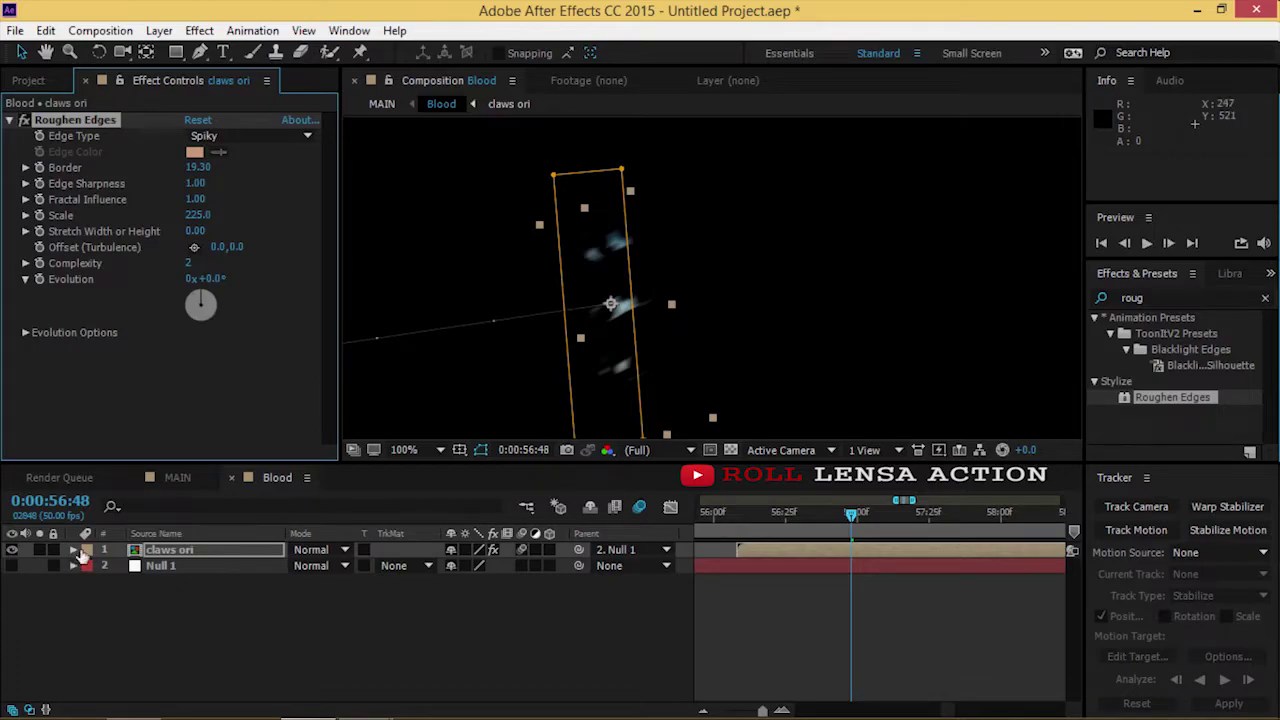
left_click(522, 551)
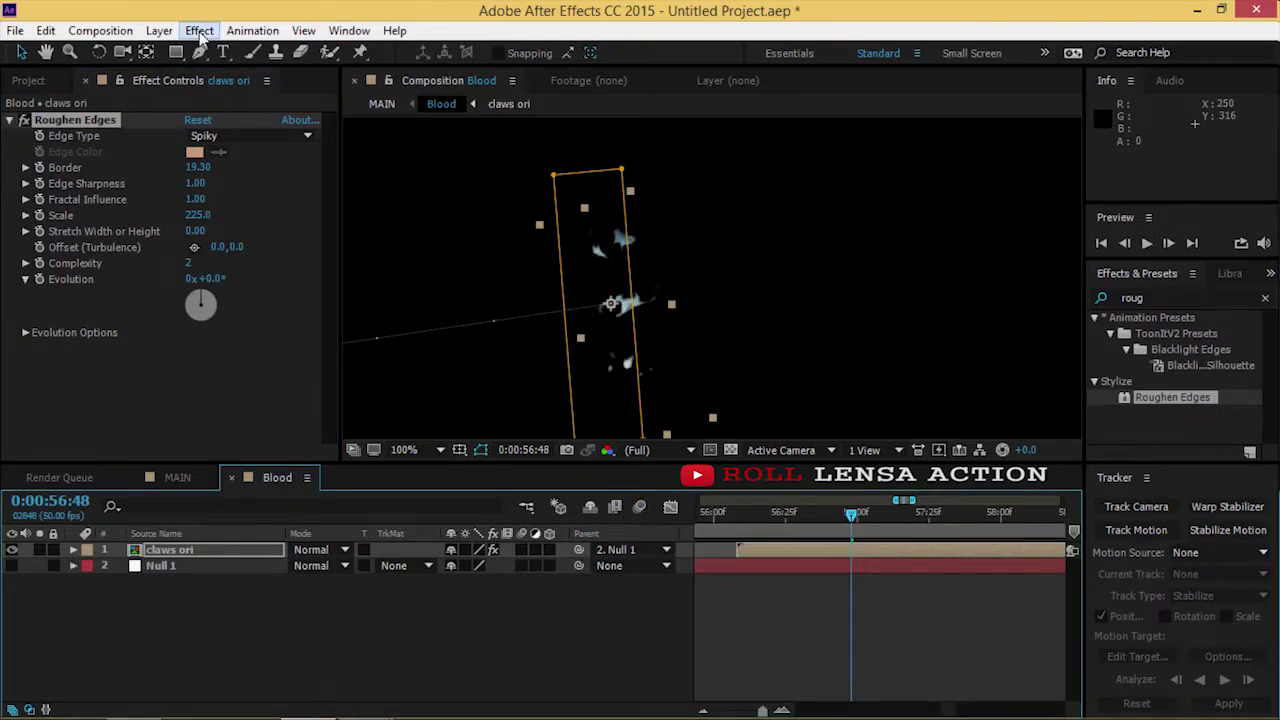
- Add Fast Blur to the blood layer with a Blurriness of 2.0
left_click(200, 31)
mouse_move(286, 148)
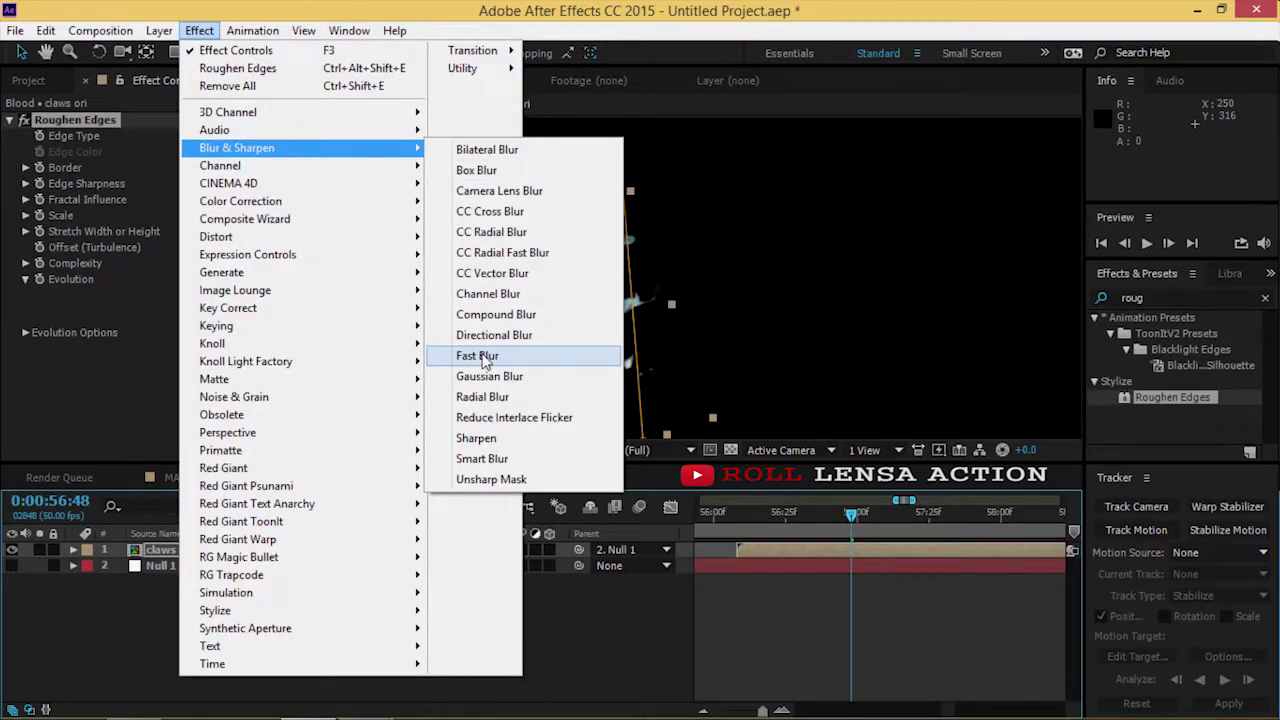
left_click(478, 356)
left_click(197, 365)
type("2")
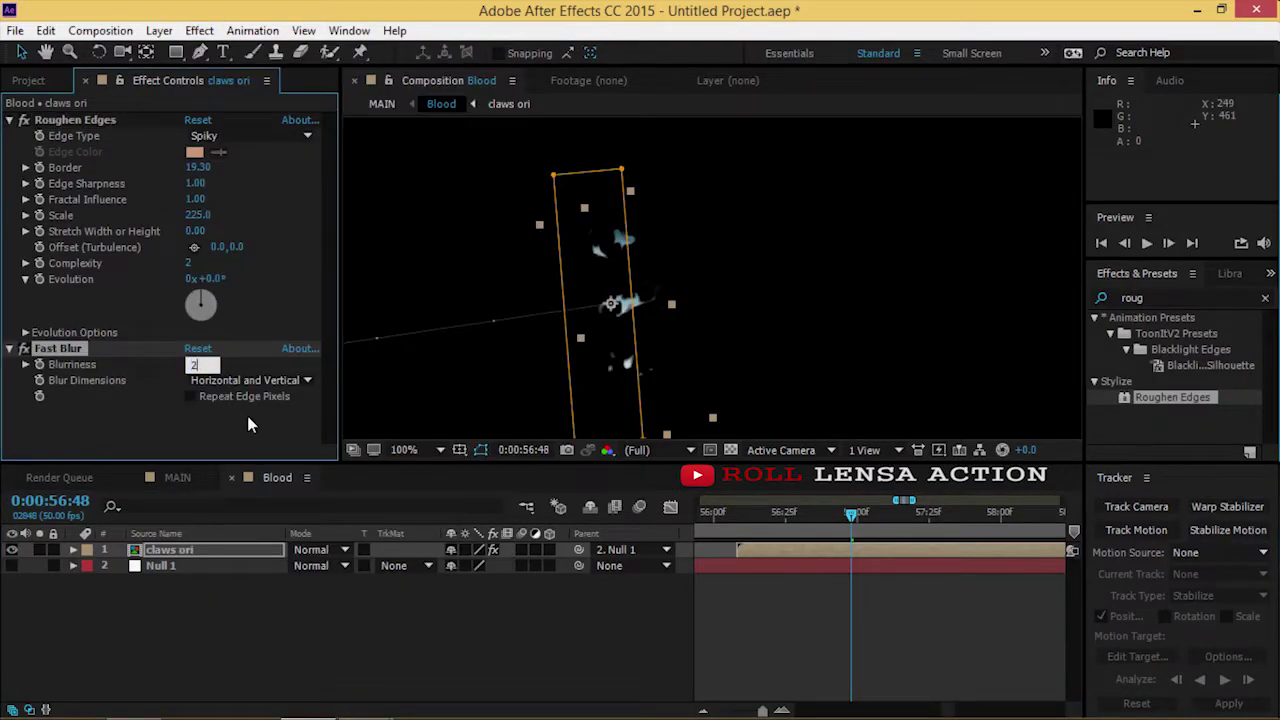
key("Return")
key("comma")
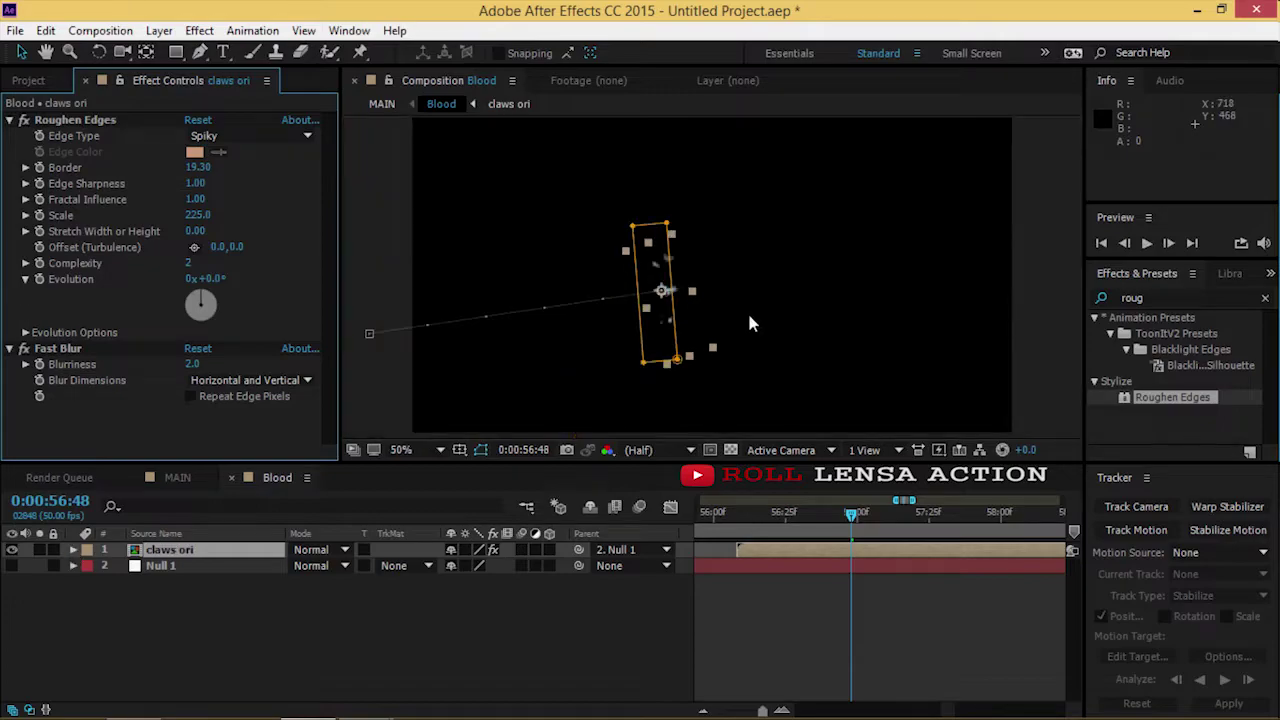
left_click(72, 549)
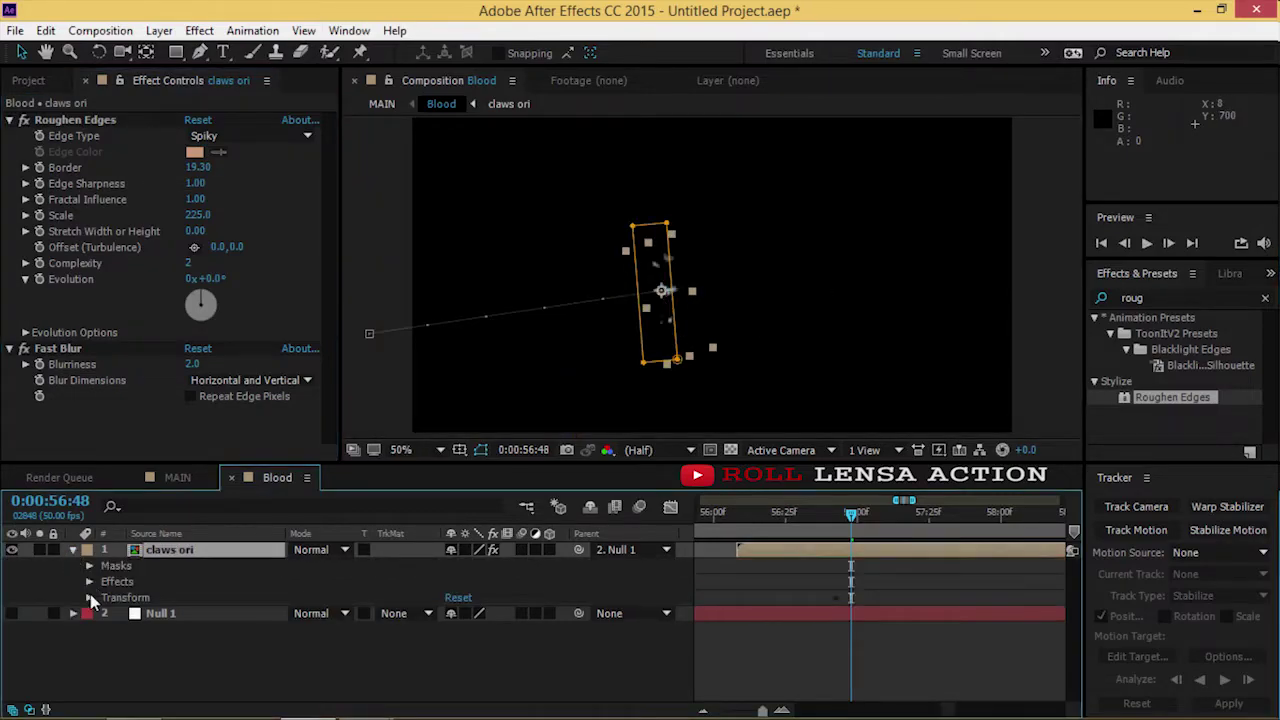
- Expose the layer's Roughen Edges properties in the timeline, undoing a stray keyframe paste
left_click(89, 598)
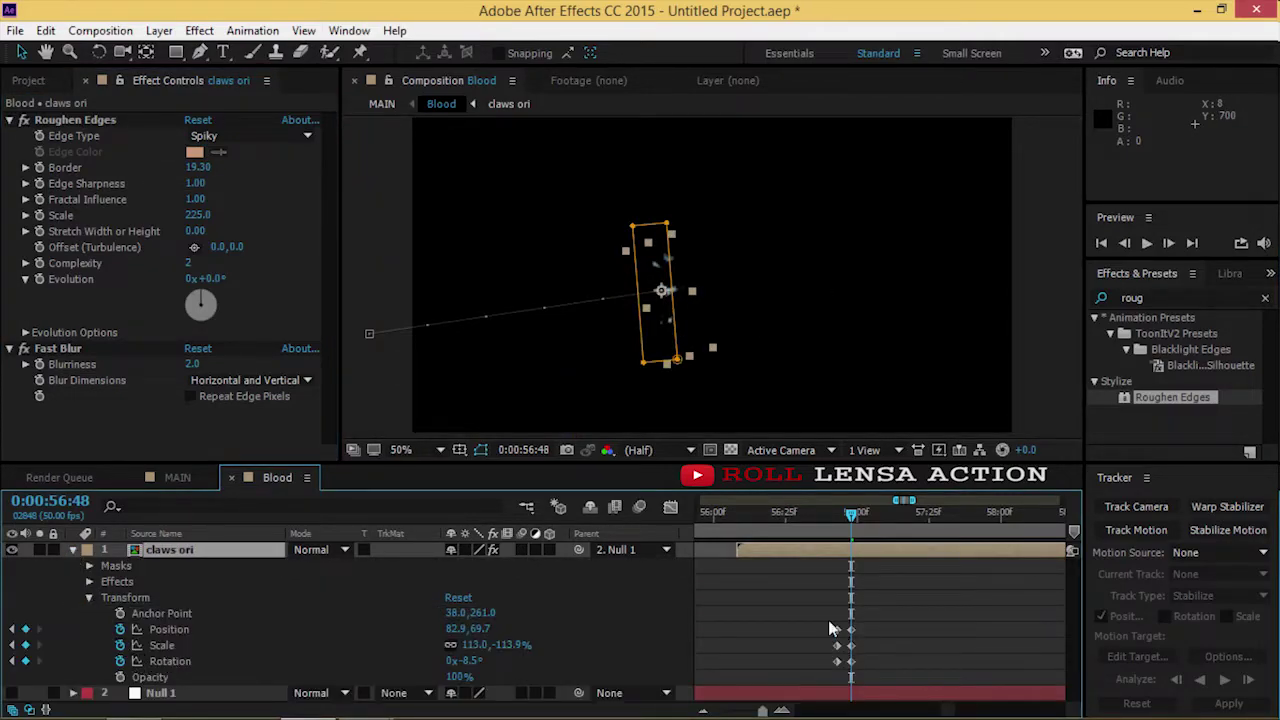
left_click_drag(828, 620, 872, 678)
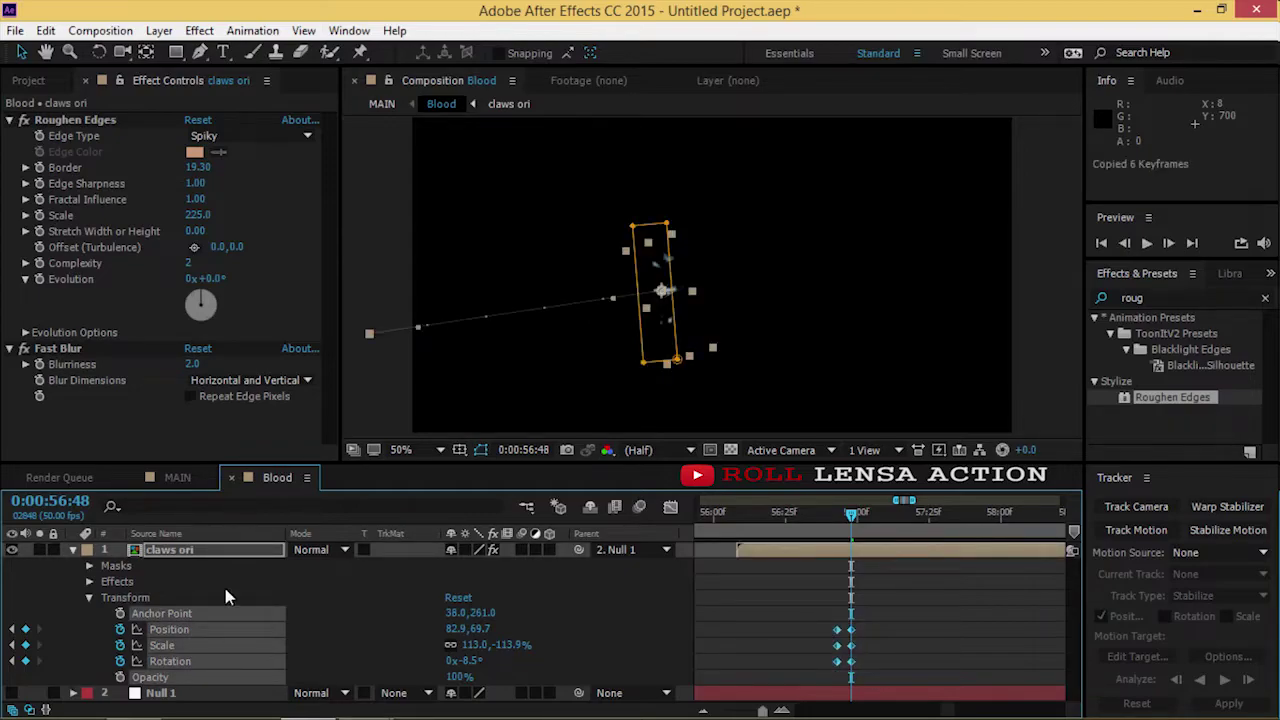
left_click(90, 597)
left_click(89, 581)
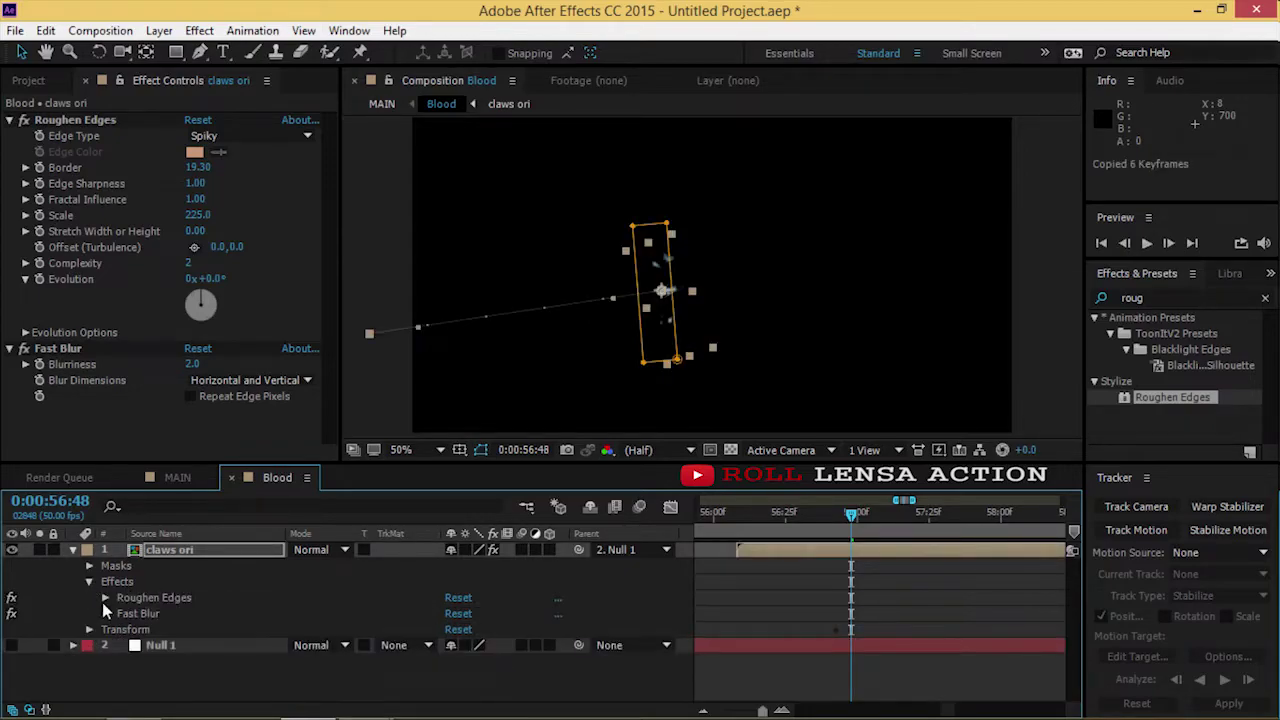
left_click(105, 597)
scroll(152, 611, "down", 2)
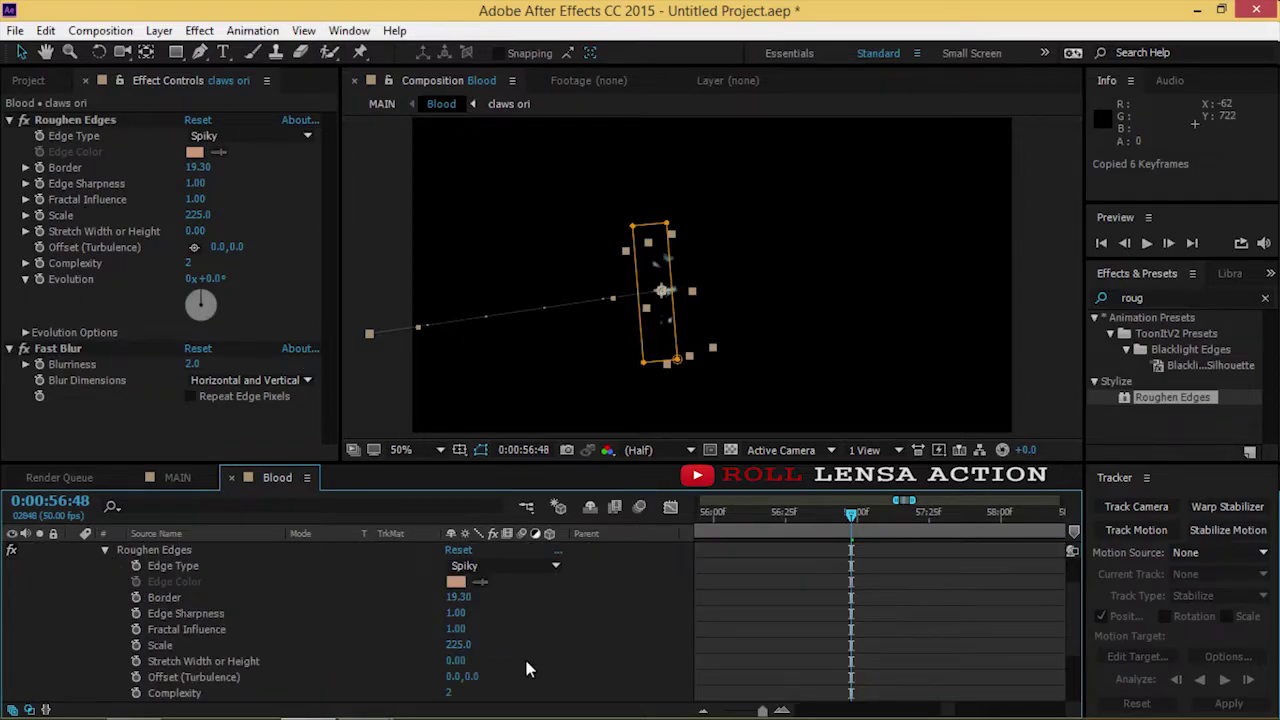
key("ctrl+v")
key("ctrl+z")
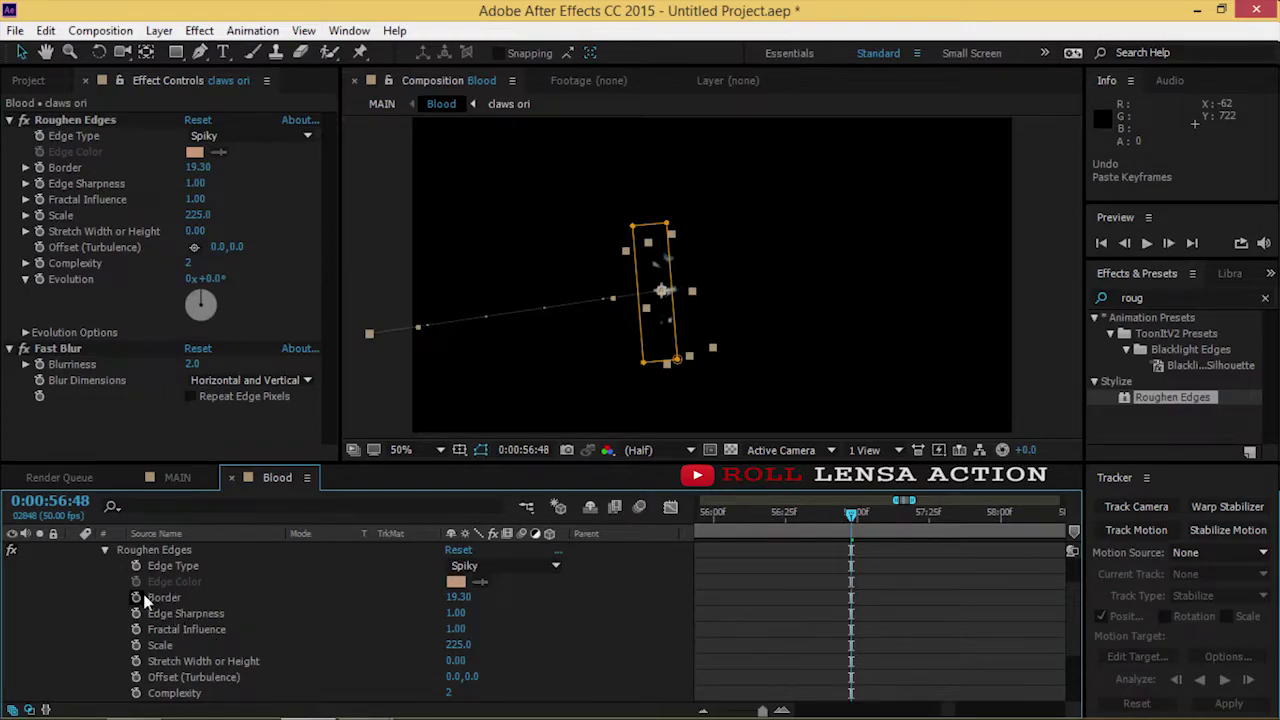
- Keyframe Border and Fractal Influence, with Border 77 and Fractal Influence 0 around 56:30
left_click(41, 168)
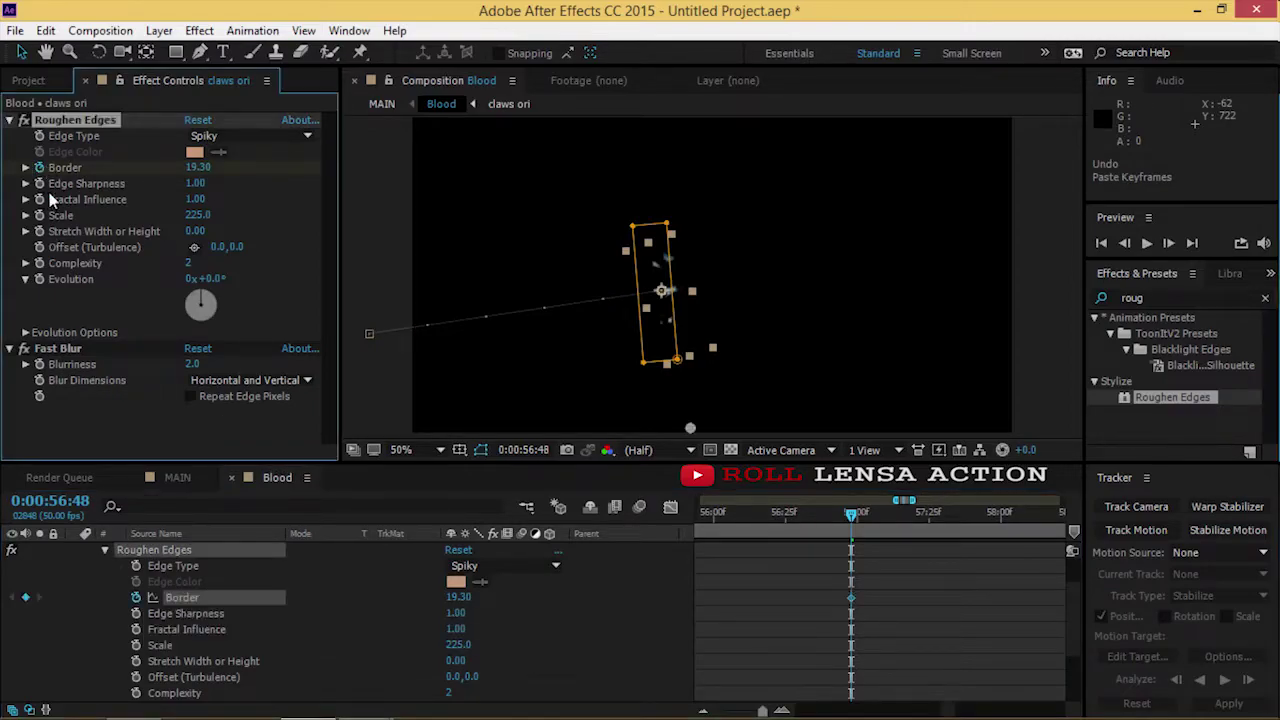
left_click(40, 200)
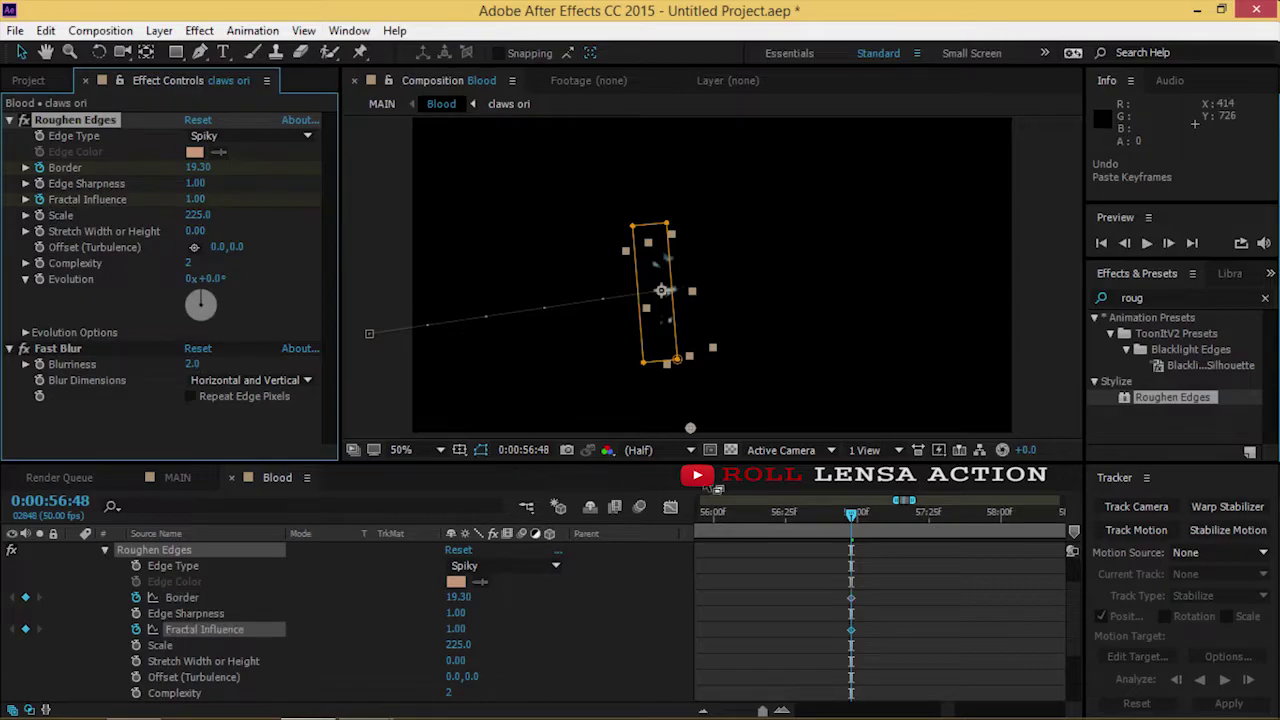
left_click_drag(851, 519, 800, 533)
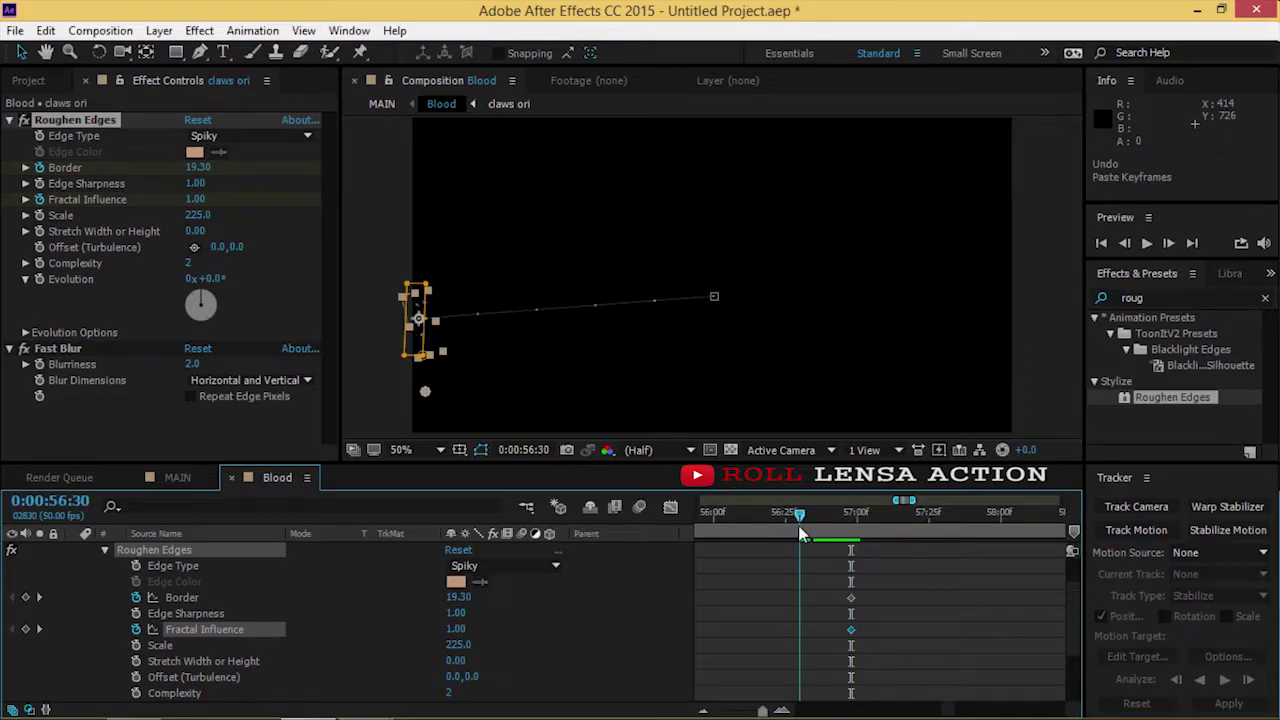
left_click_drag(458, 597, 374, 585)
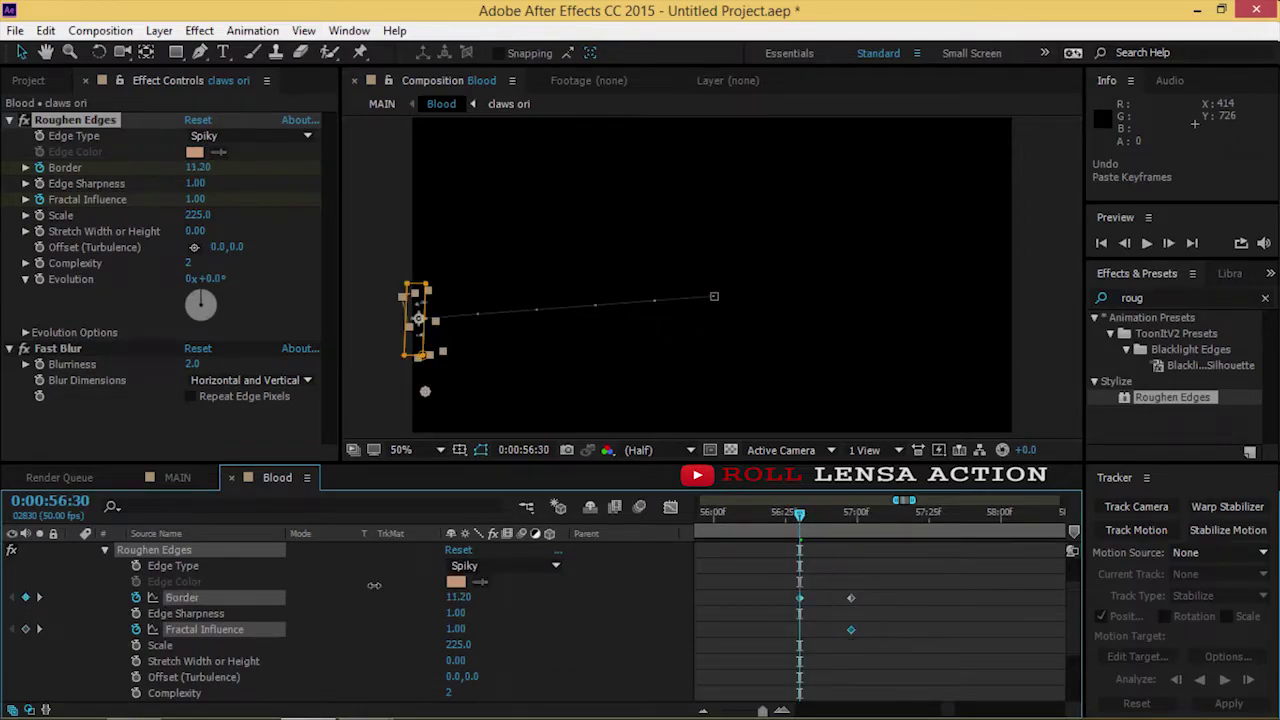
left_click(458, 630)
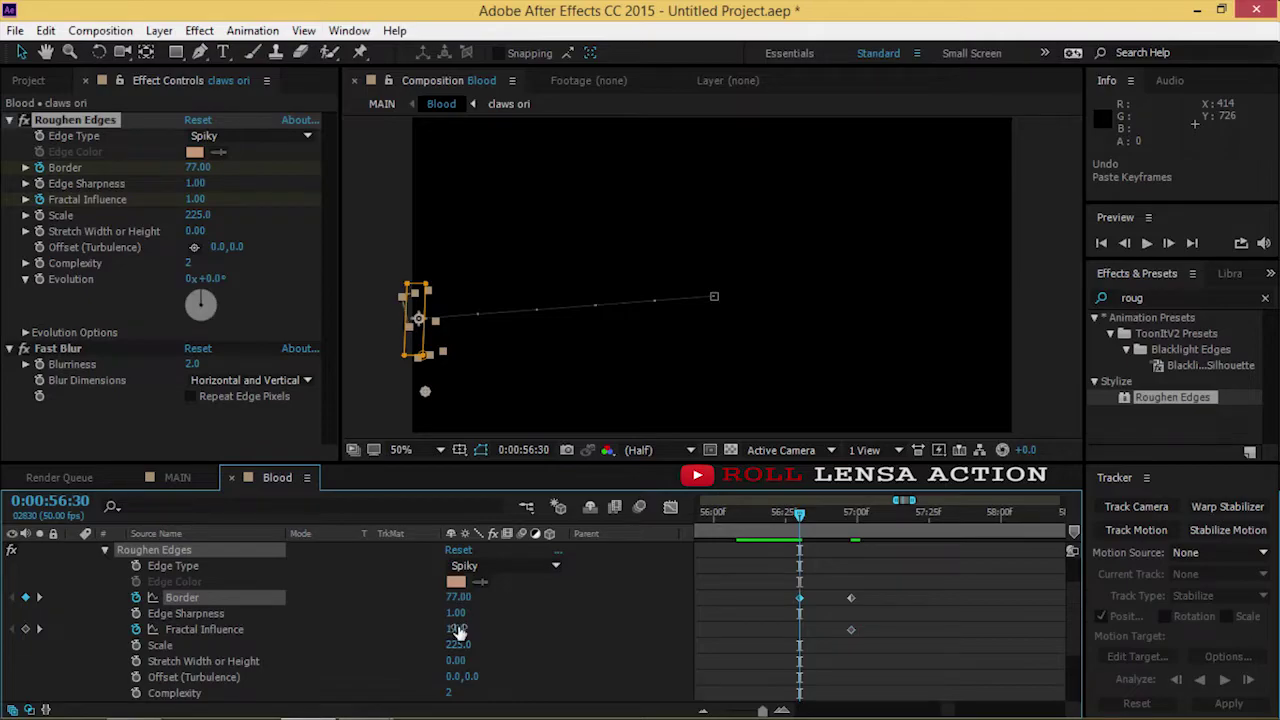
type("0")
key("Return")
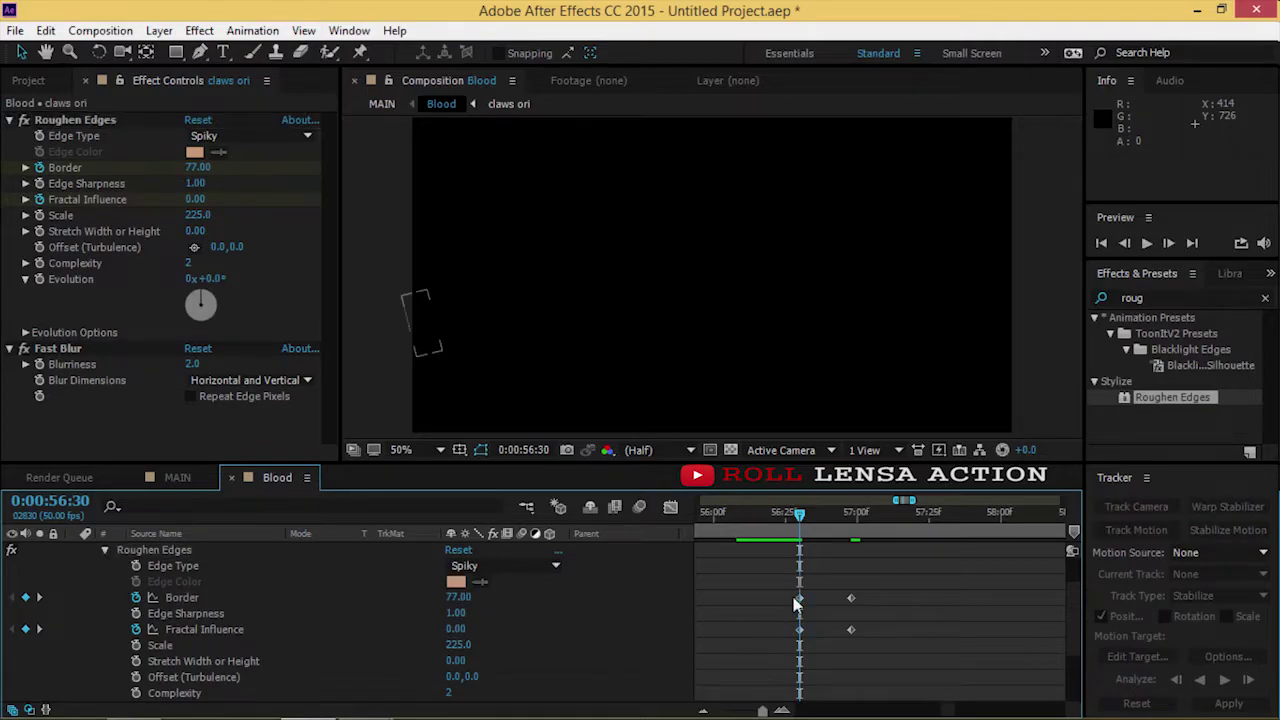
- Copy the Border 77 / Fractal Influence 0 keyframes, paste them later in the clip and preview
left_click_drag(772, 634, 812, 624)
key("ctrl+c")
left_click_drag(800, 514, 1052, 597)
key("ctrl+v")
key("space")
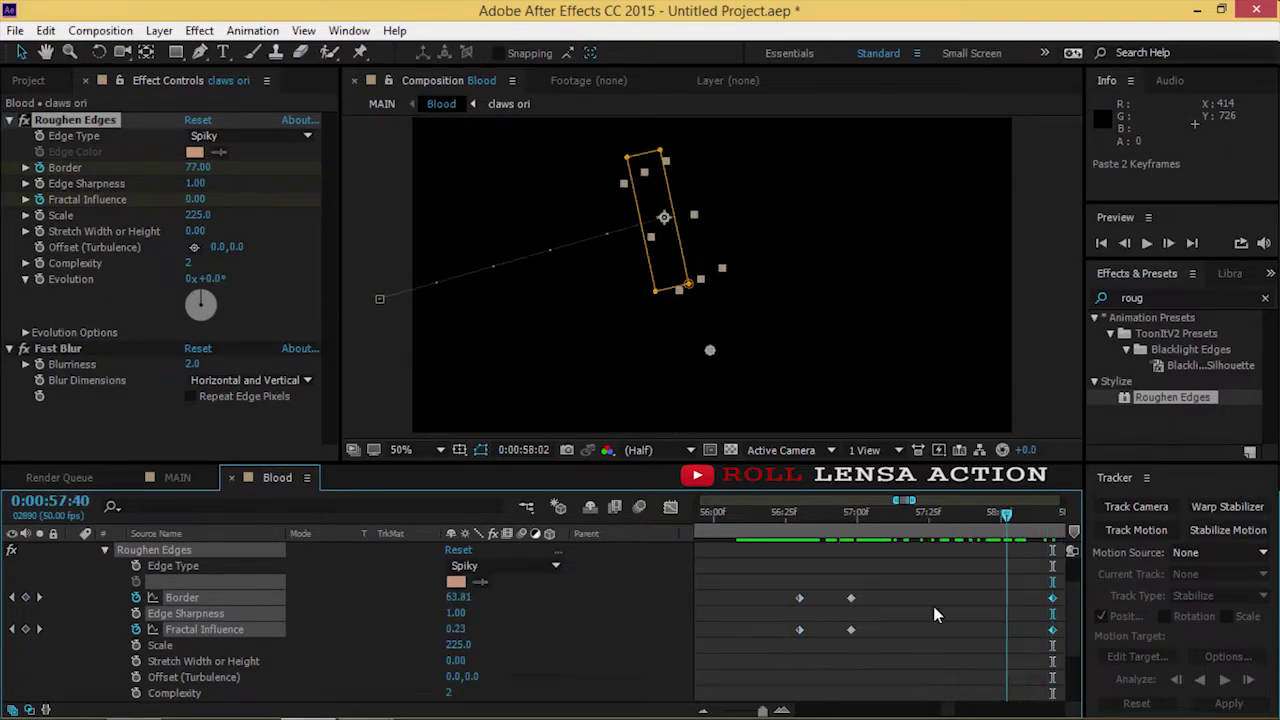
left_click(177, 477)
- Back in the Blood comp, delete the unwanted Border and Fractal Influence keyframes
left_click(843, 512)
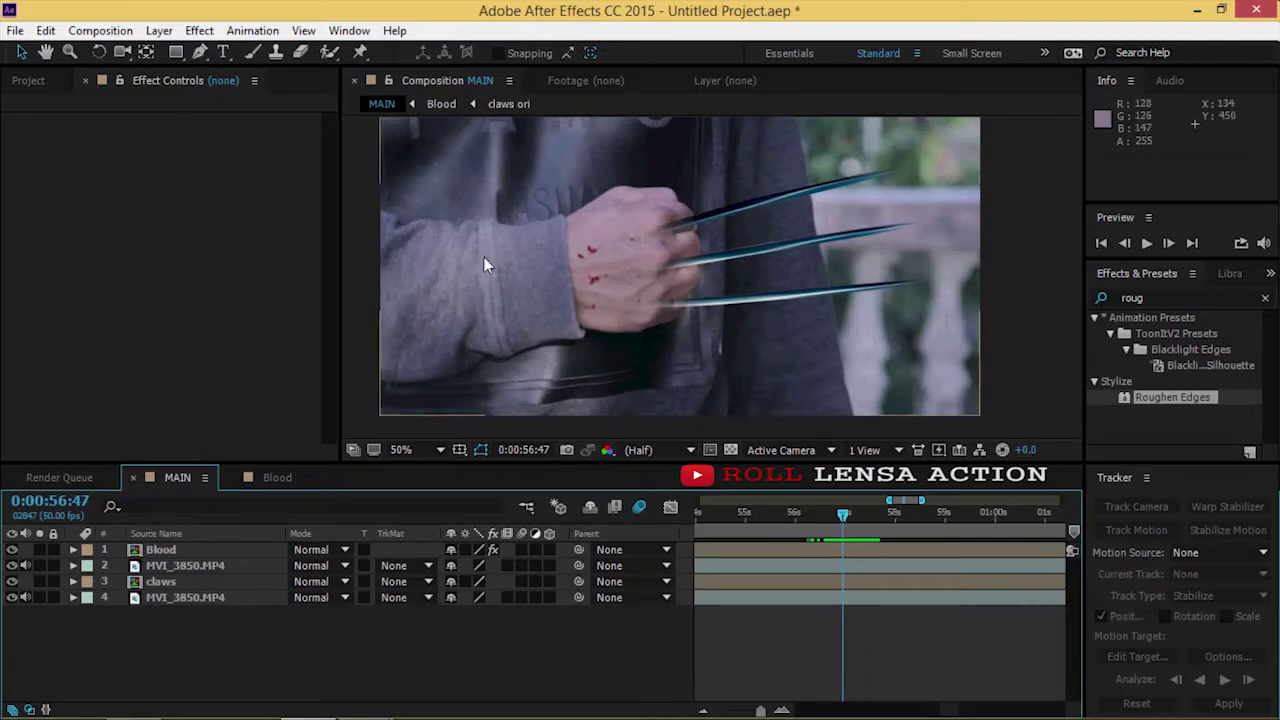
left_click(272, 477)
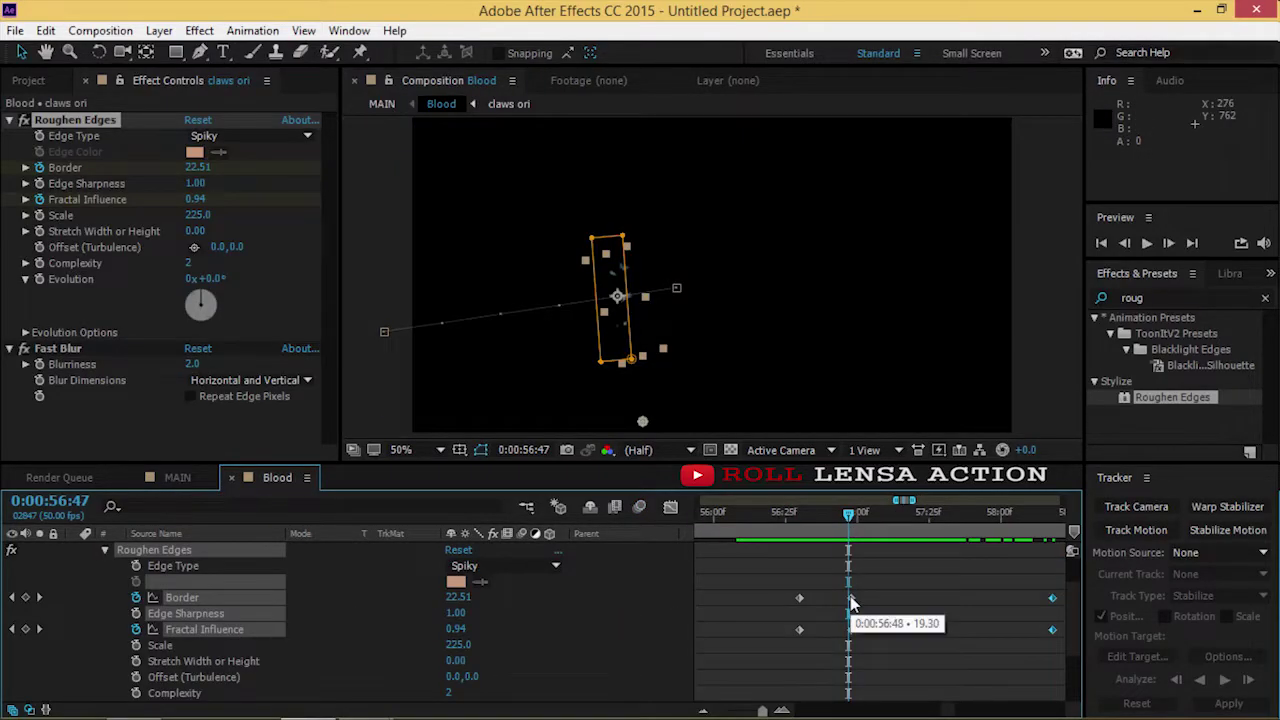
key("ctrl+v")
mouse_move(849, 514)
left_mouse_down()
mouse_move(836, 523)
mouse_move(855, 533)
left_mouse_up()
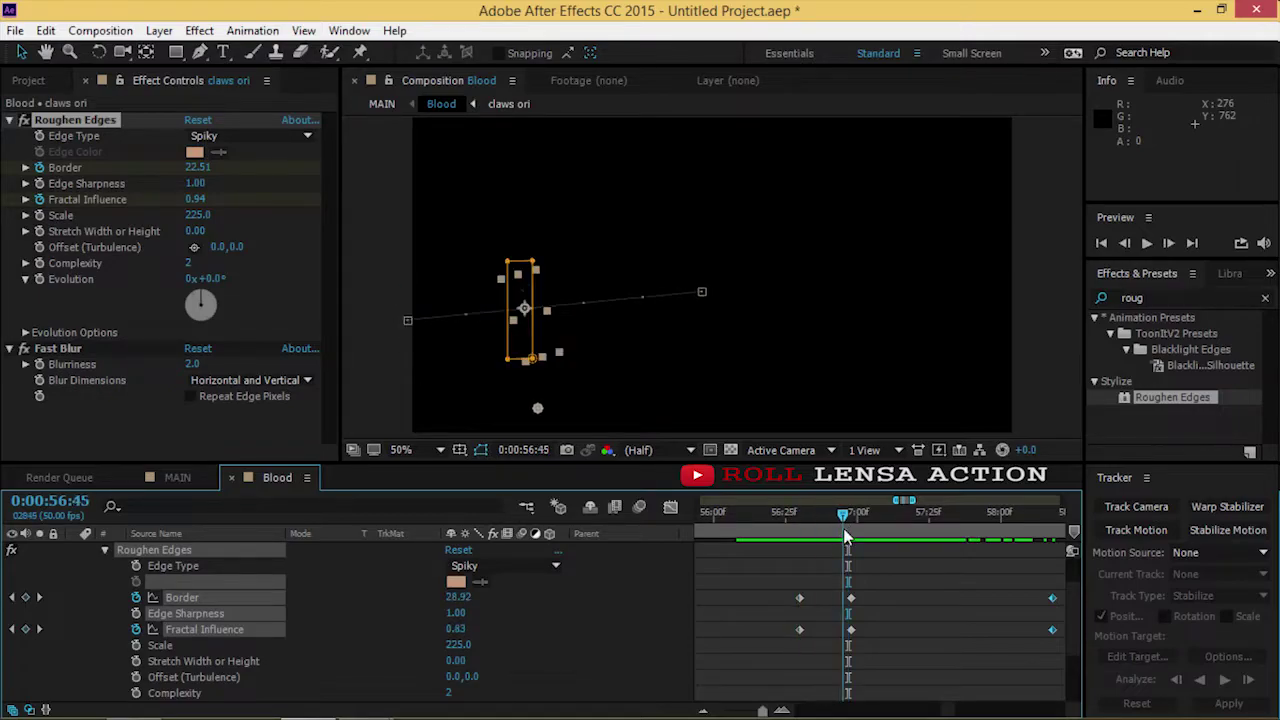
left_click_drag(855, 533, 851, 533)
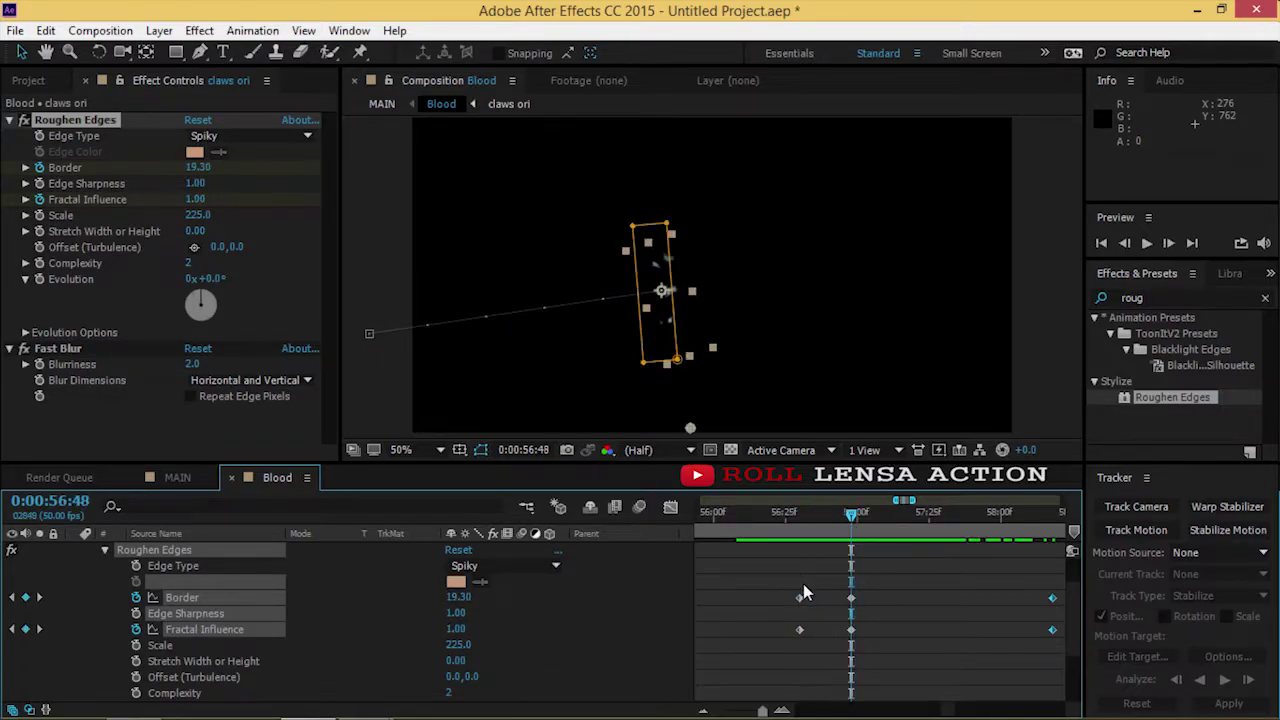
mouse_move(855, 525)
left_mouse_down()
mouse_move(802, 542)
mouse_move(846, 538)
left_mouse_up()
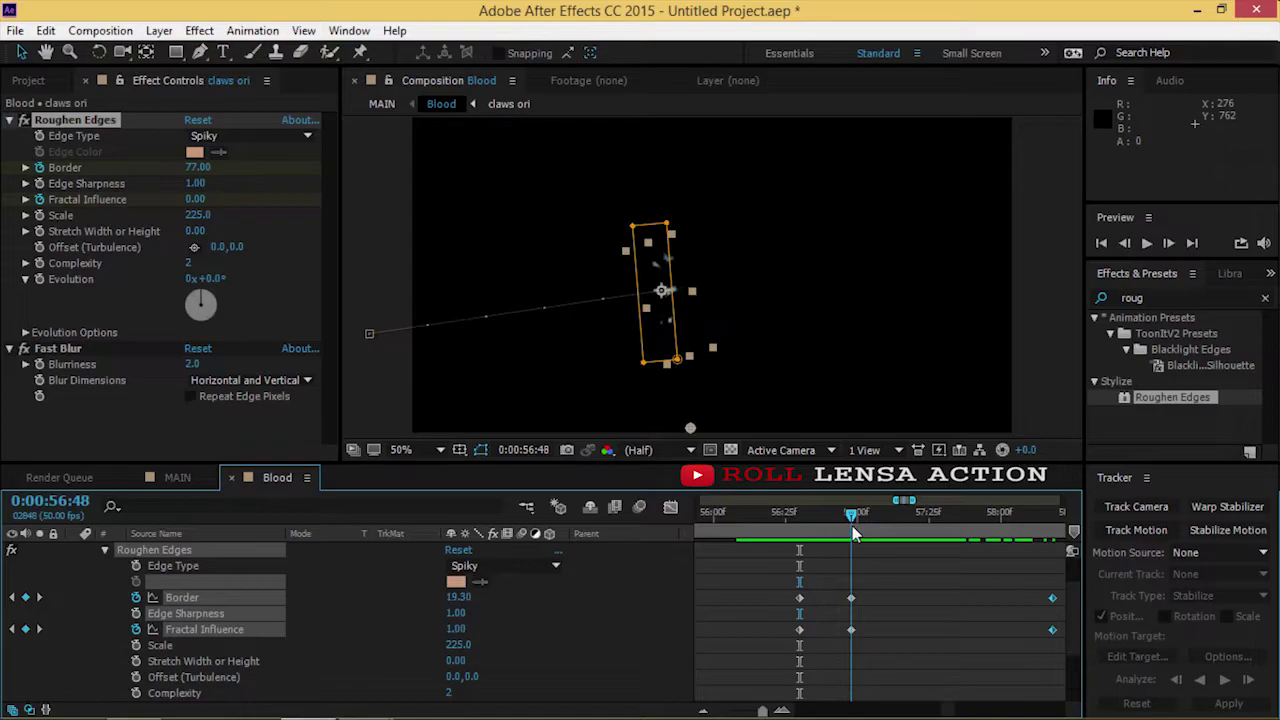
left_click_drag(810, 645, 752, 592)
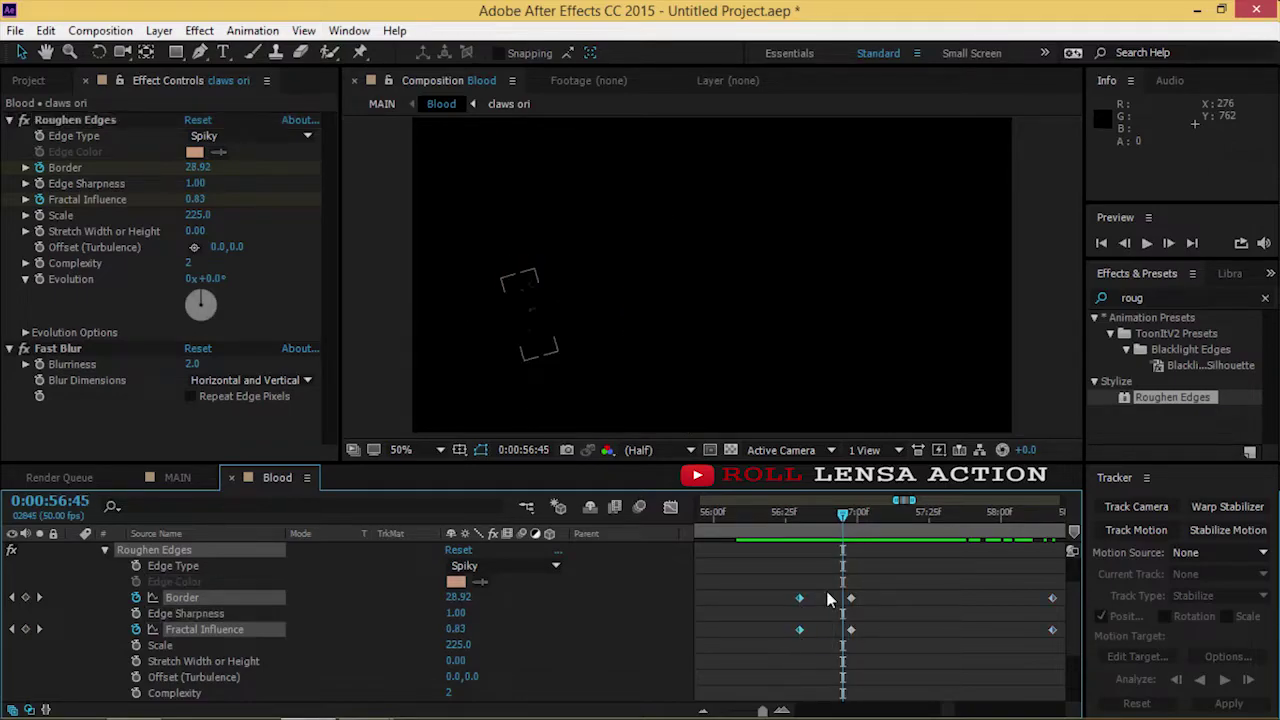
key("Delete")
- Paste the last Border and Fractal Influence keyframe pair at 0:00:56:27 and check it
left_click_drag(843, 523, 790, 550)
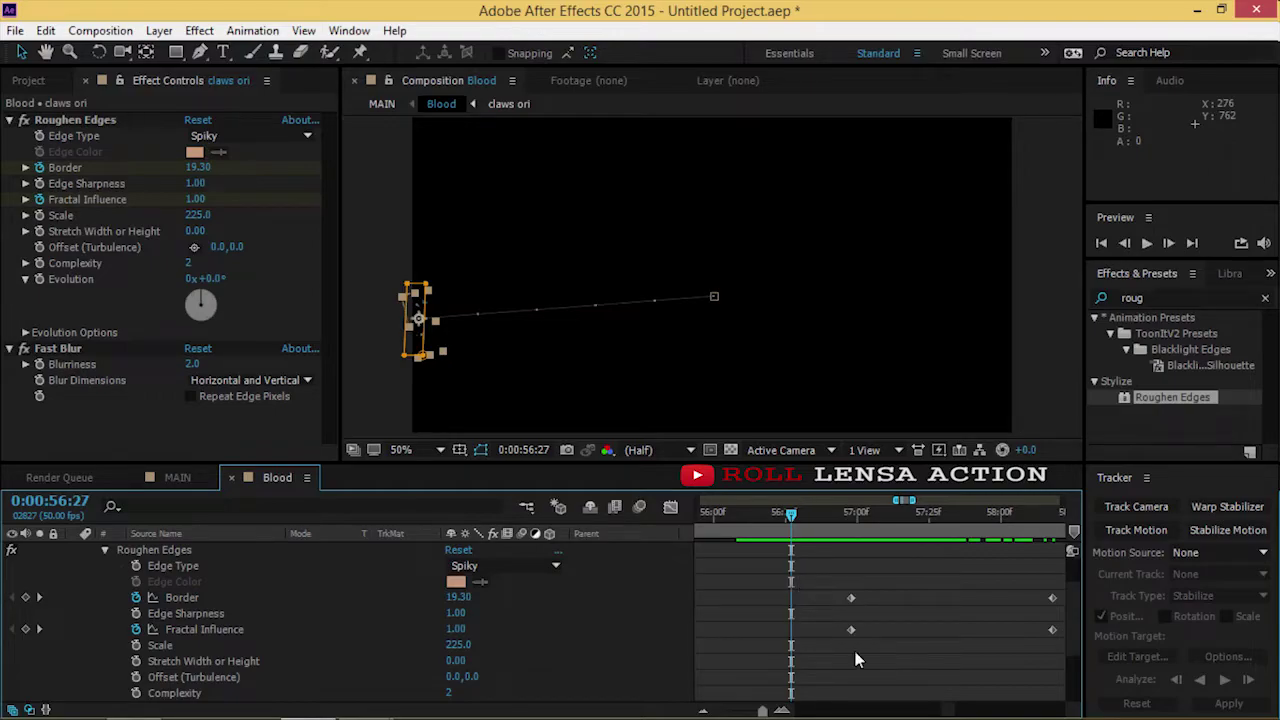
left_click_drag(855, 652, 869, 597)
key("ctrl+v")
mouse_move(790, 515)
left_mouse_down()
mouse_move(821, 529)
mouse_move(791, 567)
left_mouse_up()
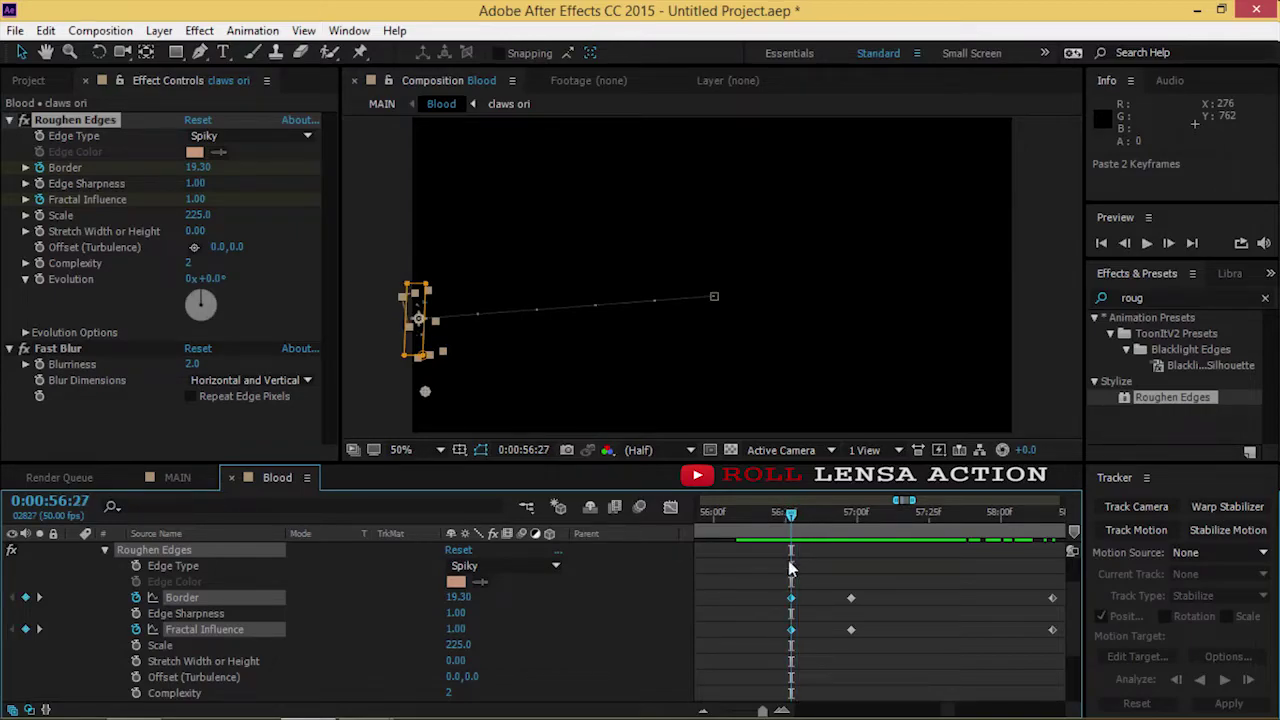
mouse_move(791, 530)
left_mouse_down()
mouse_move(853, 532)
mouse_move(788, 559)
left_mouse_up()
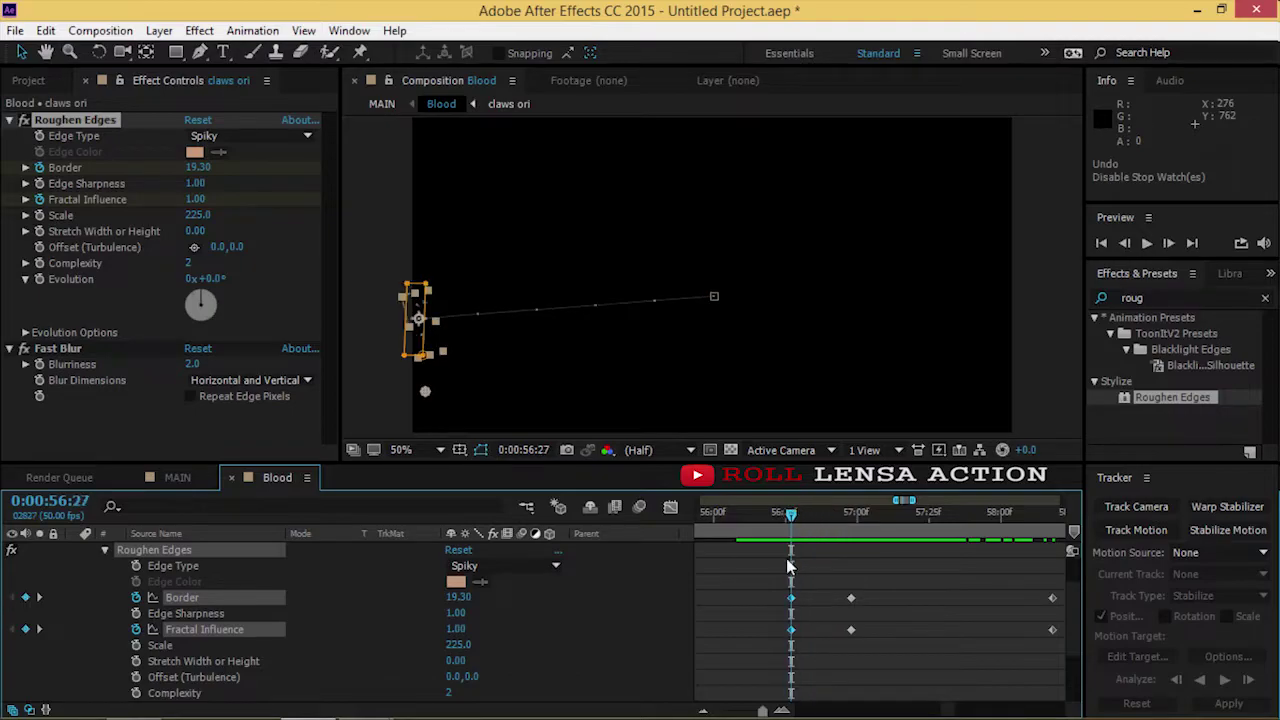
- Set the start Border to 74.80 and Fractal Influence to 0, then paste keyframes at 0:00:57:01
left_click_drag(460, 598, 360, 601)
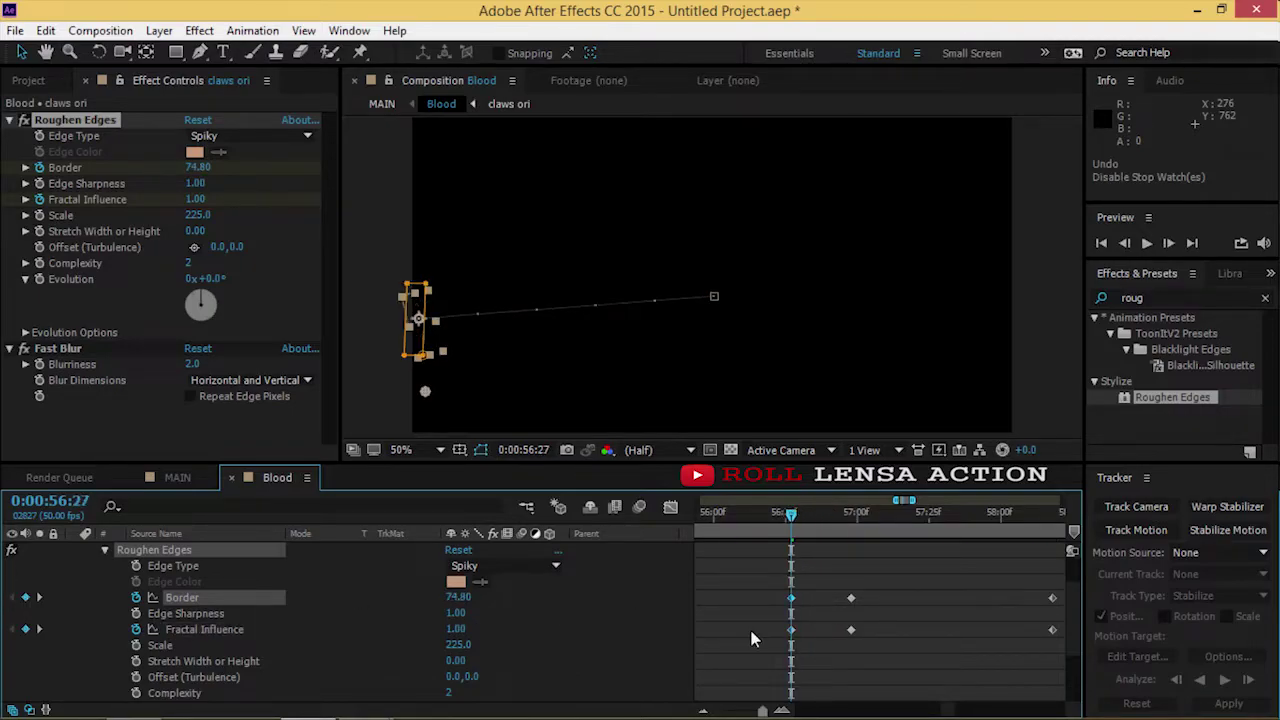
left_click_drag(457, 629, 340, 632)
left_click_drag(442, 597, 560, 598)
left_click(812, 518)
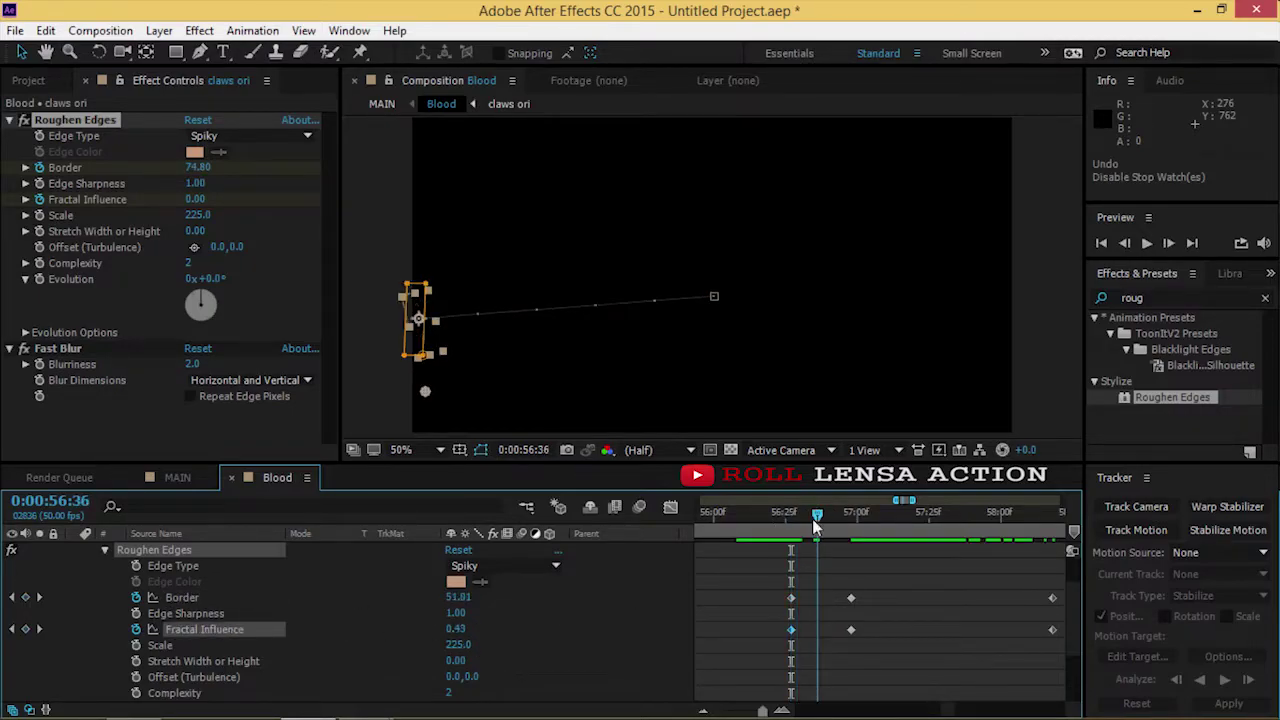
left_click_drag(815, 545, 862, 553)
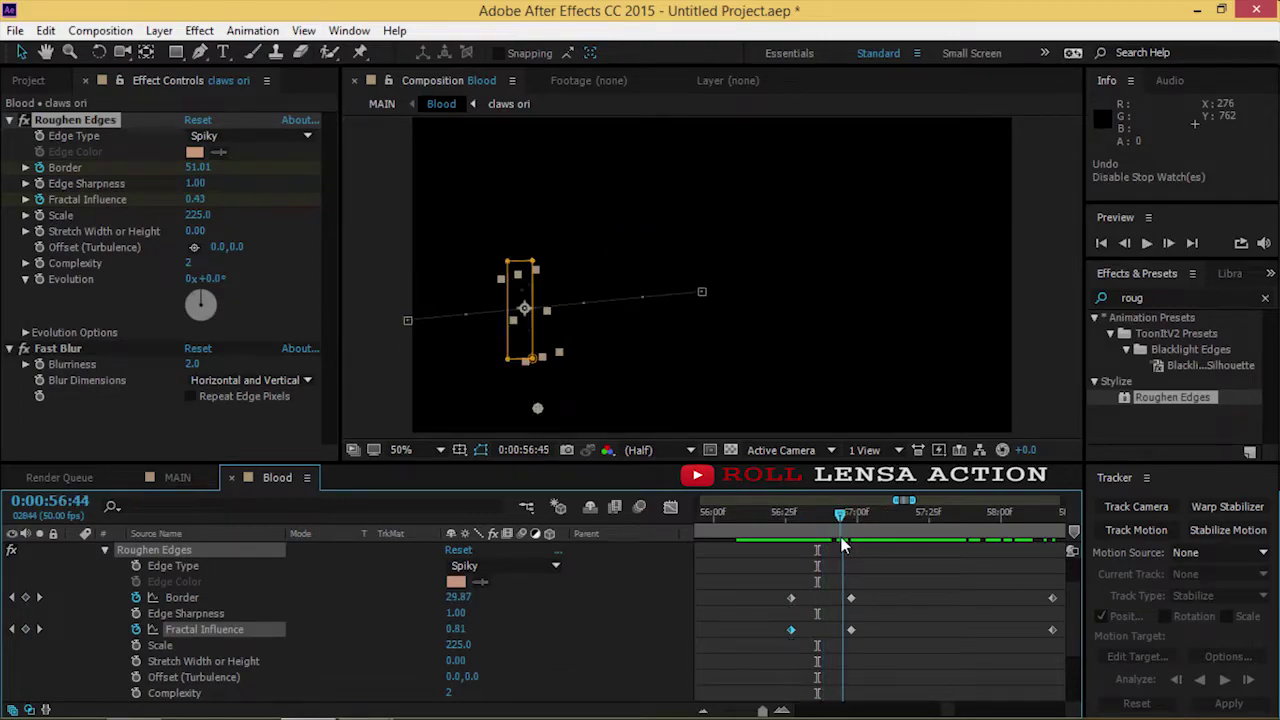
key("ctrl+v")
mouse_move(862, 553)
left_mouse_down()
mouse_move(875, 558)
mouse_move(792, 539)
left_mouse_up()
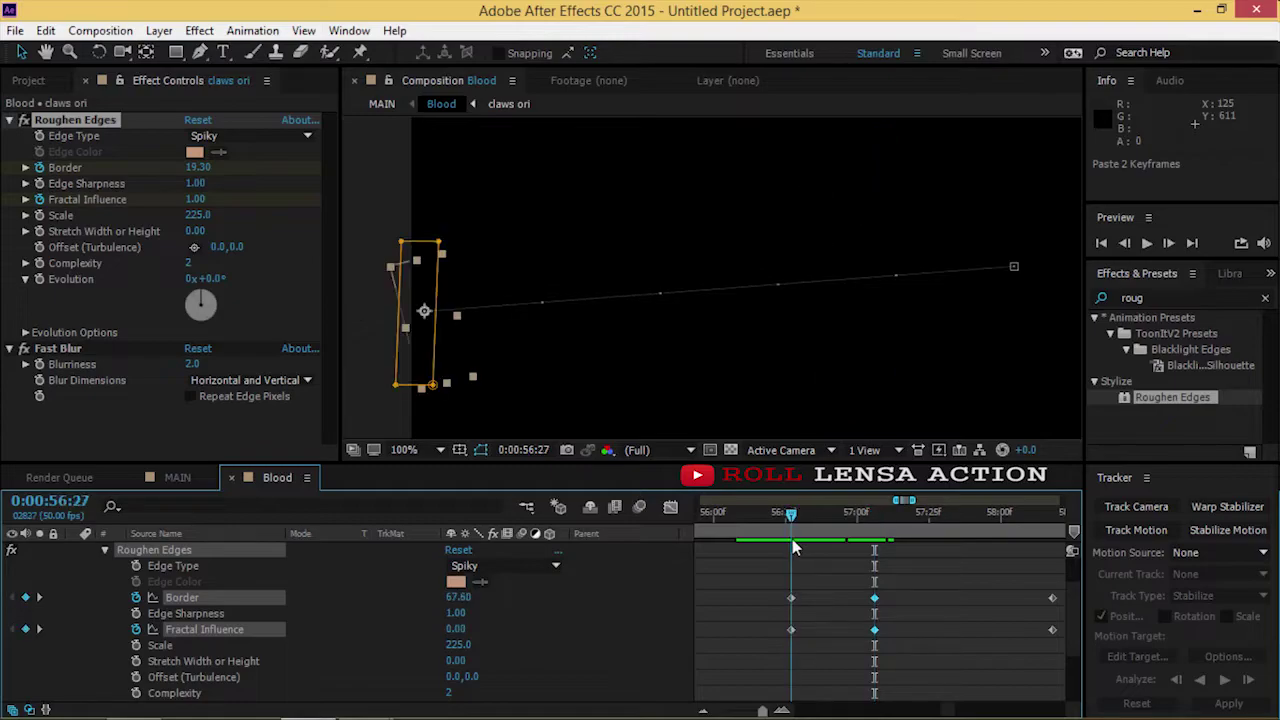
- Replace the 56:27 keyframes with Border 82.10 and Fractal Influence 0.00, then preview MAIN
left_click_drag(774, 639, 819, 599)
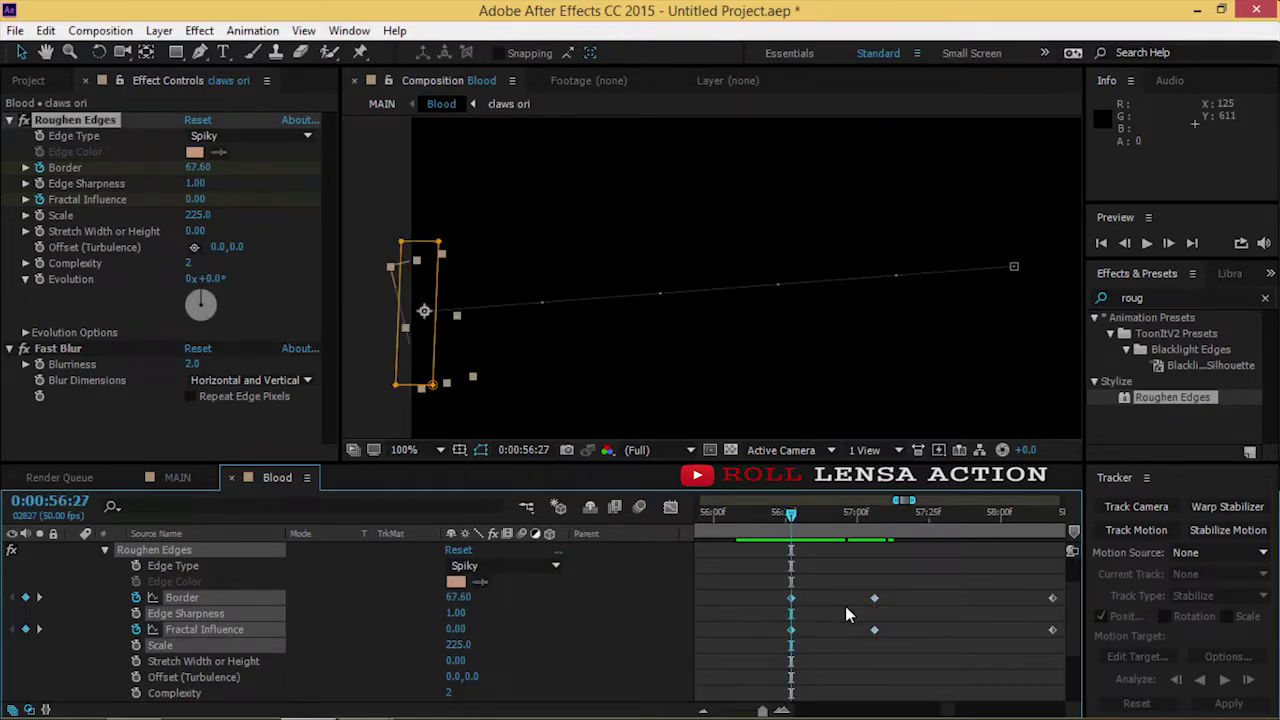
key("Delete")
key("ctrl+v")
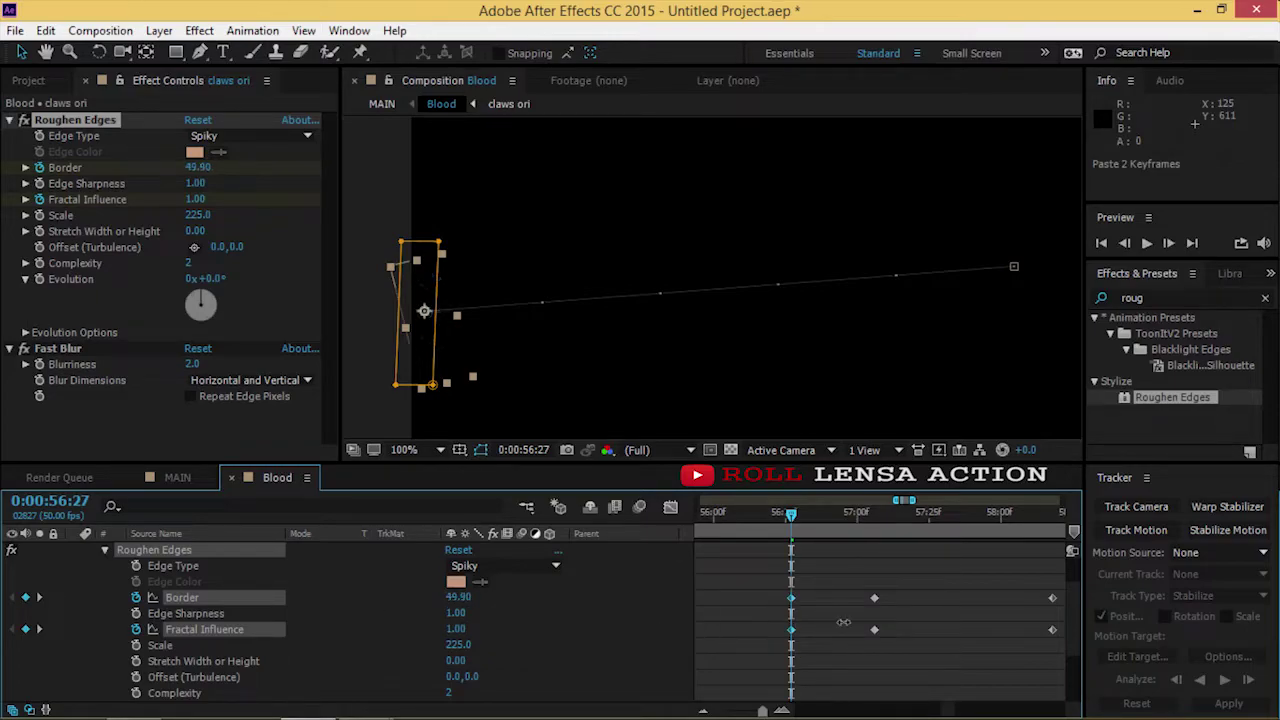
left_click_drag(456, 628, 372, 660)
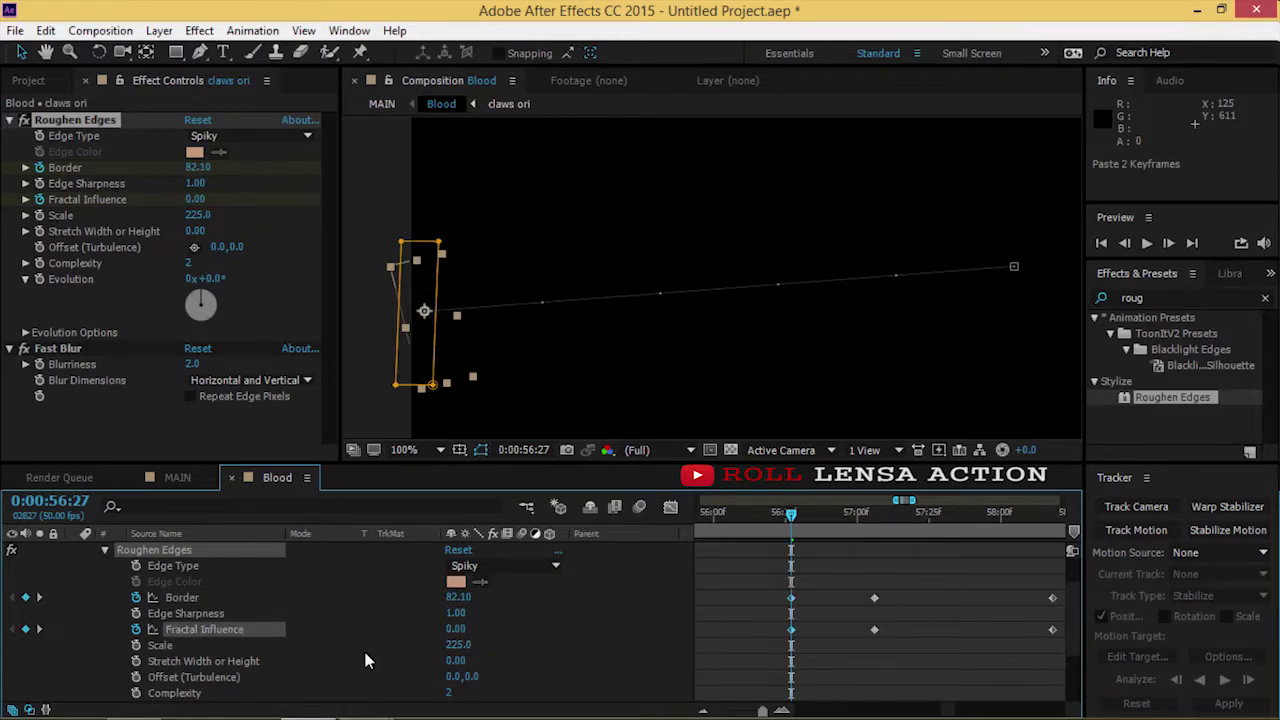
left_click_drag(793, 543, 1026, 556)
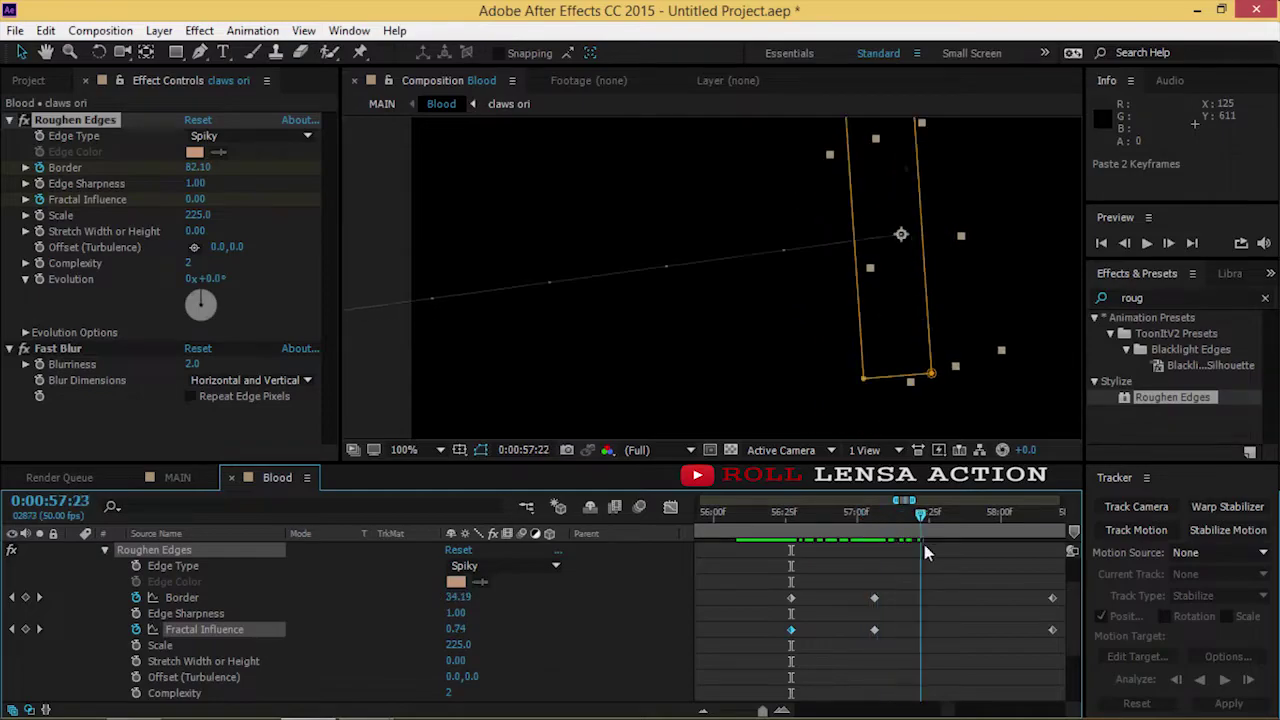
key("shift+Escape")
left_click_drag(918, 517, 835, 582)
key("space")
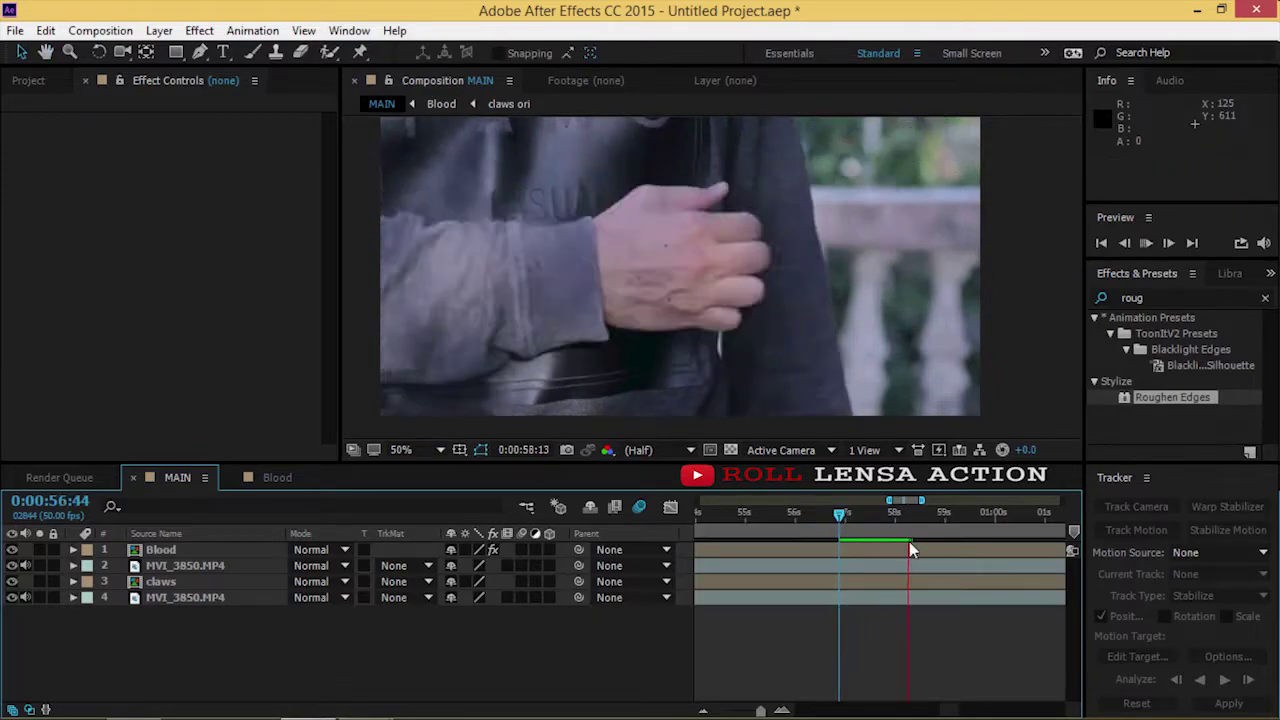
- Raise the blood's Roughen Edges Scale to 236 at 57:06 and preview the knuckles in MAIN
key("space")
left_click(277, 477)
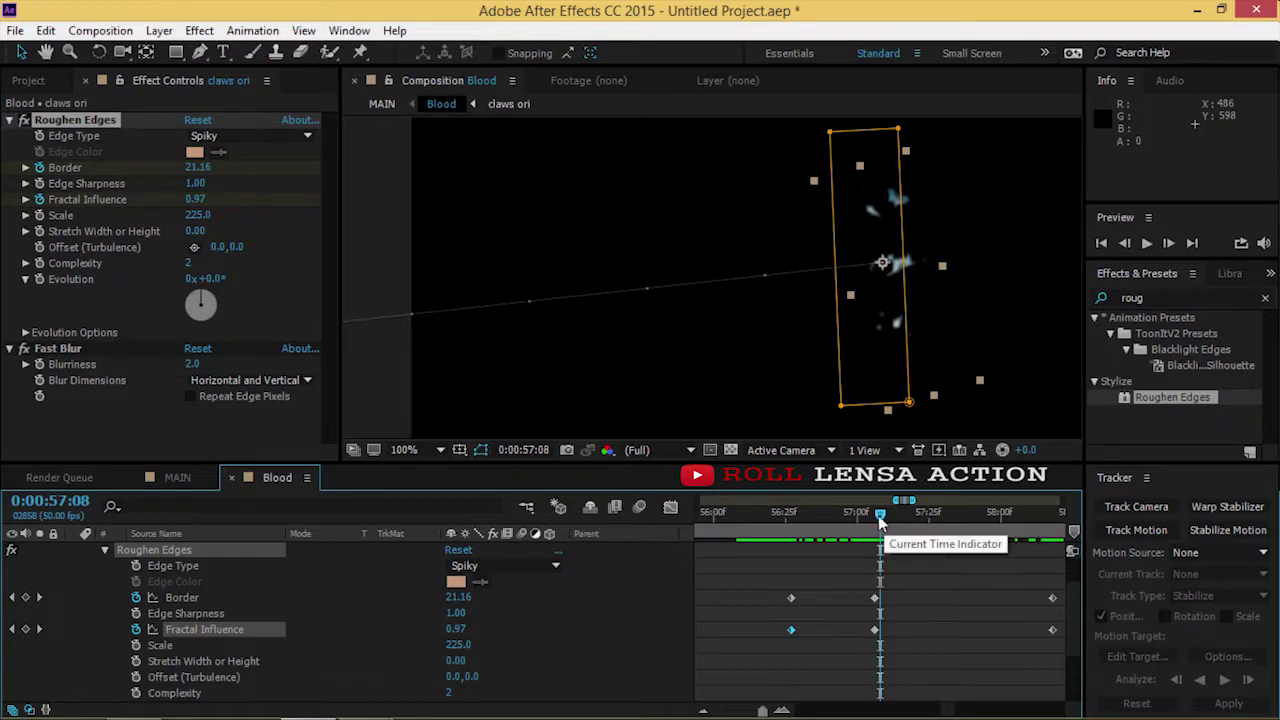
left_click_drag(880, 521, 877, 525)
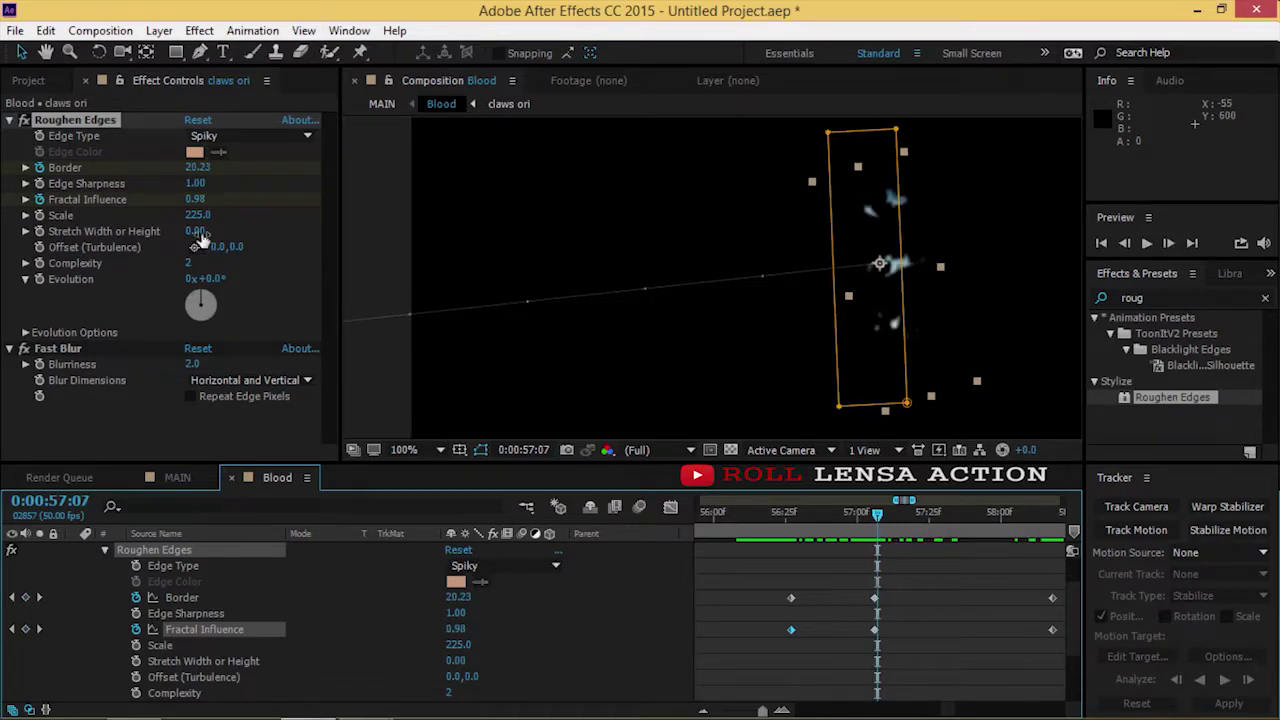
mouse_move(195, 216)
left_mouse_down()
mouse_move(269, 239)
mouse_move(198, 229)
left_mouse_up()
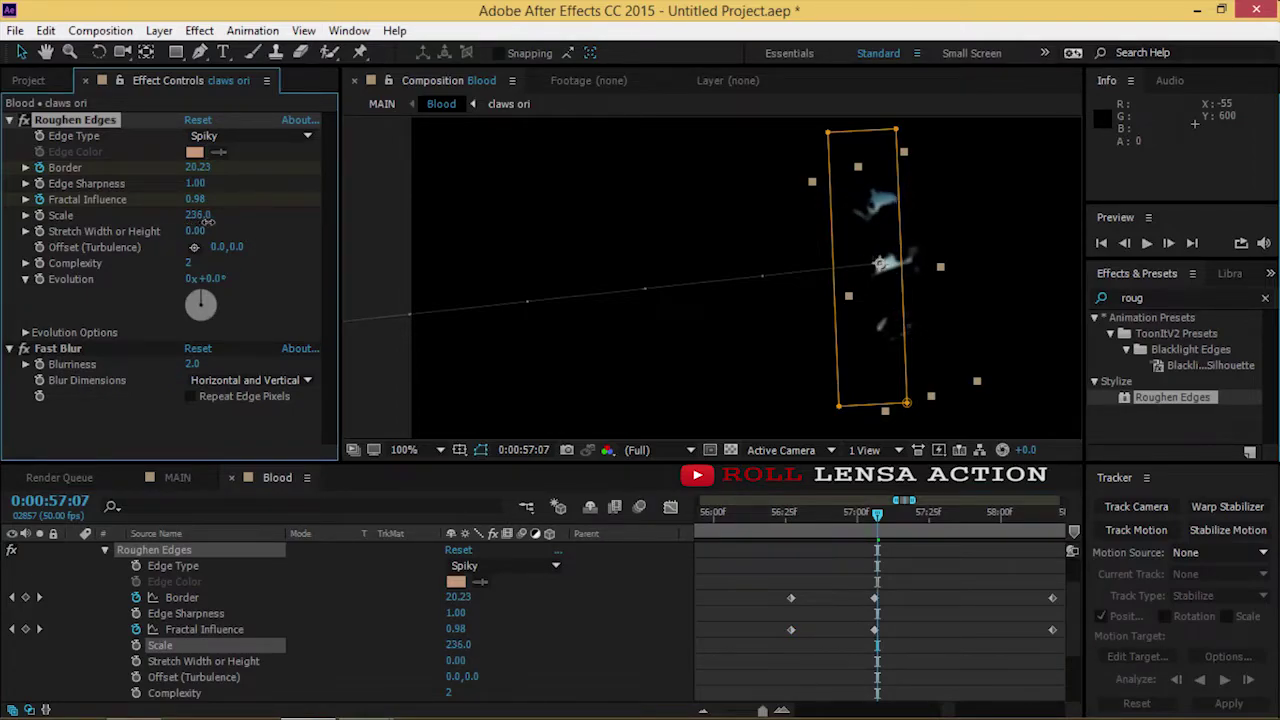
left_click(177, 477)
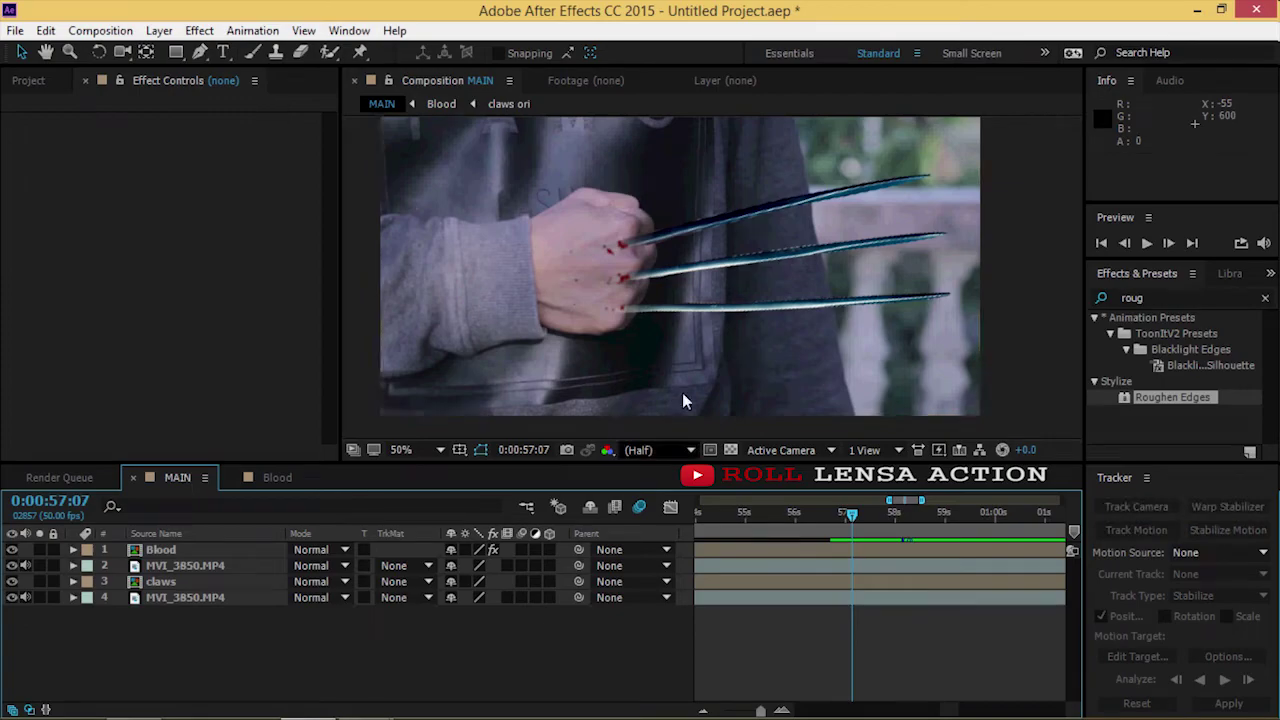
key("space")
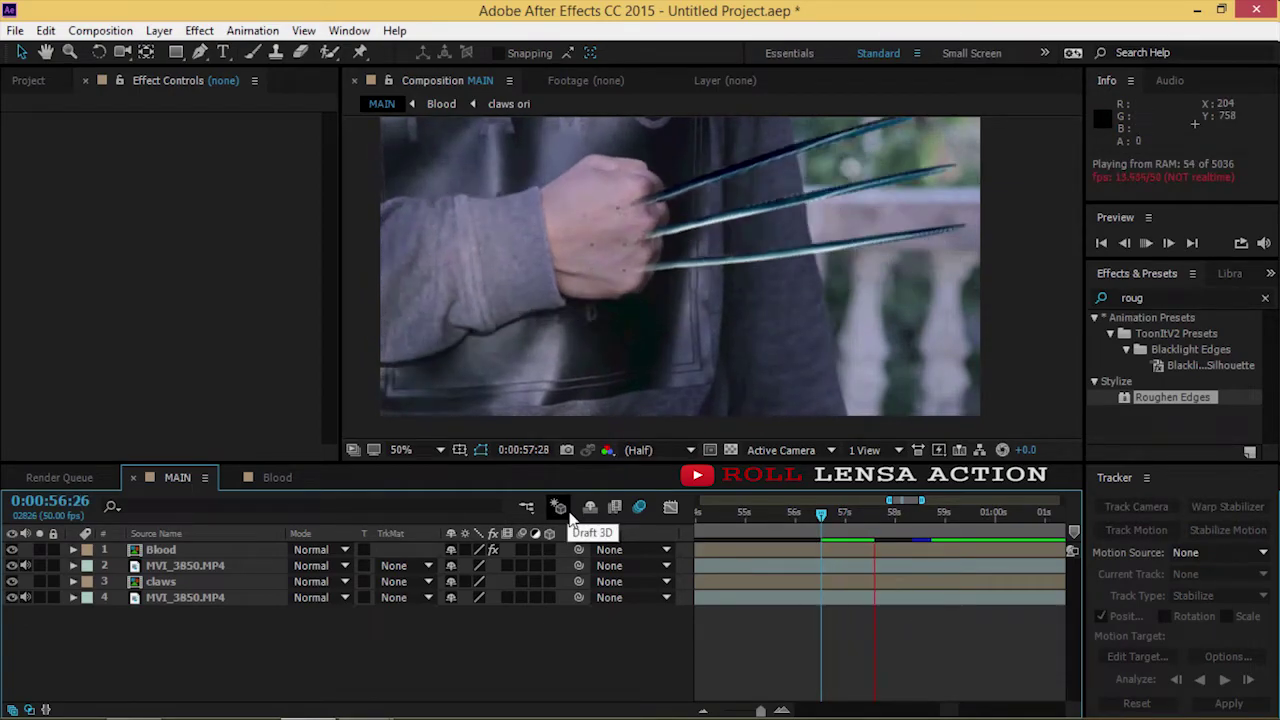
left_click_drag(866, 512, 885, 512)
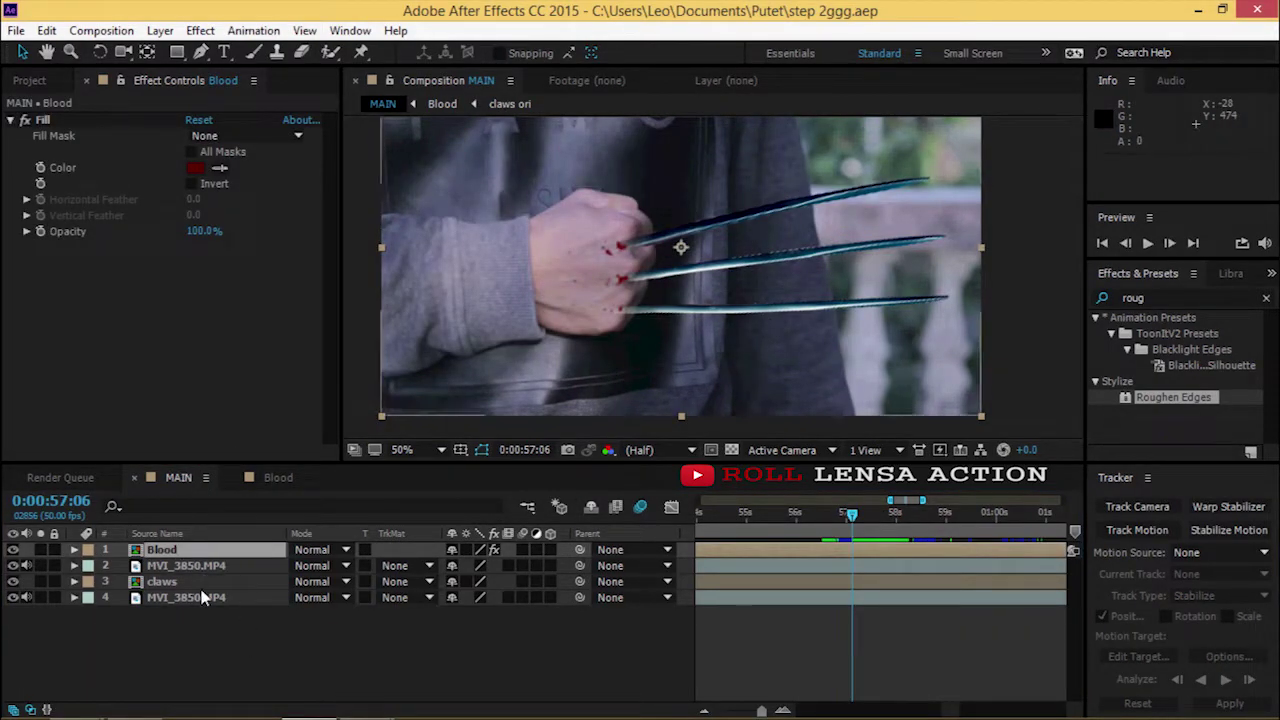
- Duplicate the Blood layer and set both Blood layers to Overlay blending
key("ctrl+d")
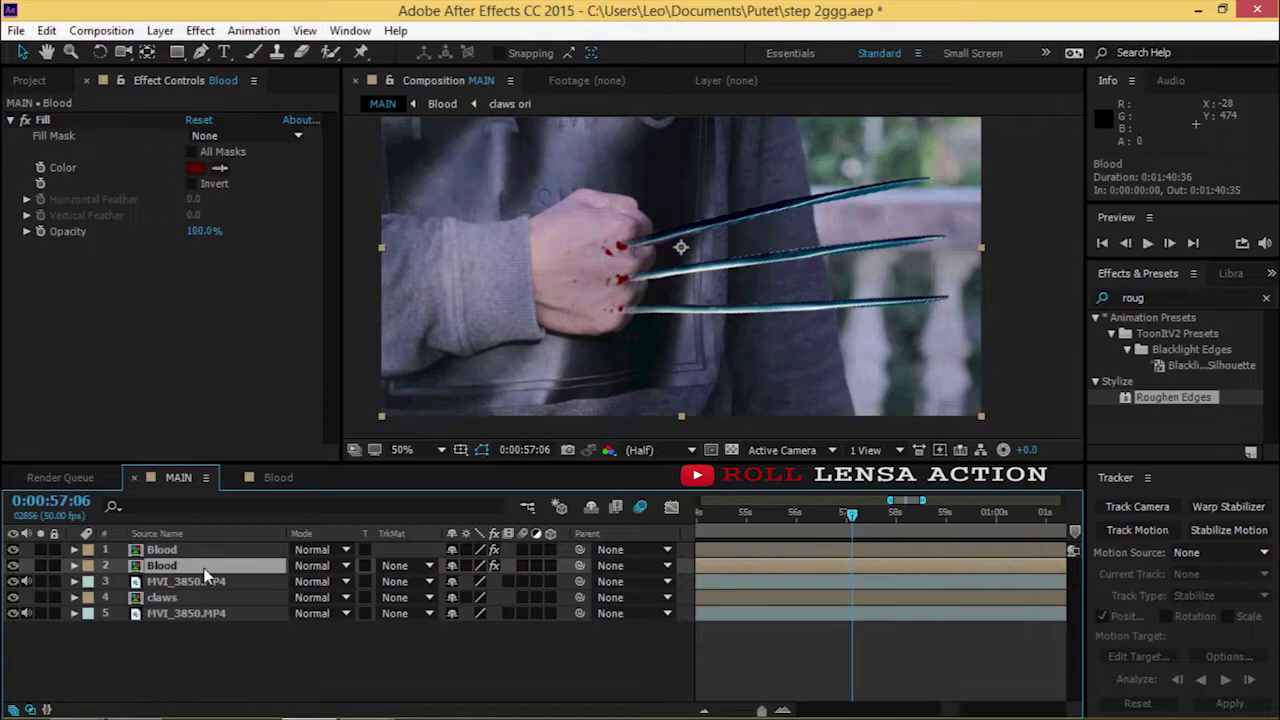
left_click(345, 550)
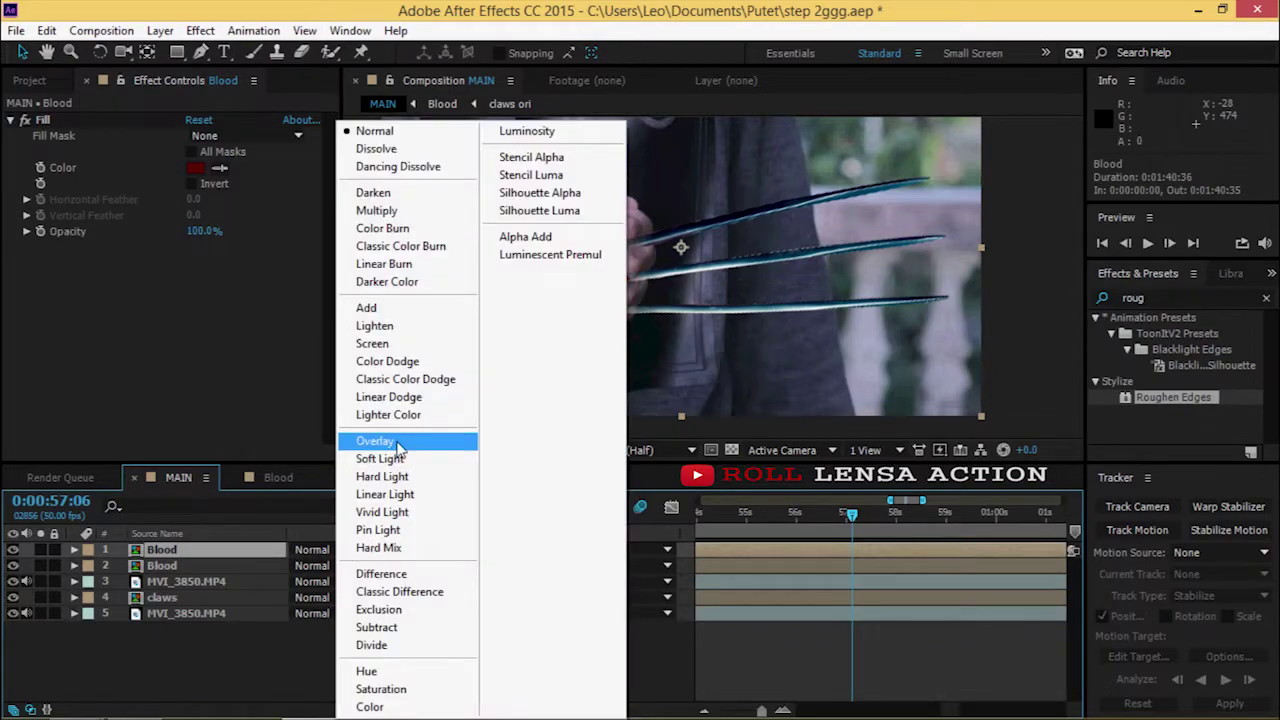
left_click(375, 442)
left_click(343, 566)
left_click(375, 442)
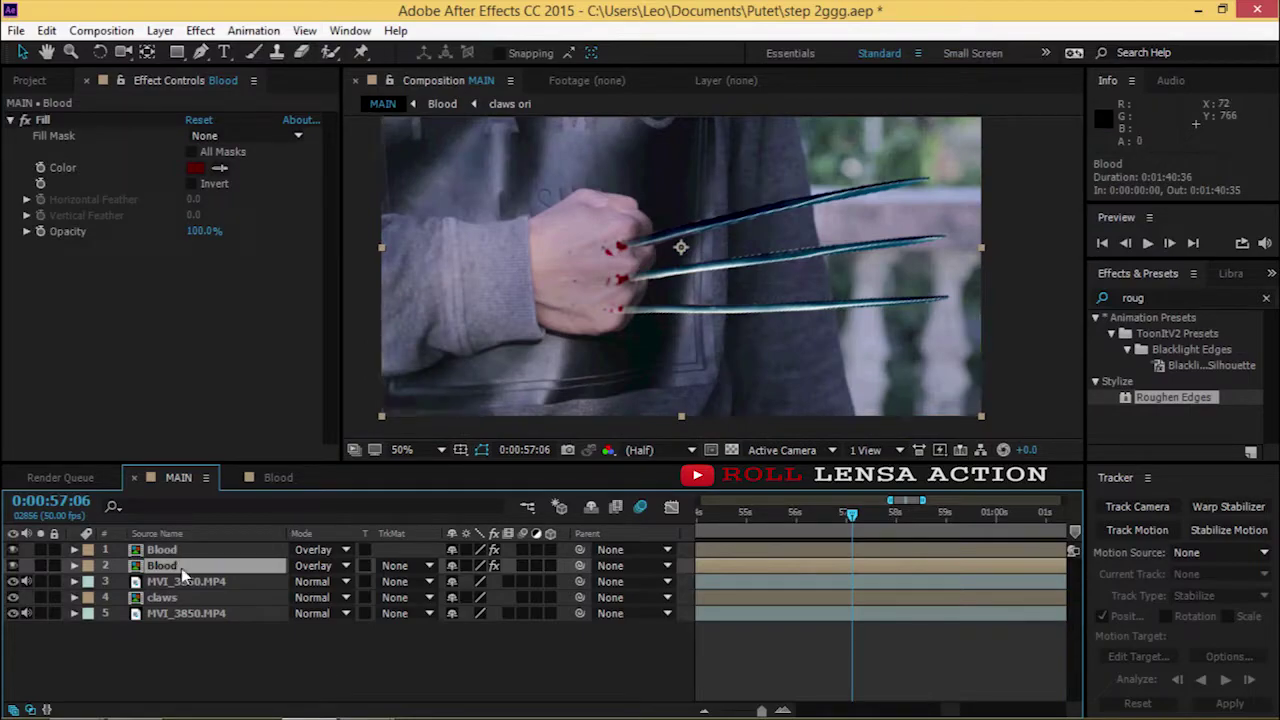
- Add Fast Blur with a Blurriness of 5 to the Blood layer
left_click(197, 31)
mouse_move(346, 149)
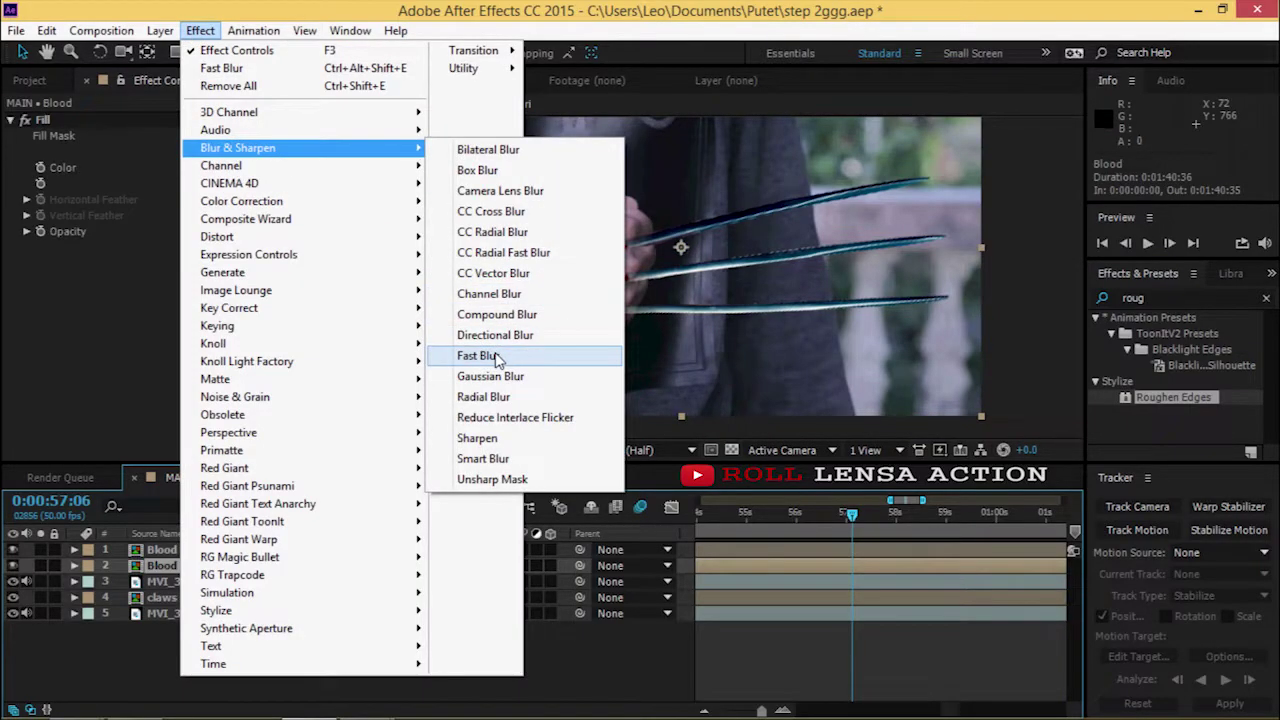
left_click(490, 357)
scroll(622, 278, "up", 2)
left_click(192, 263)
type("5")
key("Return")
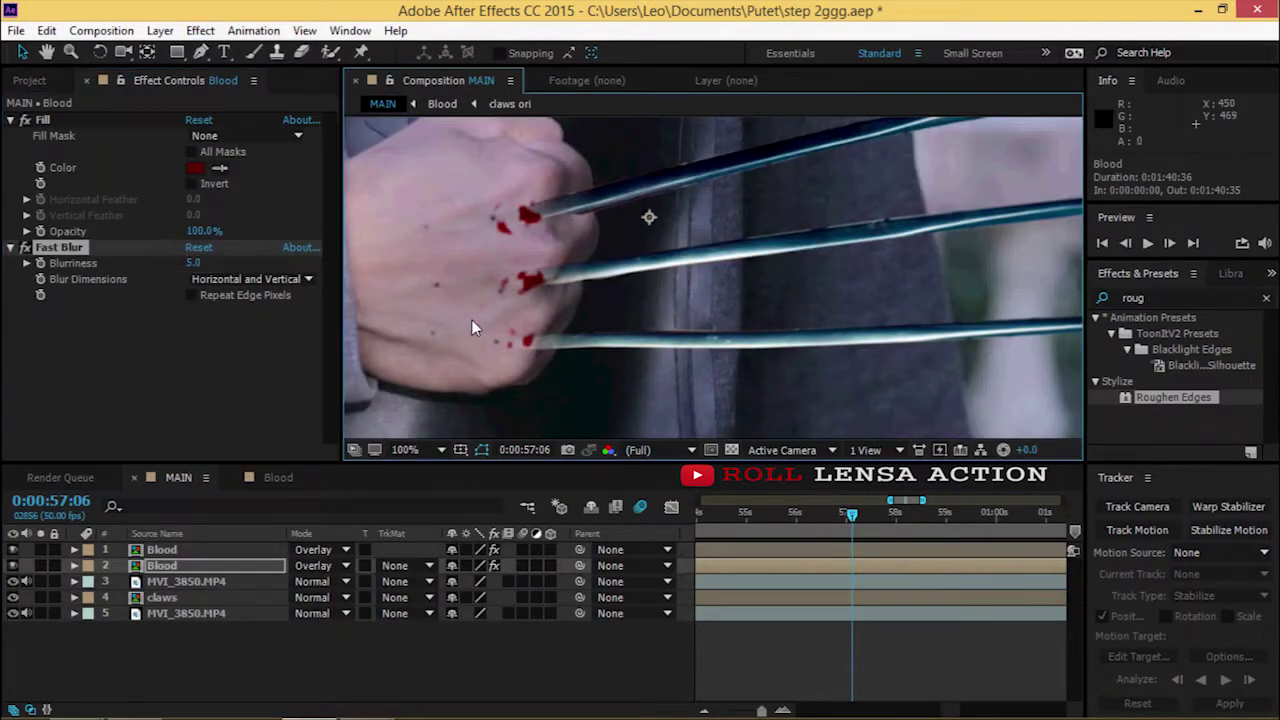
- Add Curves to the Blood layer set to the Alpha channel
left_click(201, 31)
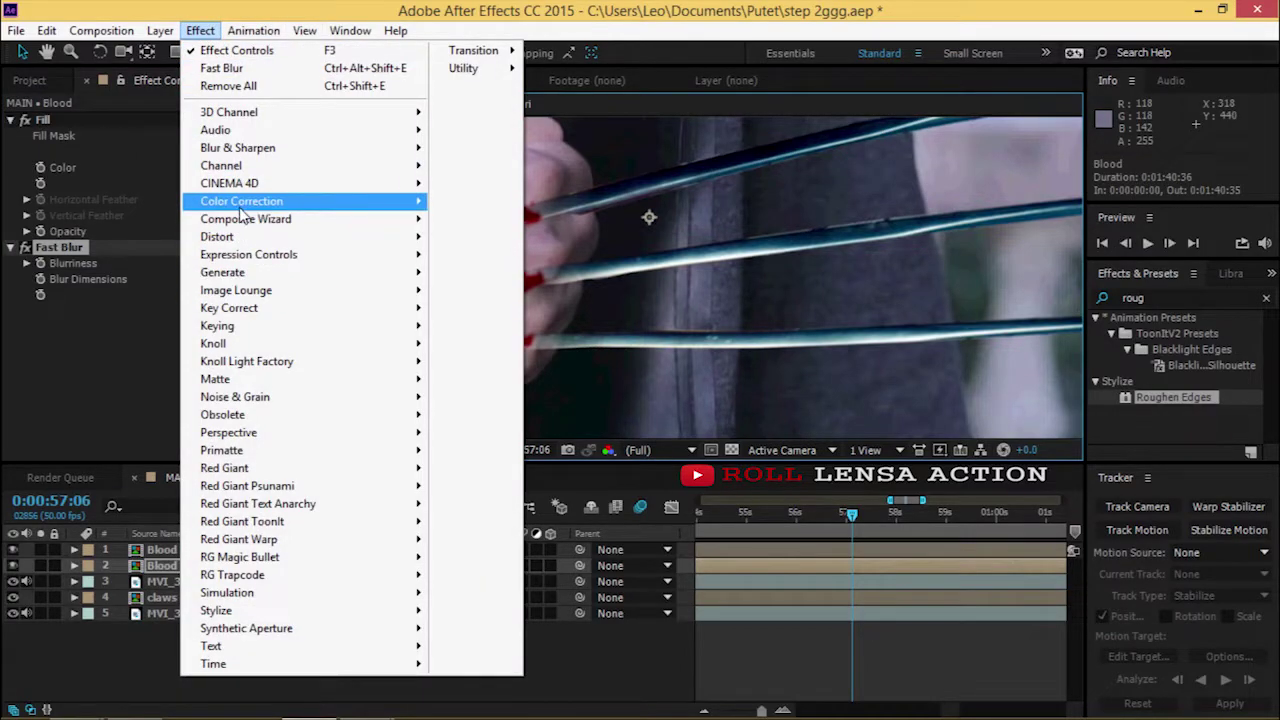
mouse_move(241, 201)
left_click(474, 417)
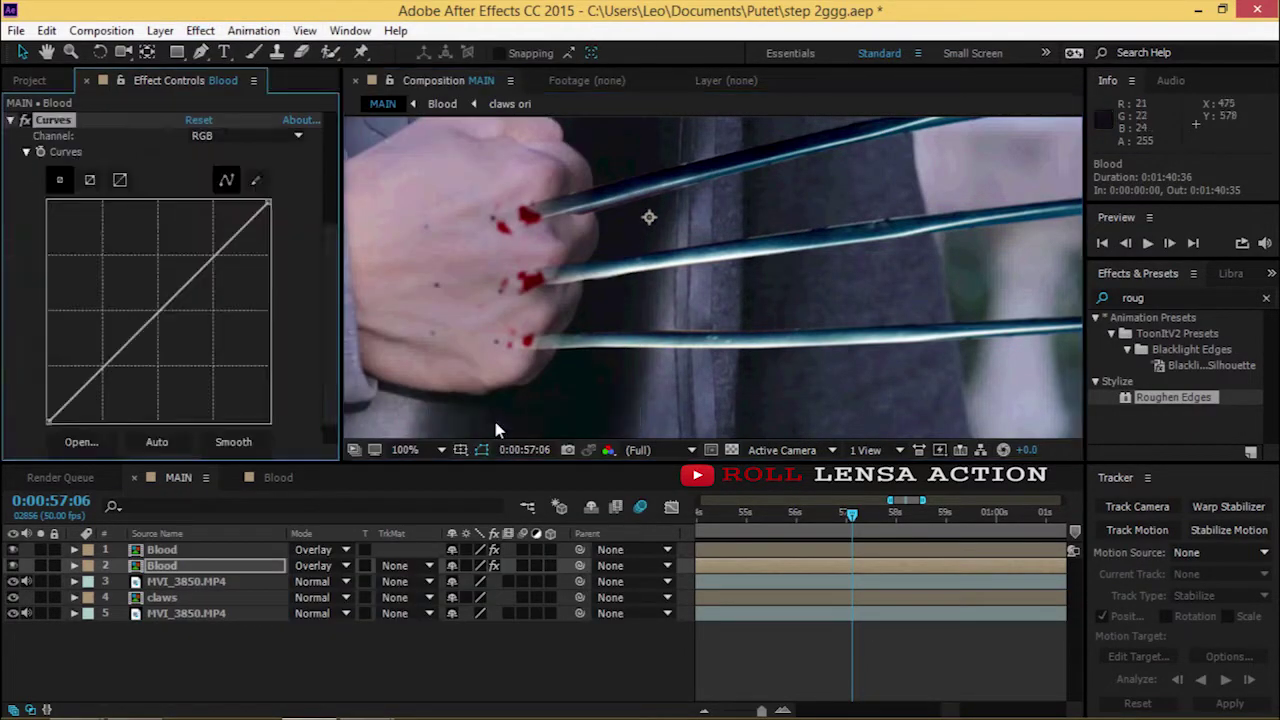
left_click(245, 135)
left_click(250, 240)
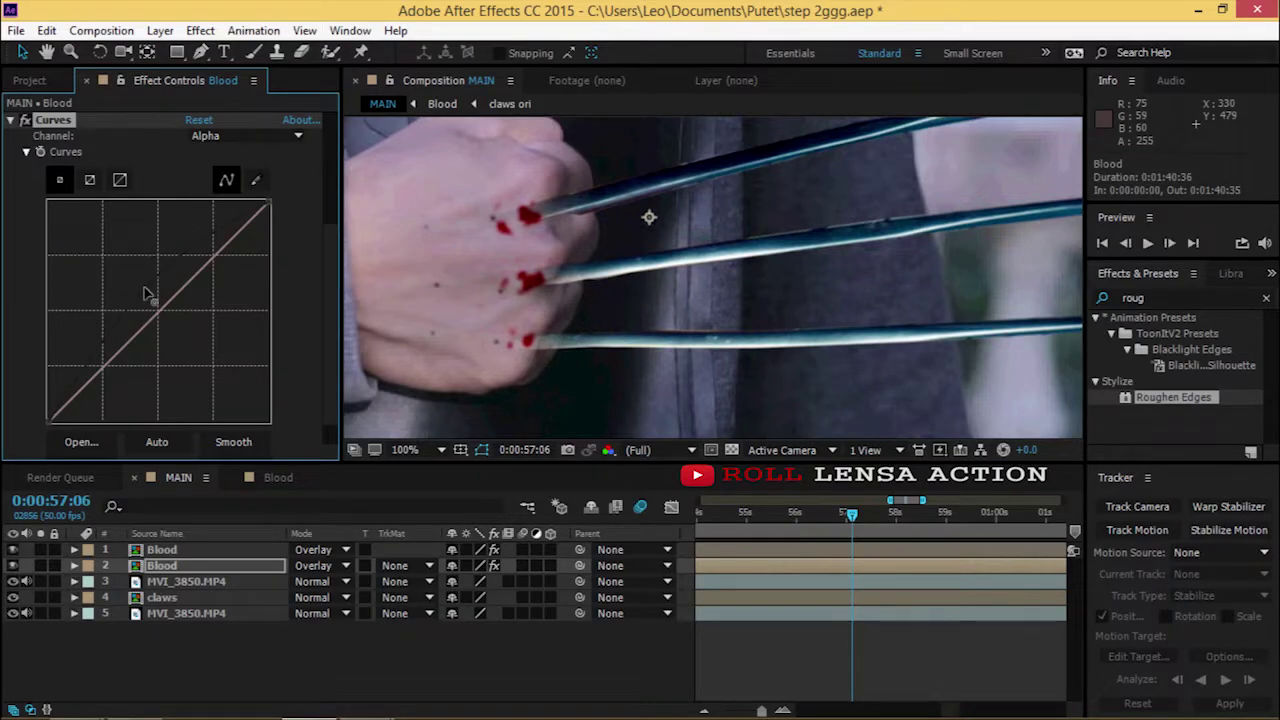
- Set the top Blood layer's Fill colour to dark red #490000
left_click(162, 549)
left_click(195, 167)
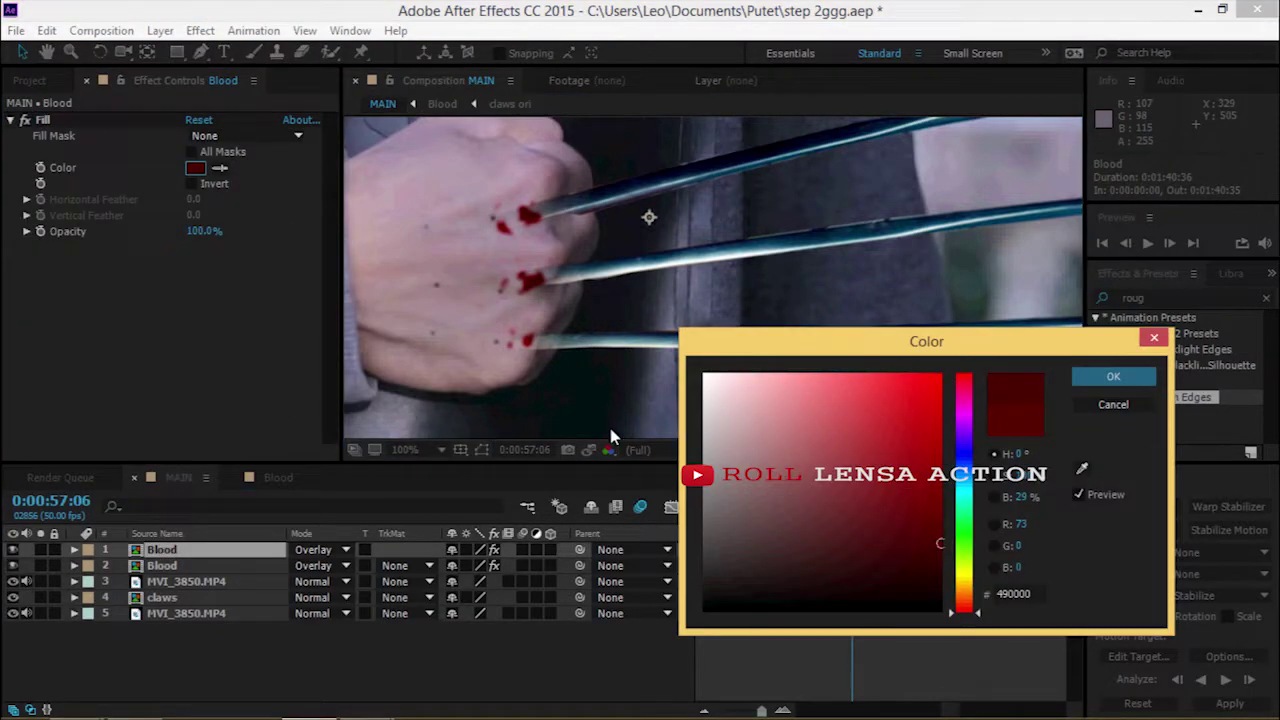
left_click(1098, 376)
scroll(581, 271, "down", 2)
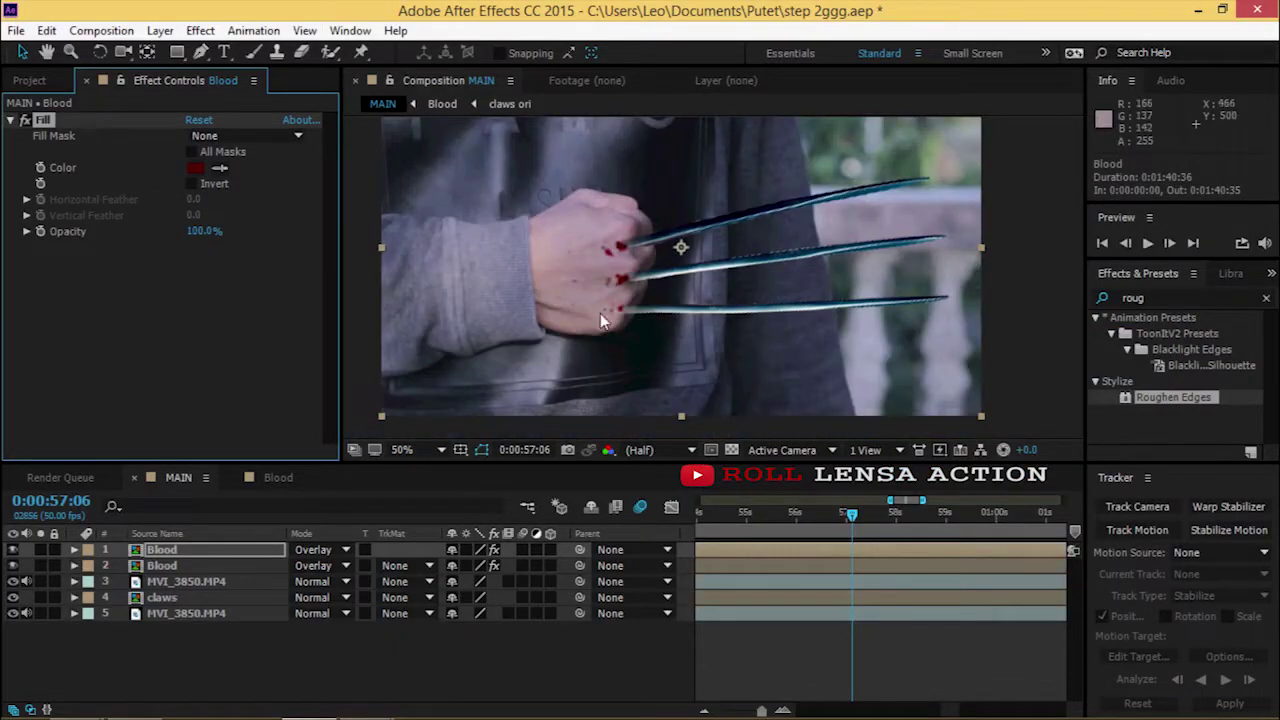
left_click(176, 598)
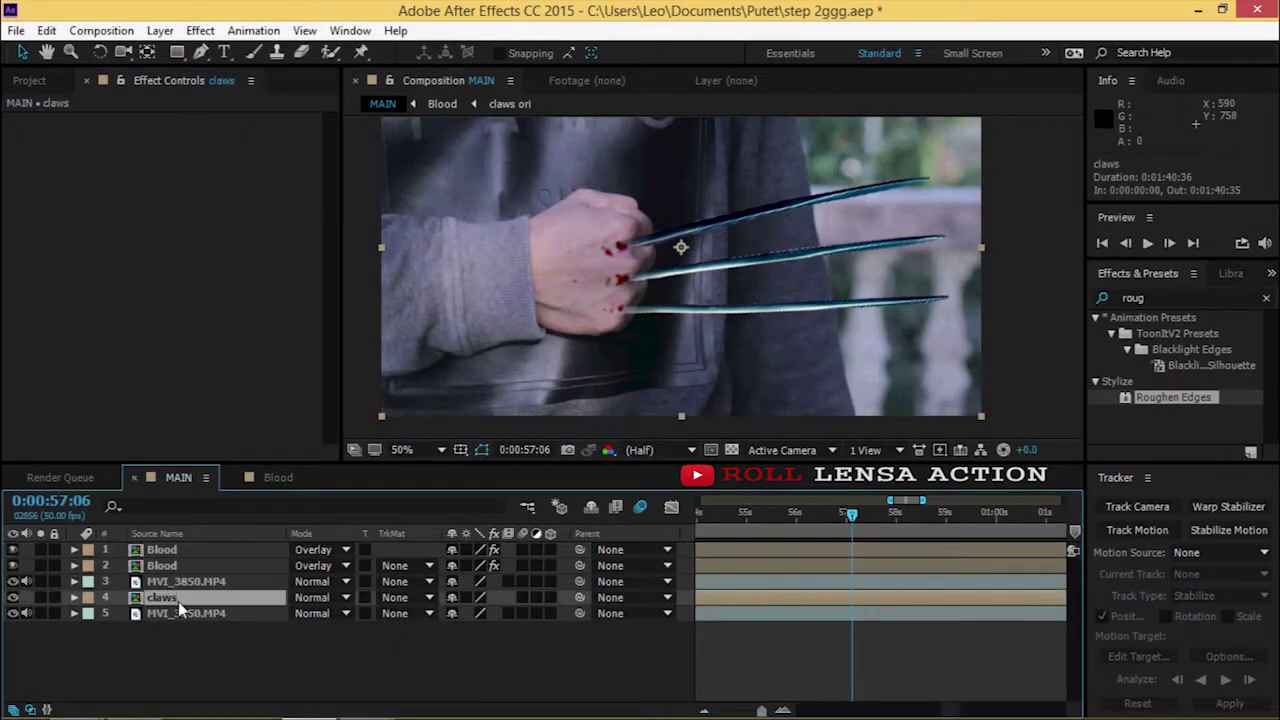
- Duplicate the claws layer and move the copy to the top of the stack
key("ctrl+d")
left_click_drag(178, 599, 193, 544)
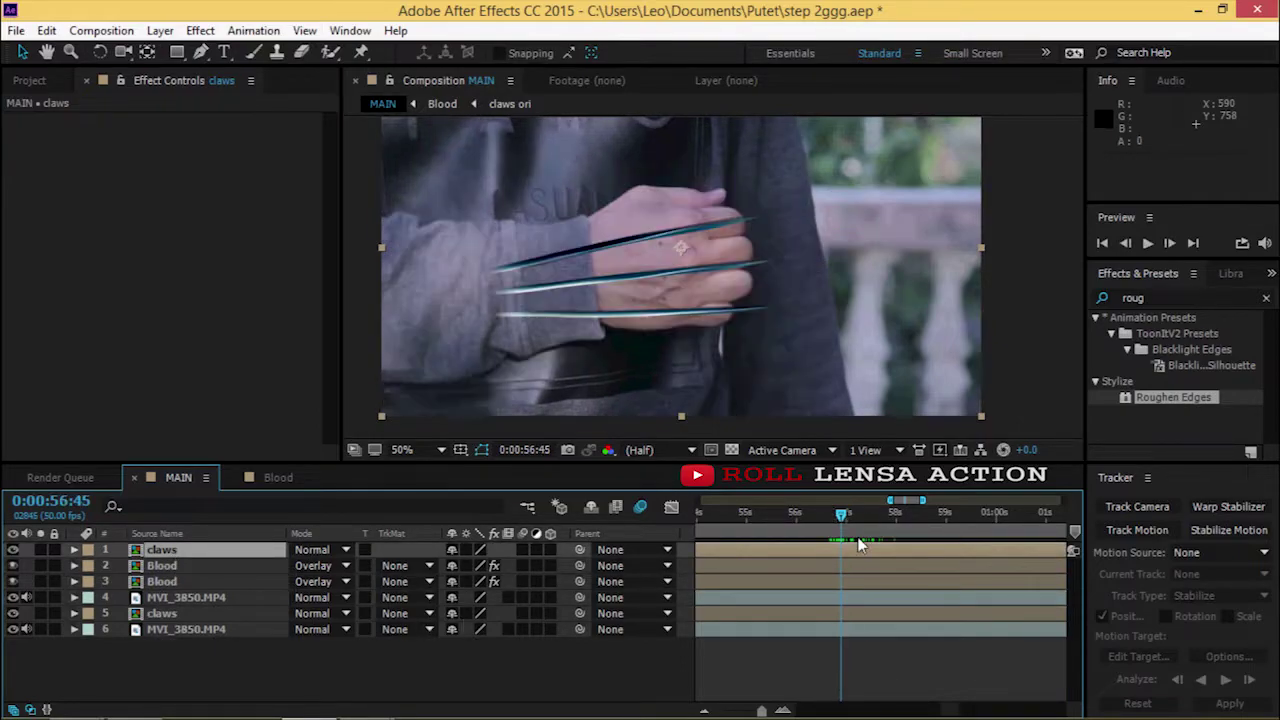
key("j")
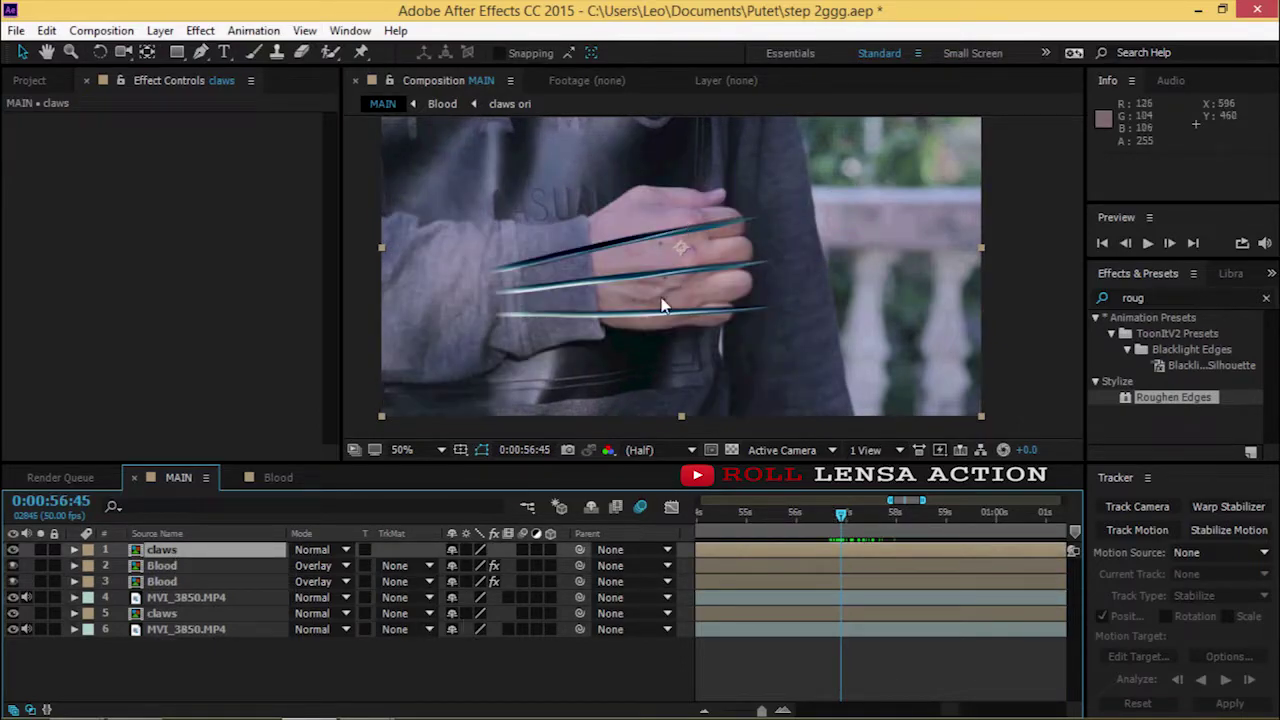
- Duplicate MVI_3850.MP4 to the top, rename the copy 'matte' and hide it
left_click(180, 629)
key("ctrl+d")
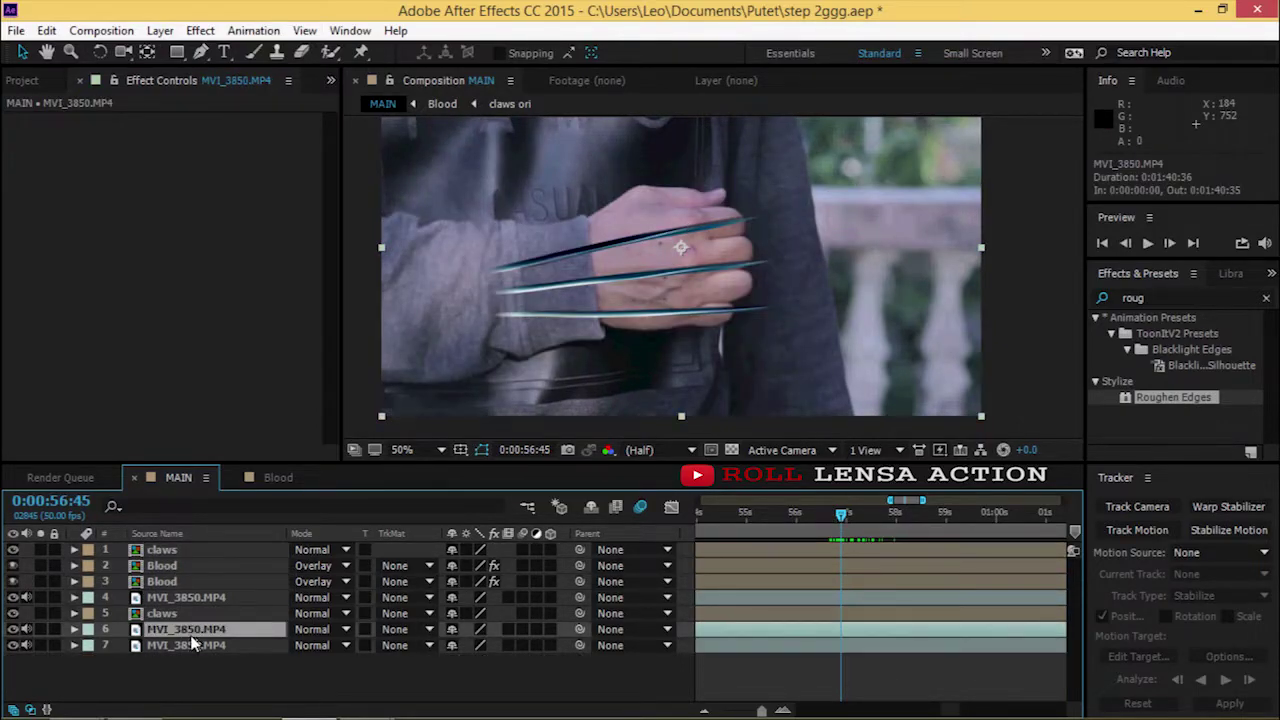
left_click_drag(180, 629, 199, 550)
left_click(13, 550)
left_click(13, 550)
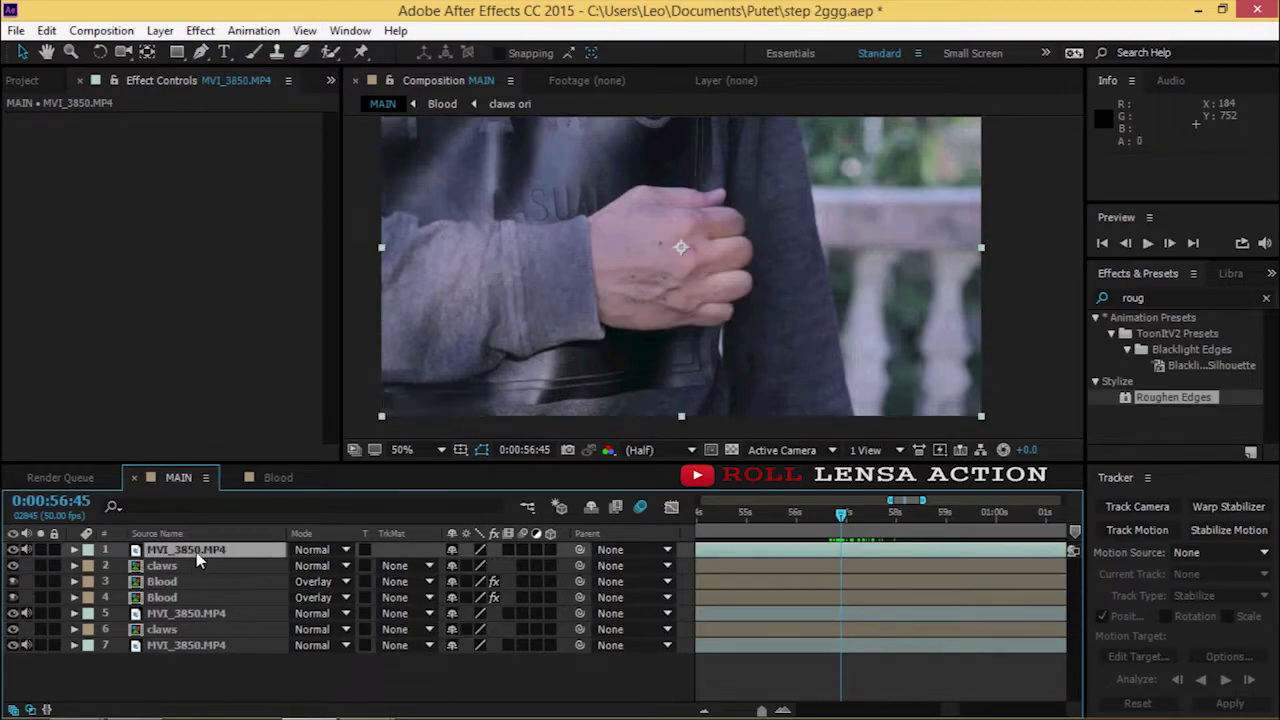
right_click(196, 552)
left_click(450, 167)
type("matte")
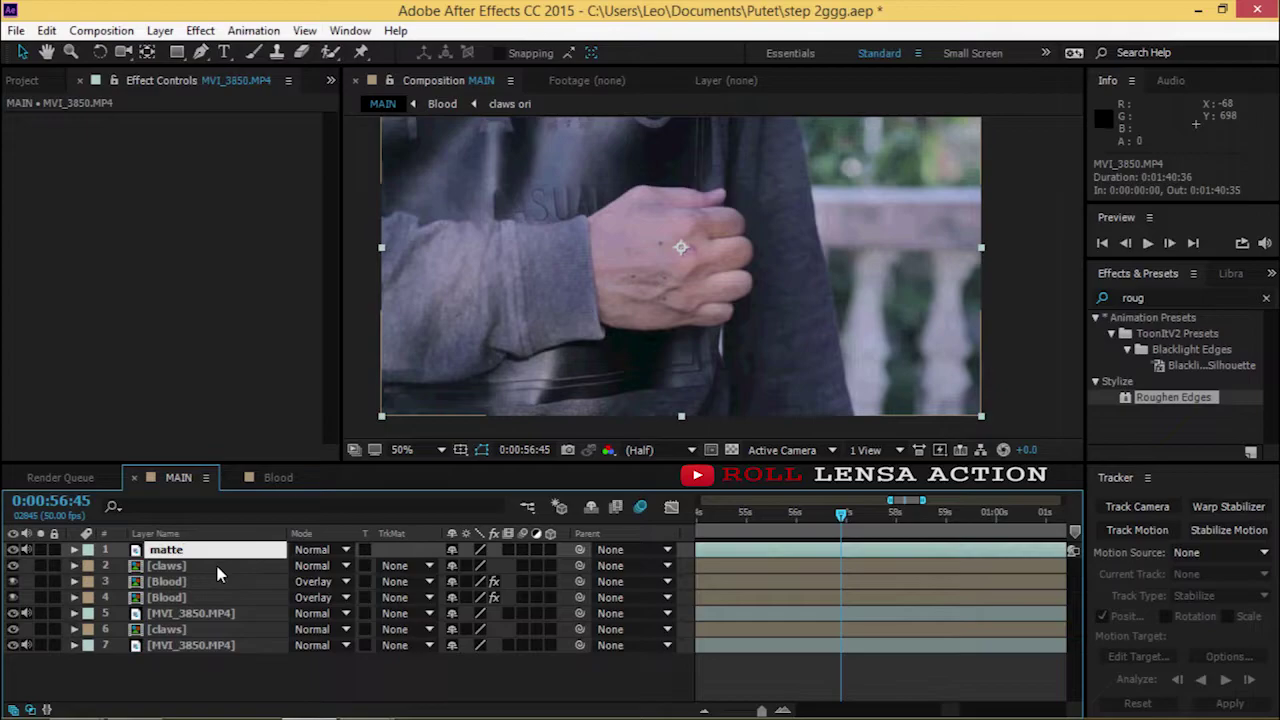
left_click(218, 573)
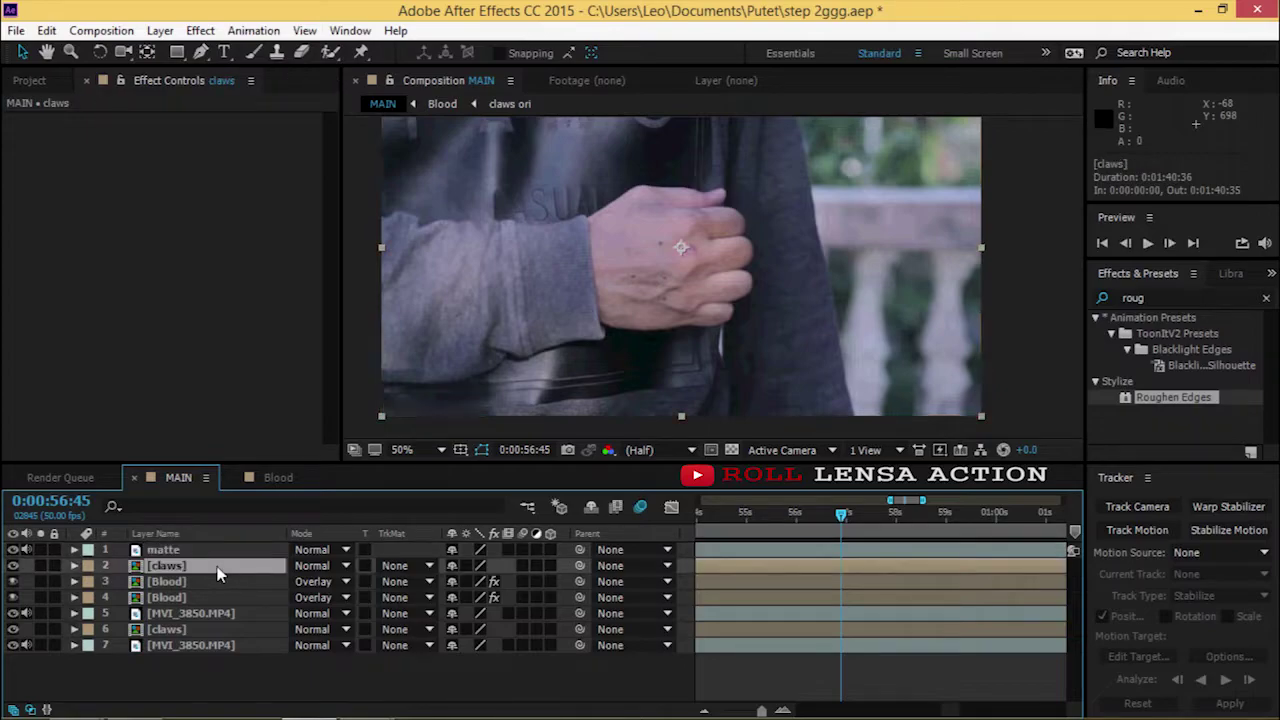
left_click(13, 550)
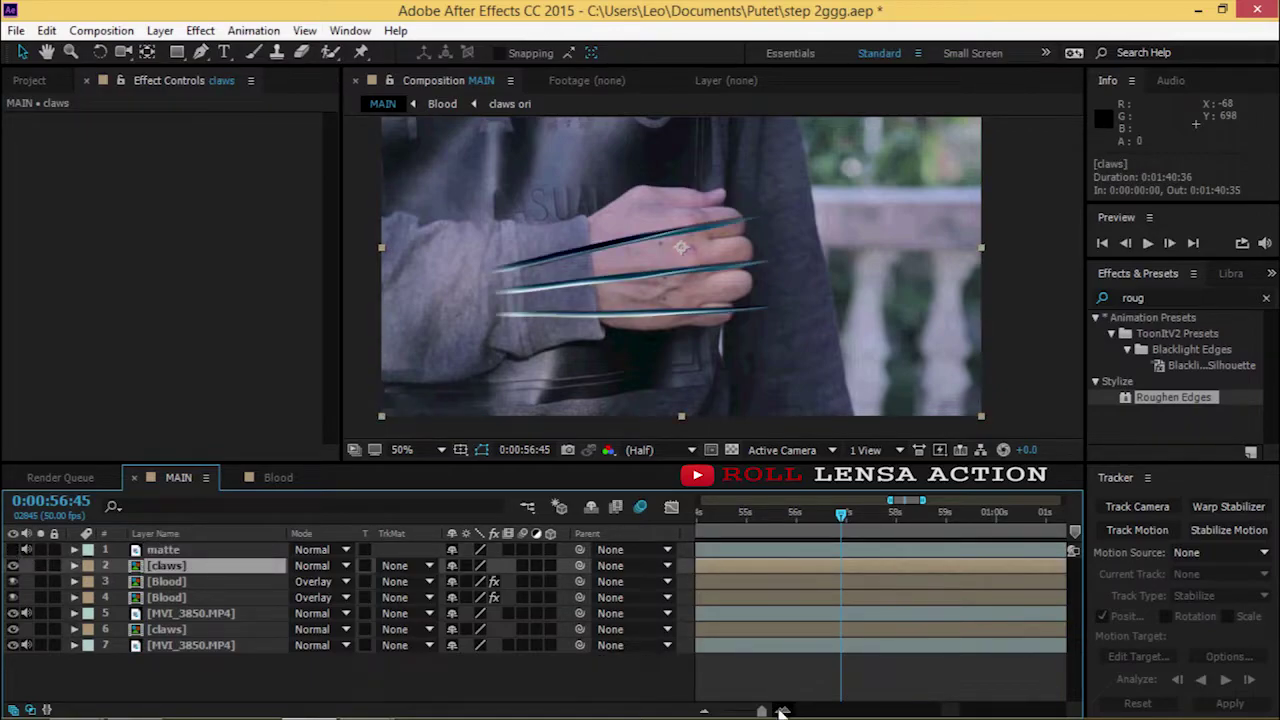
- Trim the top claws copy so it starts at 0:00:55:32
left_click_drag(761, 711, 688, 712)
left_click_drag(705, 566, 904, 573)
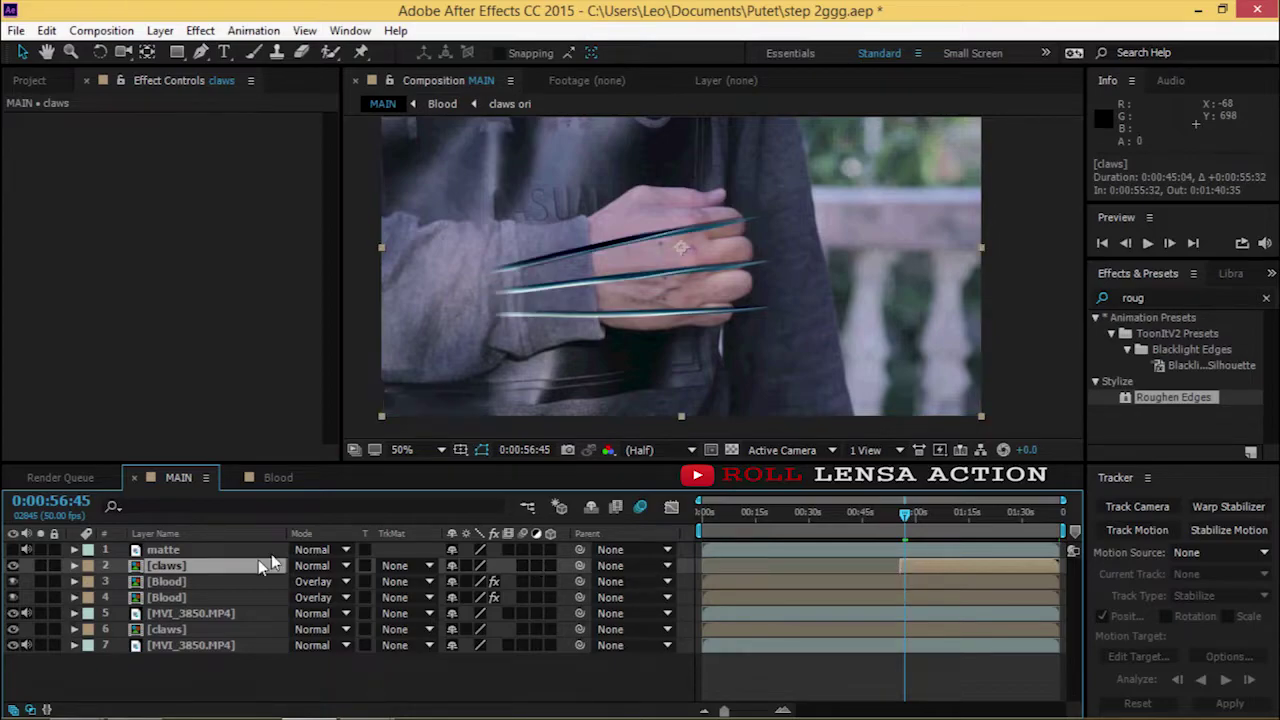
left_click(200, 550)
- Draw a closed Pen mask around the back of the fist on the visible matte layer
left_click(13, 549)
left_click(201, 52)
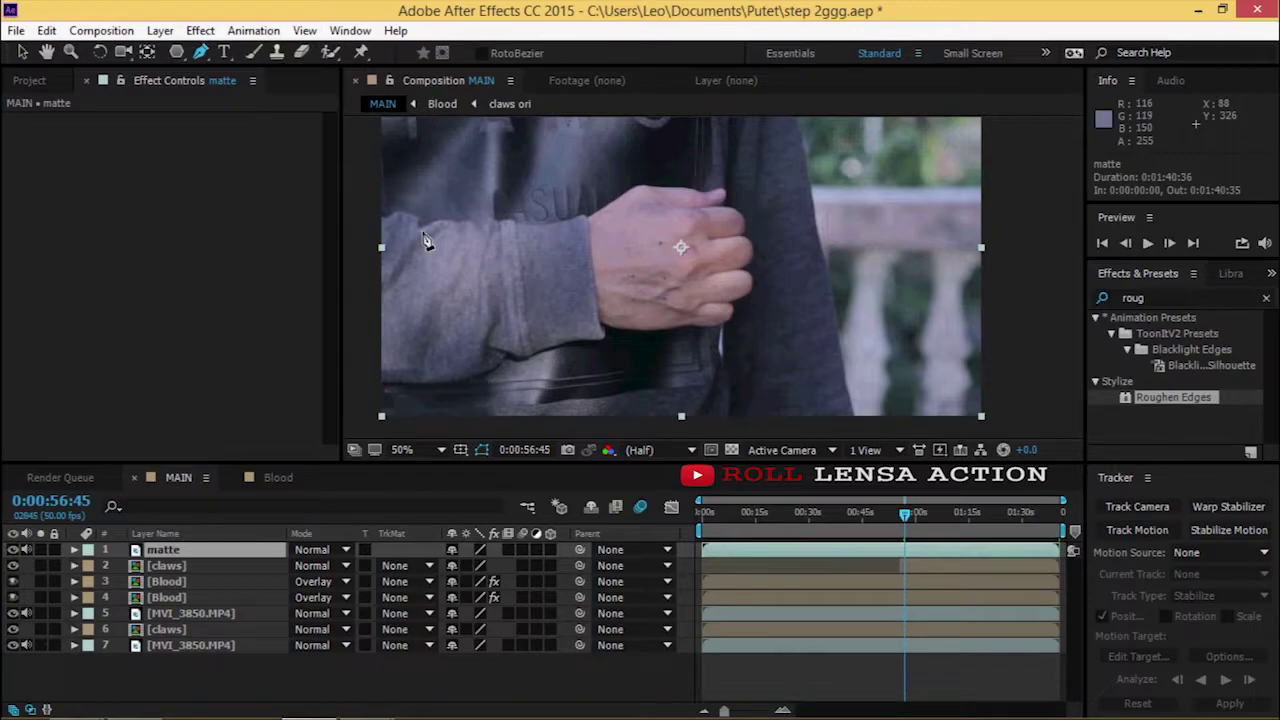
left_click(586, 213)
left_click(609, 202)
left_click(640, 184)
left_click(657, 183)
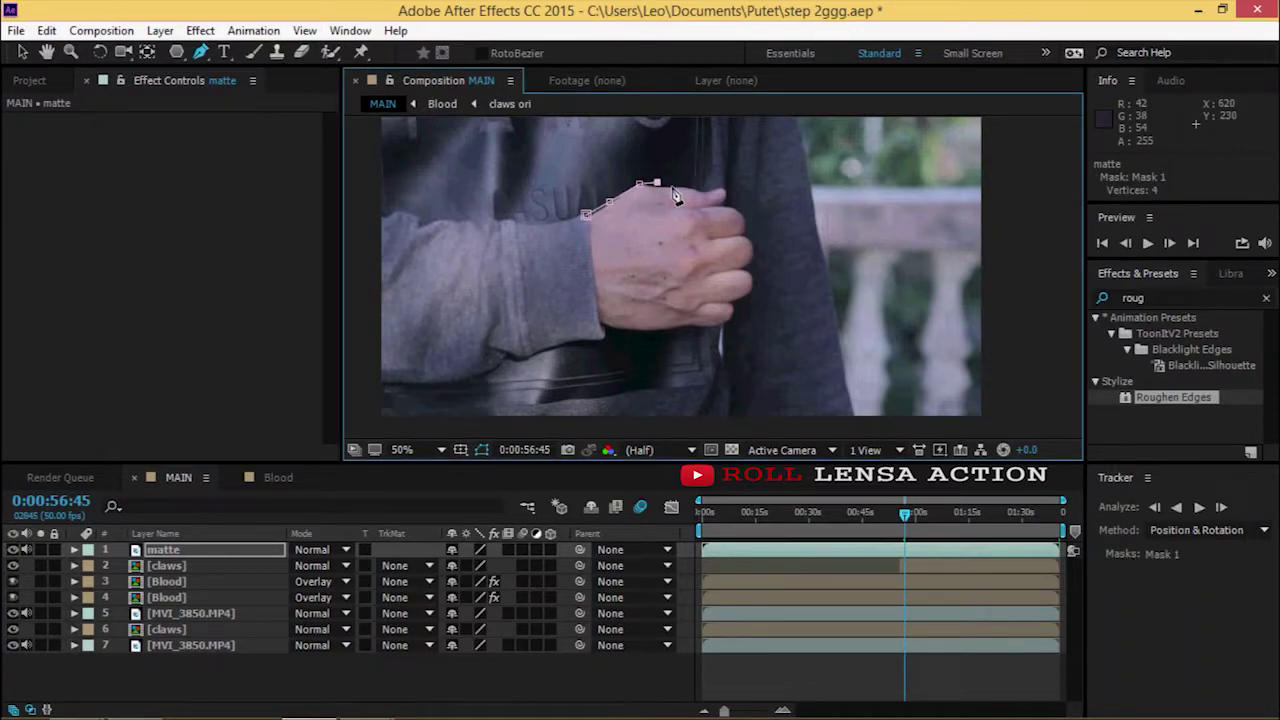
left_click(699, 268)
left_click(692, 325)
left_click(667, 327)
left_click(640, 333)
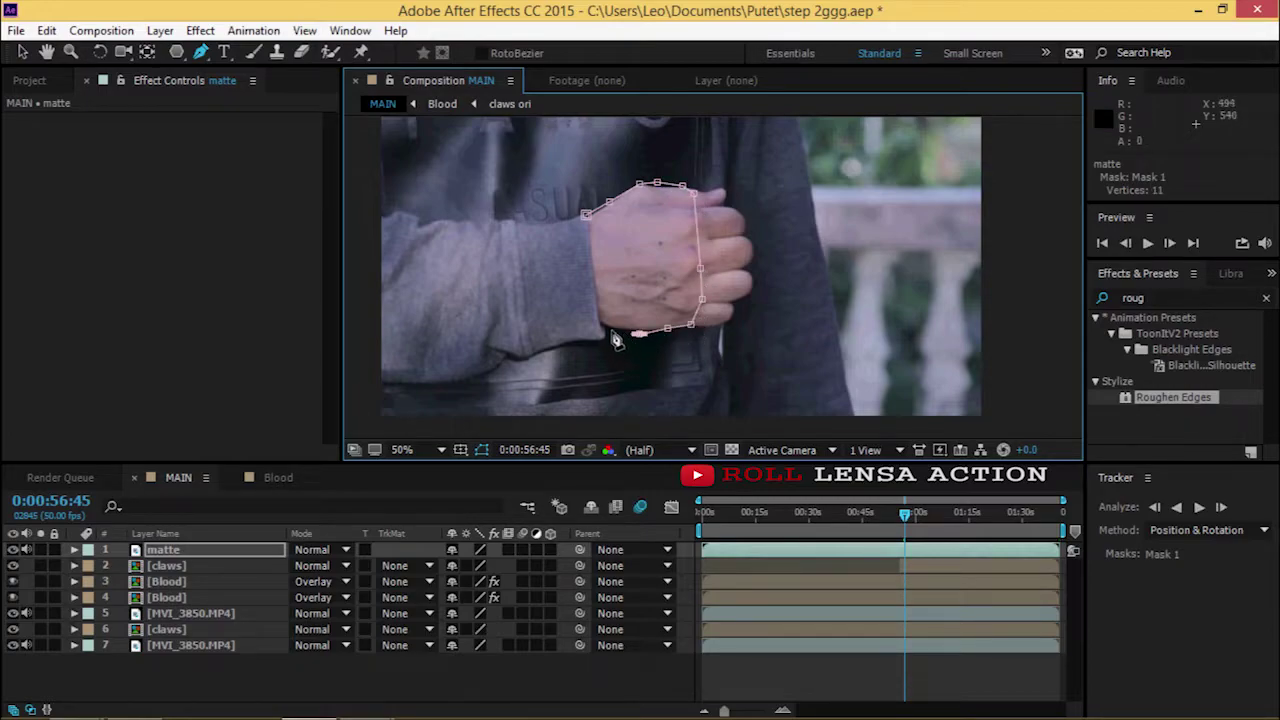
left_click(598, 297)
left_click(585, 213)
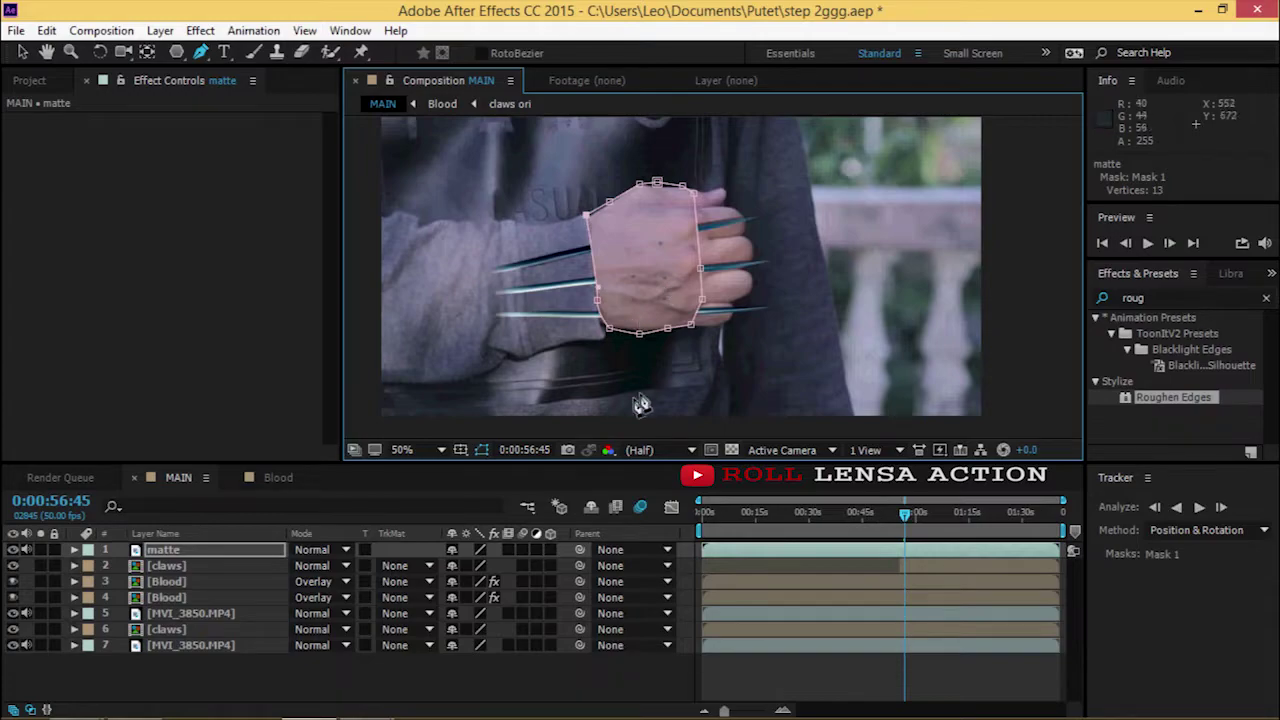
- Track Mask 1 forward so its path follows the hand, then return to 0:00:56:45
key("m")
right_click(172, 566)
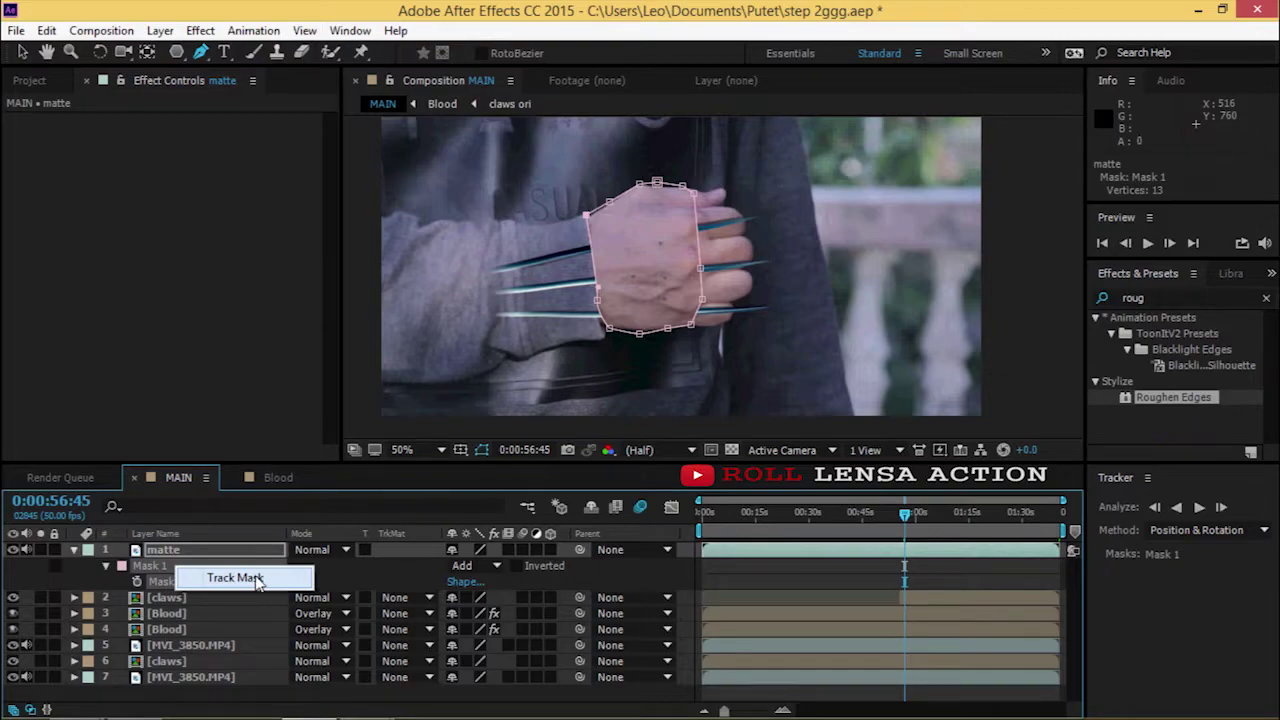
left_click(258, 580)
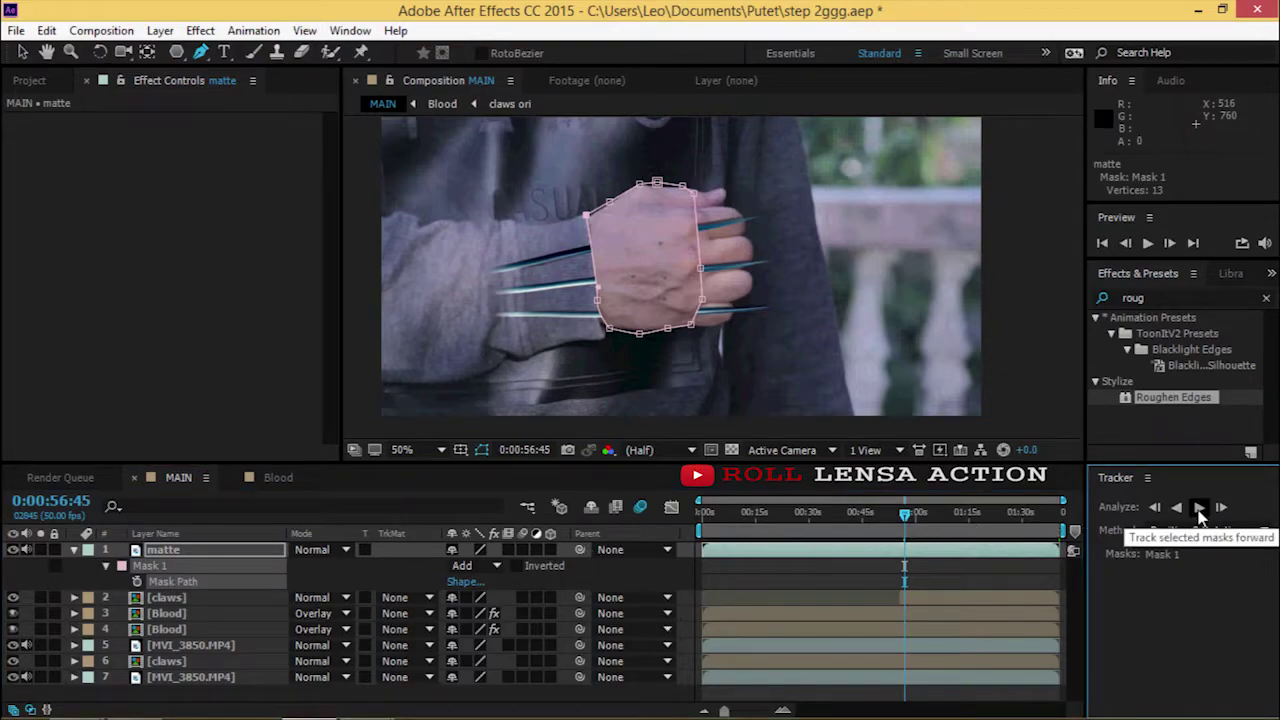
left_click(1200, 508)
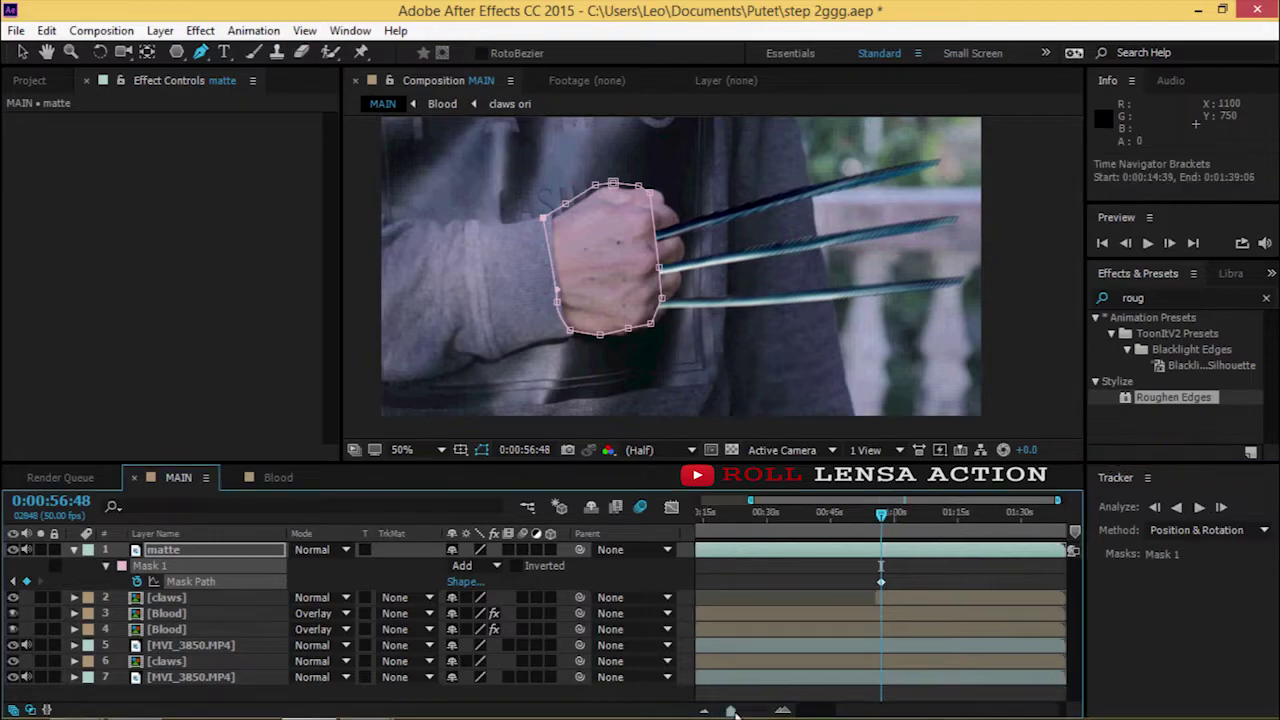
left_click_drag(724, 710, 764, 710)
left_click(1220, 509)
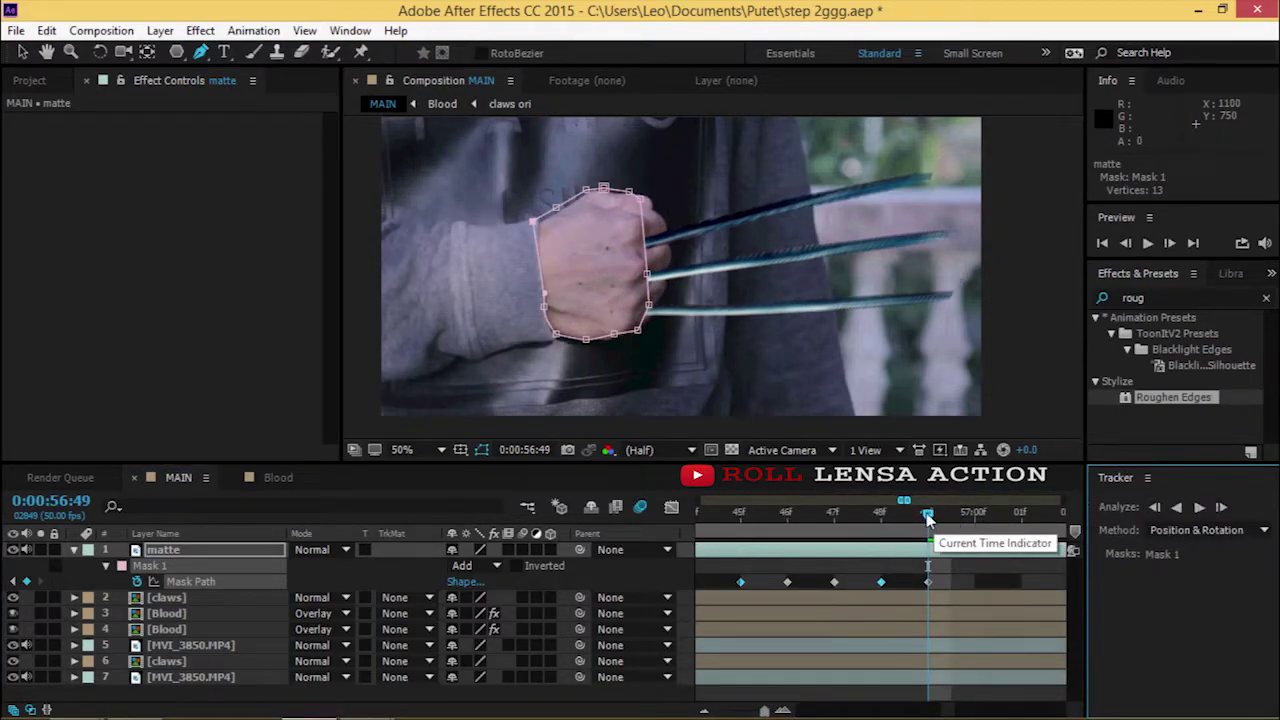
mouse_move(927, 517)
left_mouse_down()
mouse_move(786, 566)
mouse_move(745, 562)
left_mouse_up()
left_click(187, 600)
- Rename the second claws layer to 'inside' and set its TrkMat to Alpha Matte
right_click(187, 600)
left_click(440, 166)
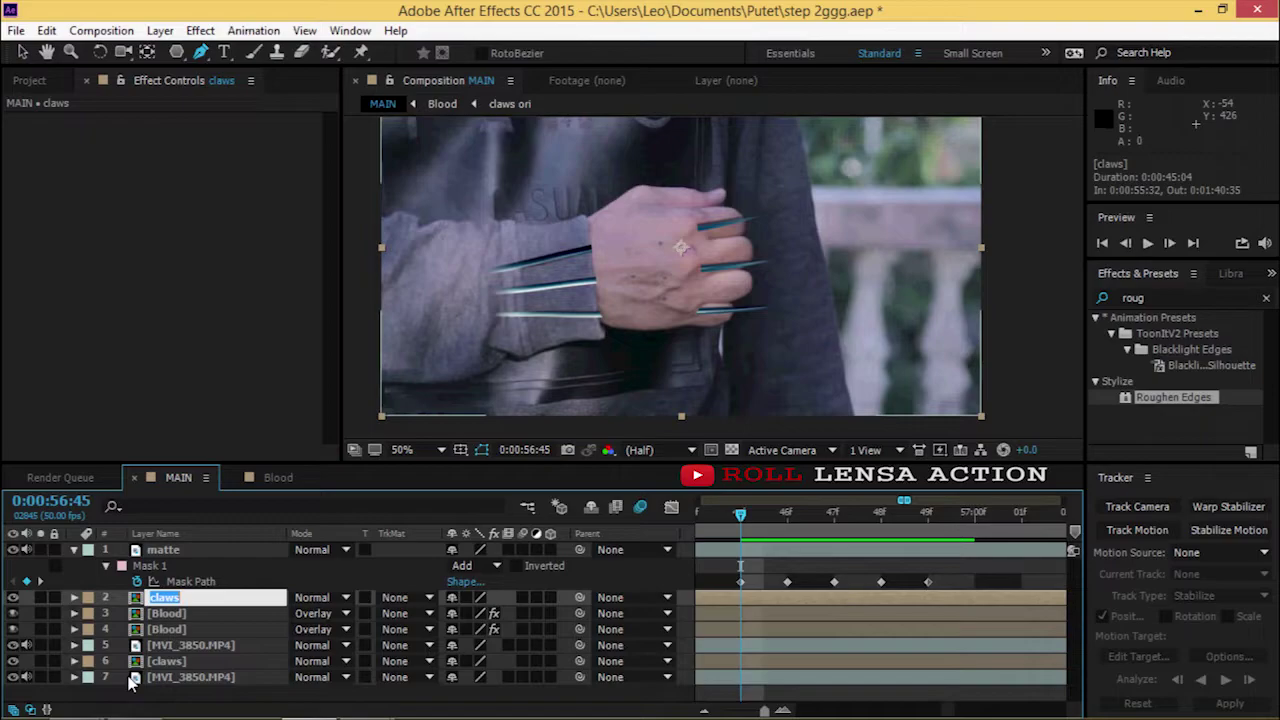
type("inside")
key("Return")
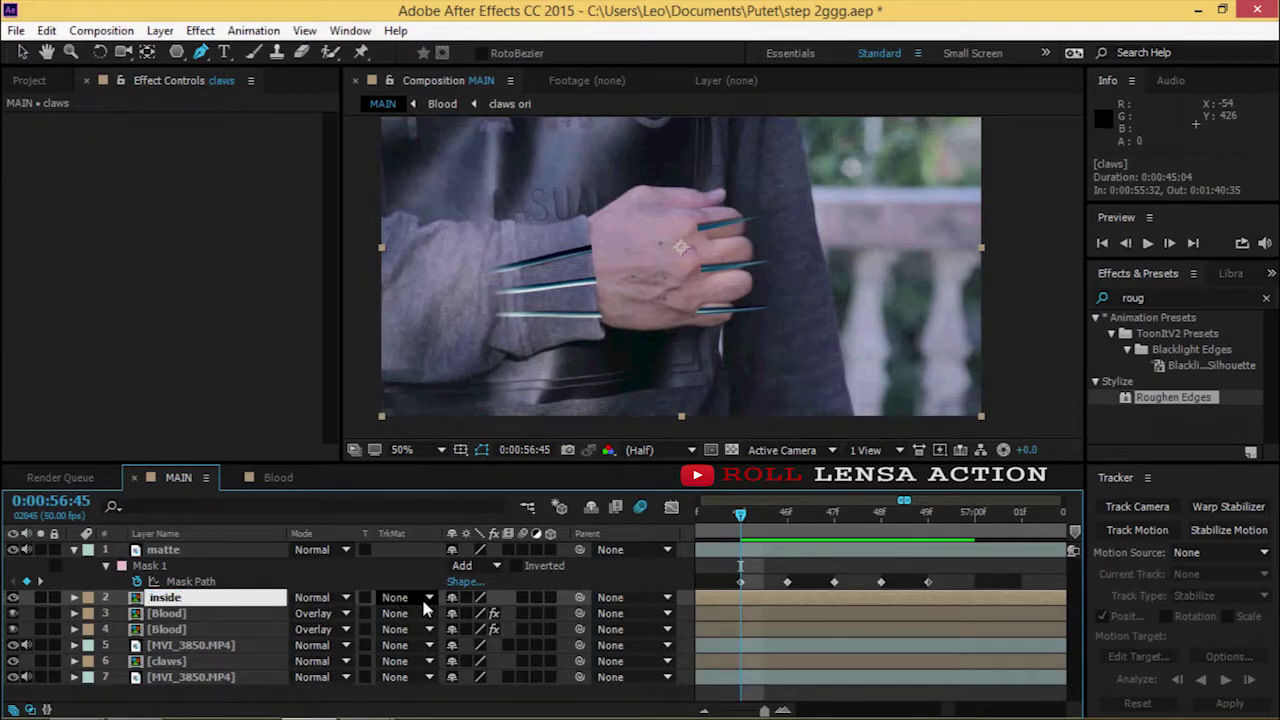
left_click(410, 597)
left_click(458, 515)
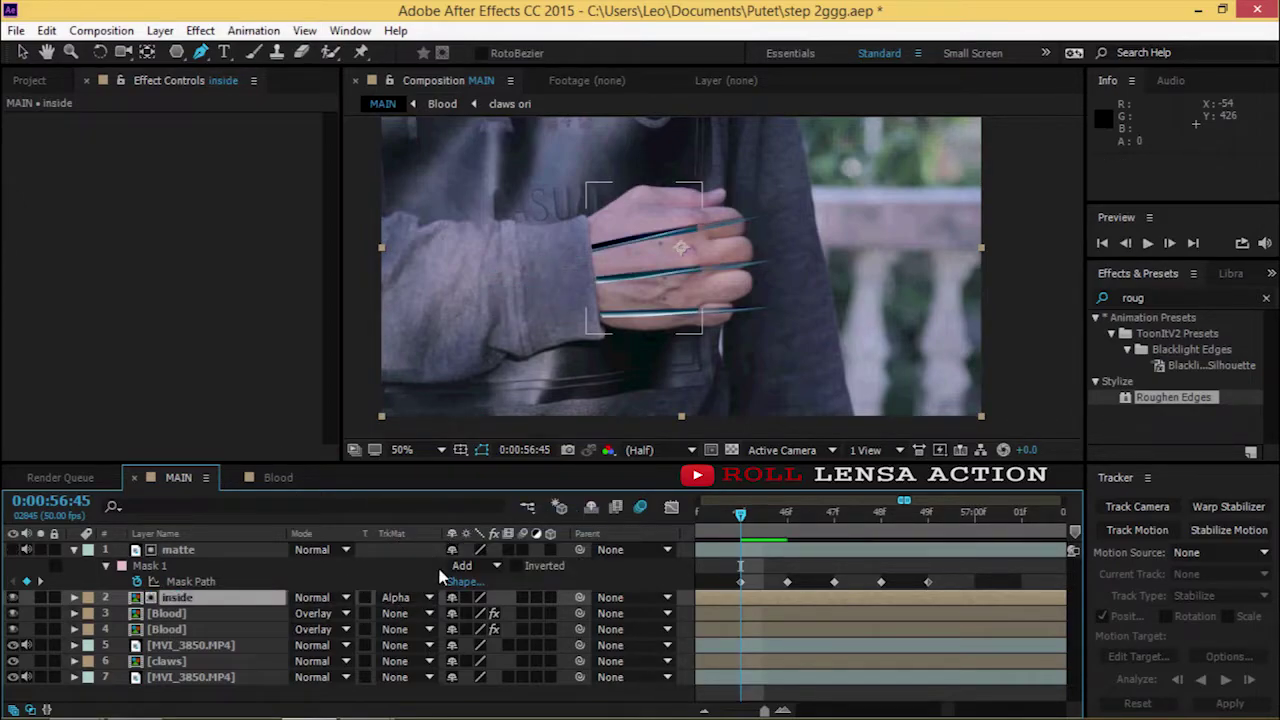
left_click(106, 566)
- Give the matte layer's Mask 1 an 85-pixel feather and -50 expansion, then scrub to check
left_click(106, 566)
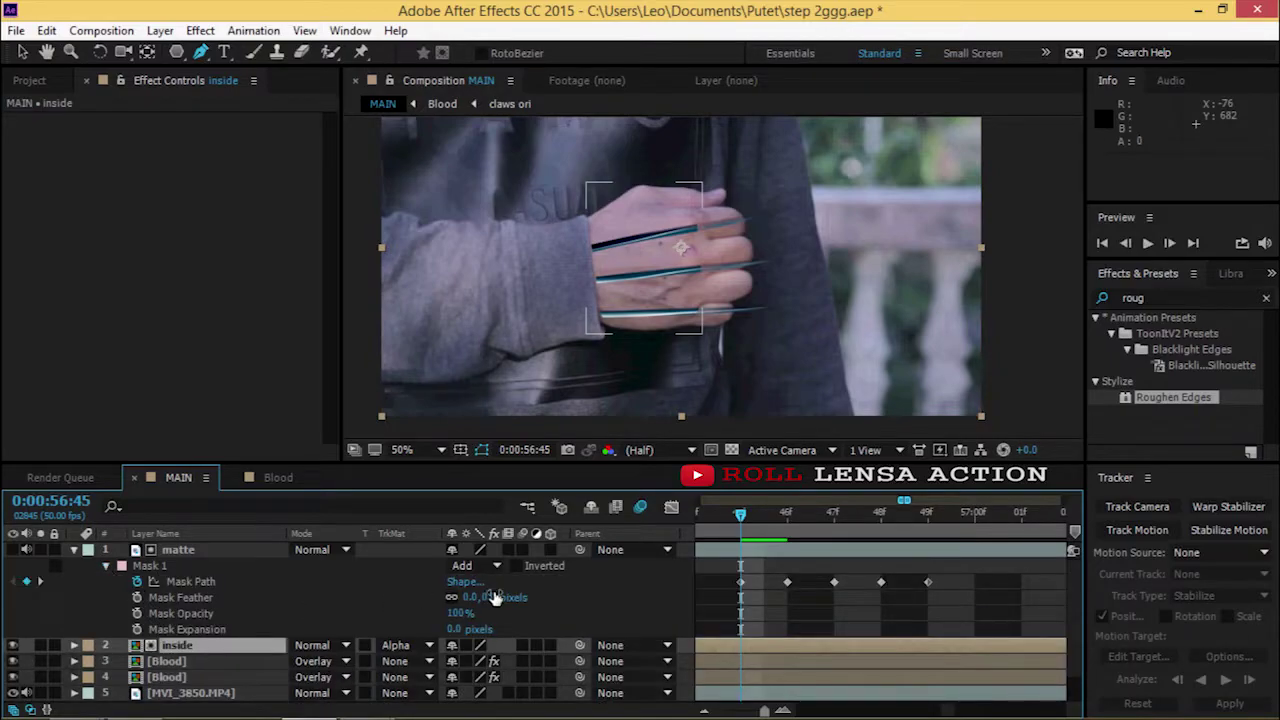
left_click_drag(497, 601, 498, 600)
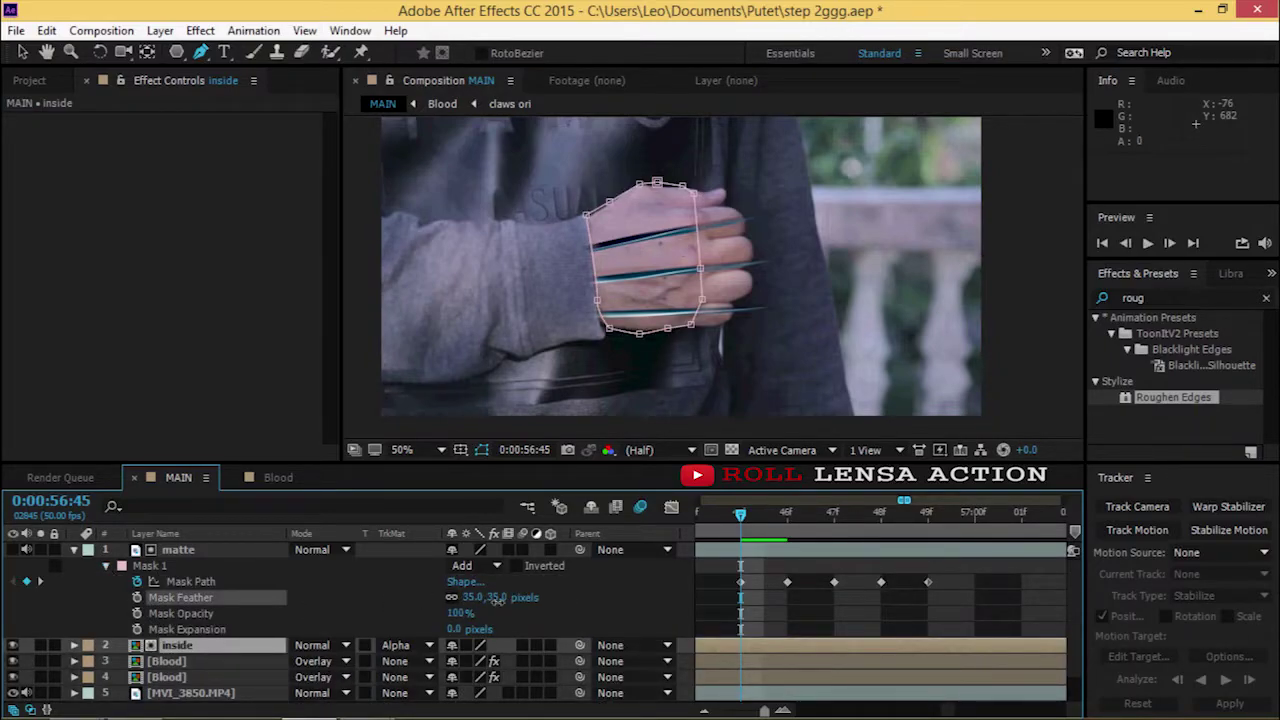
mouse_move(508, 597)
left_mouse_down()
mouse_move(430, 628)
mouse_move(481, 604)
left_mouse_up()
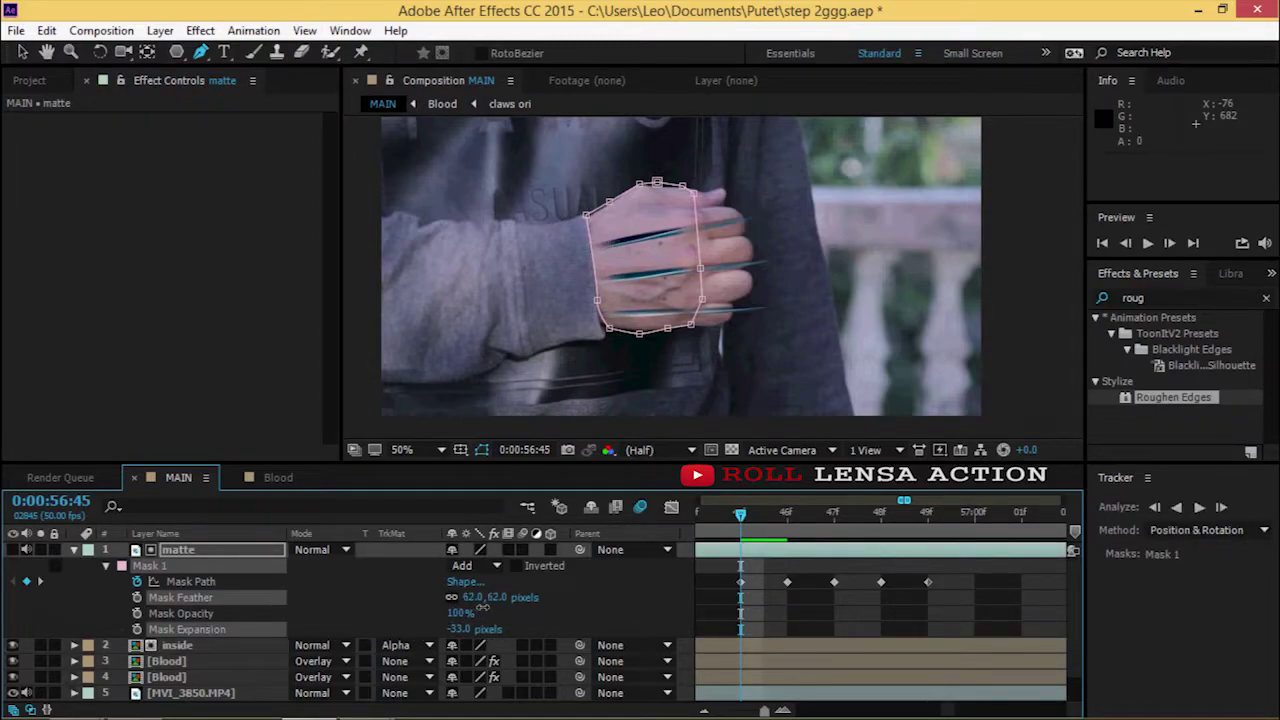
left_click_drag(485, 630, 459, 635)
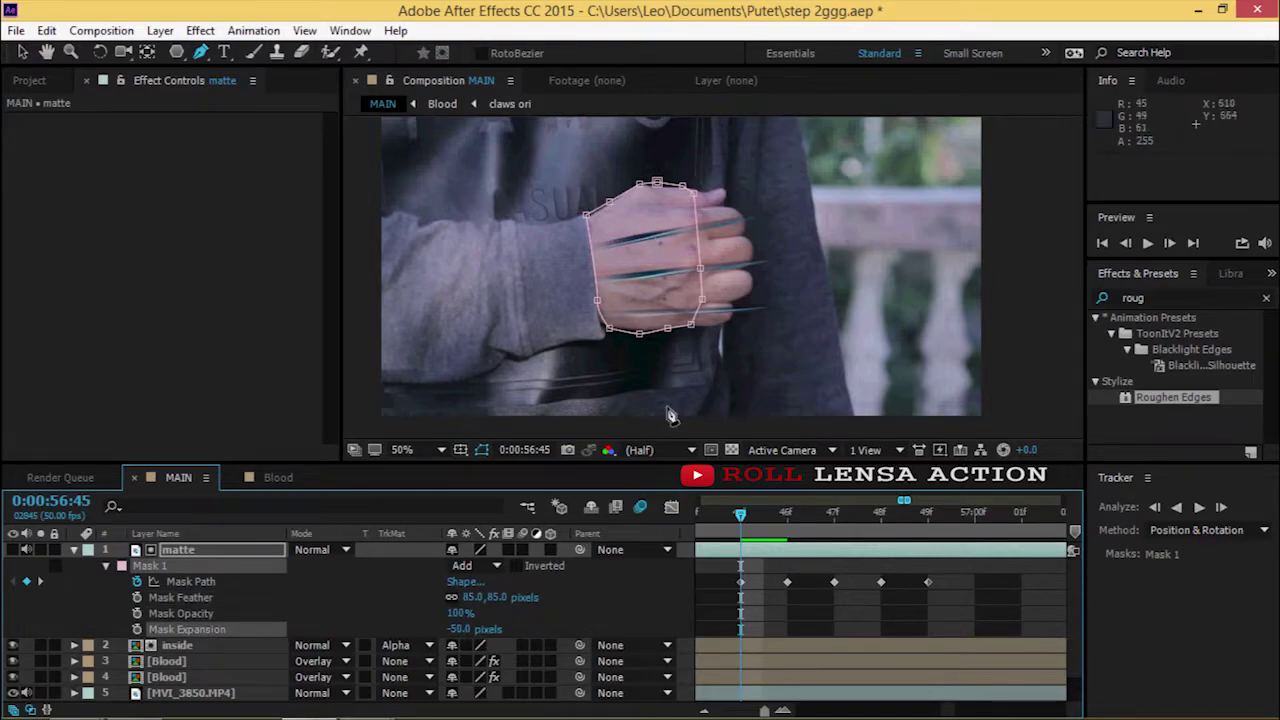
left_click(770, 516)
left_click_drag(774, 512, 743, 533)
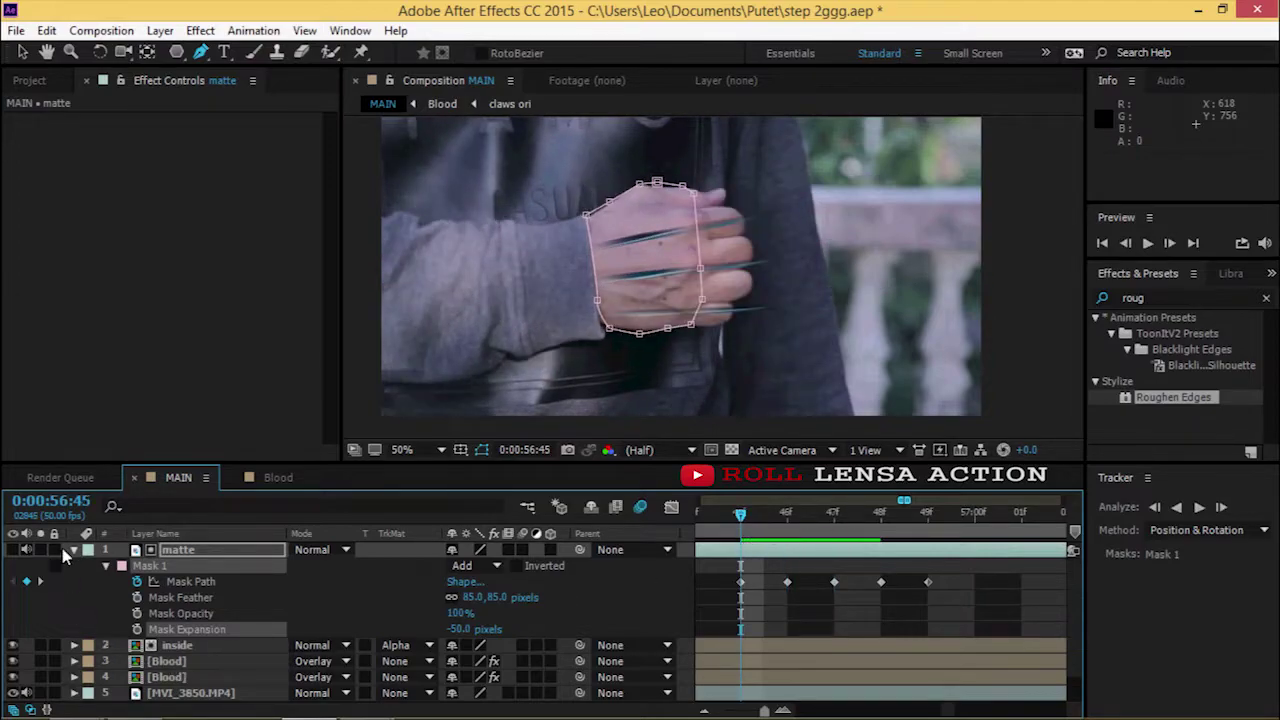
- Select the inside layer and reveal its Transform properties
left_click(73, 549)
left_click(177, 565)
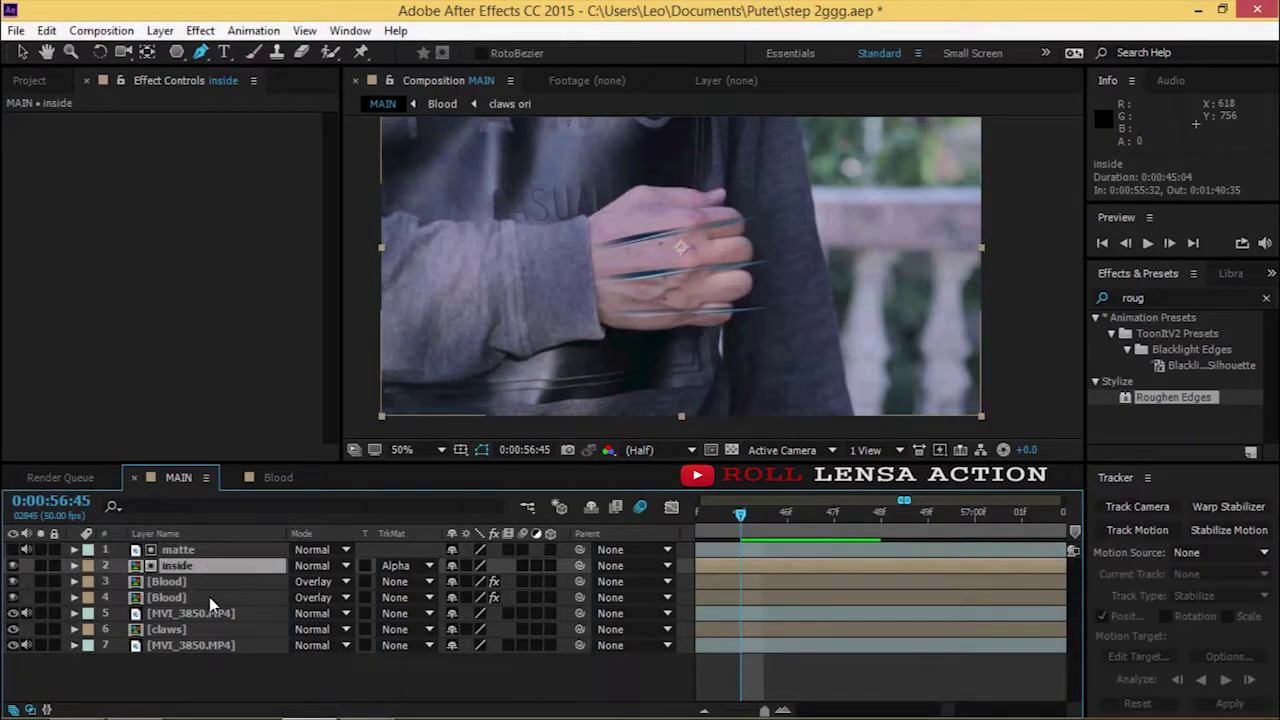
left_click(74, 566)
left_click(90, 581)
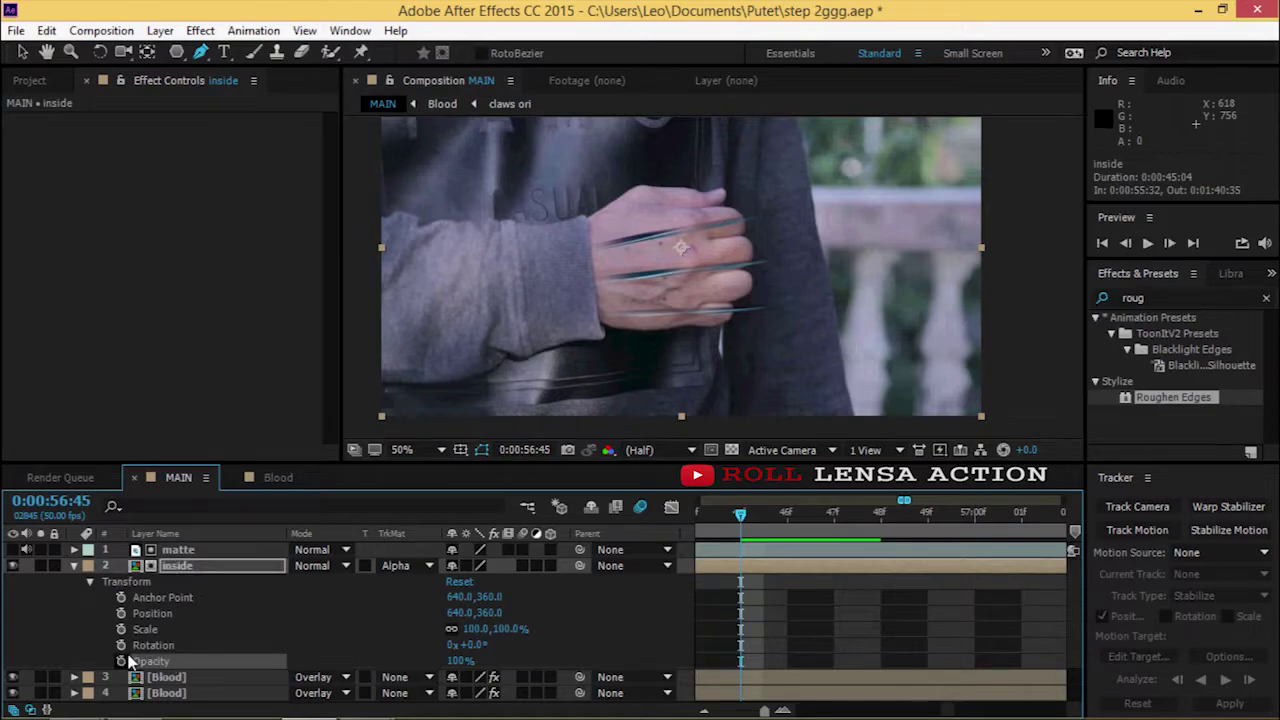
- Keyframe inside's Opacity at 0:00:56:45 and drop it to 0% one frame later
left_click(121, 661)
left_click_drag(742, 520, 787, 517)
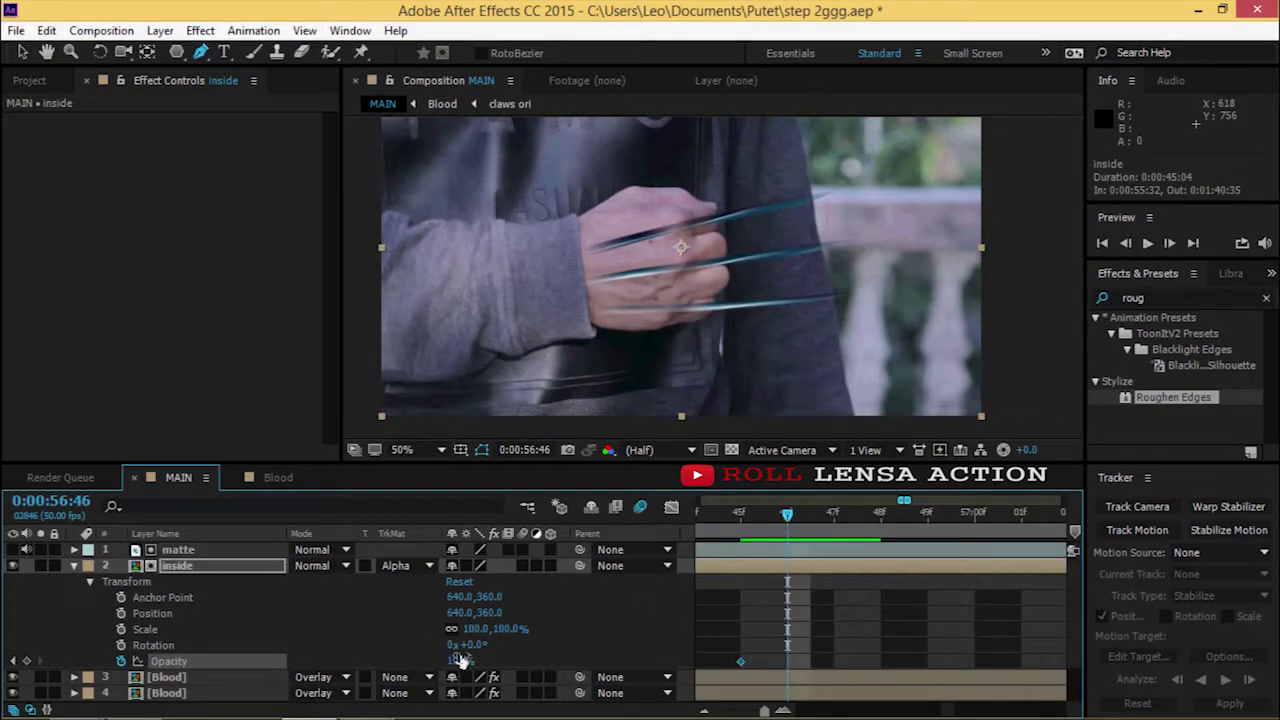
left_click_drag(461, 668, 378, 666)
left_click_drag(787, 514, 883, 650)
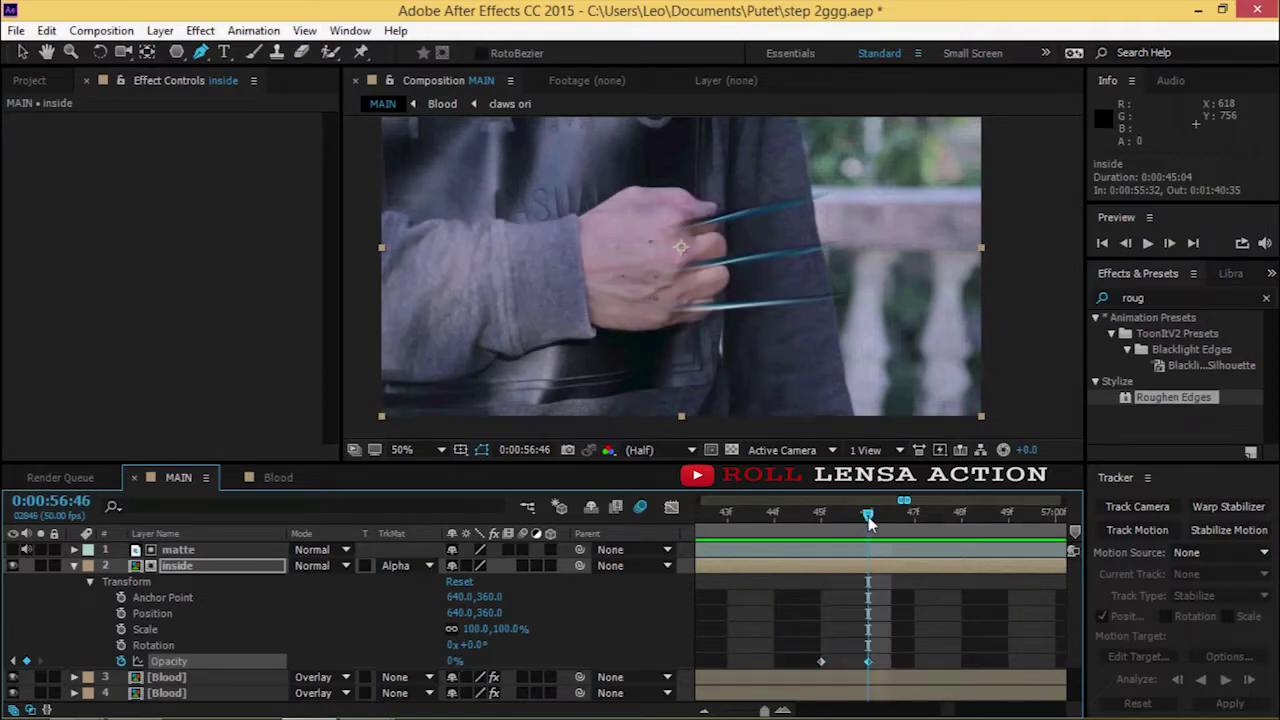
left_click_drag(868, 522, 993, 522)
- Trim the matte layer's in-point later so it starts at 0:00:53:39
key("semicolon")
left_click(218, 545)
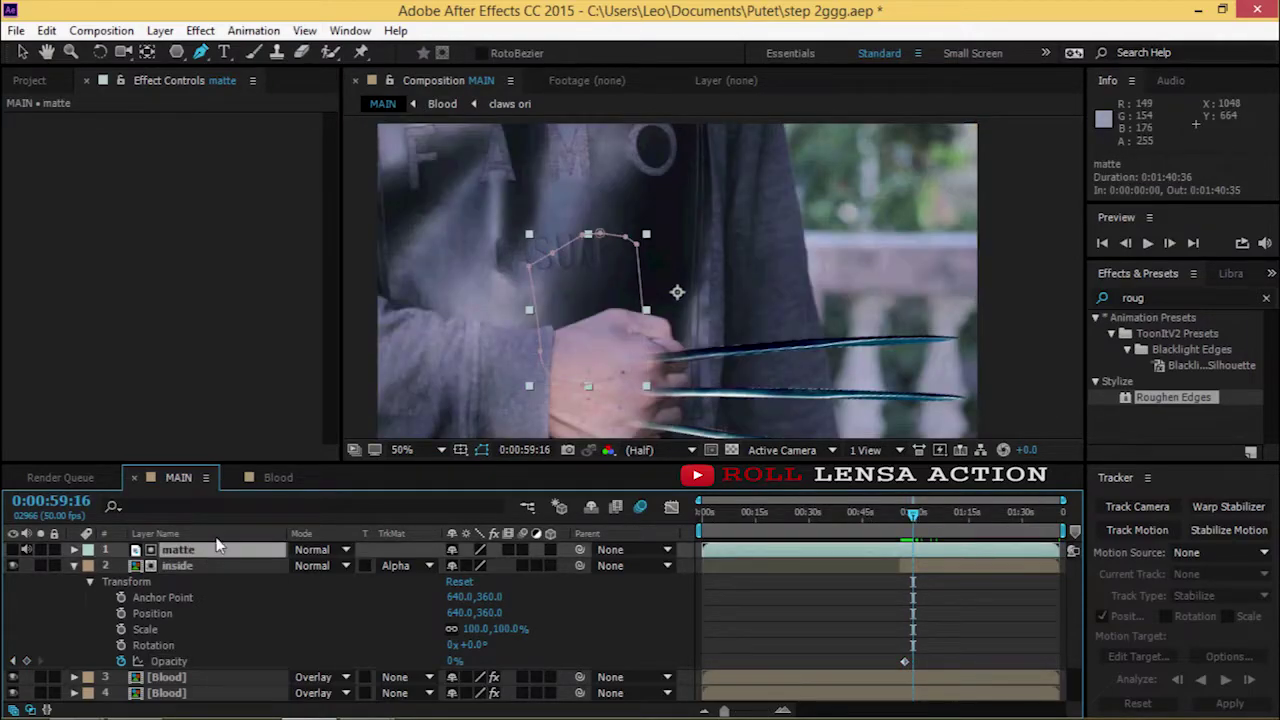
left_click_drag(912, 514, 907, 532)
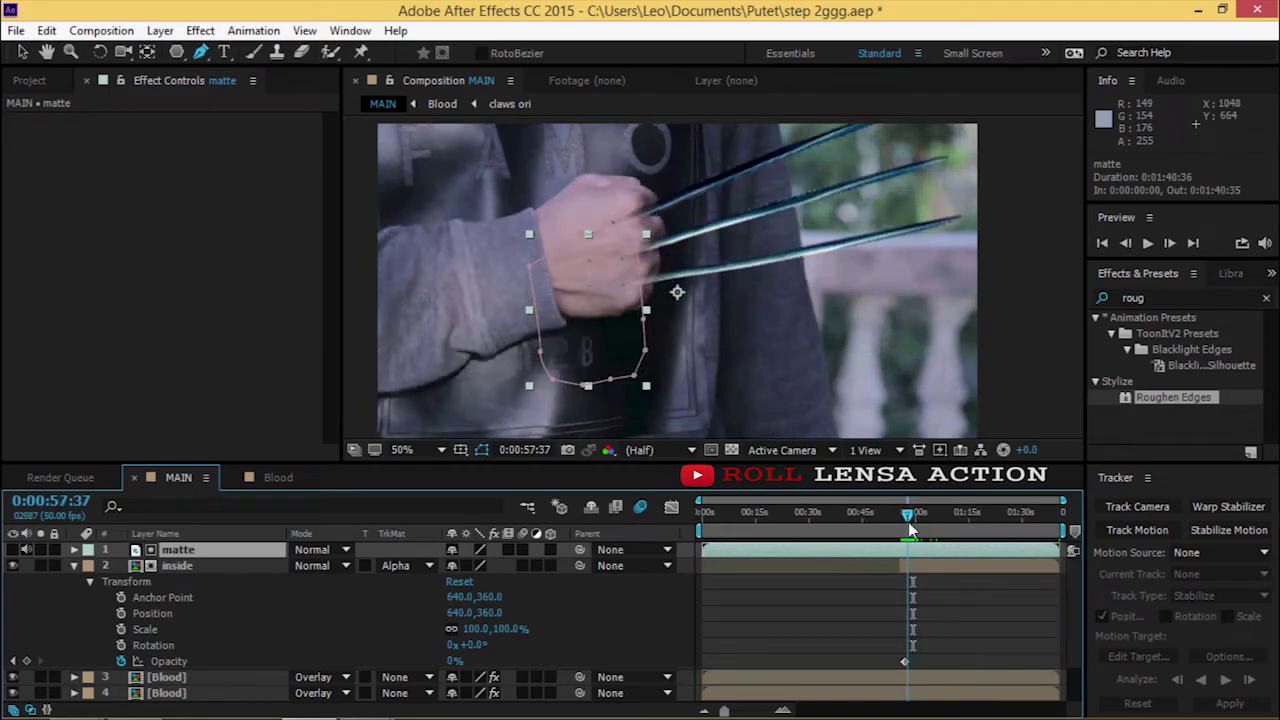
key("Page_Down")
key("Page_Down")
key("Page_Down")
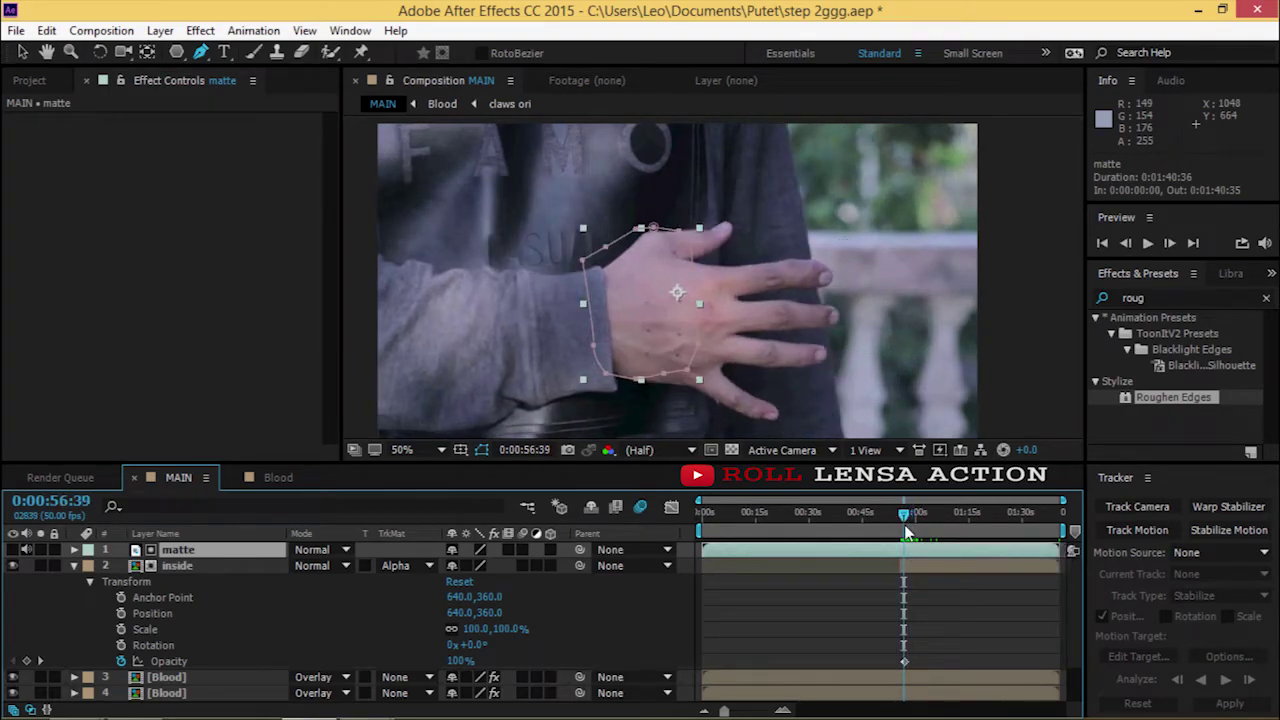
key("Page_Down")
key("Page_Down")
key("Page_Down")
key("Page_Up")
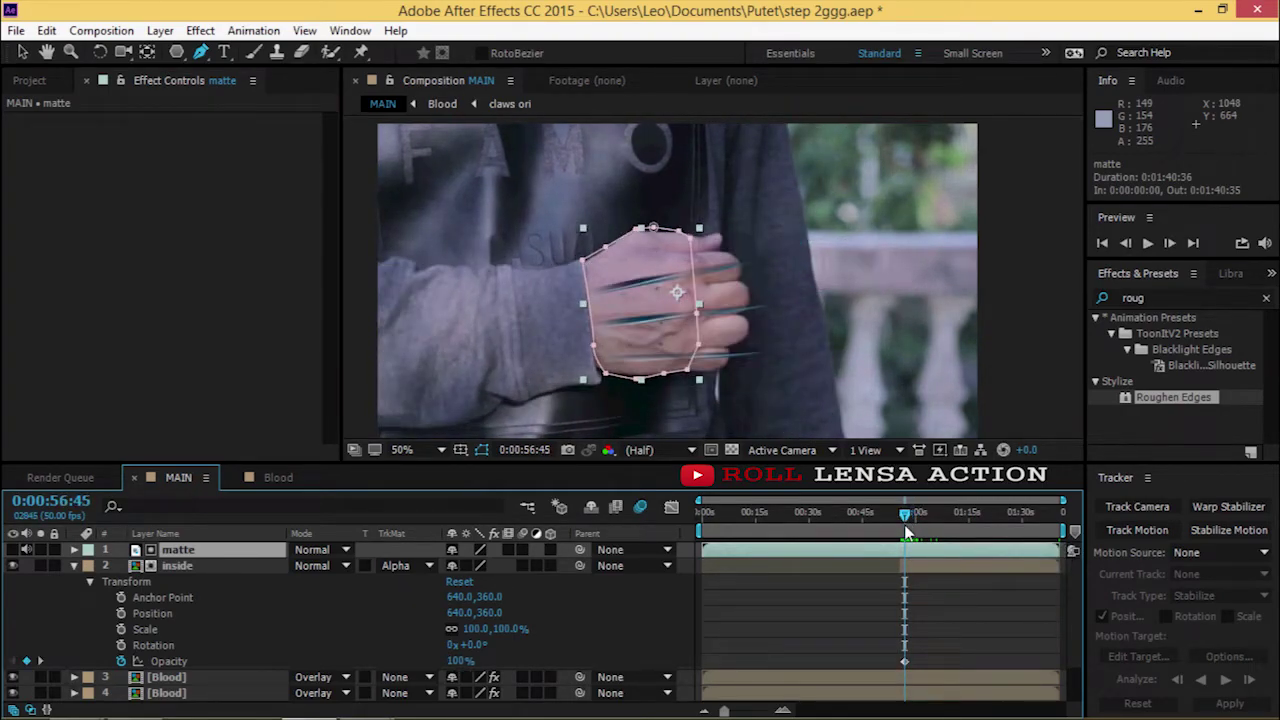
left_click(75, 566)
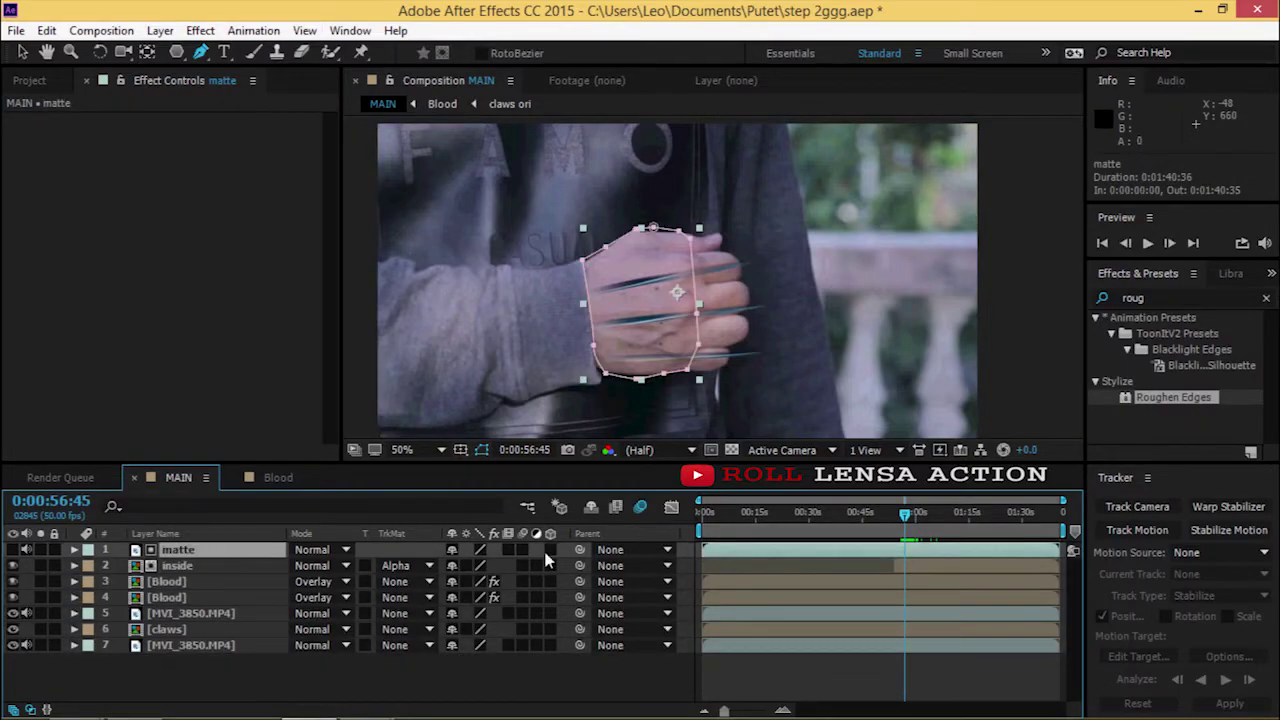
left_click_drag(704, 549, 898, 549)
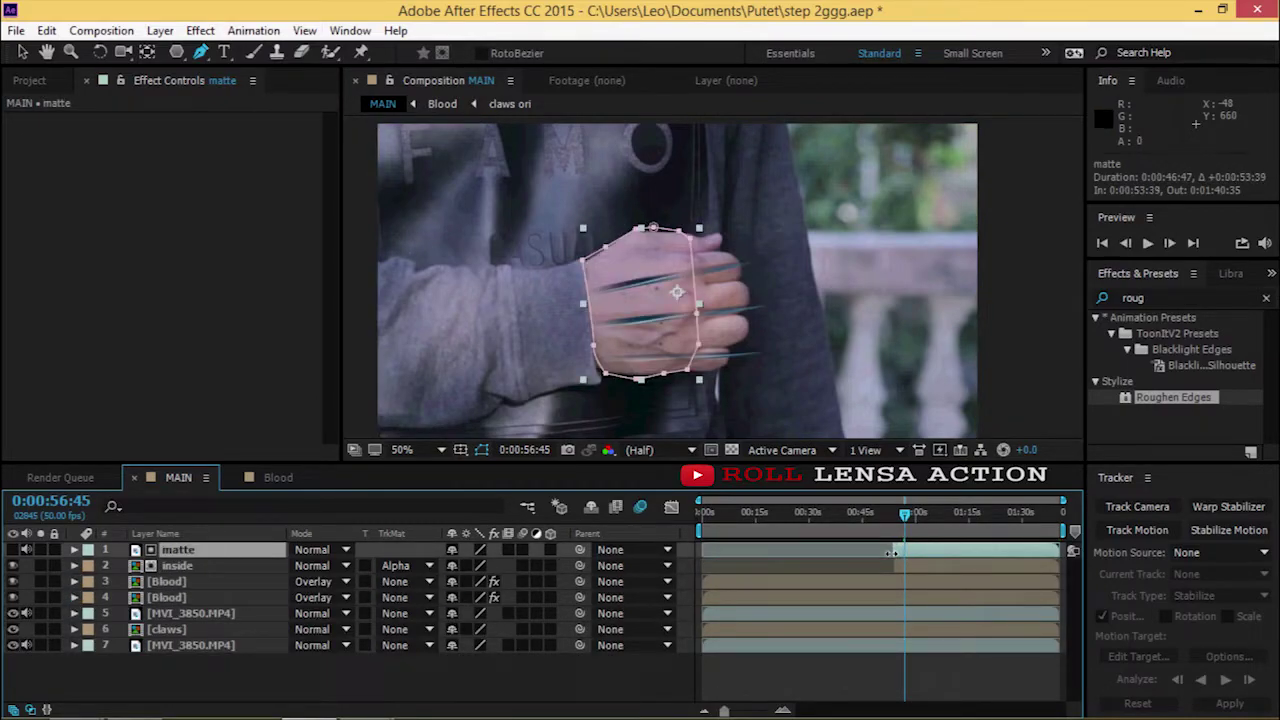
left_click(205, 566, "shift")
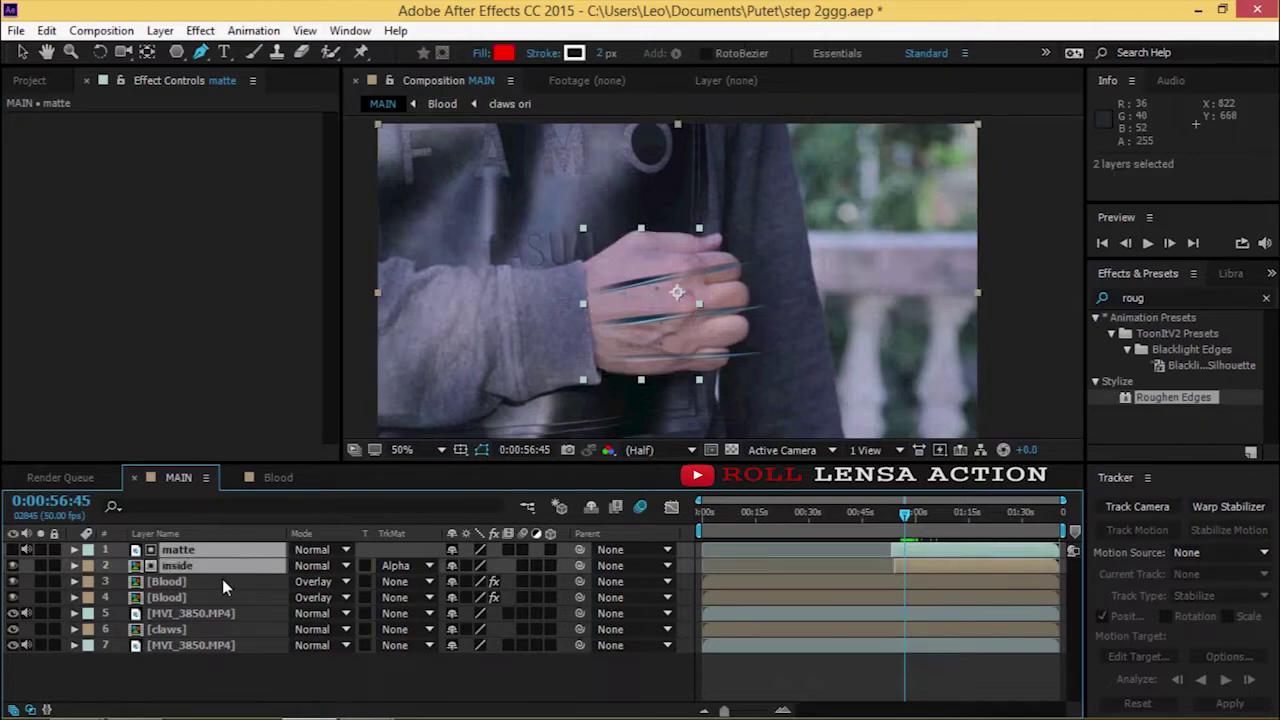
- Pre-compose the matte and inside layers into a precomp named 'texture'
left_click(160, 31)
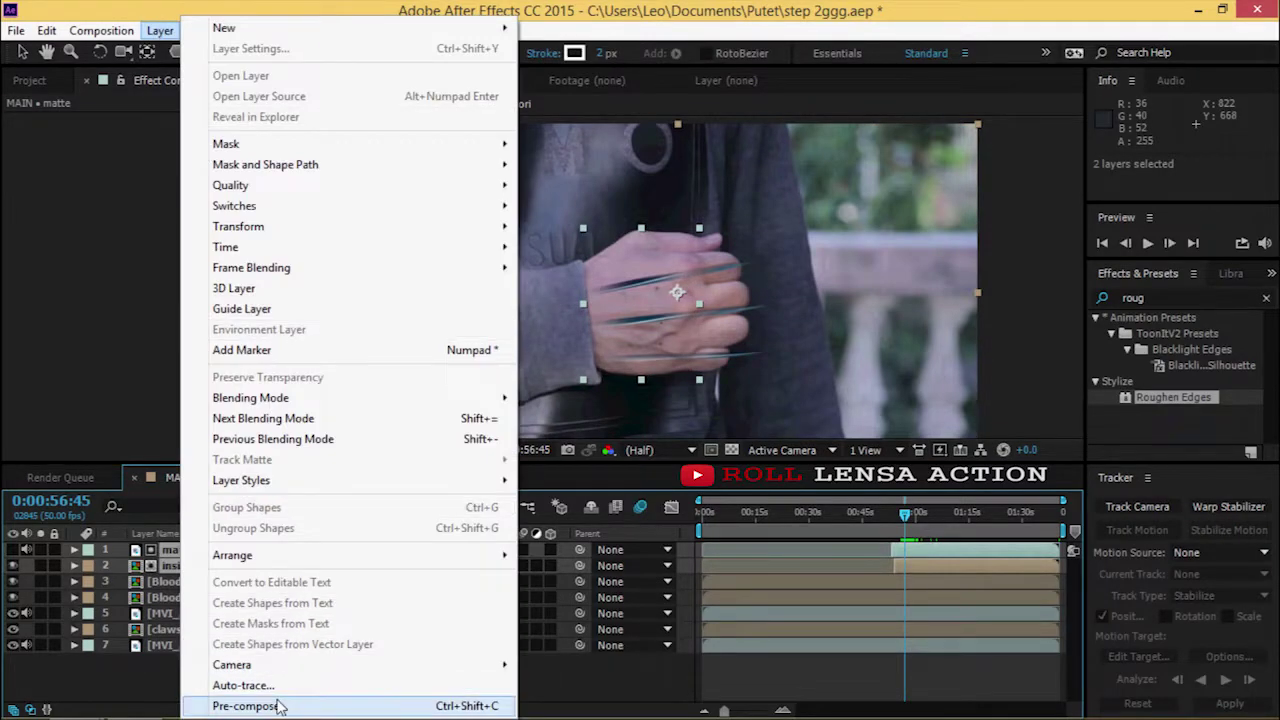
left_click(270, 703)
type("texture")
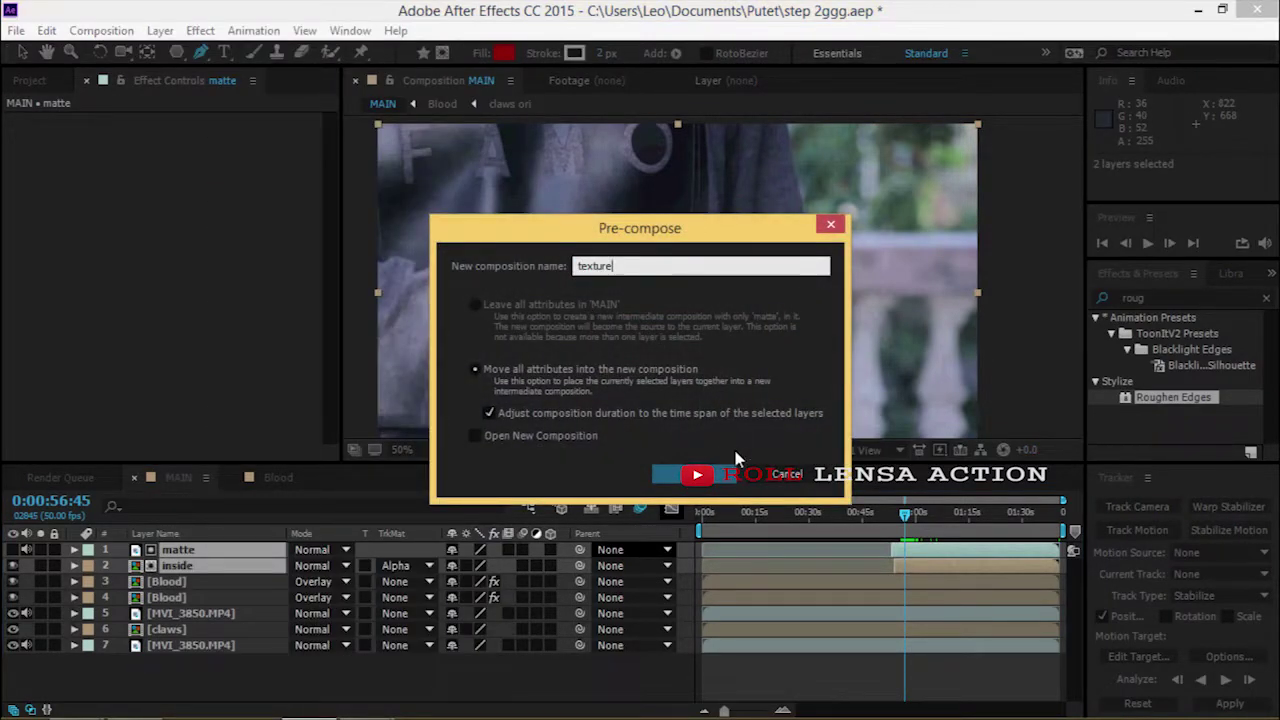
key("Return")
- Add a new adjustment layer and apply Displacement Map to it from a 'disp' search
left_click(160, 31)
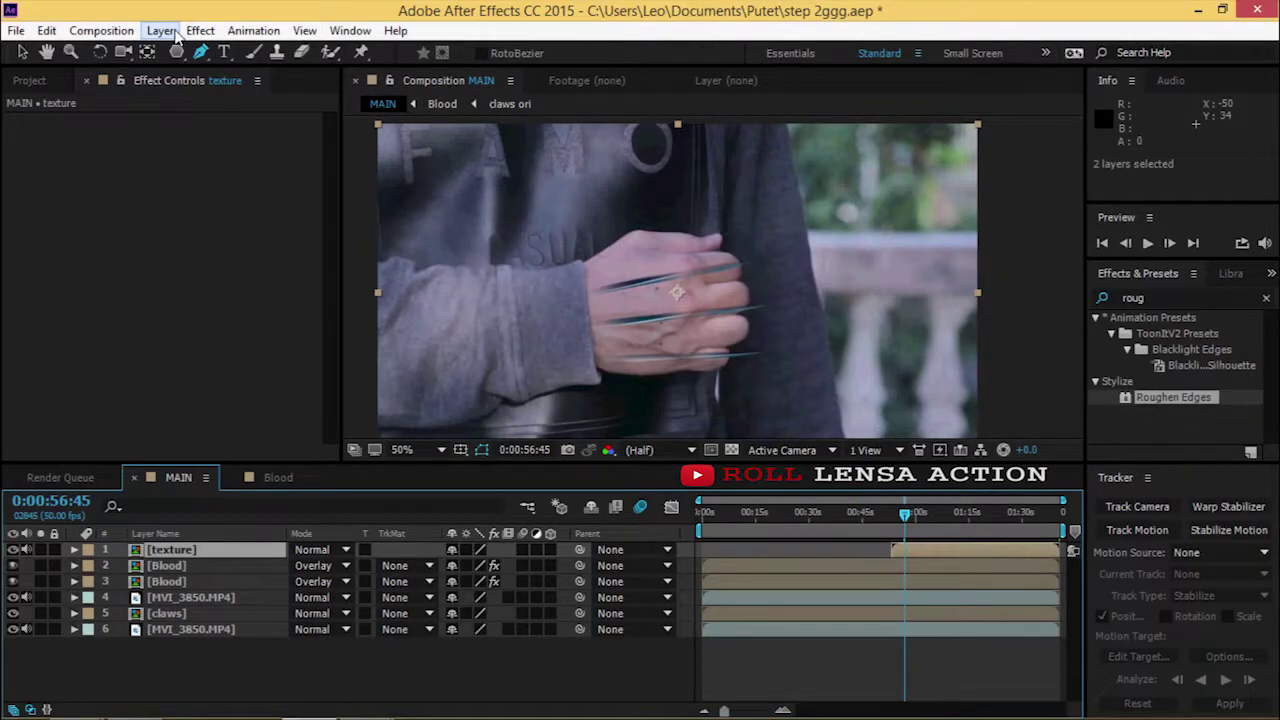
mouse_move(330, 28)
left_click(601, 158)
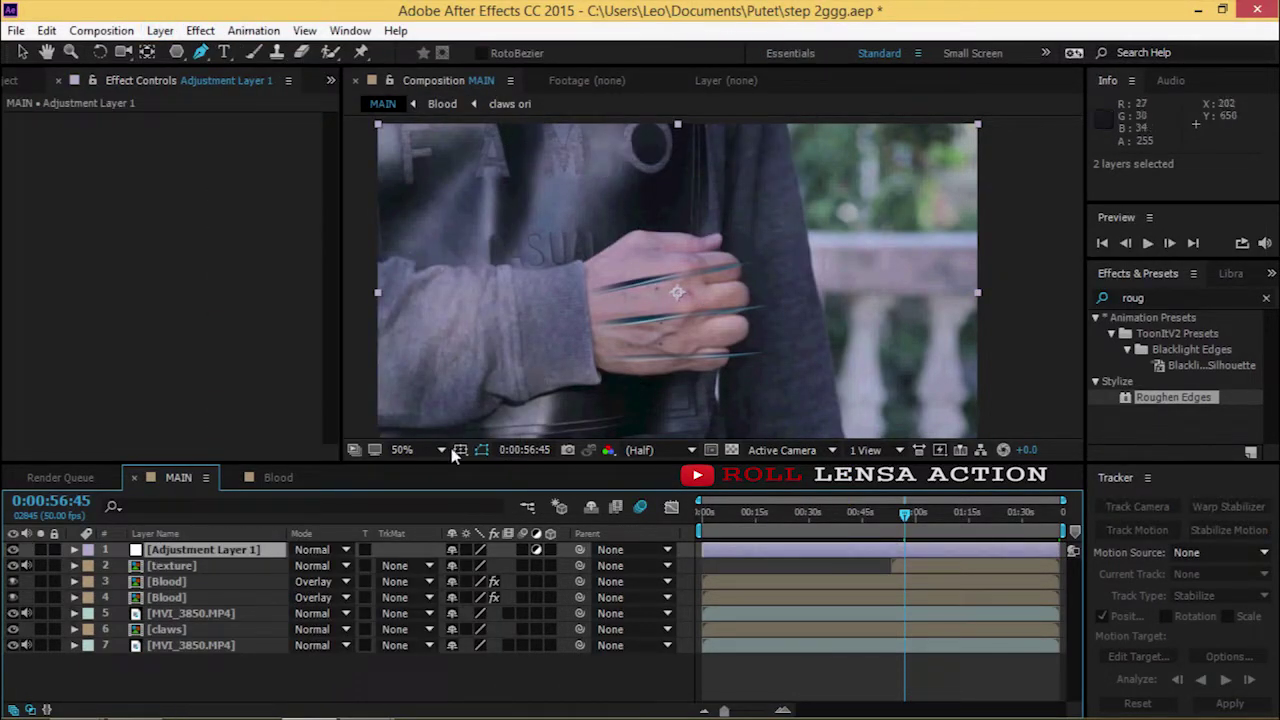
left_click(1160, 298)
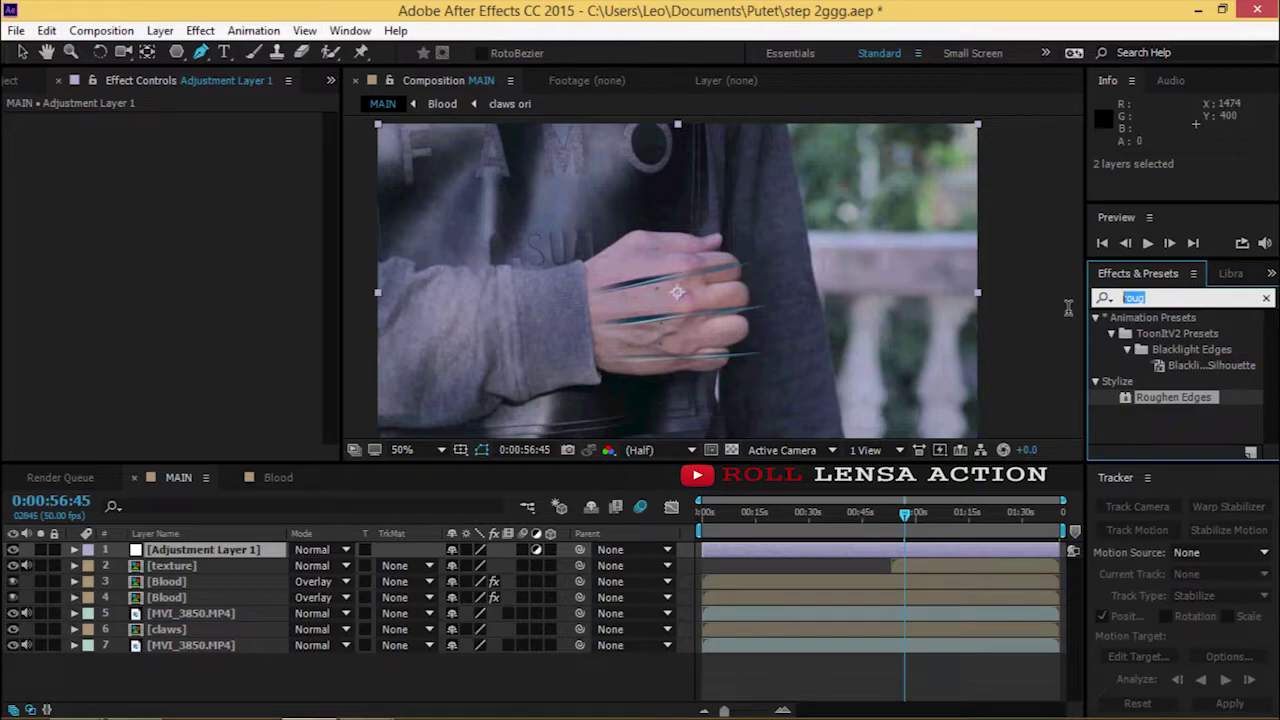
type("disp")
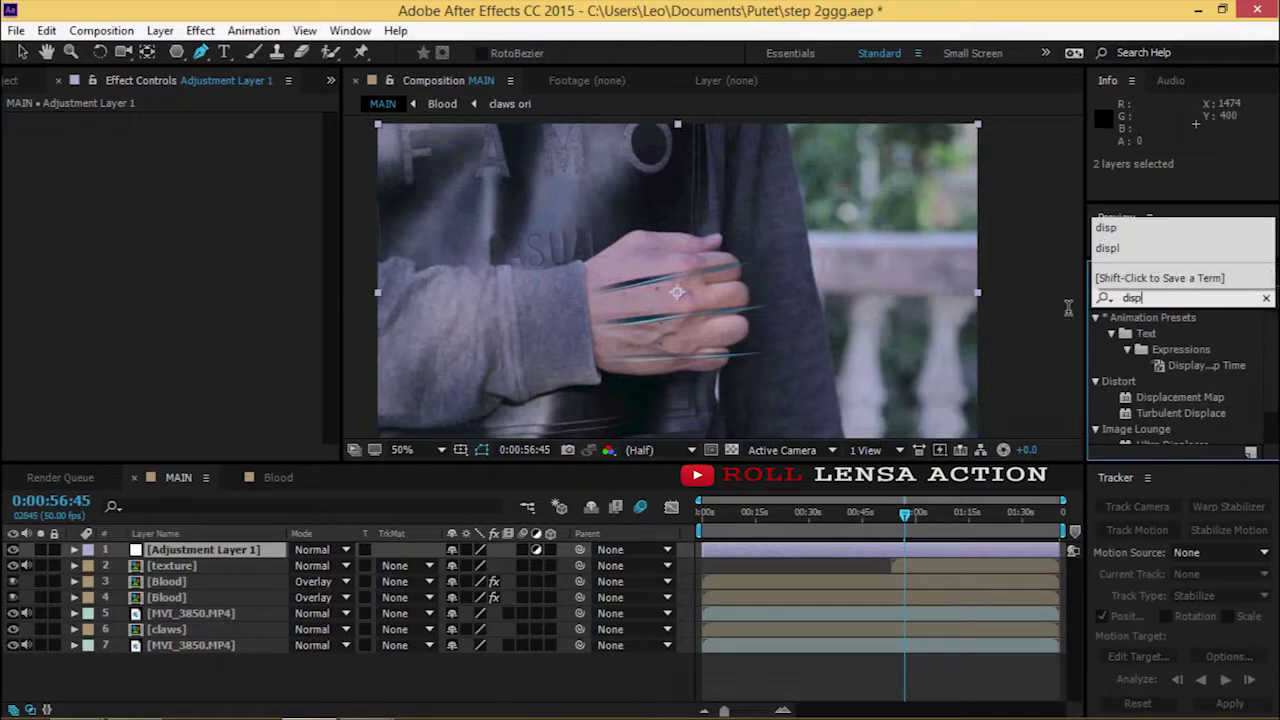
left_click_drag(1173, 395, 808, 558)
scroll(650, 332, "up", 2)
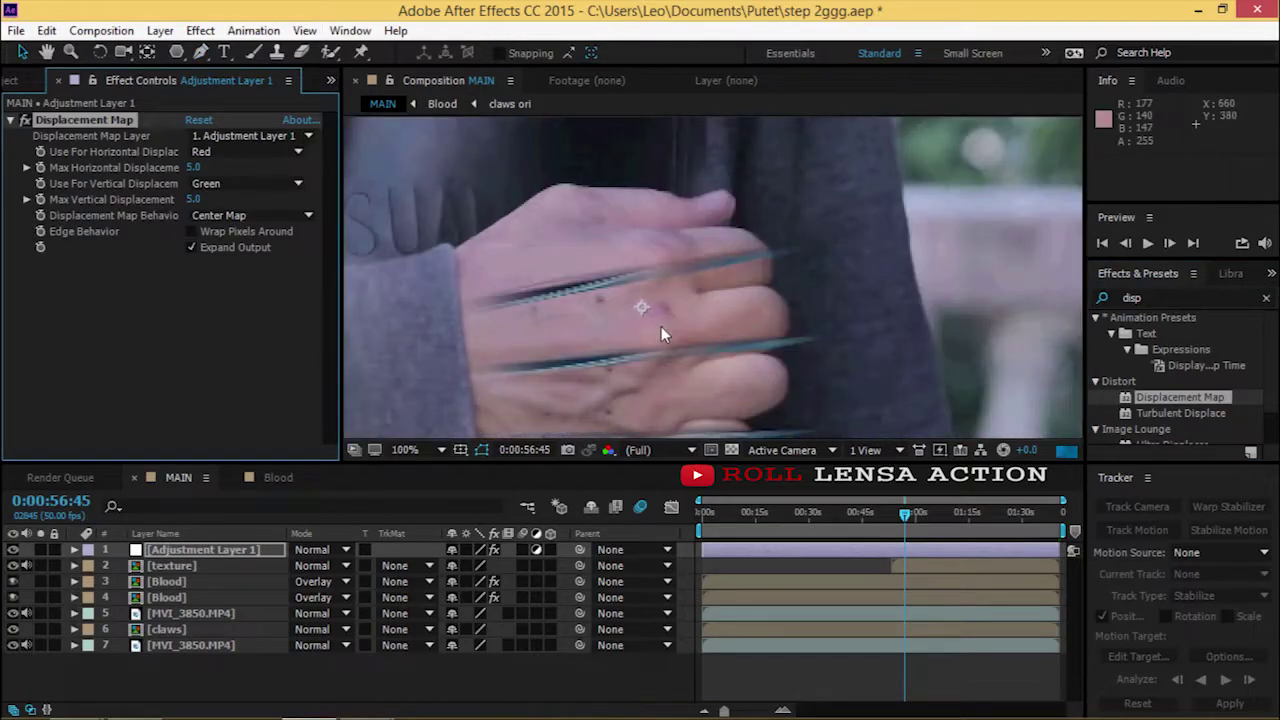
- Set Displacement Map to use 2. texture, with Max Horizontal -18 and Max Vertical 2
left_click(250, 135)
left_click(245, 203)
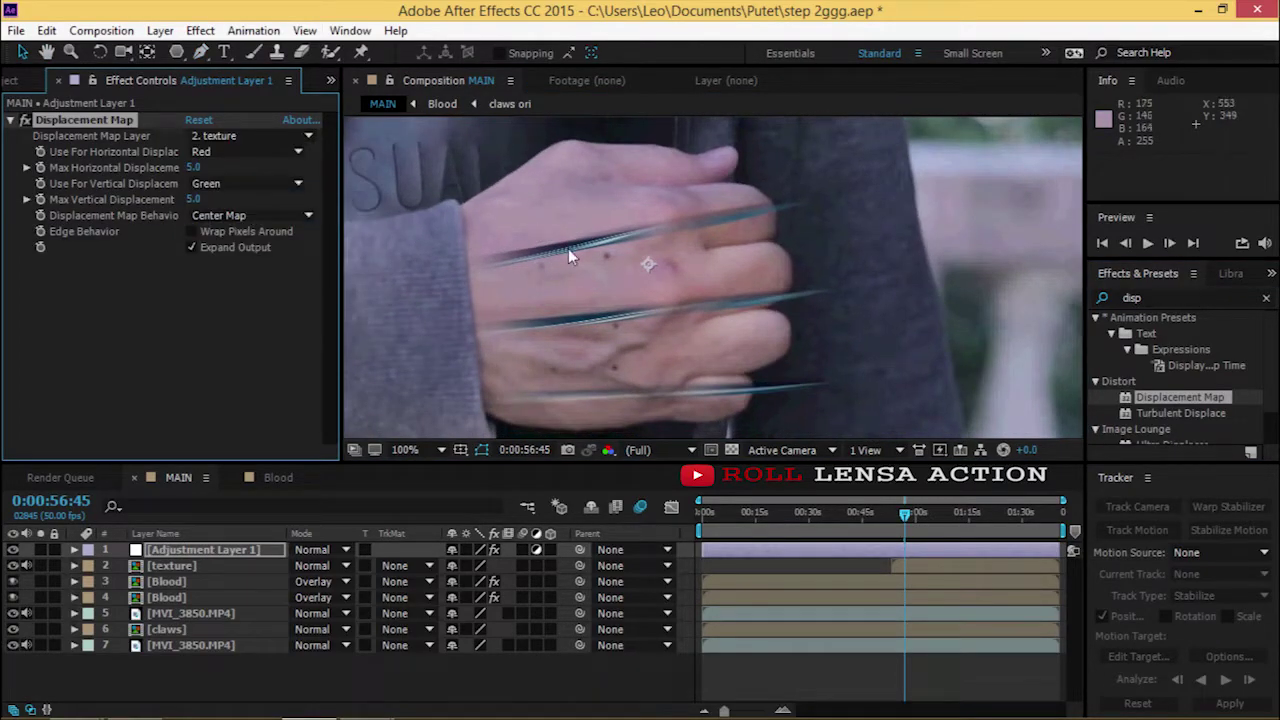
mouse_move(197, 167)
left_mouse_down()
mouse_move(180, 168)
mouse_move(194, 199)
left_mouse_up()
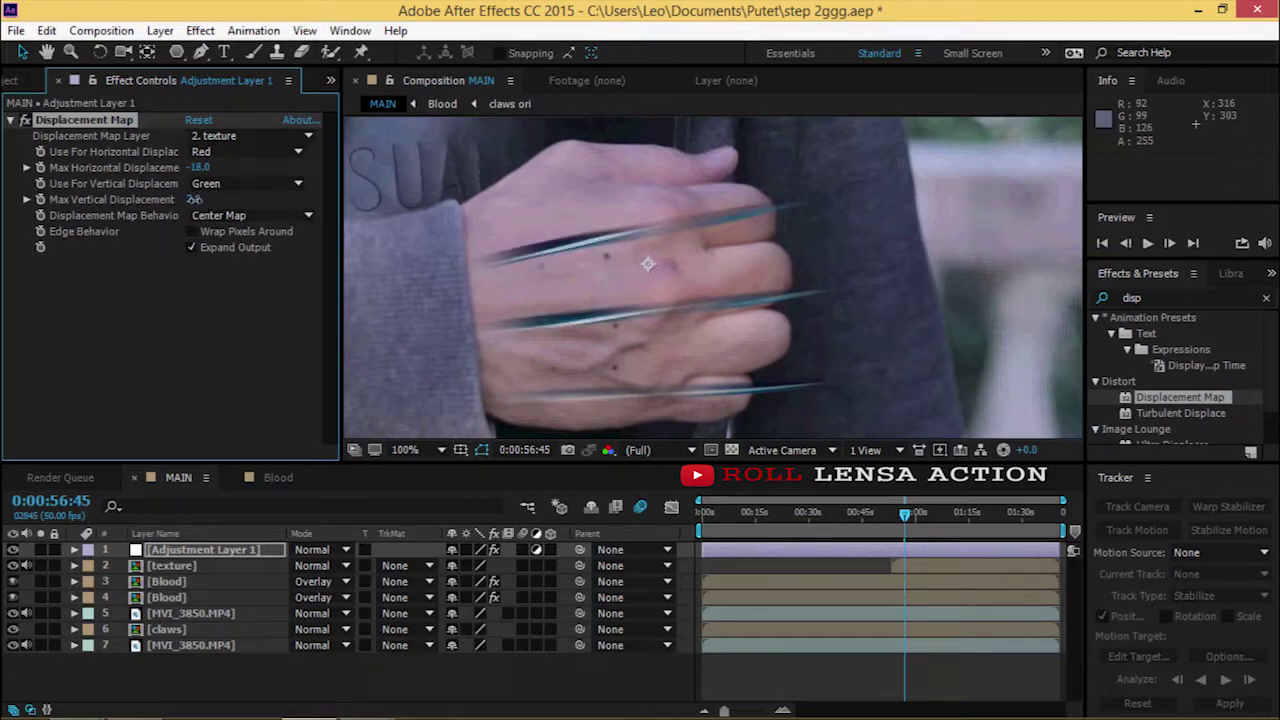
- Lower the texture layer's opacity to 27% and open the texture precomp
left_click(192, 567)
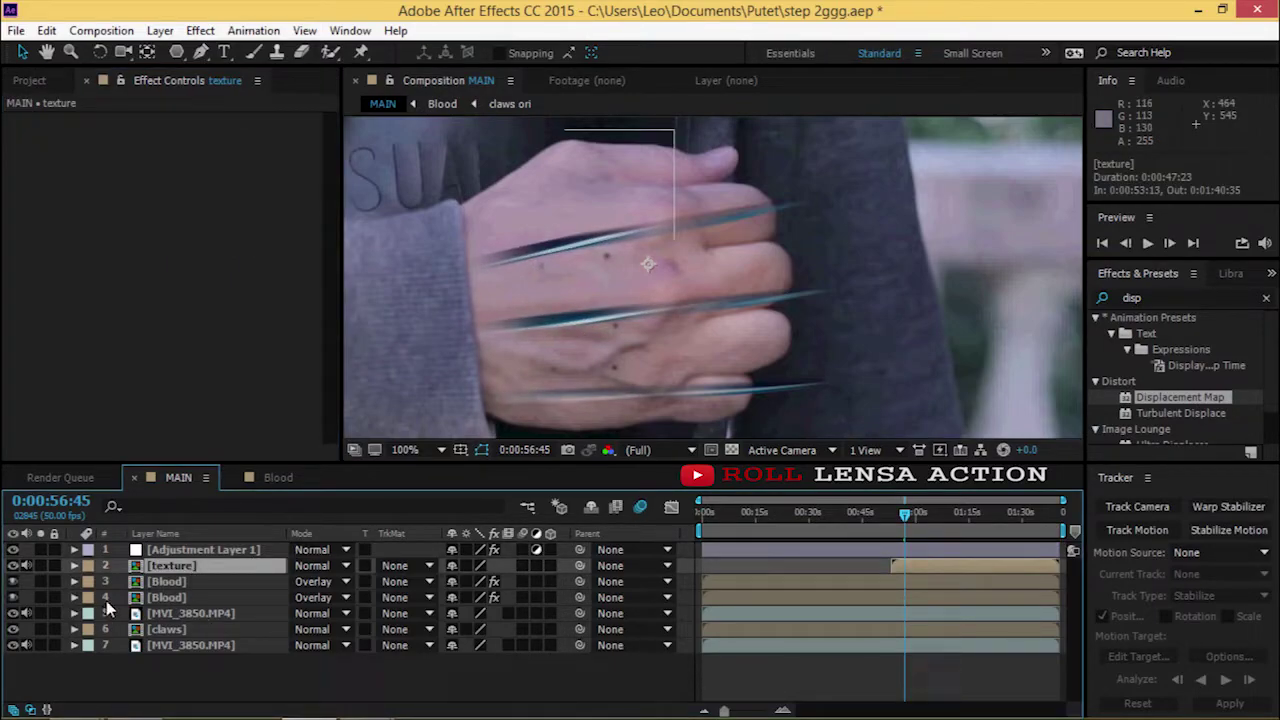
left_click(74, 566)
left_click(89, 582)
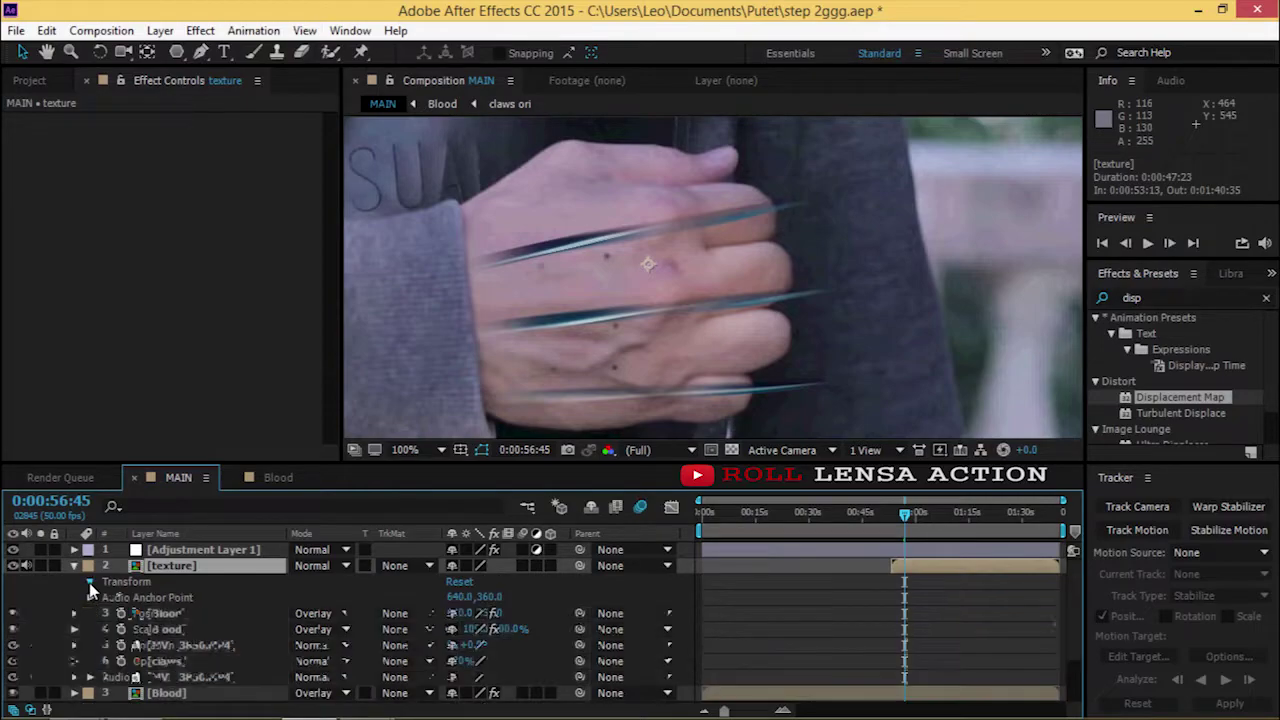
left_click_drag(460, 661, 390, 673)
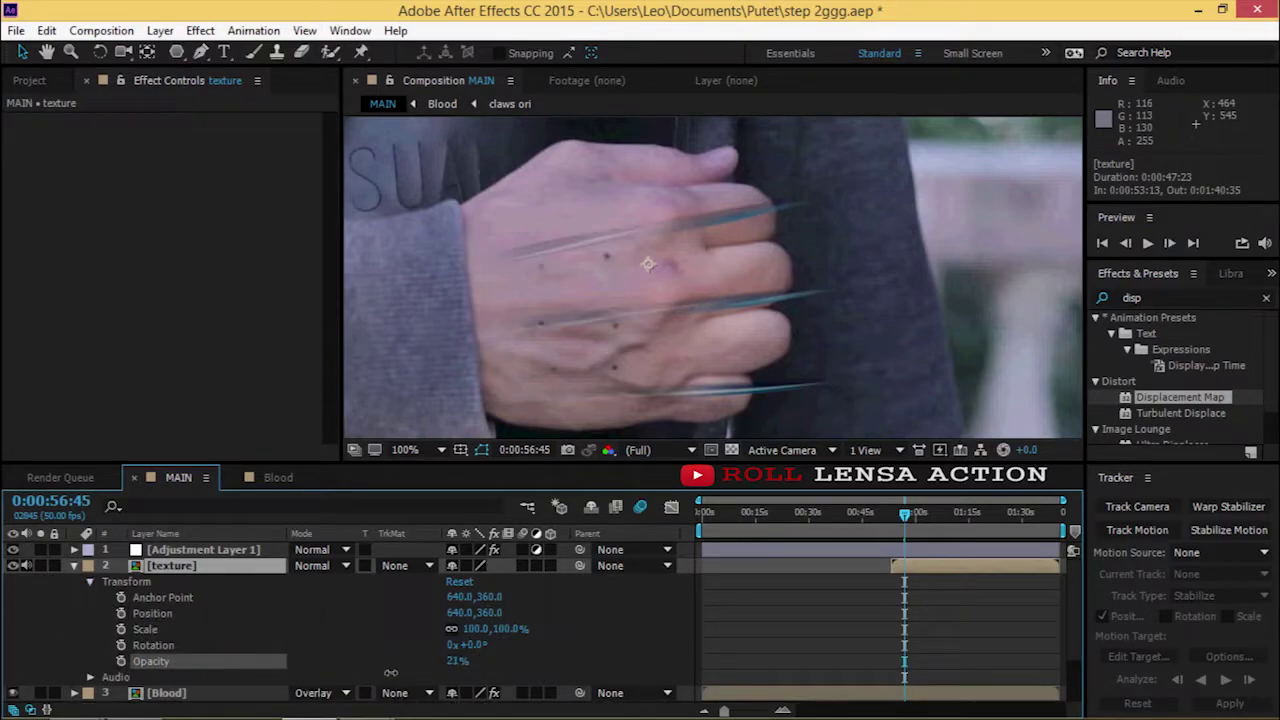
key("Return")
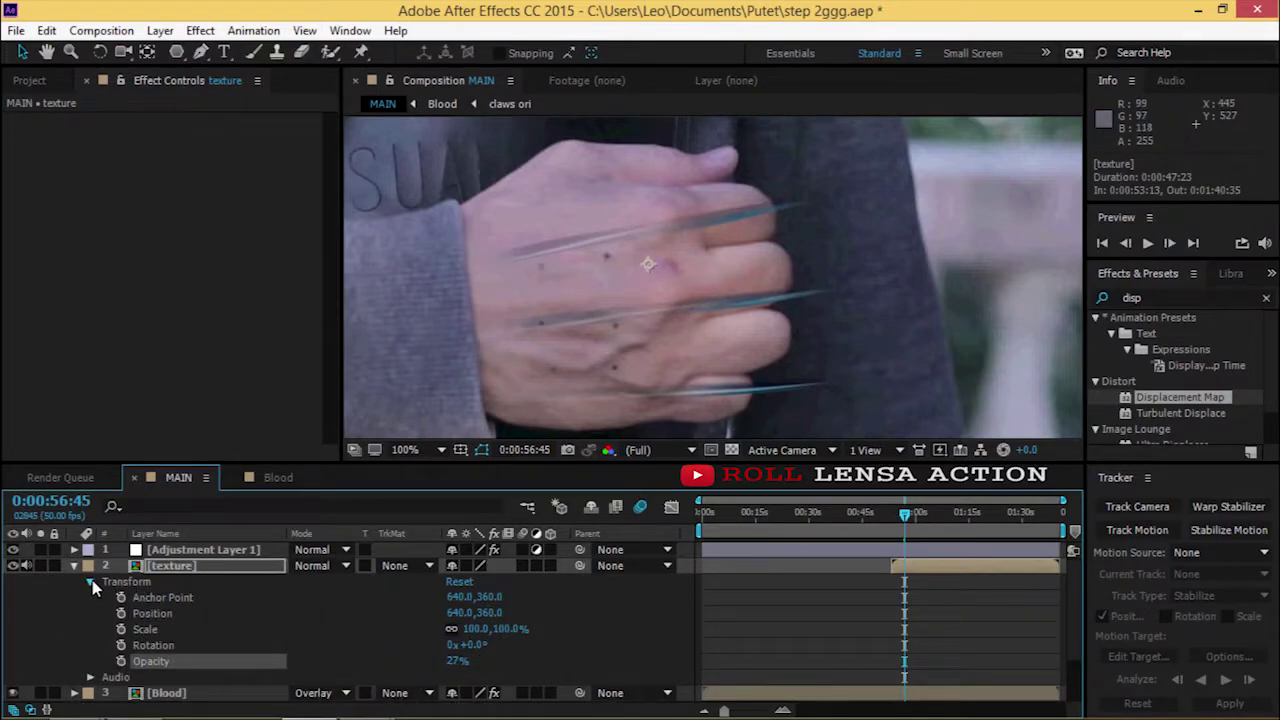
left_click(92, 582)
left_click(74, 565)
left_click(198, 552)
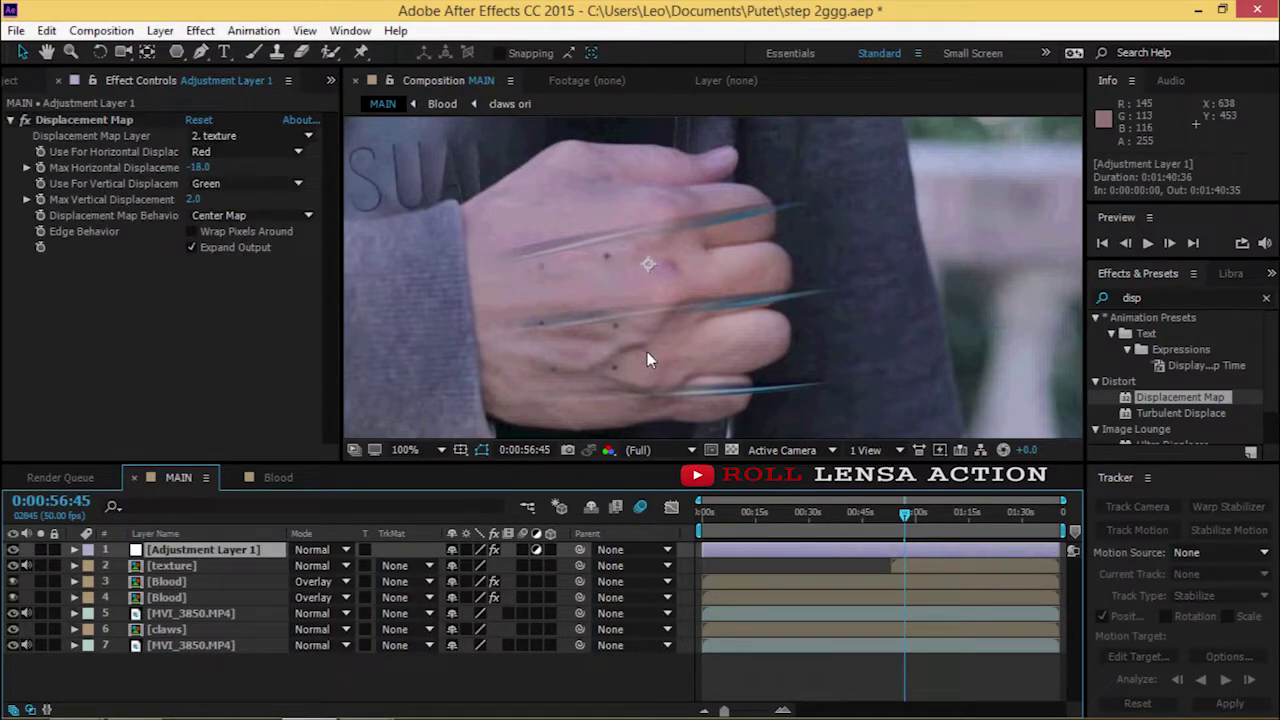
double_click(190, 567)
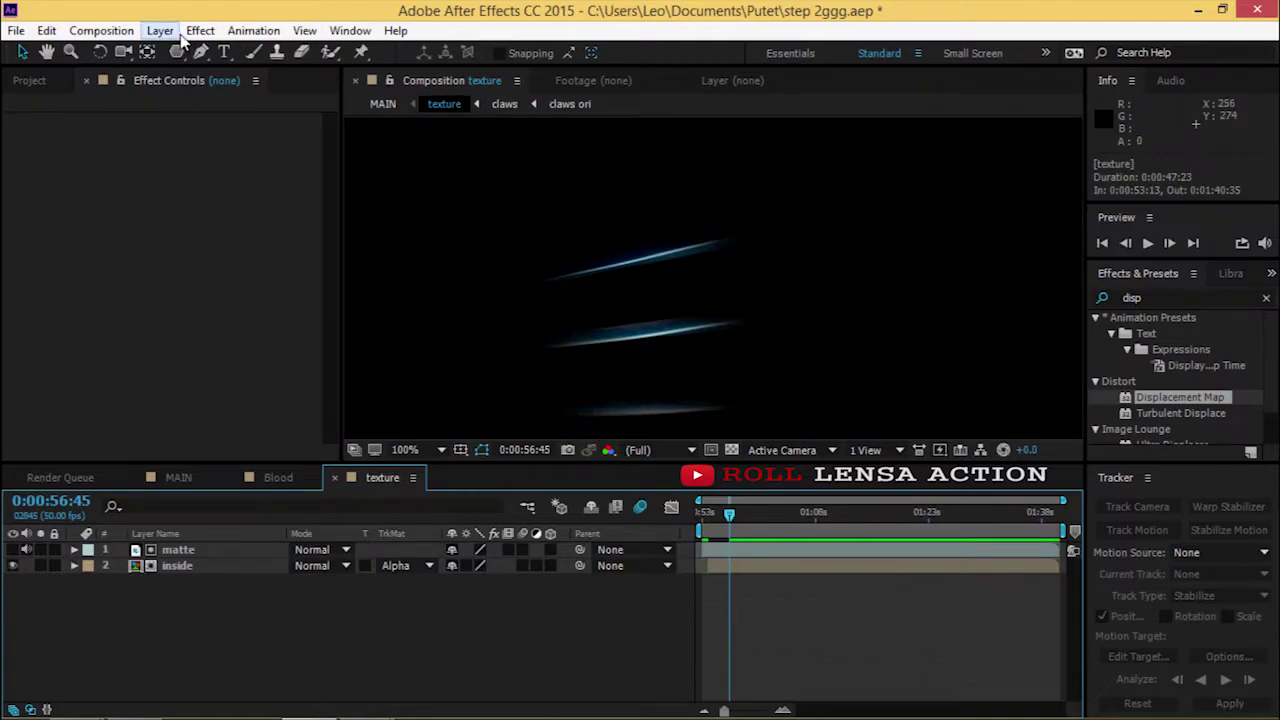
- Apply Fast Blur to the inside layer with a Blurriness of 10.0
left_click(200, 30)
mouse_move(386, 152)
left_click(500, 355)
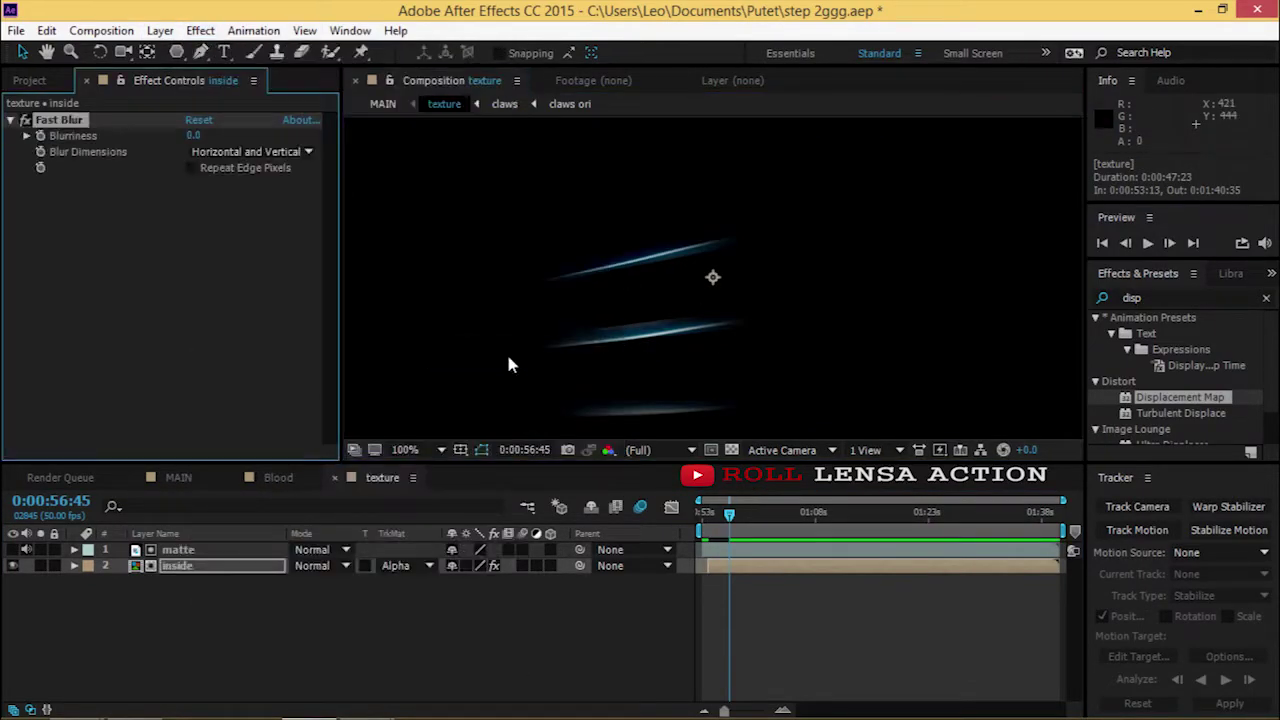
left_click(195, 137)
type("10")
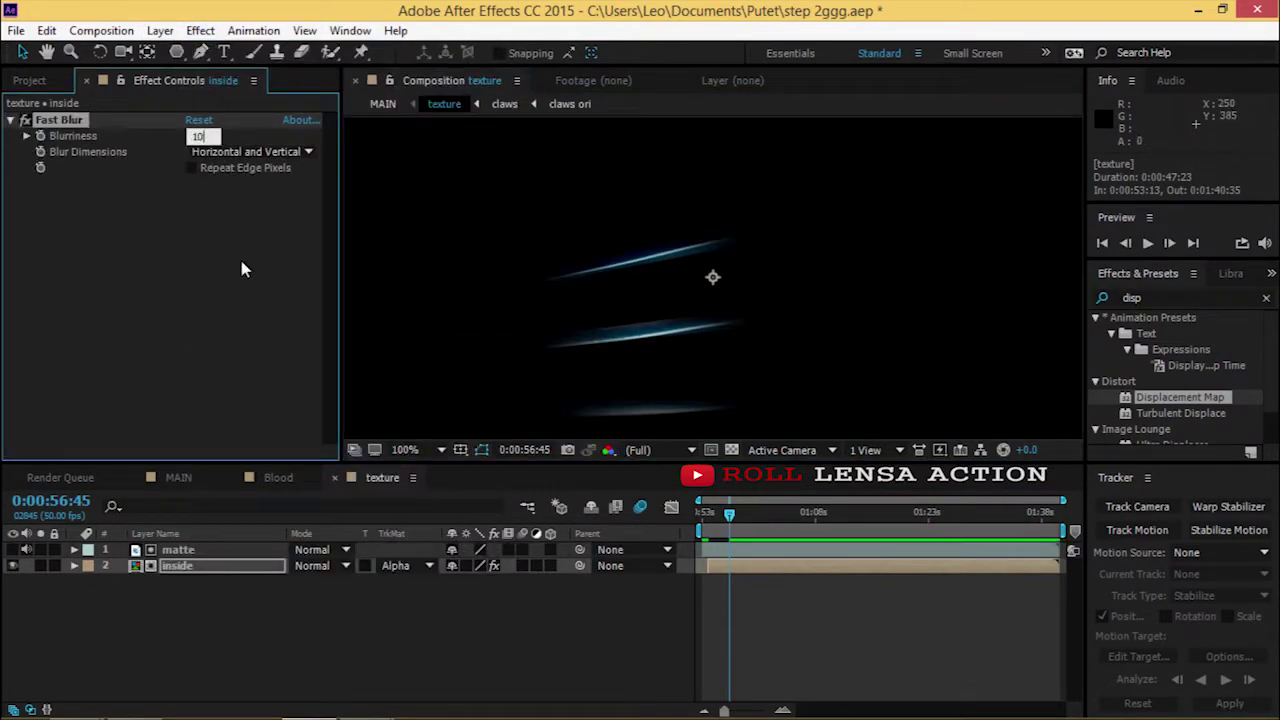
left_click(189, 569)
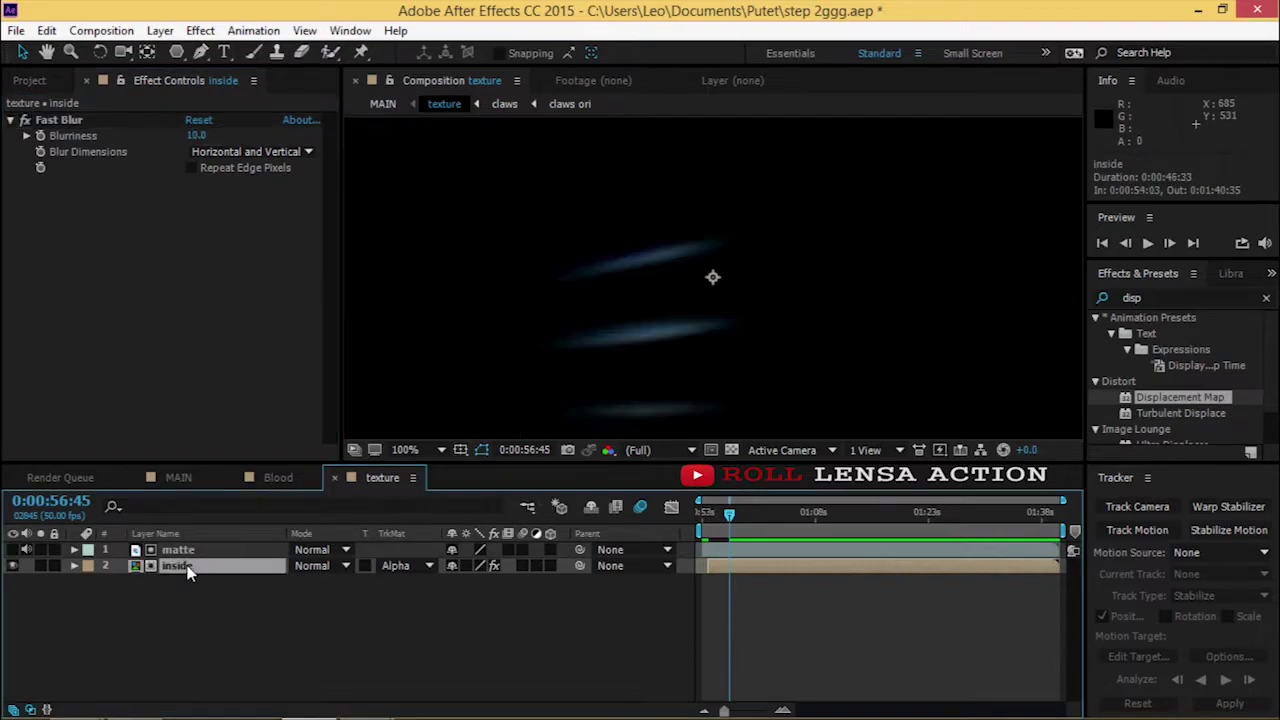
- Recheck the texture comp's Blurriness value, then return to the MAIN comp
left_click(198, 472)
left_click(278, 477)
left_click(376, 477)
left_click(199, 137)
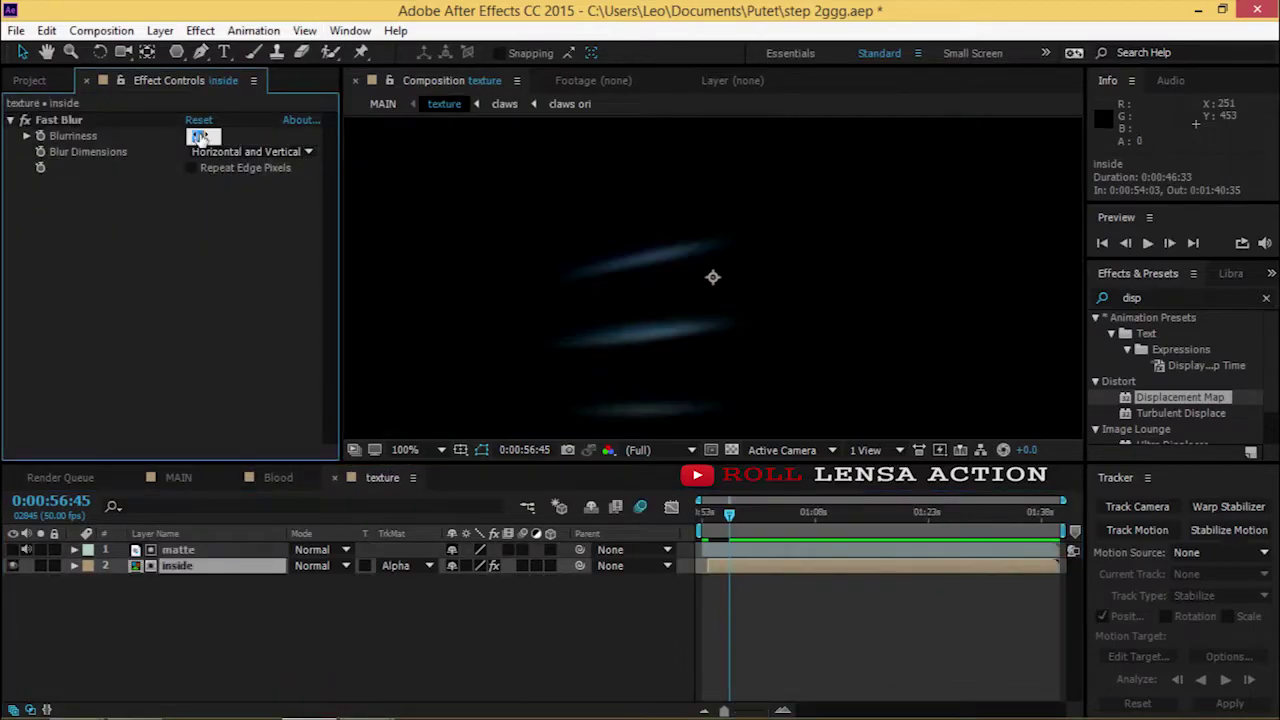
type("5")
left_click(391, 634)
left_click(180, 477)
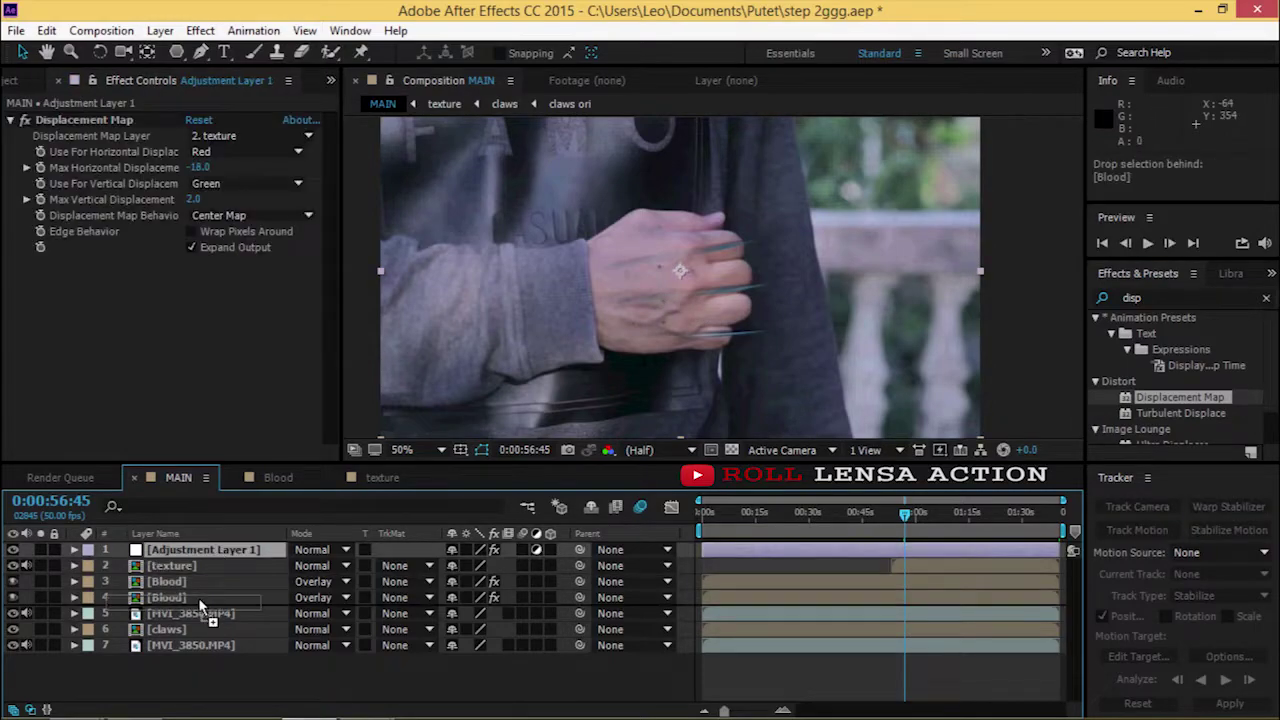
- Move Adjustment Layer 1 beneath the two Blood layers, preview the frames, and select claws
left_click_drag(198, 549, 198, 597)
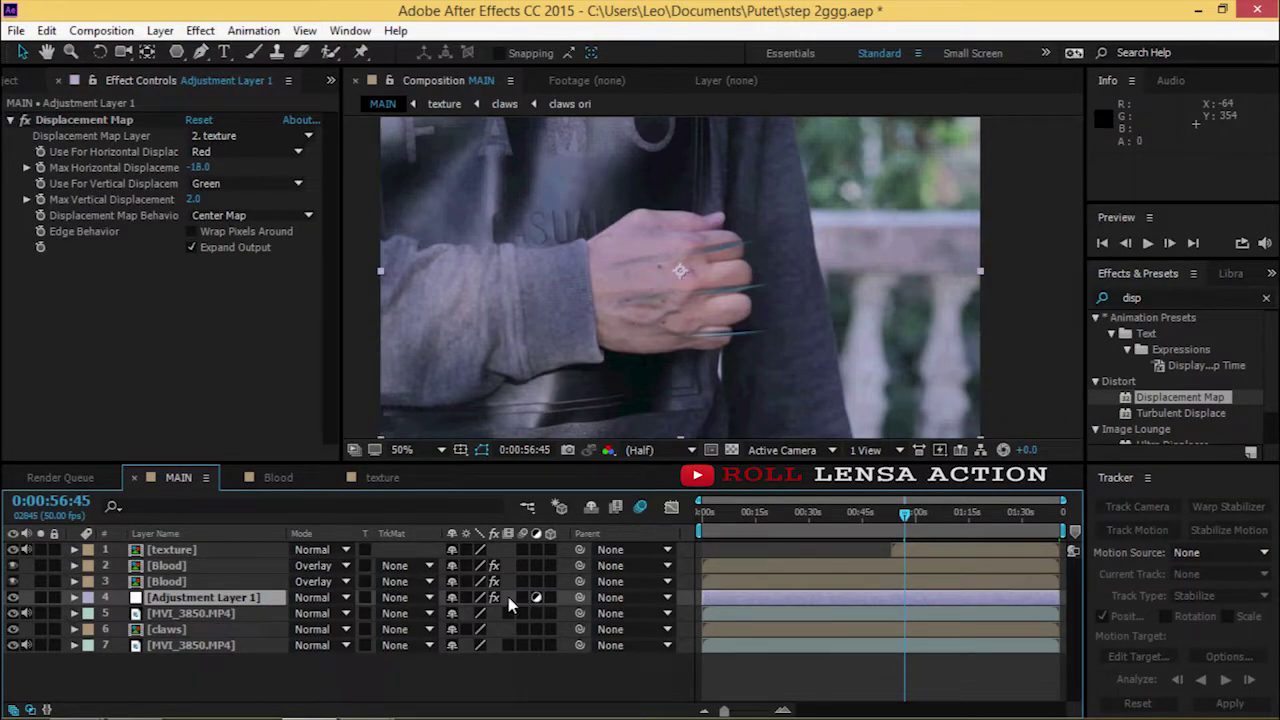
key("space")
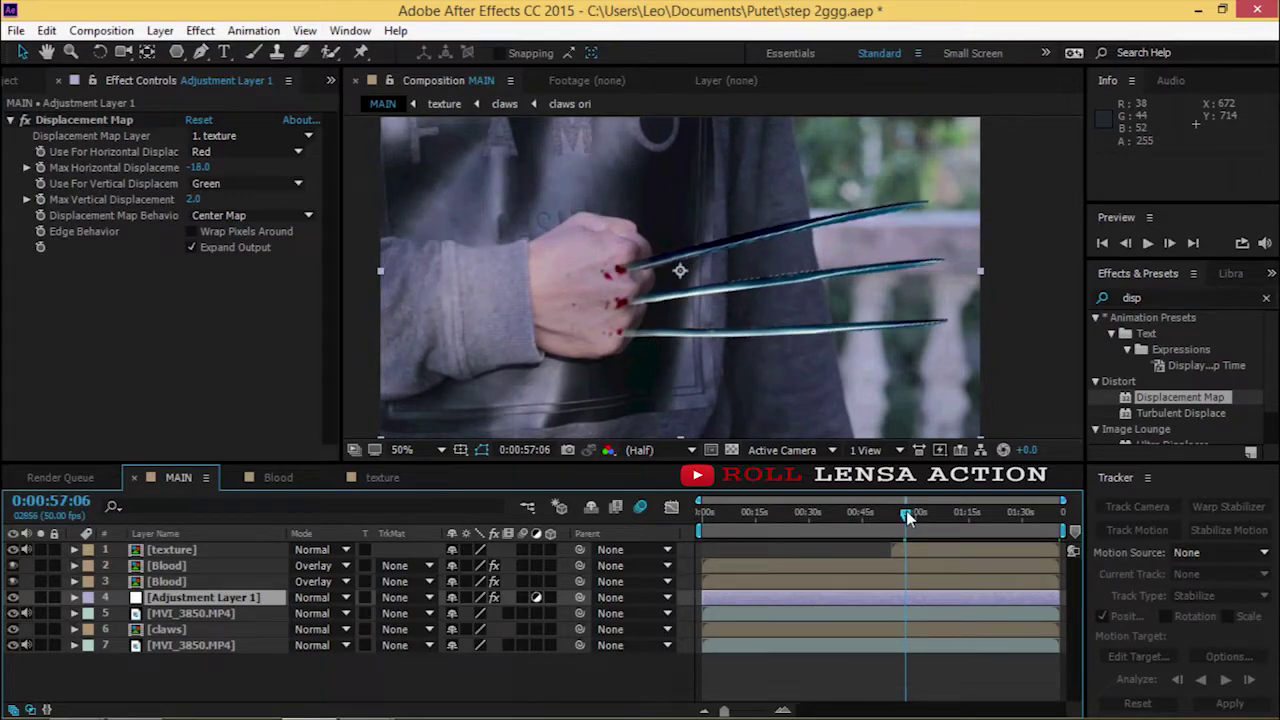
left_click(177, 628)
type("light")
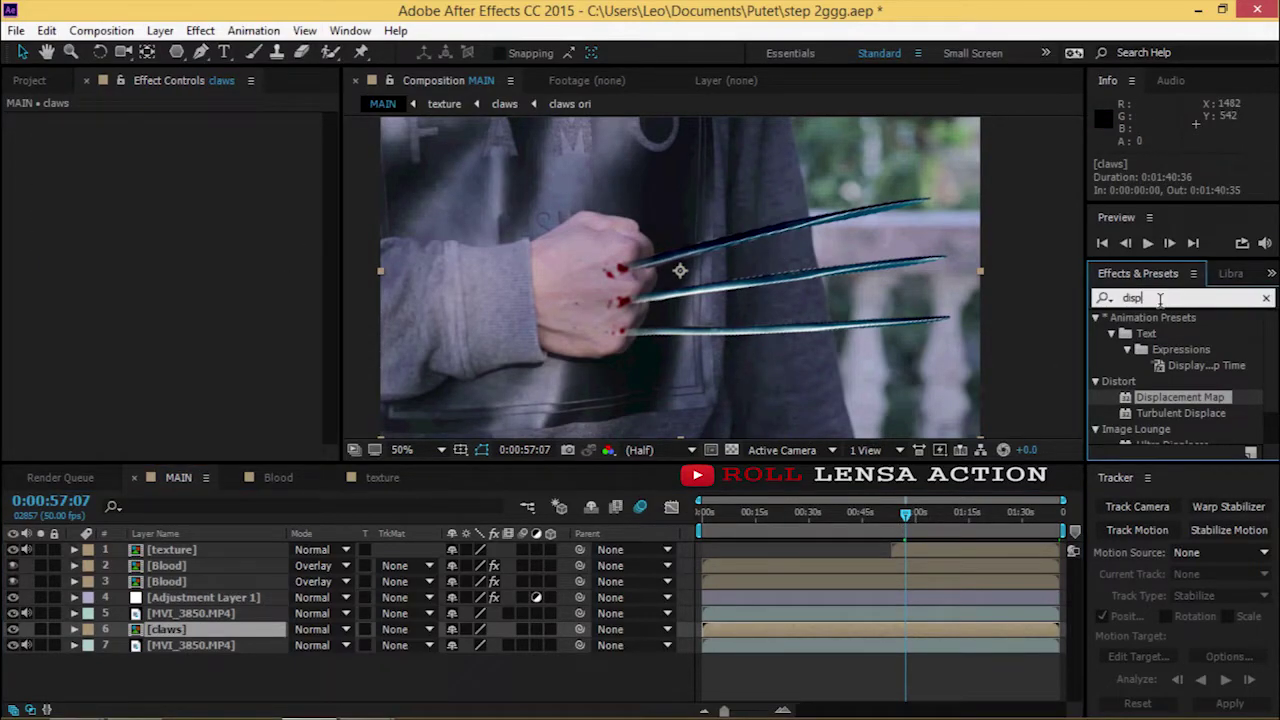
type(" swe")
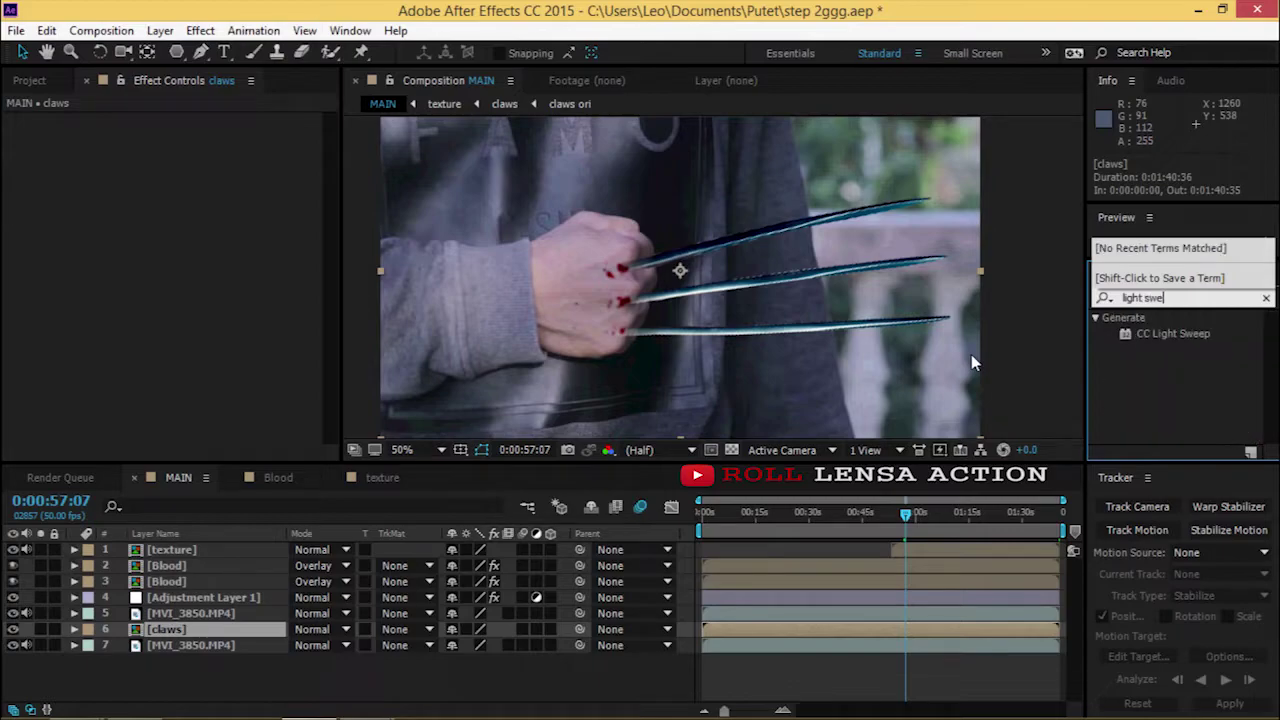
- Apply CC Light Sweep to the claws layer and shift its Center to the right
mouse_move(1168, 335)
left_mouse_down()
mouse_move(600, 605)
mouse_move(215, 630)
left_mouse_up()
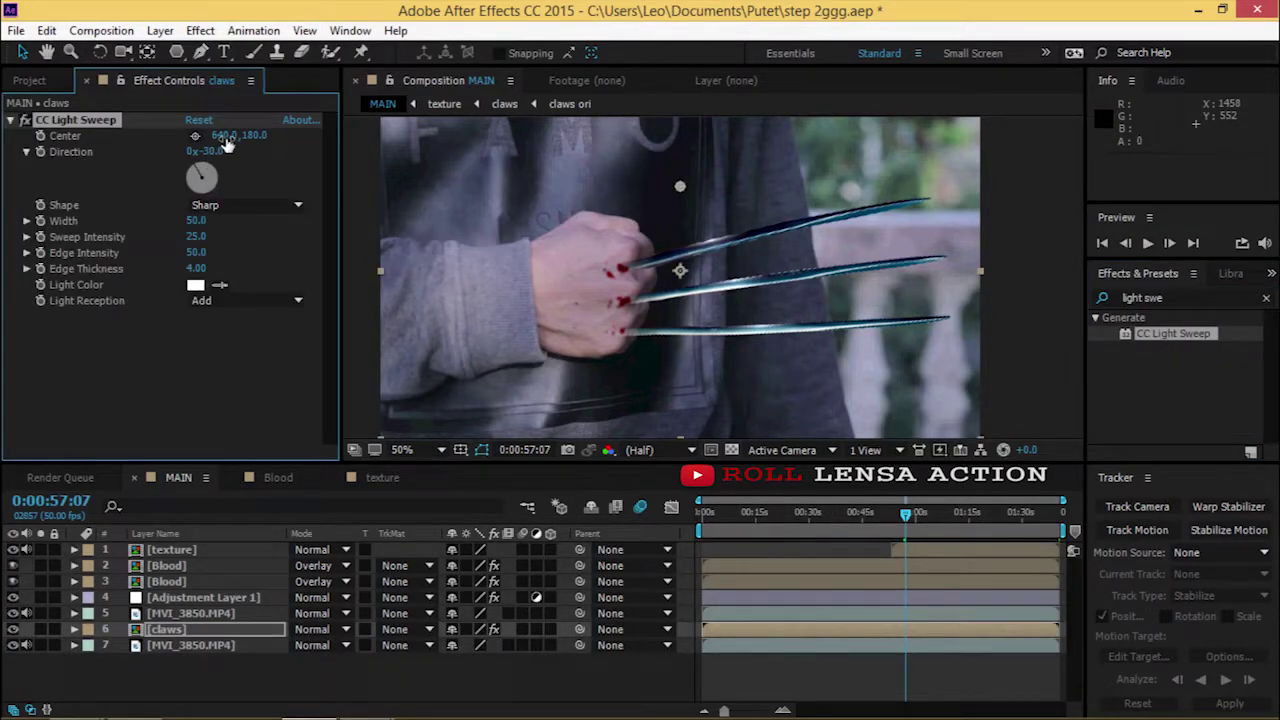
left_click_drag(237, 137, 846, 137)
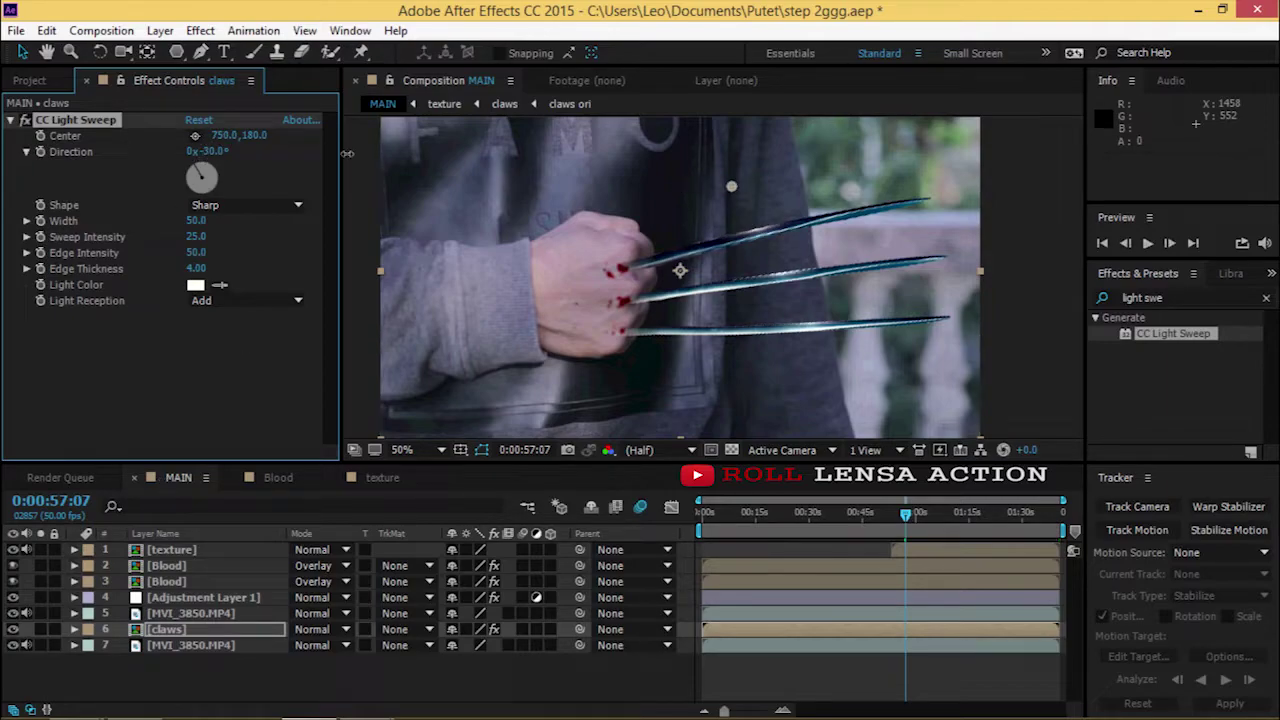
left_click(911, 512)
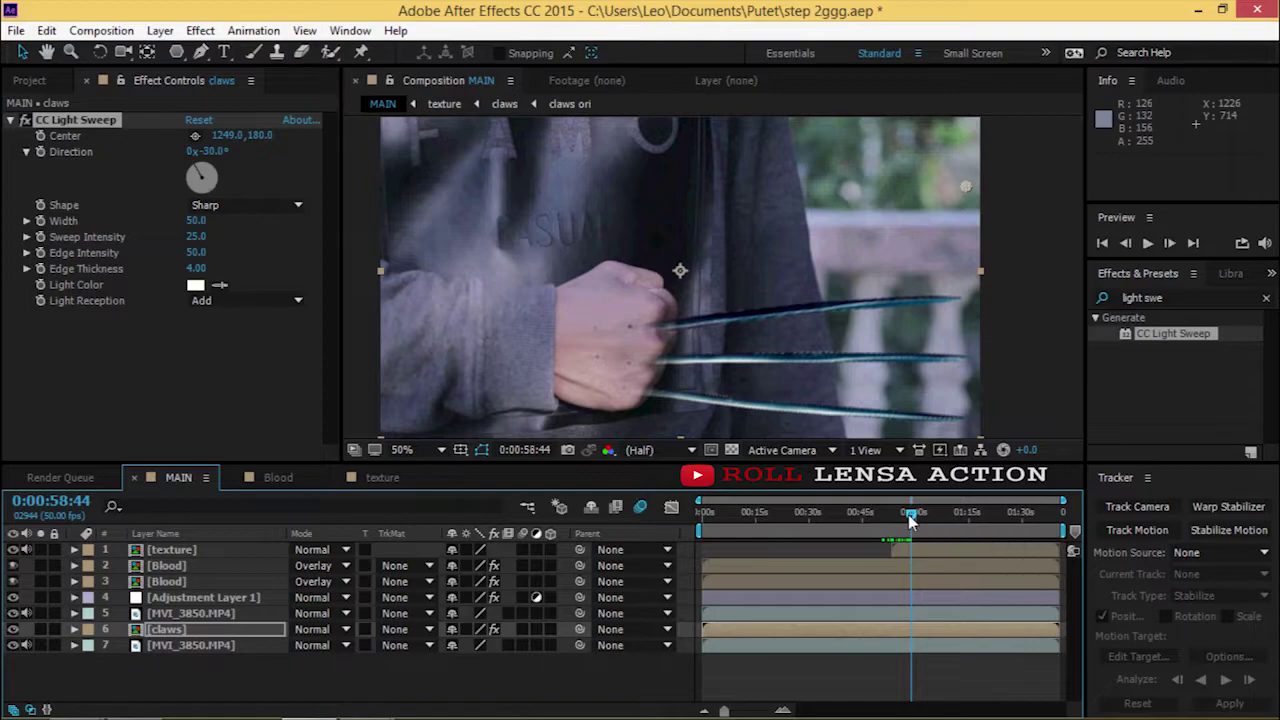
double_click(1171, 245)
left_click(916, 520)
left_click_drag(916, 520, 912, 520)
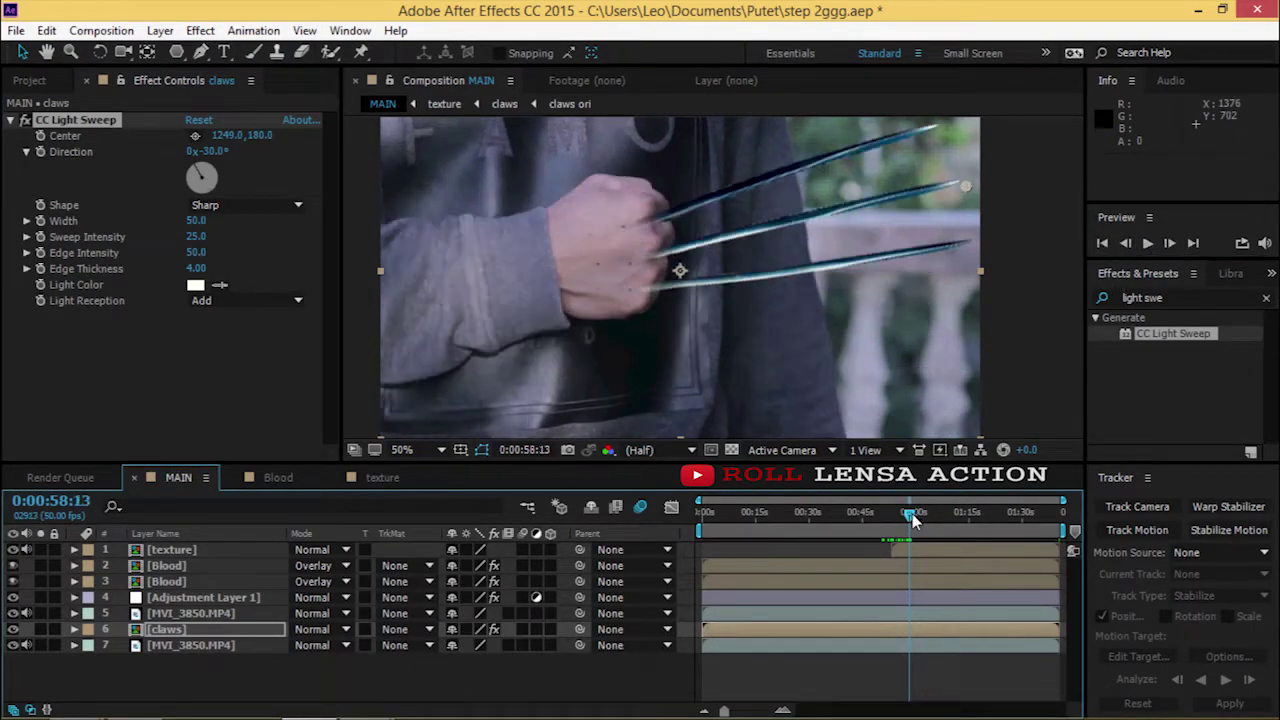
- Set the sweep Width to 78 and Edge Intensity to 39, and move its Center onto the claws
left_click(75, 630)
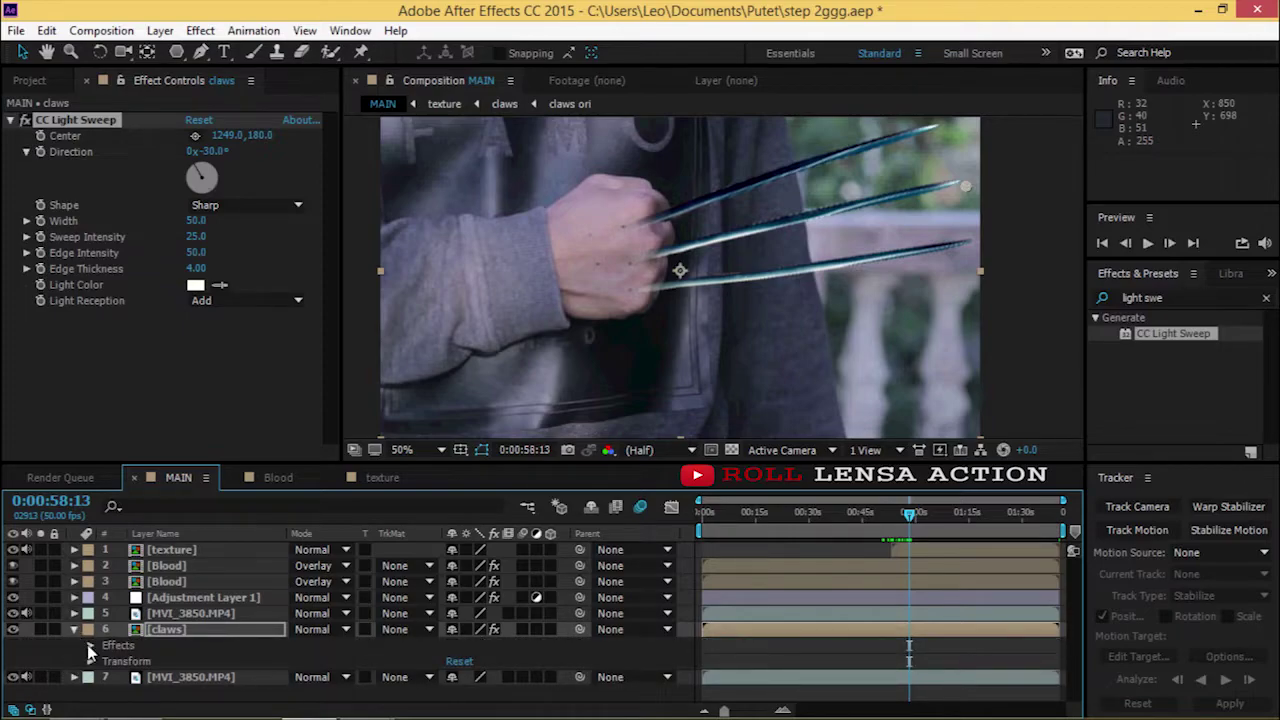
left_click(90, 645)
left_click(105, 661)
scroll(160, 597, "down", 3)
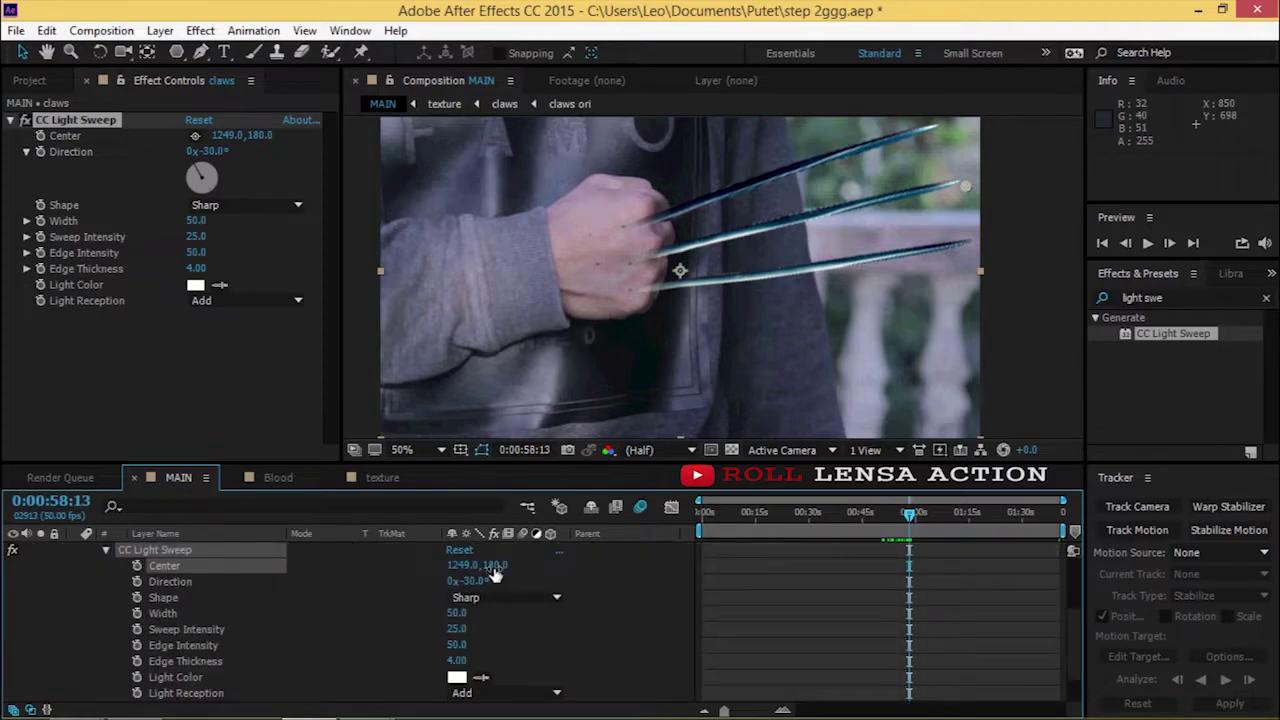
mouse_move(228, 135)
left_mouse_down()
mouse_move(30, 196)
mouse_move(132, 188)
left_mouse_up()
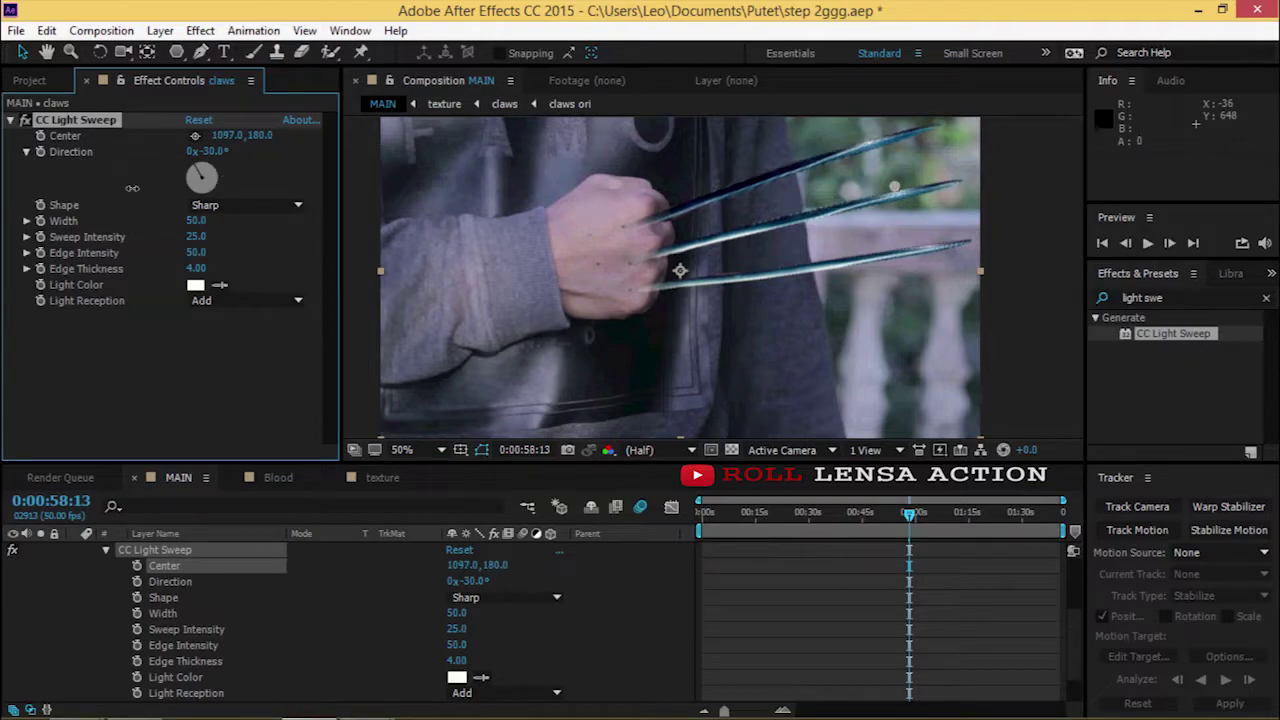
left_click_drag(196, 220, 201, 253)
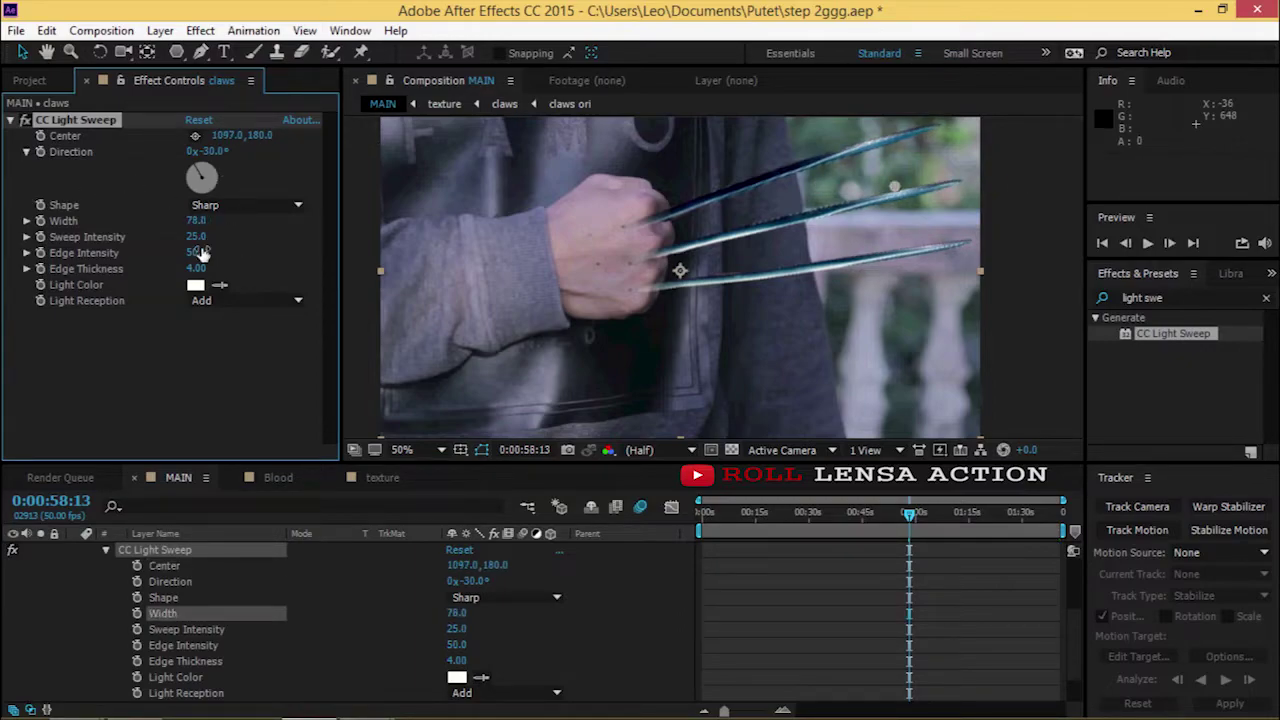
left_click_drag(201, 255, 194, 254)
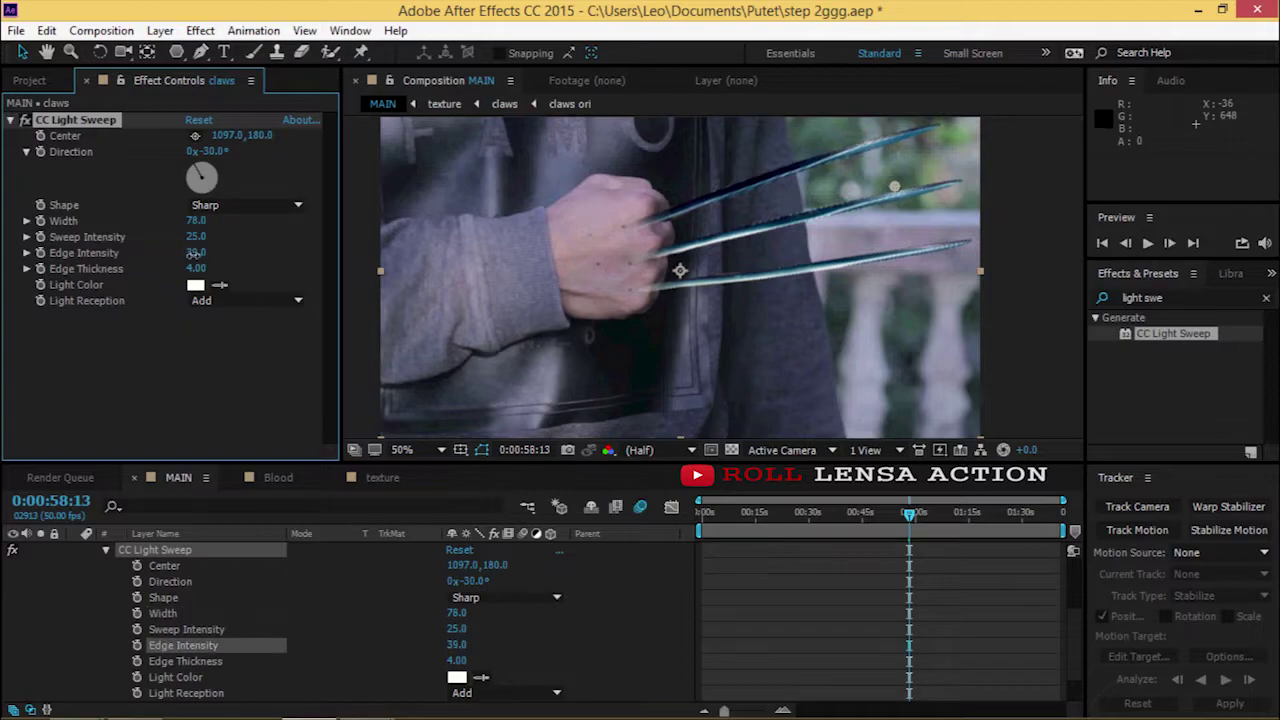
left_click(910, 515)
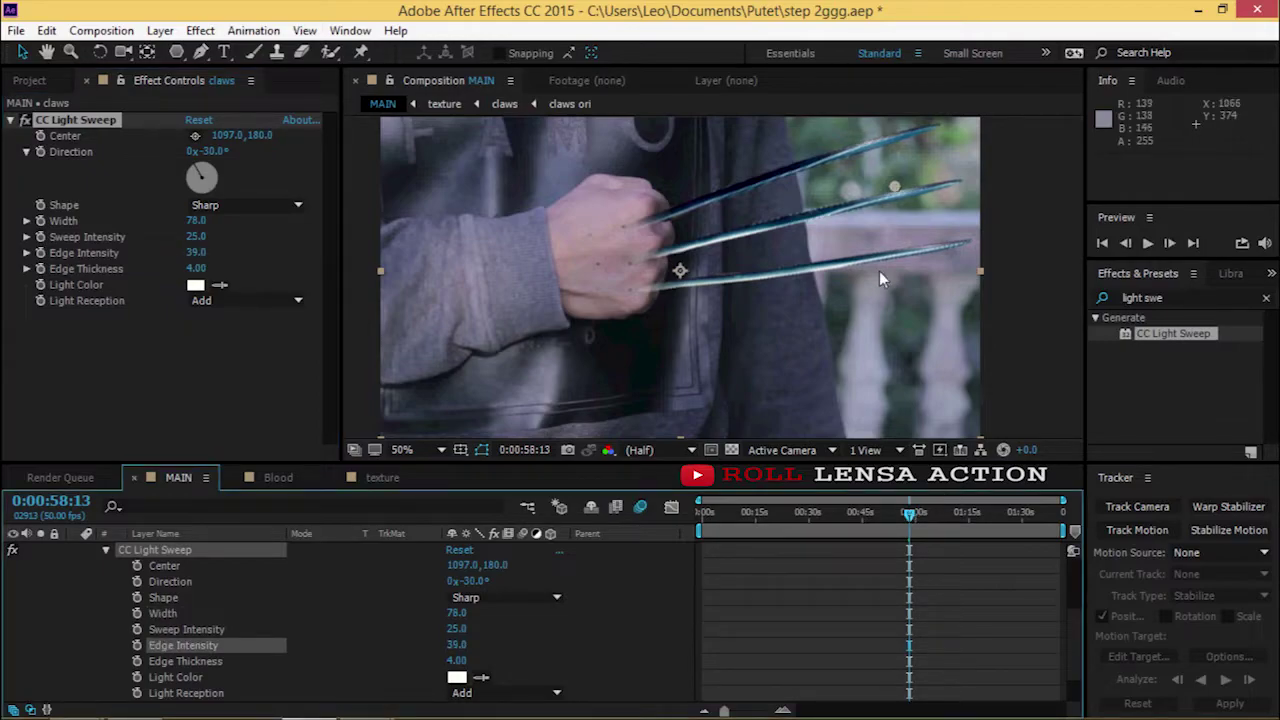
left_click_drag(895, 187, 739, 264)
- Keyframe the sweep Center from the claw base to past the tips, then preview it
left_click(137, 566)
left_click_drag(739, 268, 643, 288)
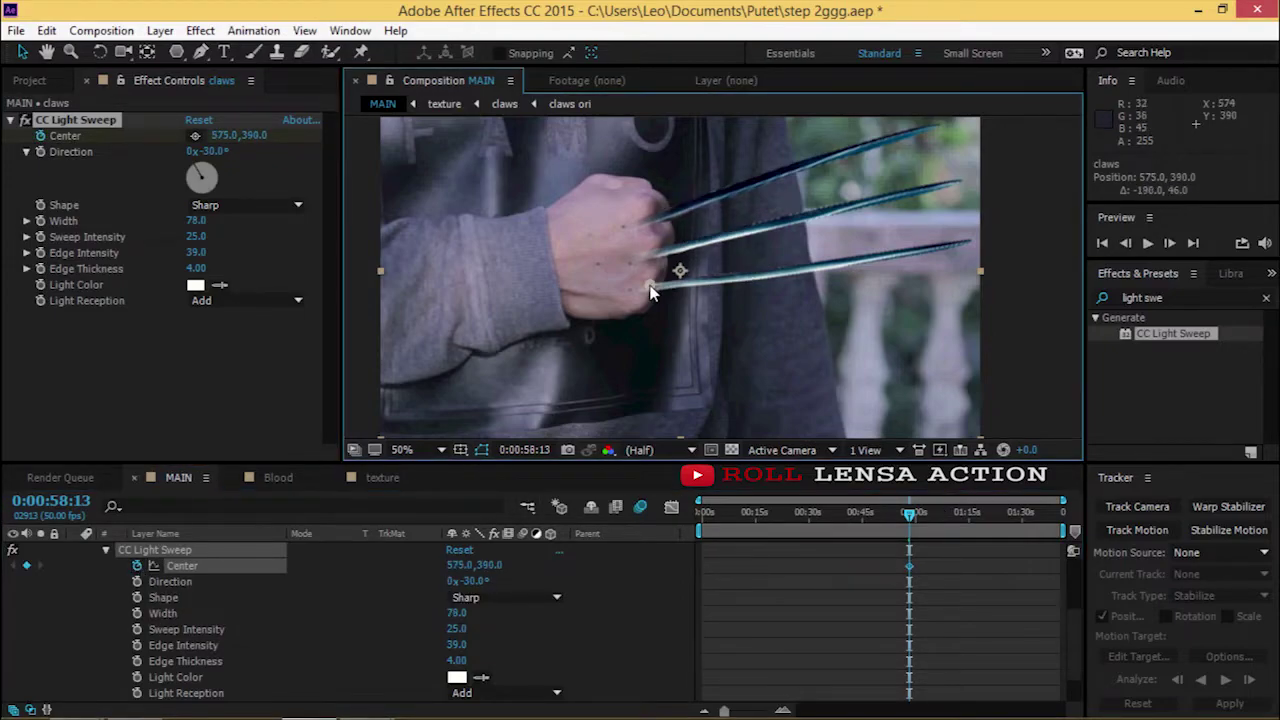
left_click_drag(910, 515, 904, 515)
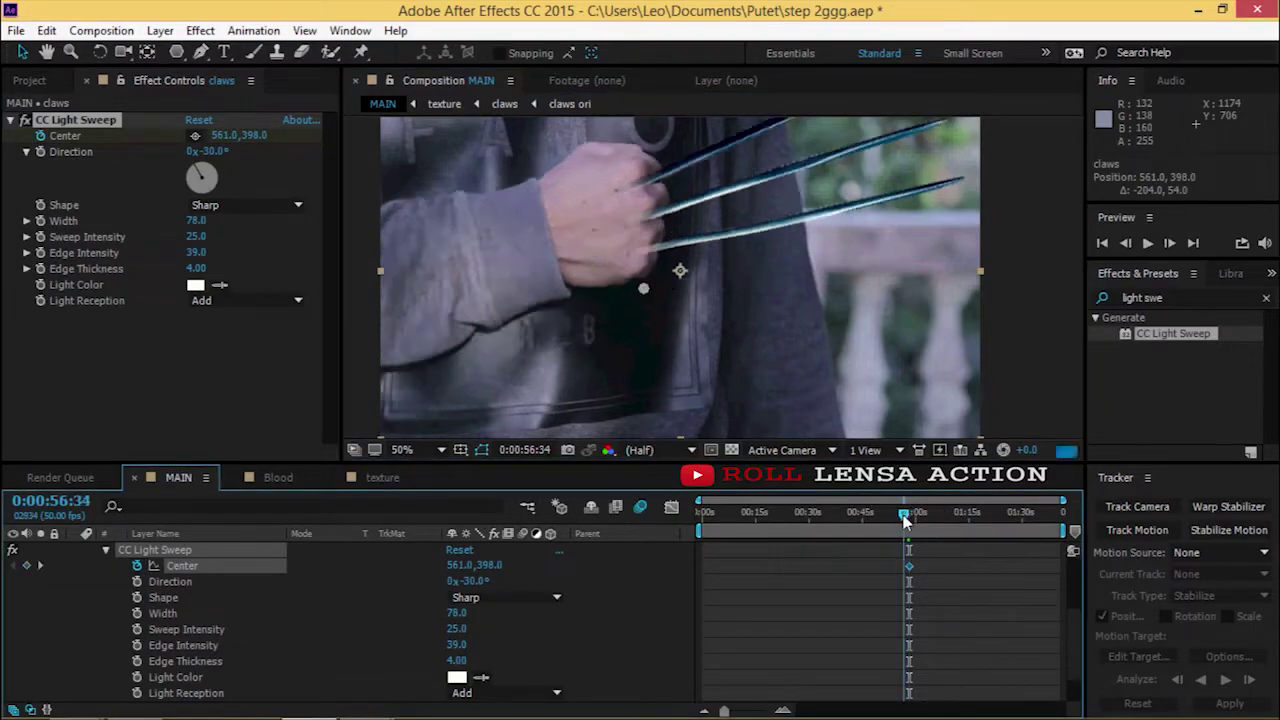
key("space")
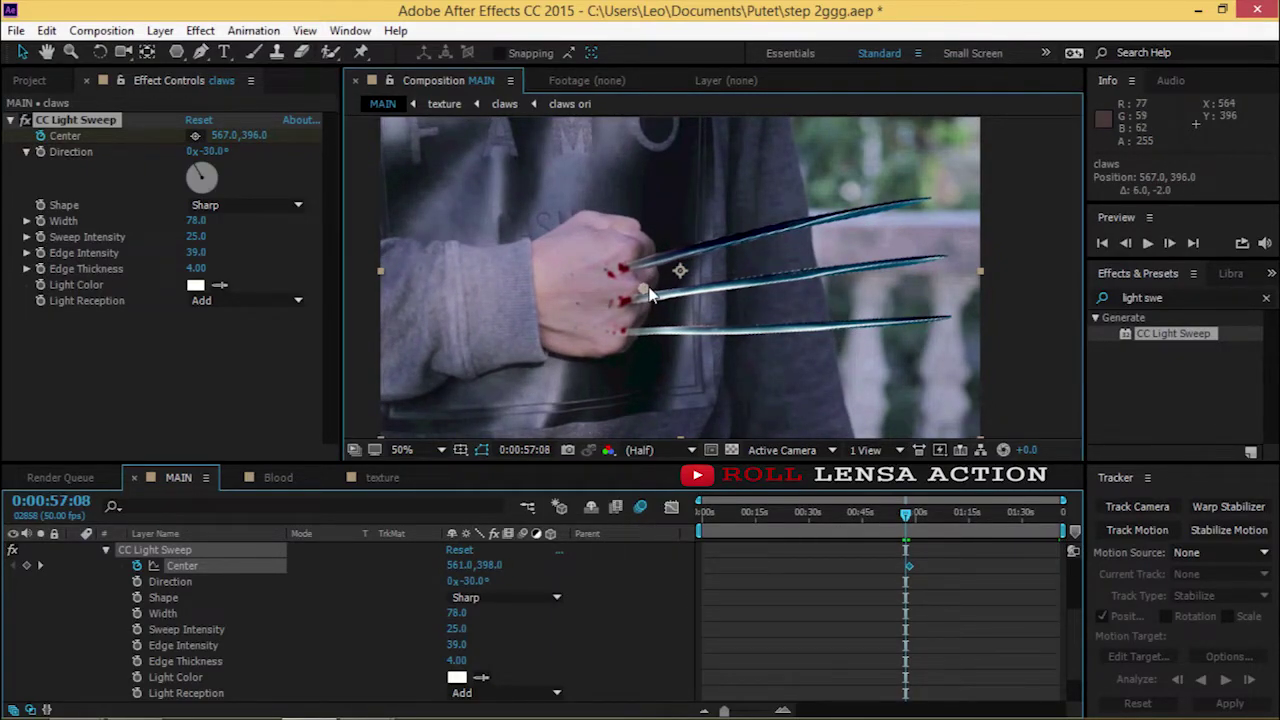
left_click_drag(643, 289, 1022, 275)
left_click(923, 513)
key("space")
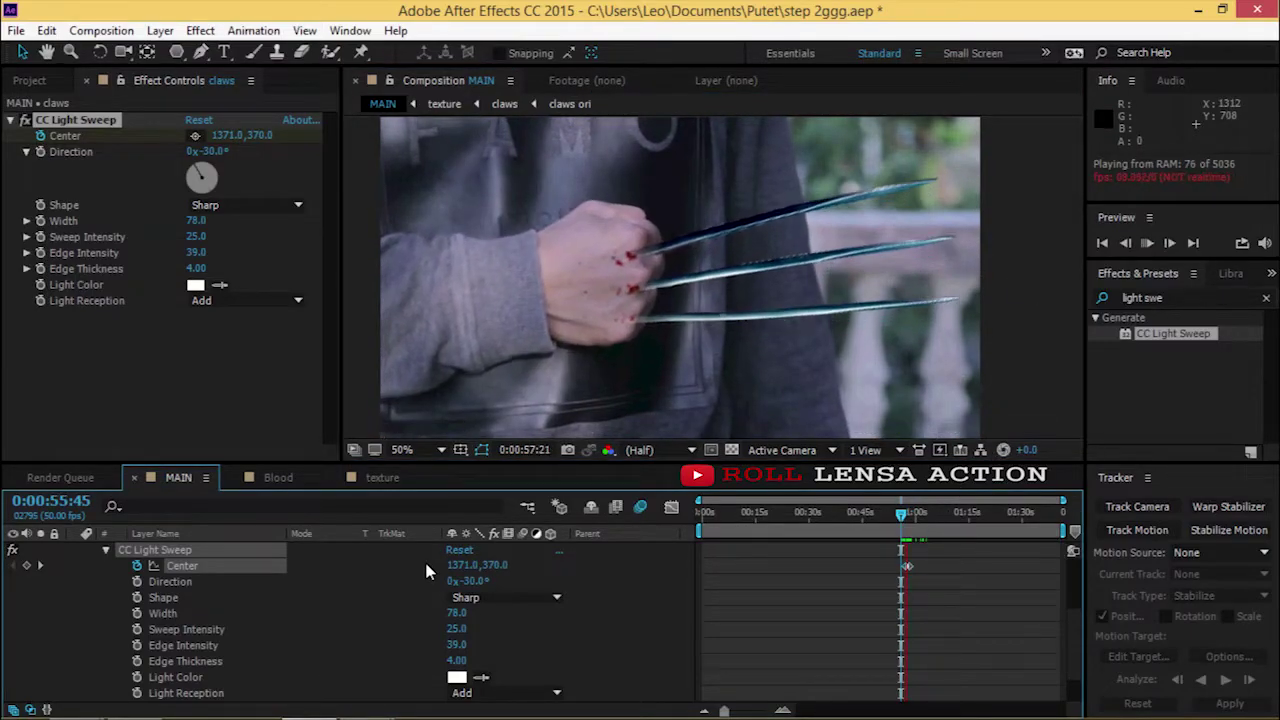
key("space")
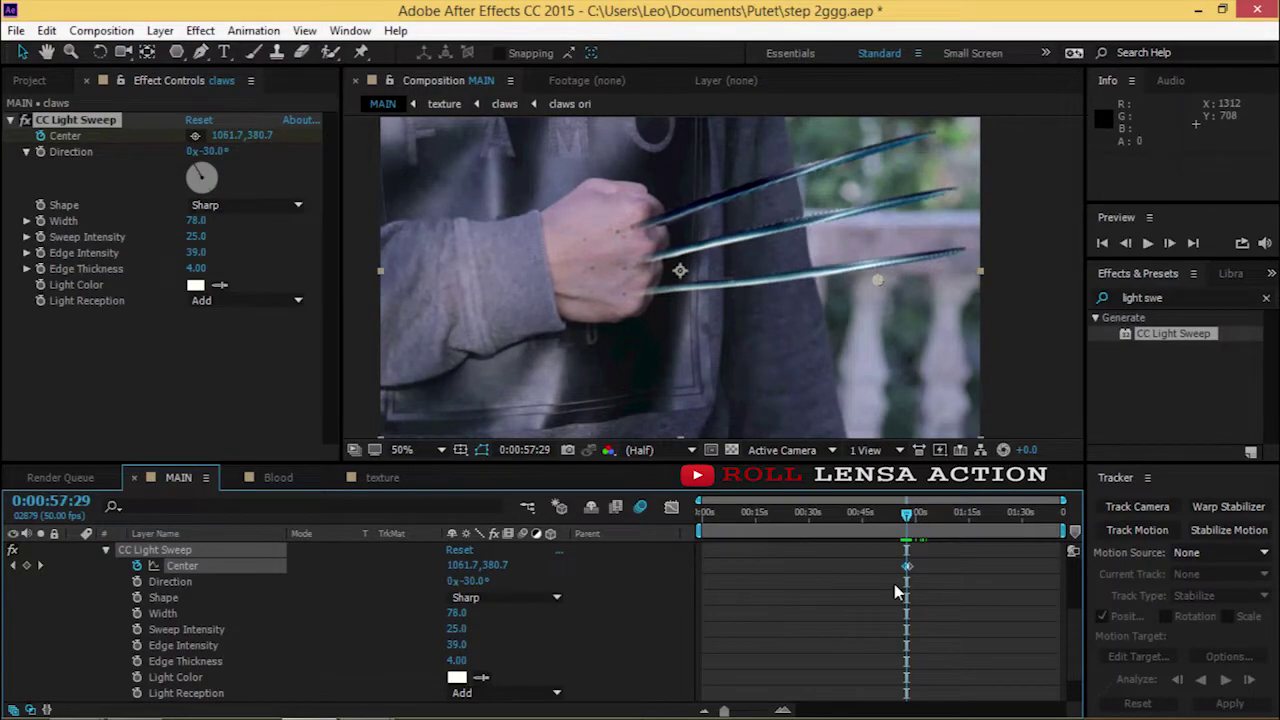
- Reveal the claws' keyframes and zoom the timeline in on them around 57 seconds
left_click(107, 552)
left_click(74, 629)
left_click(903, 516)
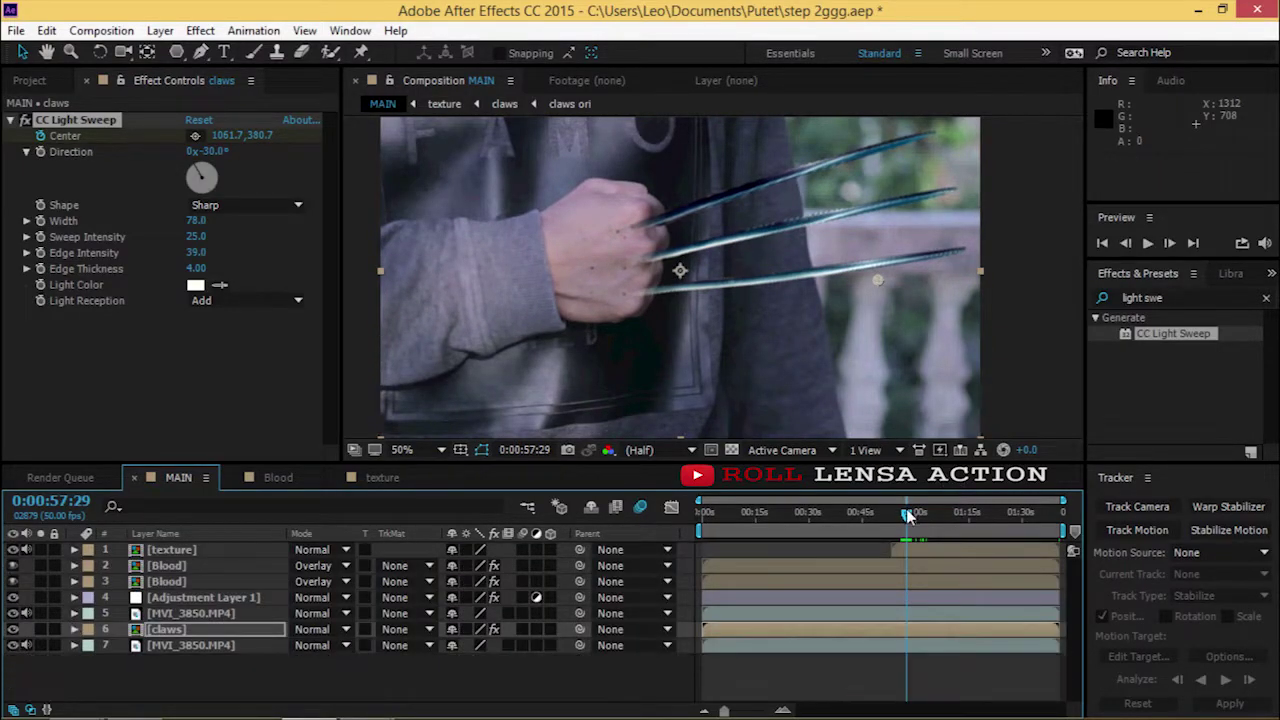
left_click_drag(903, 521, 906, 521)
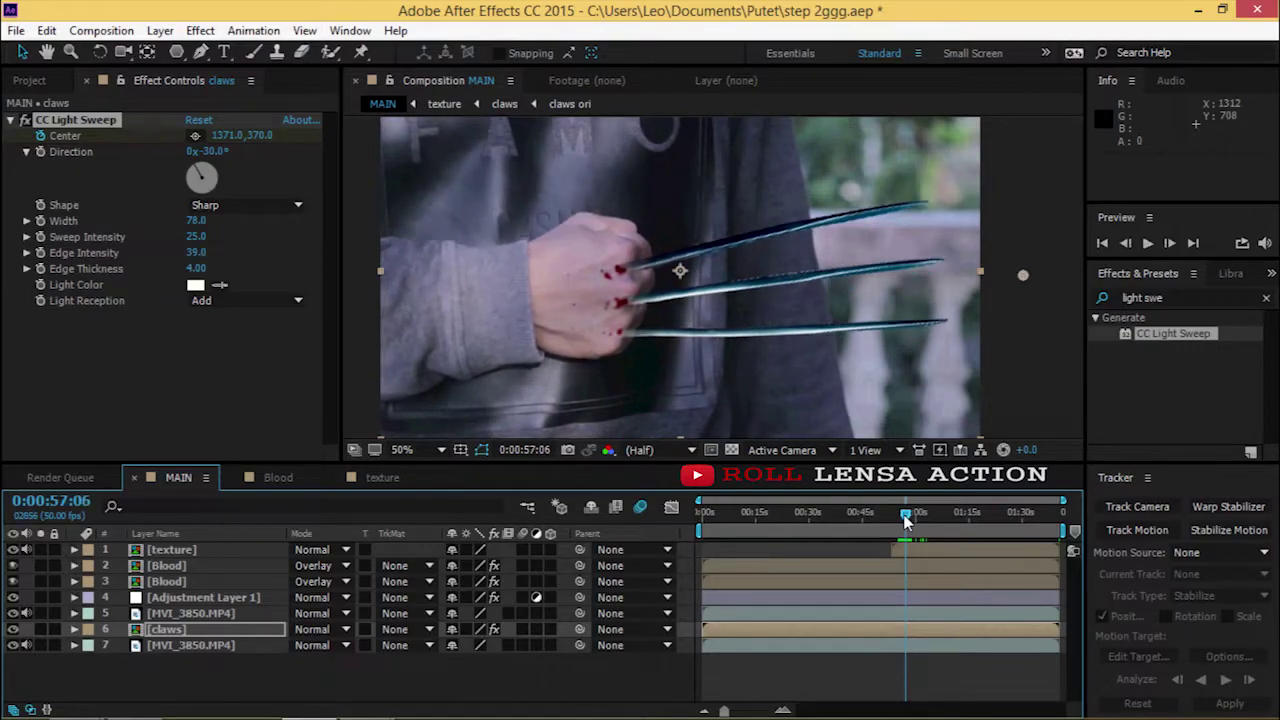
key("e")
left_click_drag(724, 711, 762, 711)
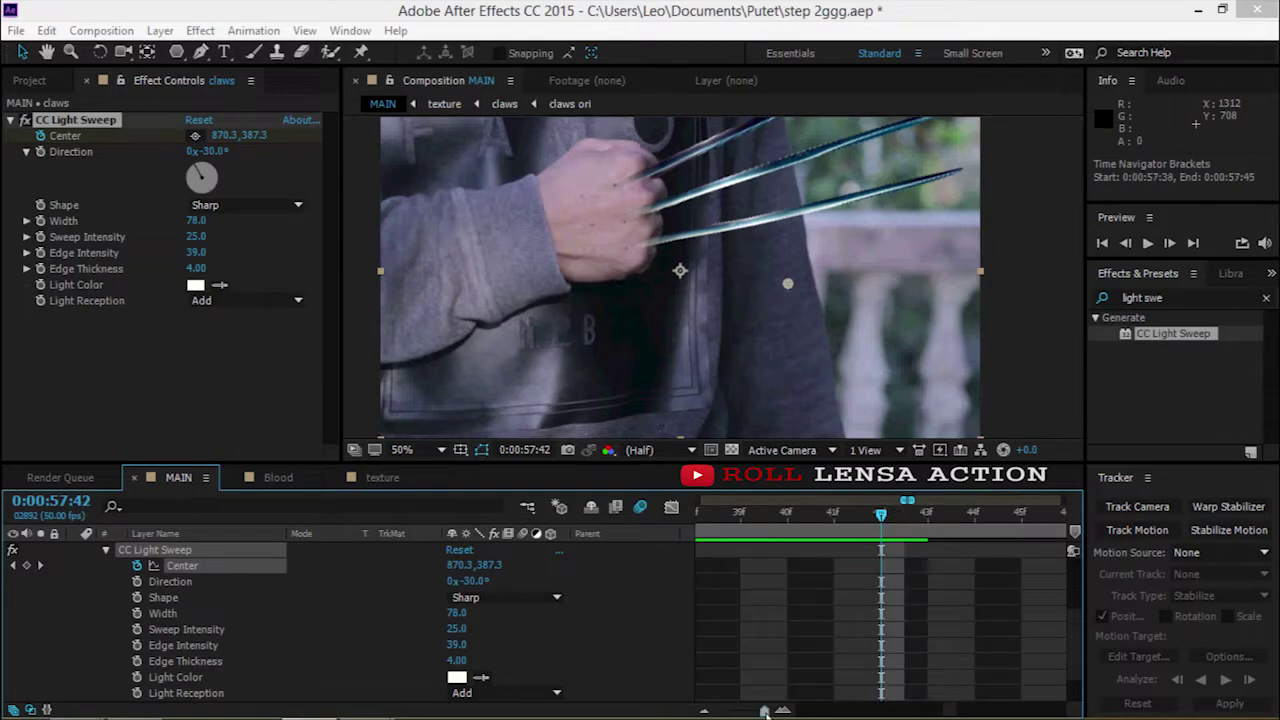
key("comma")
left_click(873, 535)
key("period")
left_click_drag(869, 522, 850, 558)
- Cut the earlier Center keyframe and paste it at 58:21 and at an earlier time
left_click(830, 566)
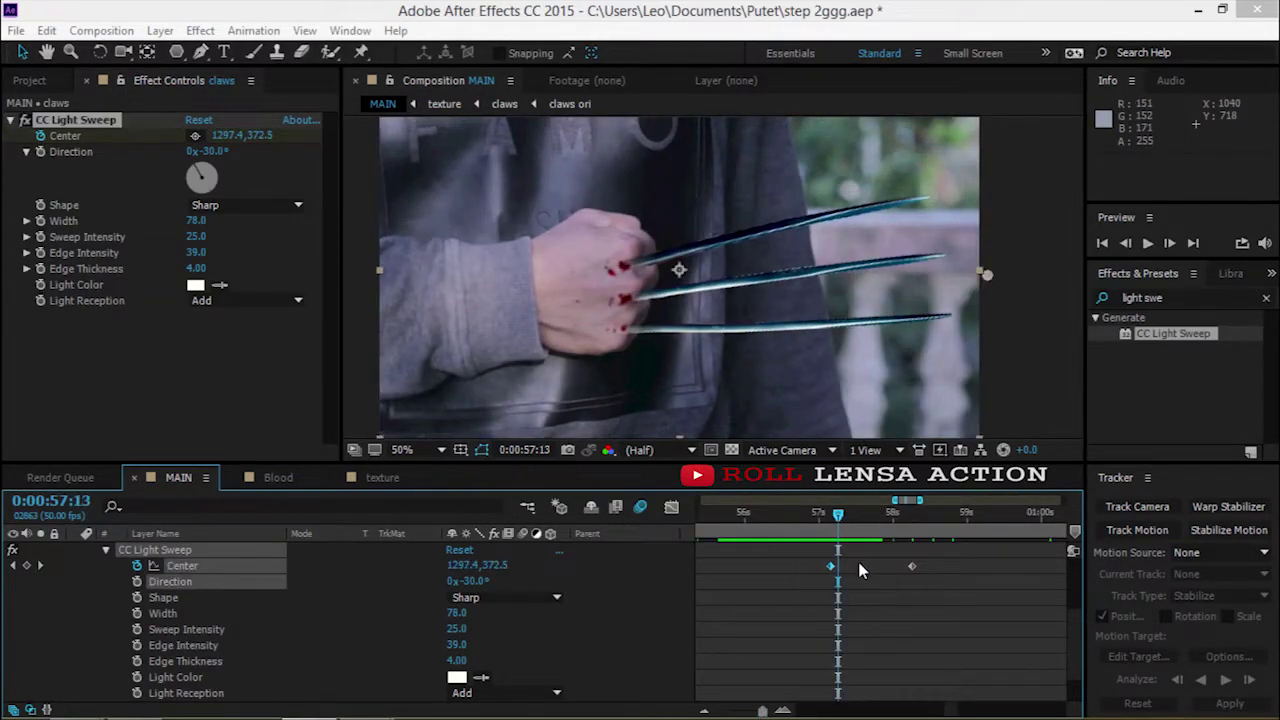
key("ctrl+x")
left_click(914, 536)
left_click_drag(914, 536, 924, 541)
key("ctrl+v")
mouse_move(863, 542)
left_mouse_down()
mouse_move(903, 542)
mouse_move(843, 542)
mouse_move(922, 556)
left_mouse_up()
key("ctrl+v")
key("comma")
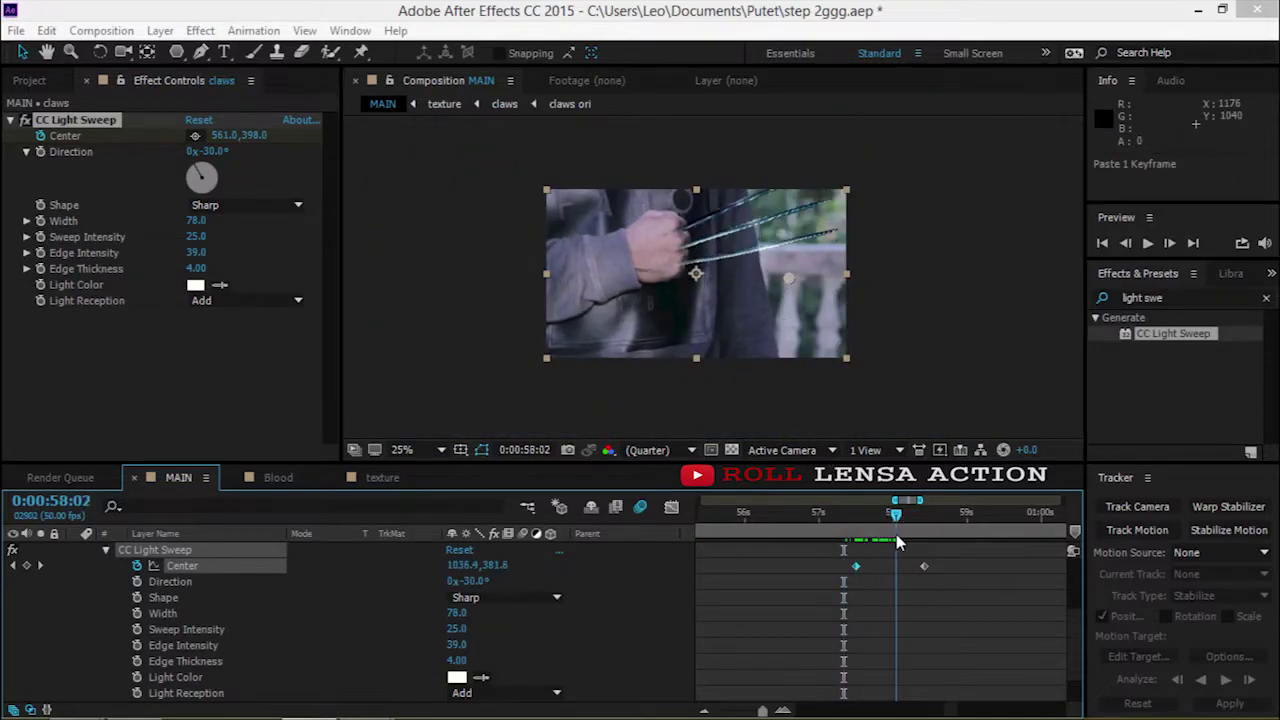
left_click(105, 550)
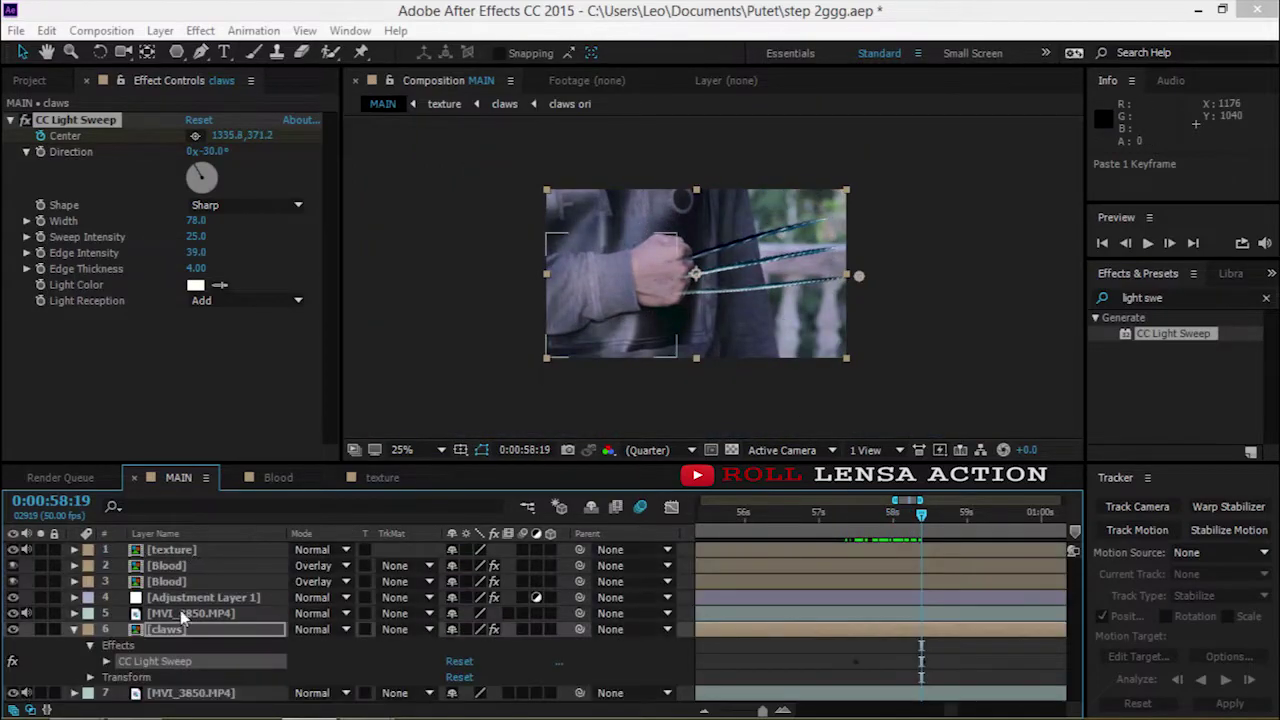
- Collapse the claws layer and zoom the viewer in on the MVI_3850.MP4 hand layer
key("e")
left_click(868, 279)
key("period")
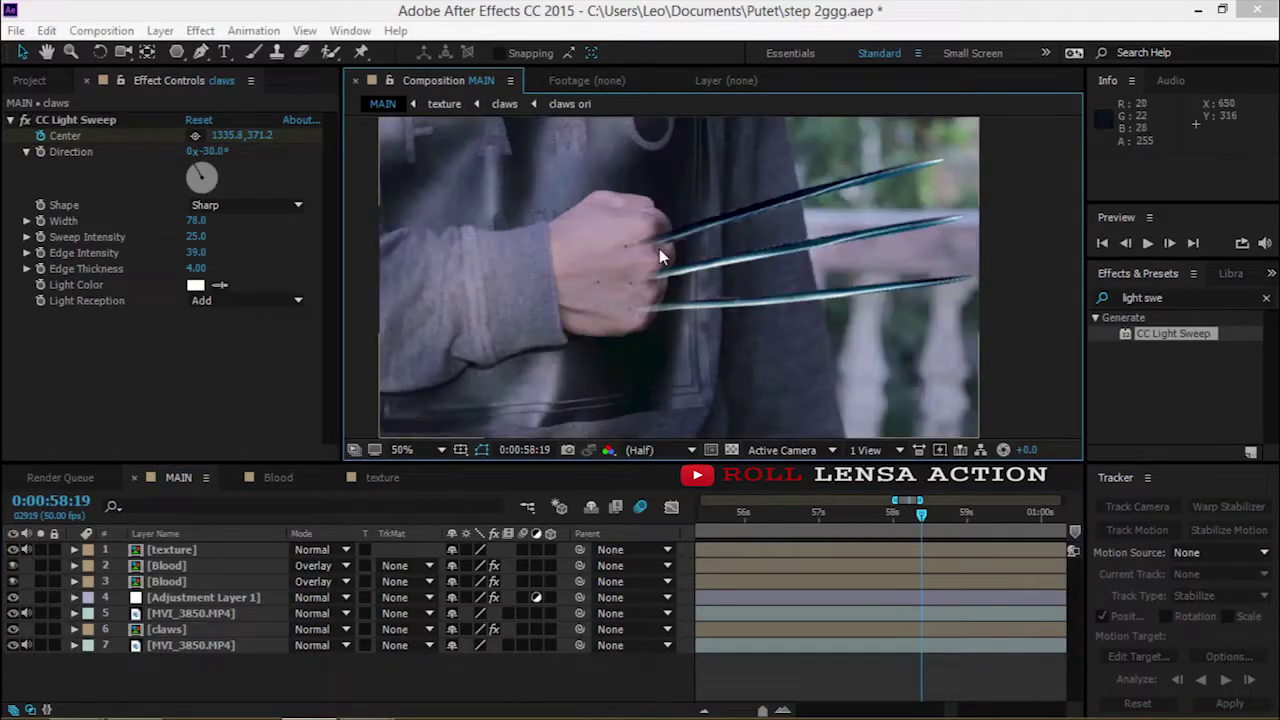
key("period")
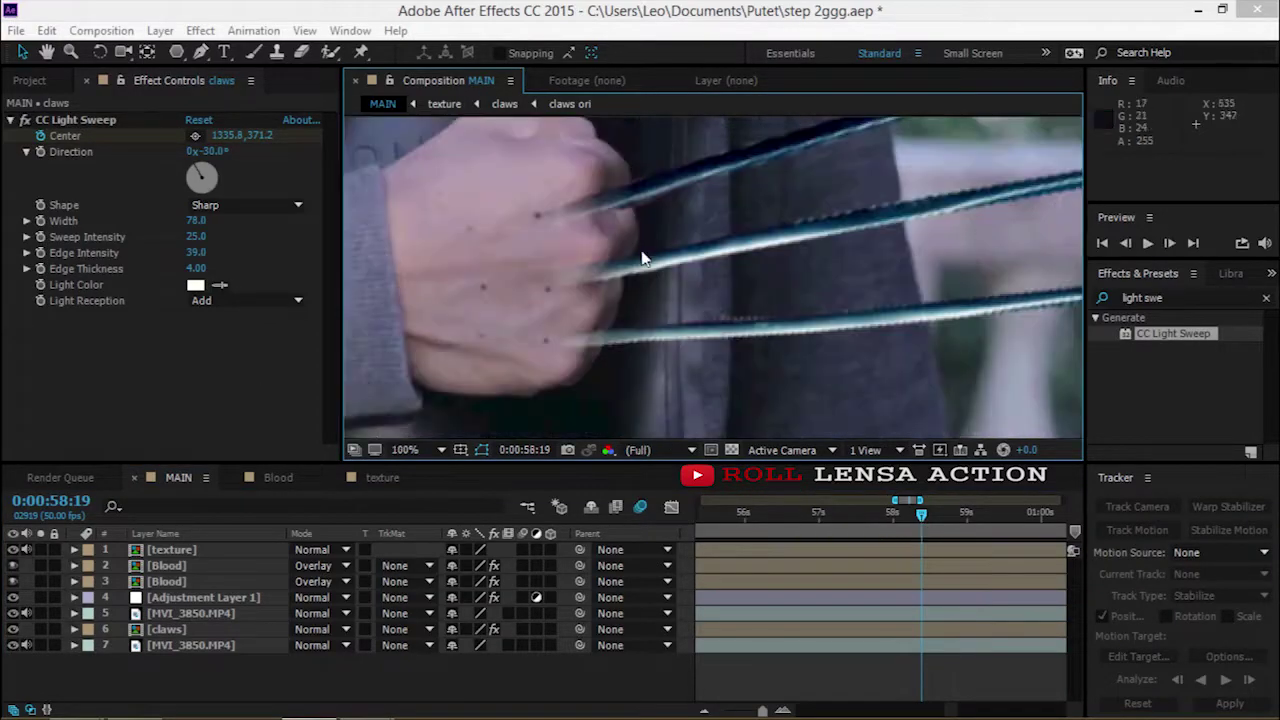
left_click(483, 330)
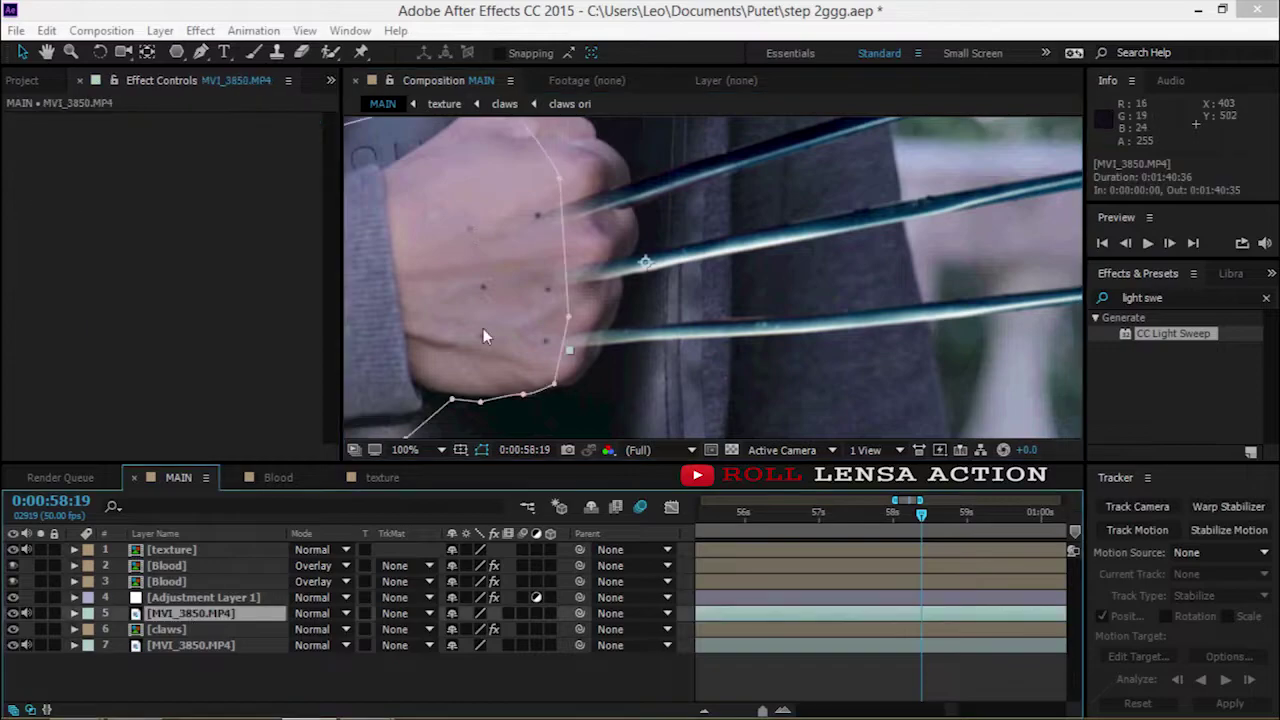
scroll(620, 290, "down", 1)
key("period")
- Go back to 56:44 and draw a small ellipse mask on the back of the hand
left_click(178, 54)
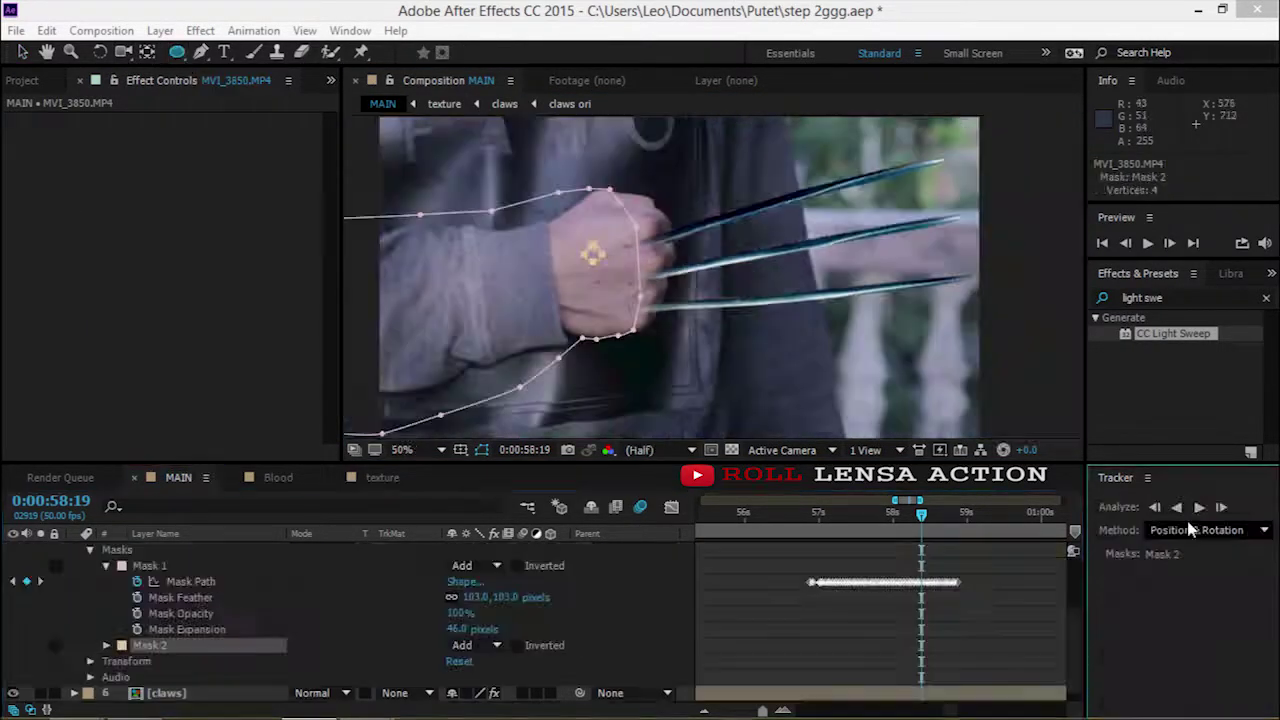
key("ctrl+z")
scroll(607, 325, "down", 1)
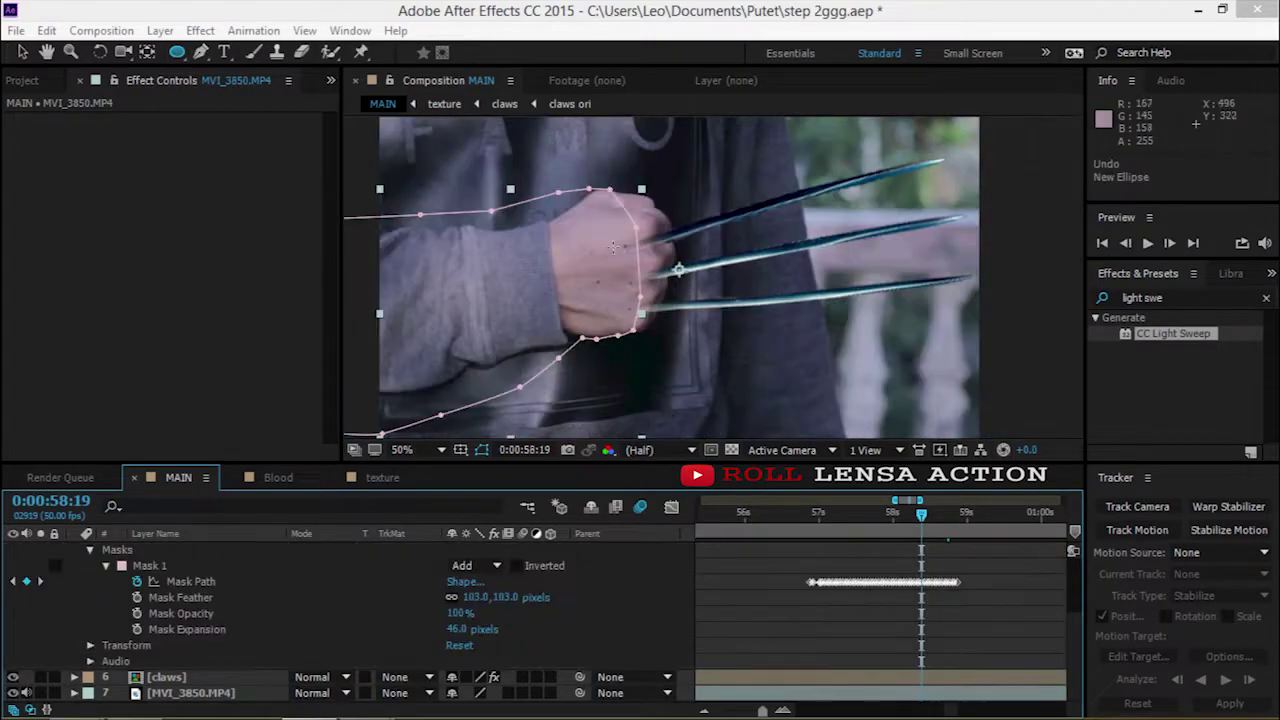
left_click_drag(920, 518, 808, 591)
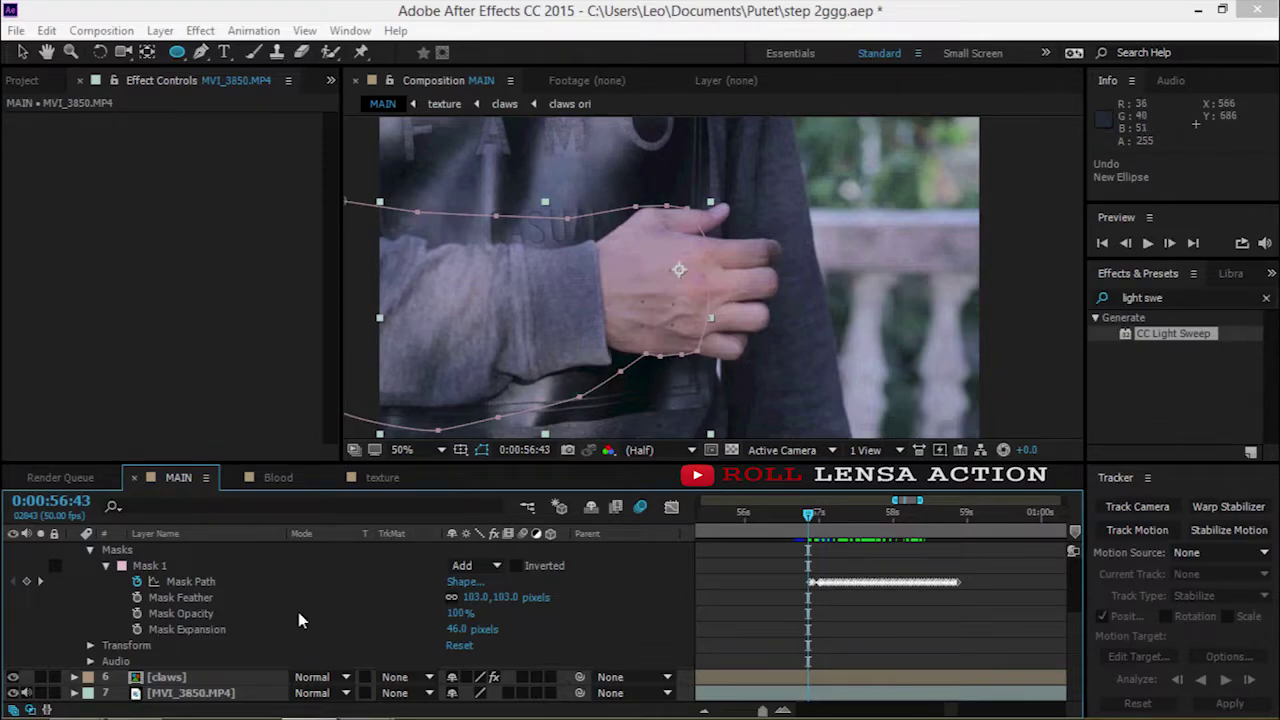
scroll(228, 595, "up", 2)
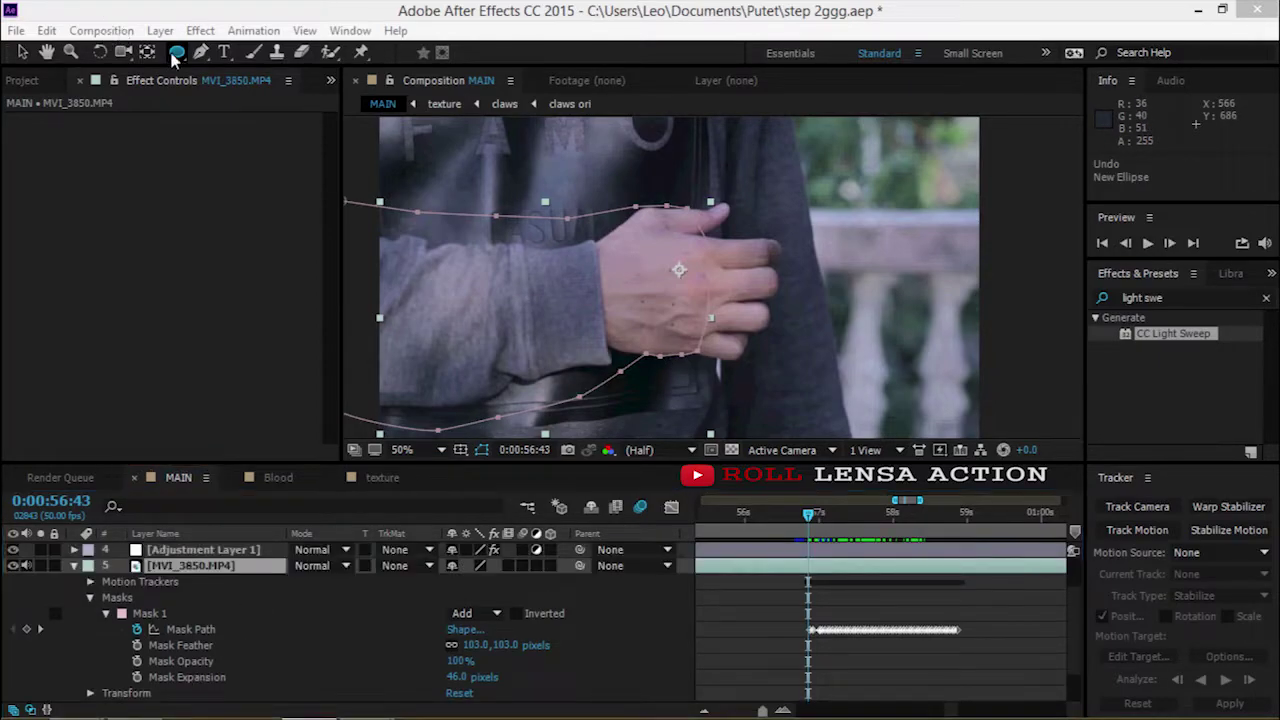
left_click_drag(628, 262, 652, 285)
scroll(653, 288, "up", 2)
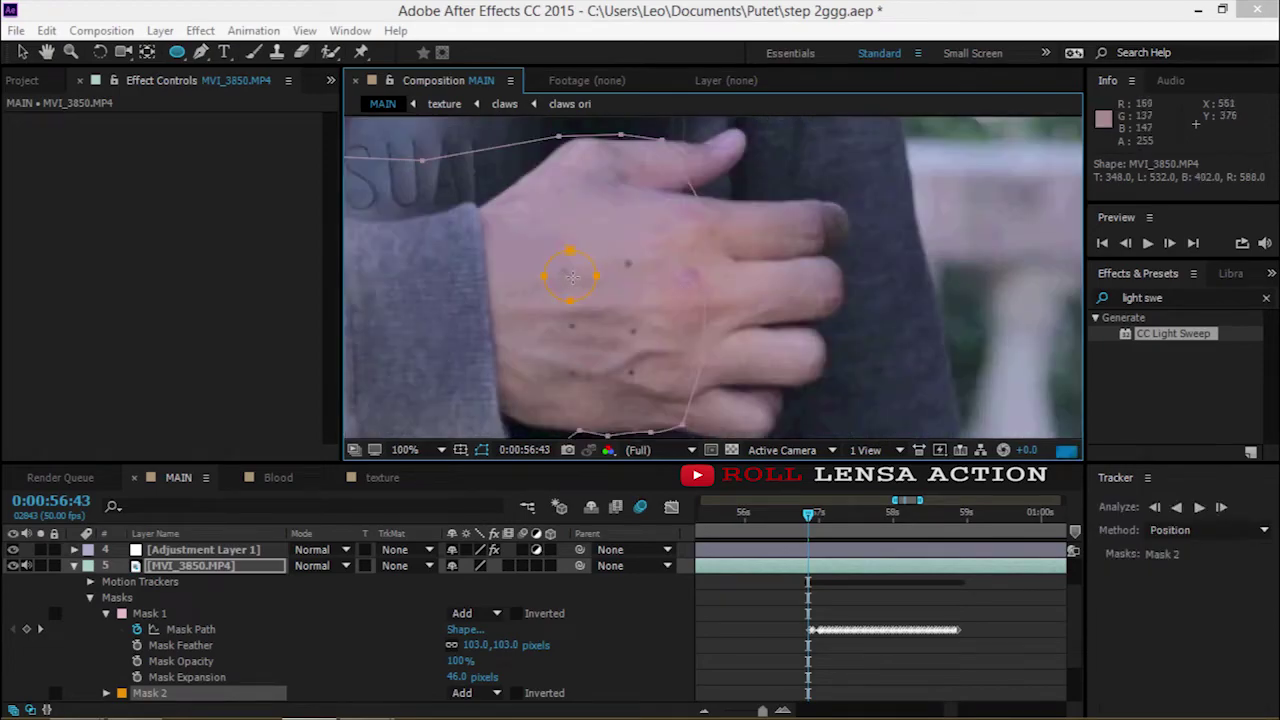
scroll(709, 311, "down", 2)
- Track the new mask forward by Position until 0:00:58:37
left_click(150, 693)
left_click(1110, 530)
left_click(1190, 530)
left_click(1195, 551)
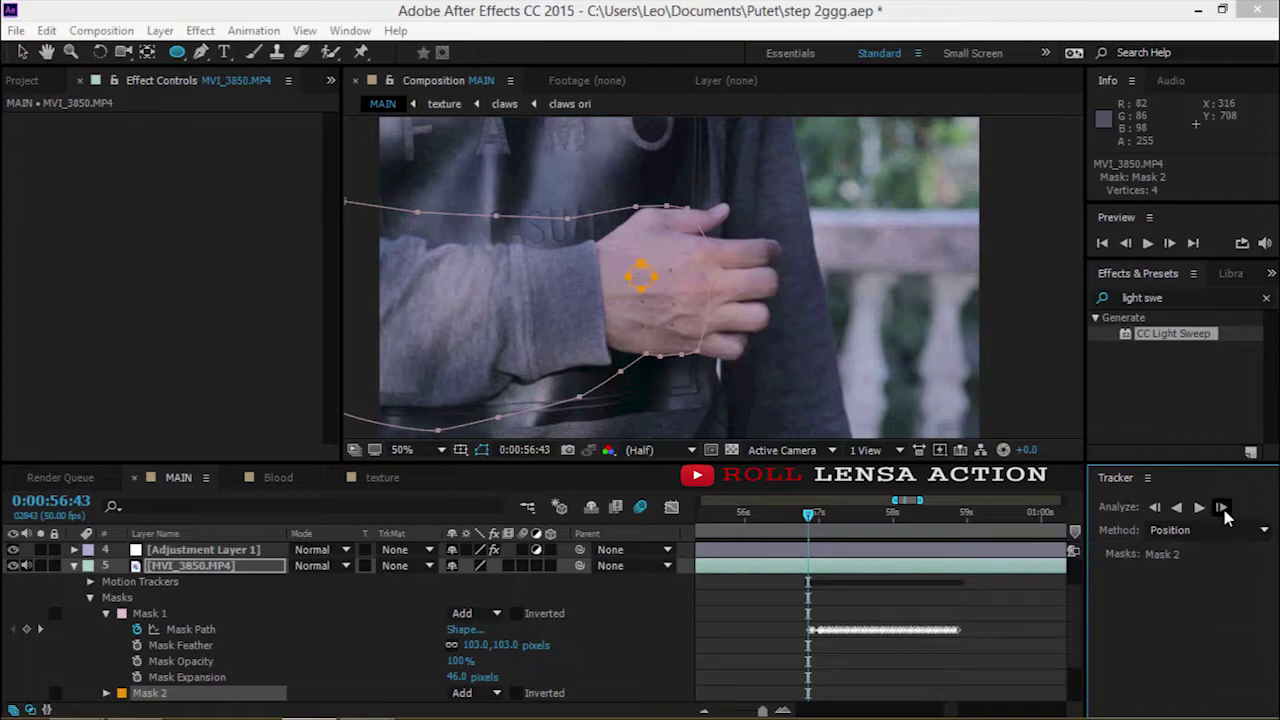
left_click(1200, 508)
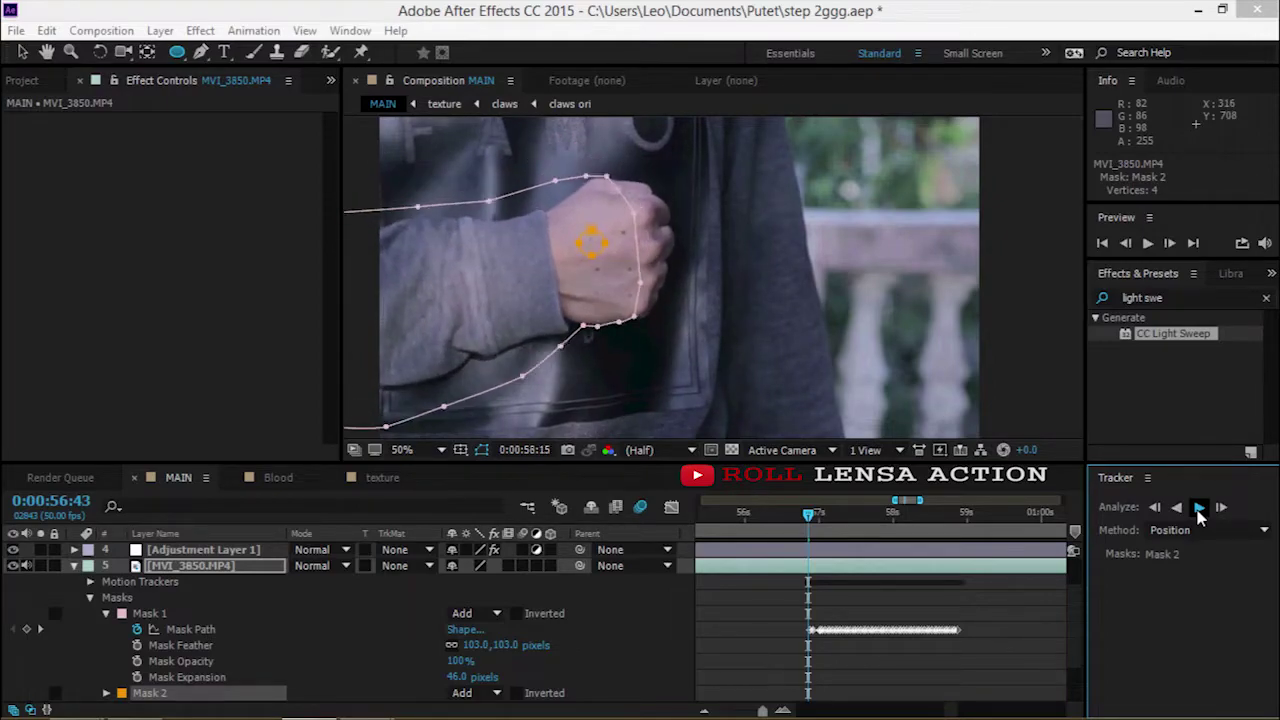
left_click(1199, 510)
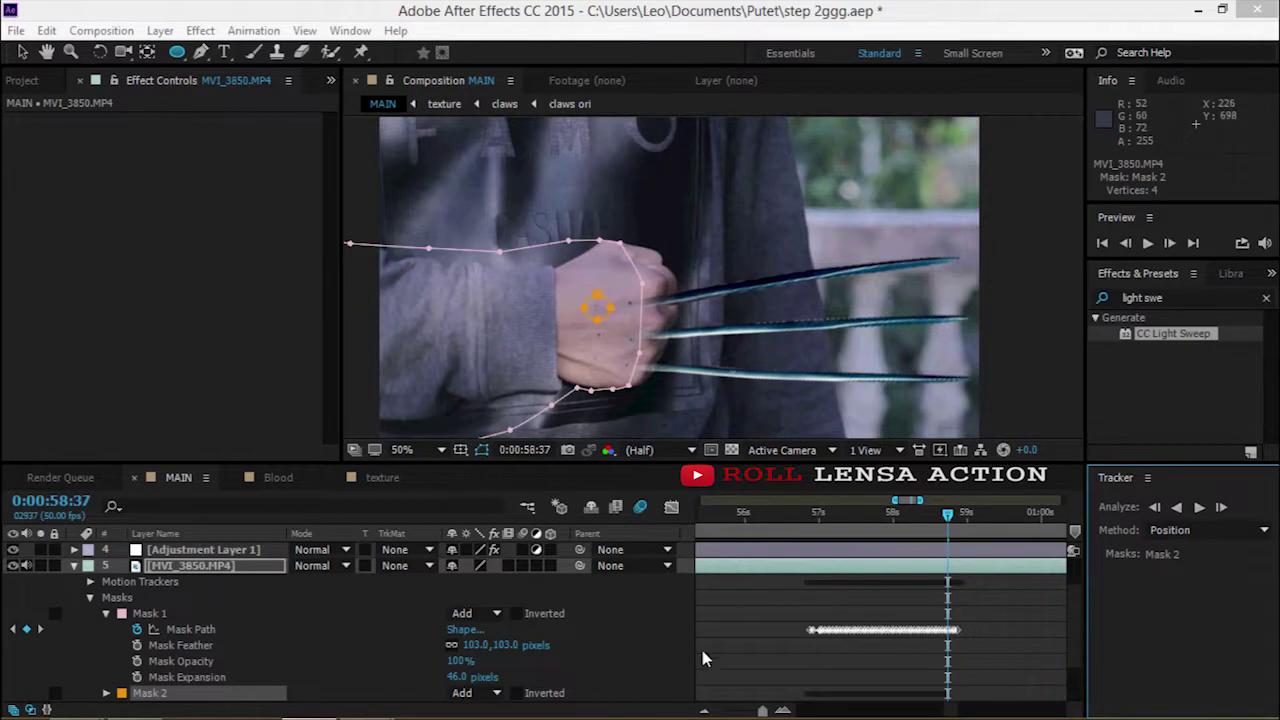
scroll(350, 657, "down", 3)
- Apply Fast Blur to the MVI_3850.MP4 hand footage with Blurriness 19
left_click(200, 30)
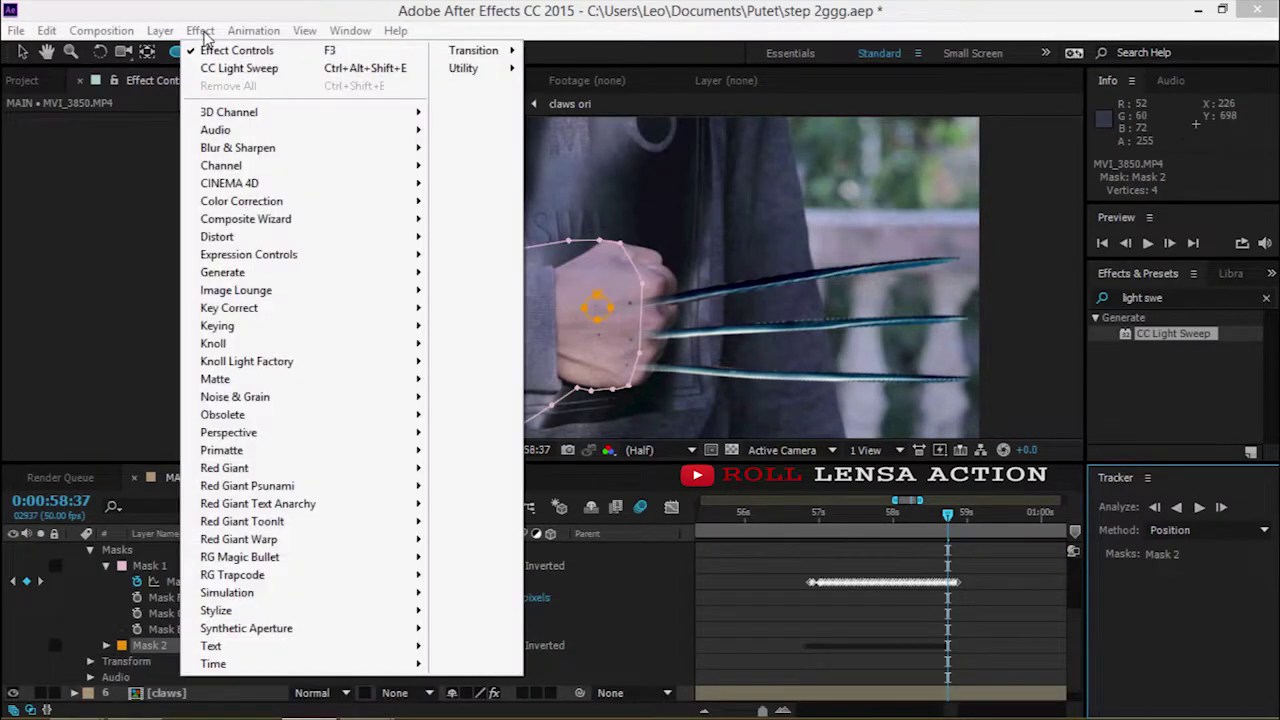
mouse_move(391, 152)
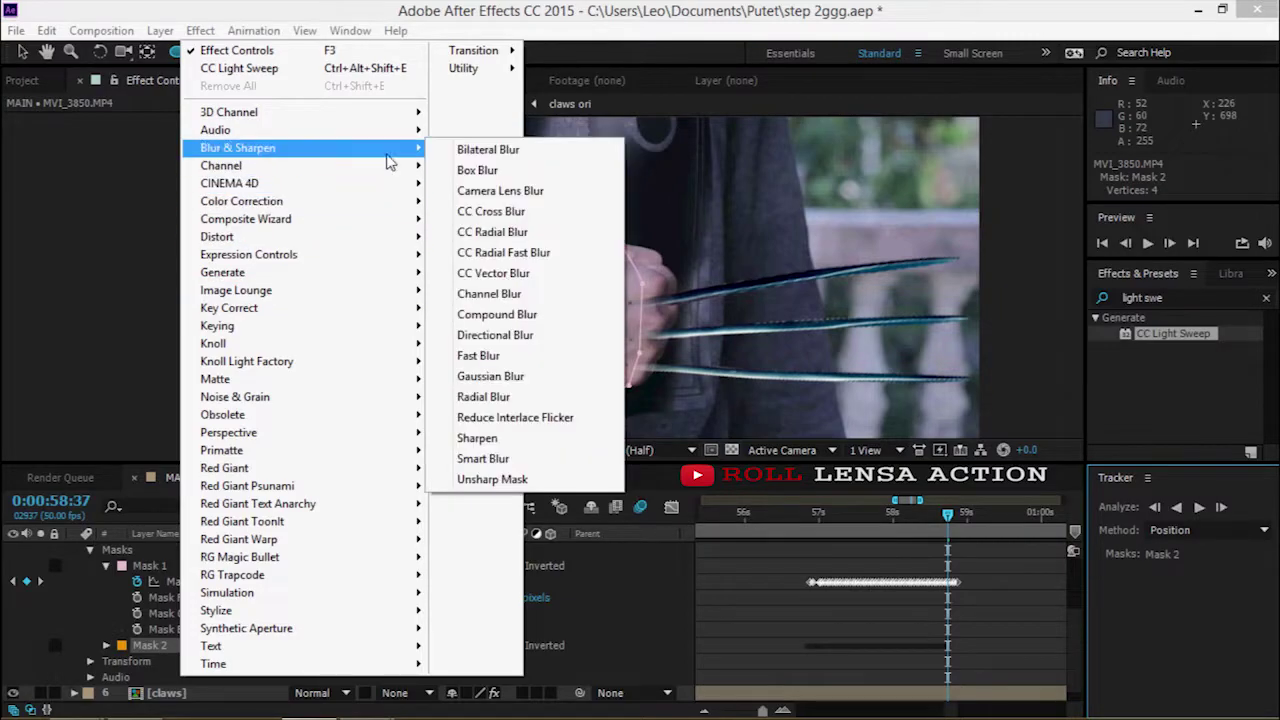
left_click(486, 358)
left_click_drag(195, 134, 206, 134)
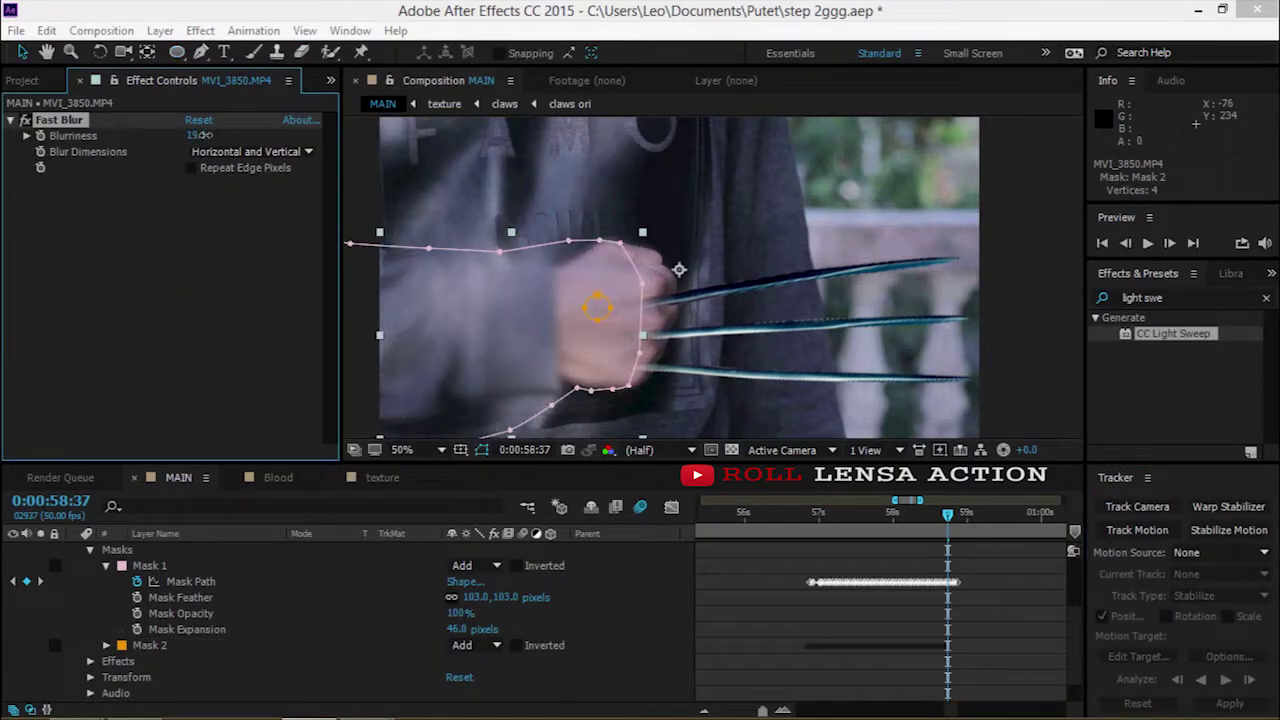
- Limit the Fast Blur to Mask 2 via a Compositing Options mask reference, then inspect the blurred knuckle
scroll(165, 610, "down", 2)
left_click(118, 632)
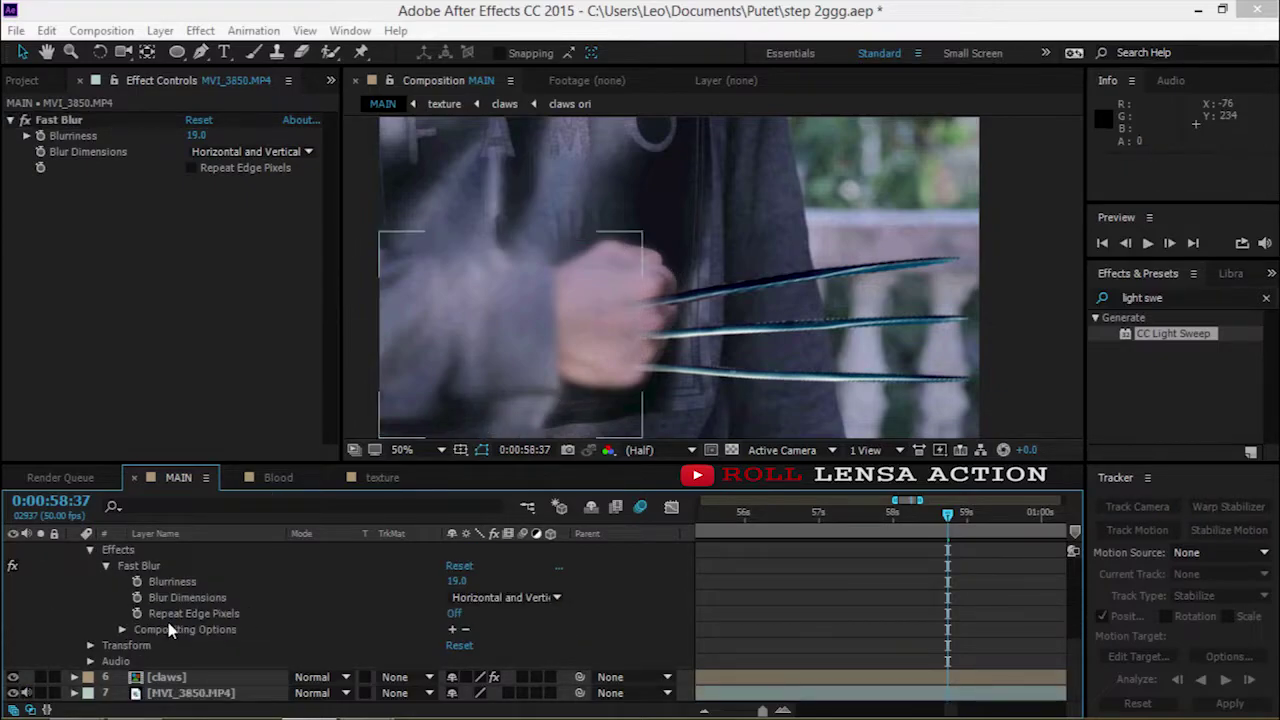
left_click(452, 629)
left_click(500, 645)
left_click(500, 623)
left_click(777, 256)
scroll(620, 325, "up", 4)
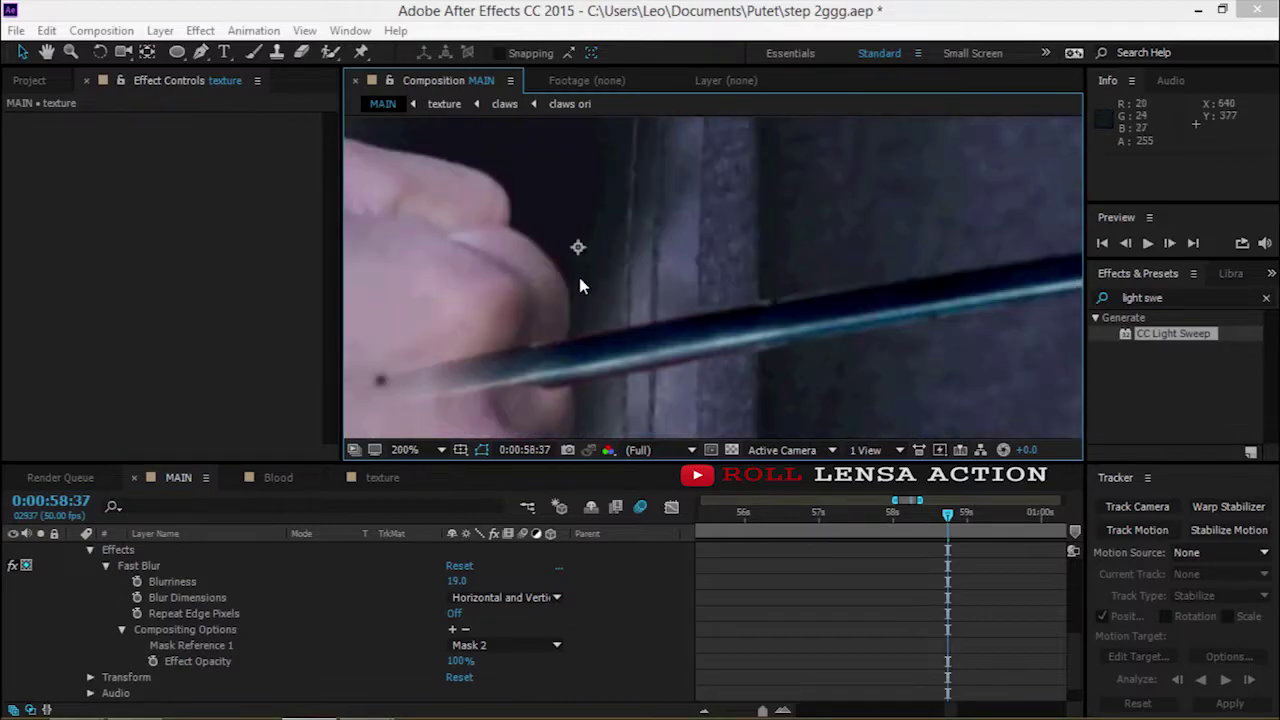
scroll(637, 287, "down", 4)
scroll(706, 253, "up", 1)
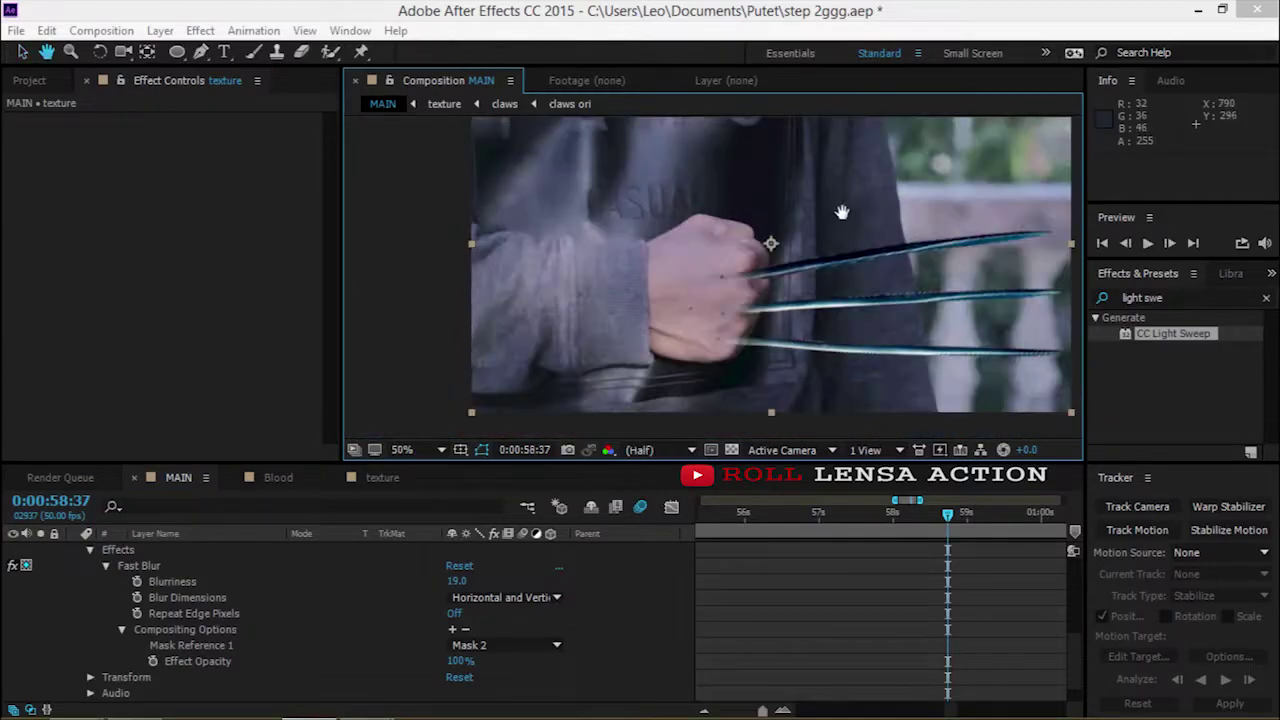
left_click(171, 480)
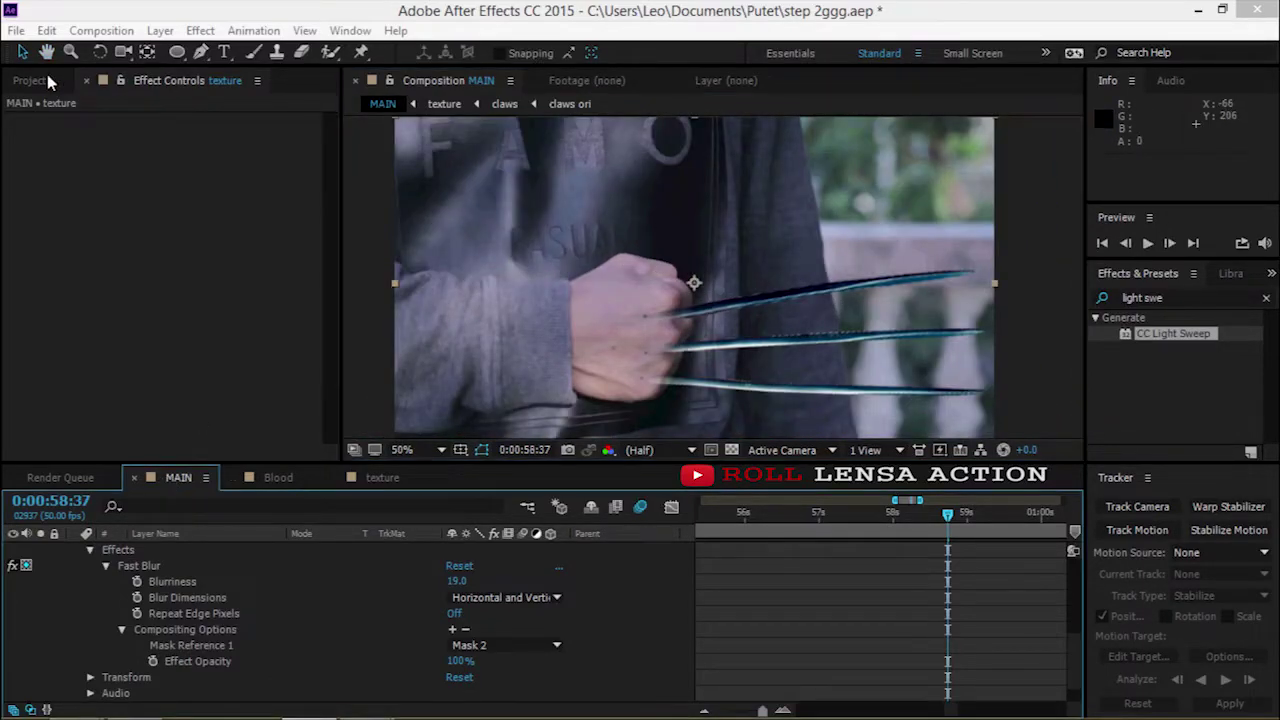
- Zoom the timeline to full duration, collapse all seven layers, and RAM-preview the MAIN comp
key("ctrl+0")
left_click_drag(763, 711, 710, 712)
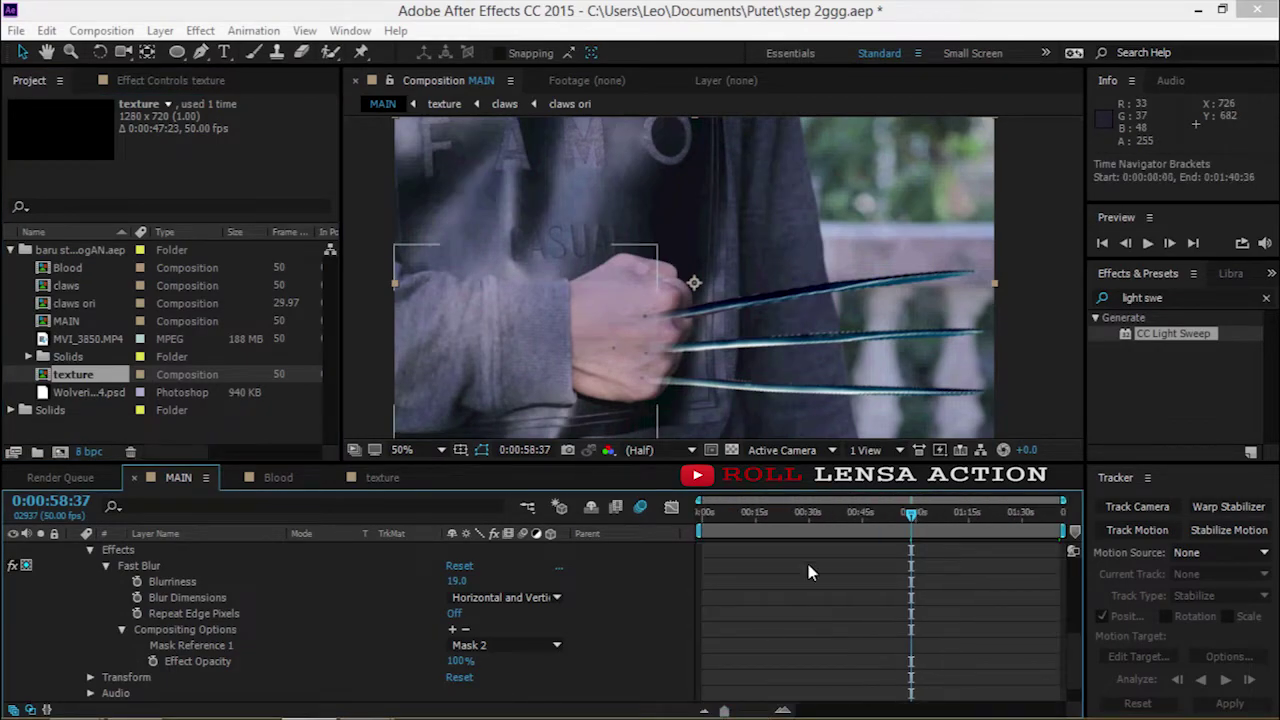
scroll(88, 558, "up", 5)
left_click(74, 549)
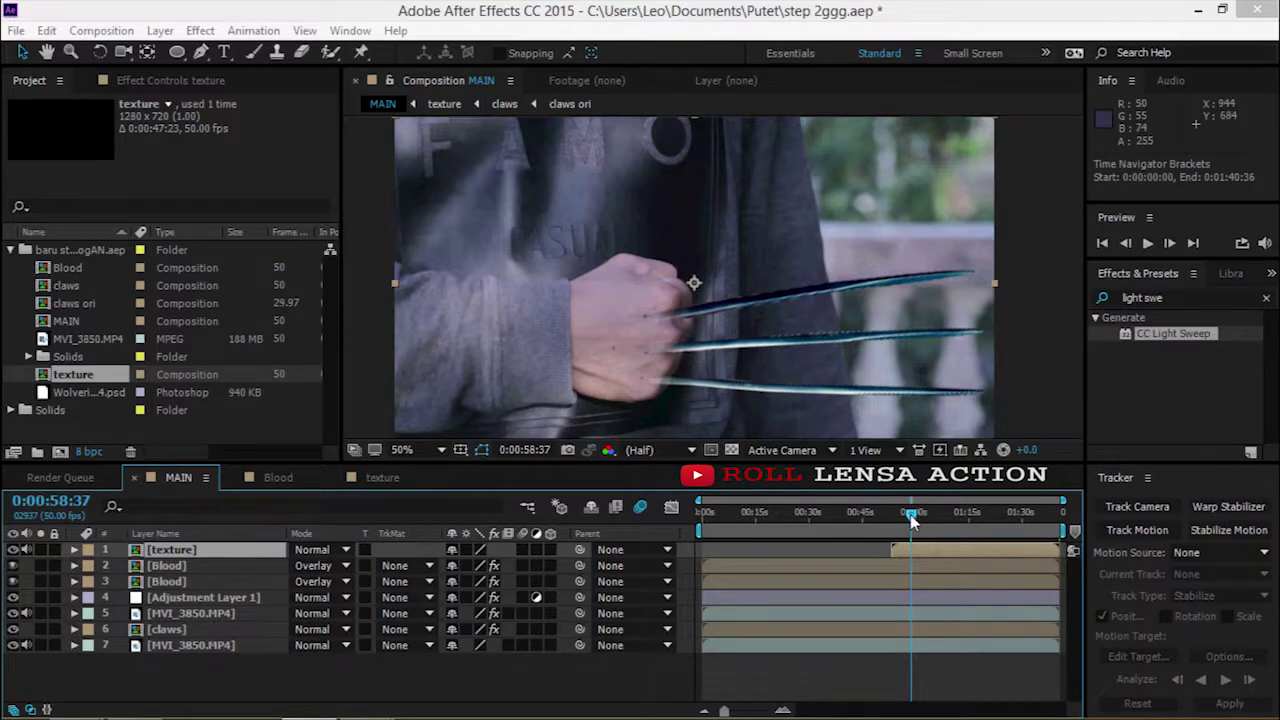
key("space")
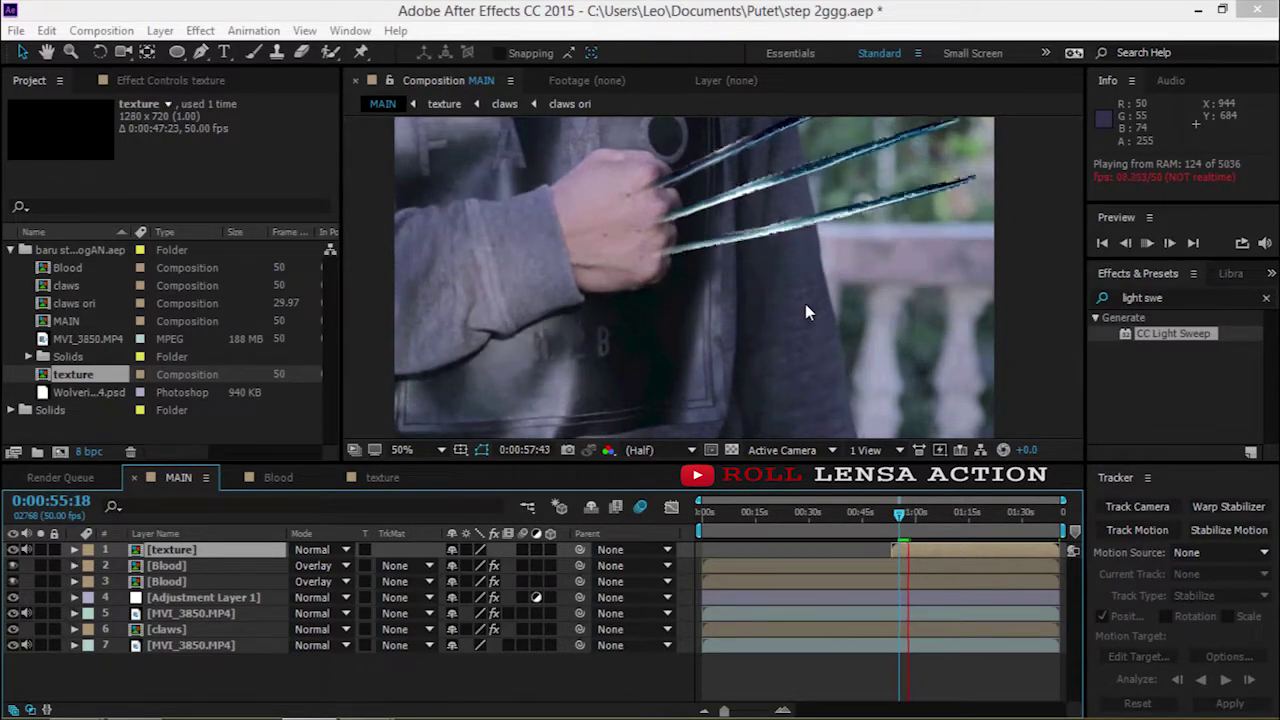
key("space")
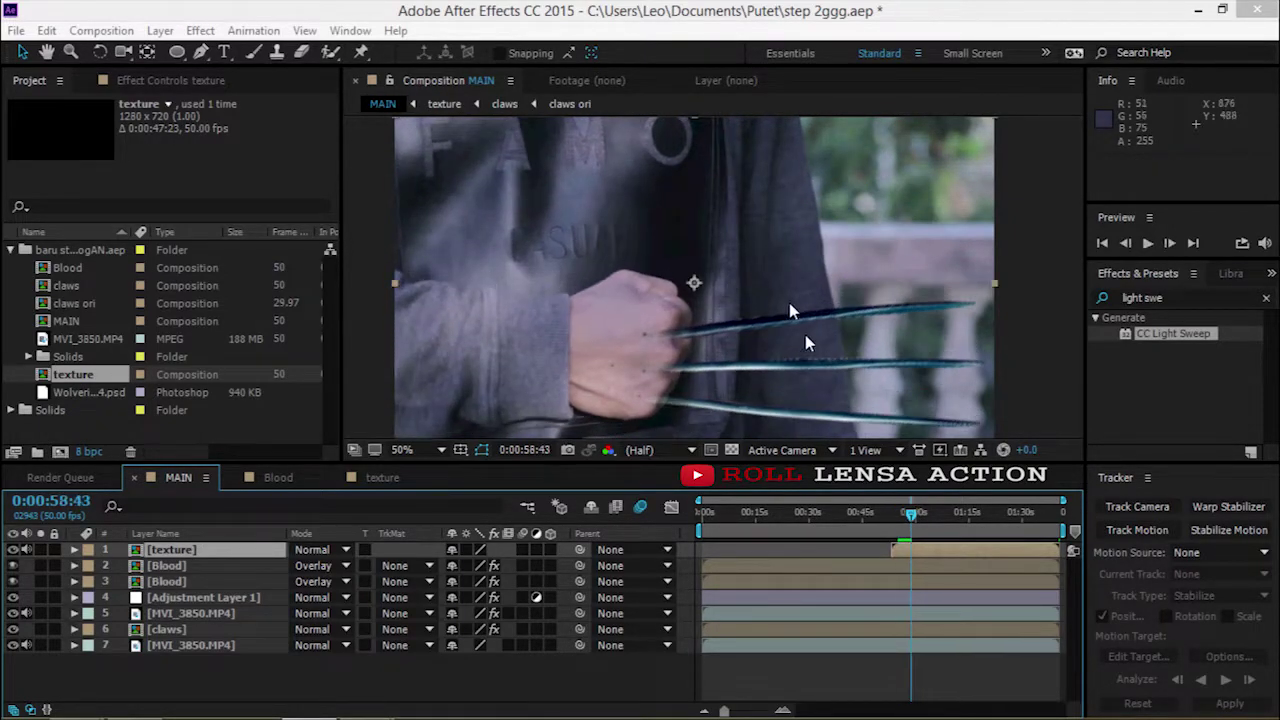